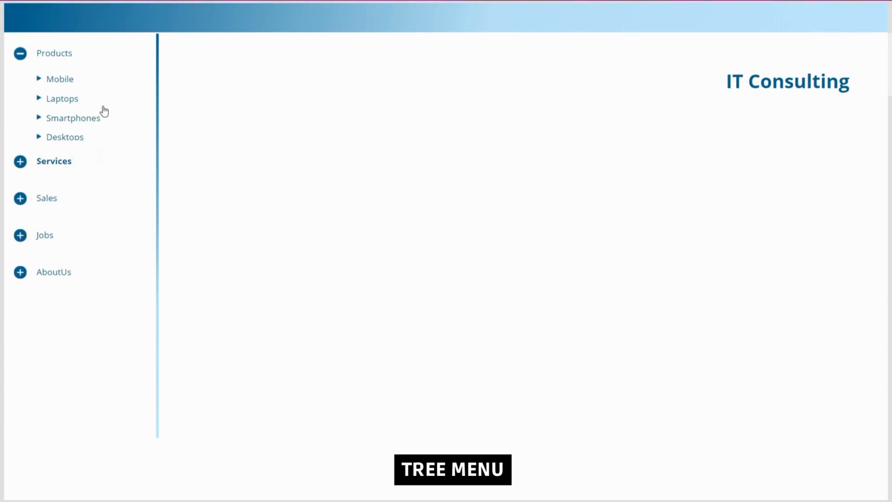
Try out the finished tree menu by collapsing Products, expanding Sales and choosing its Mobile item.
click(53, 57)
click(50, 128)
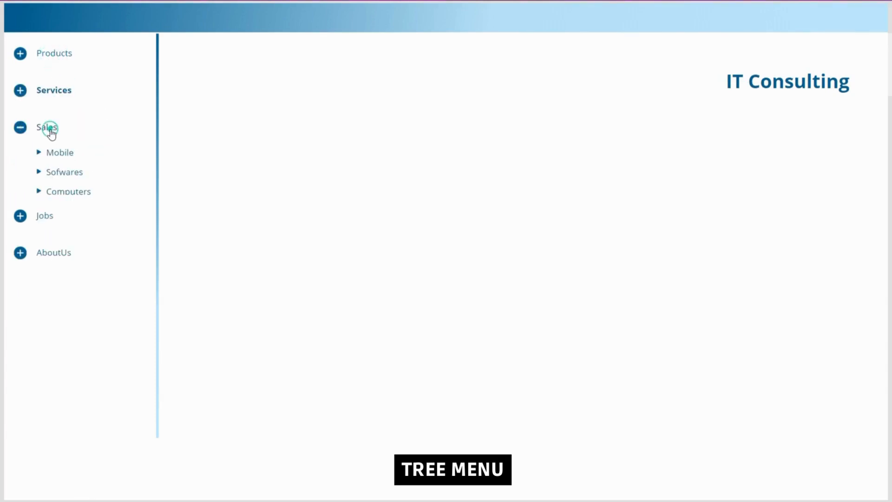
click(57, 157)
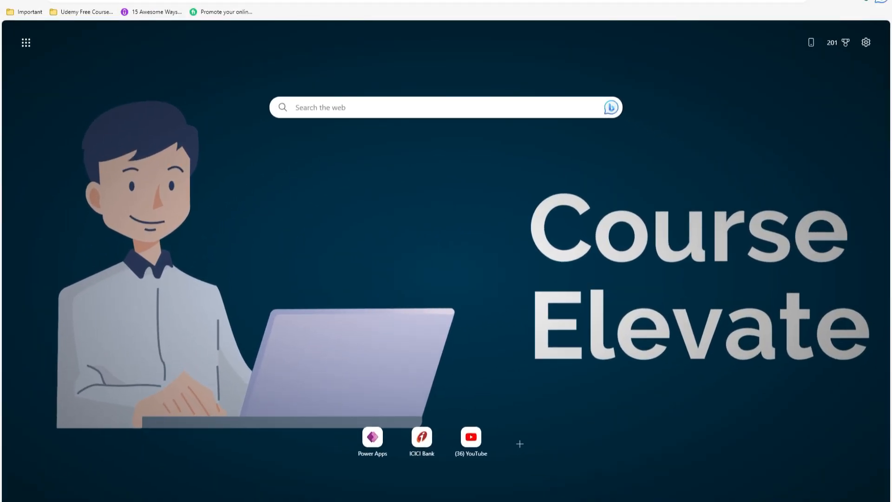
Open the Power Apps home page at make.powerapps.com in the browser.
click(148, 0)
text(make)
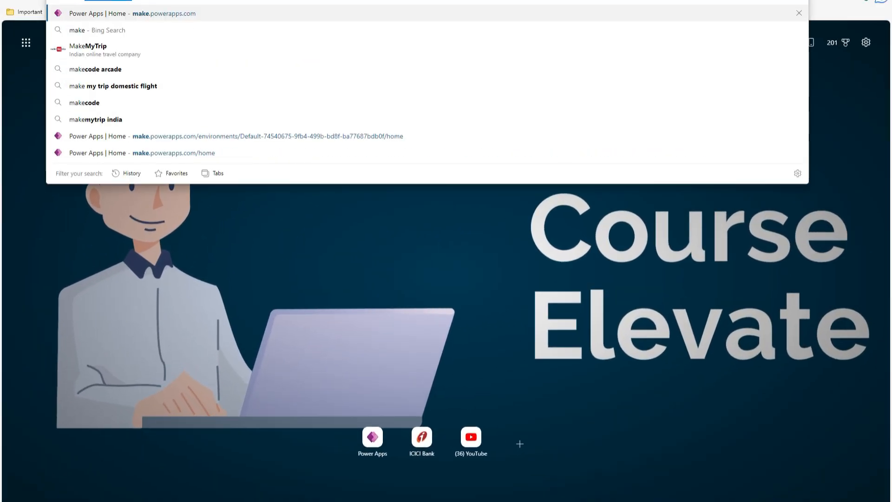
key(Return)
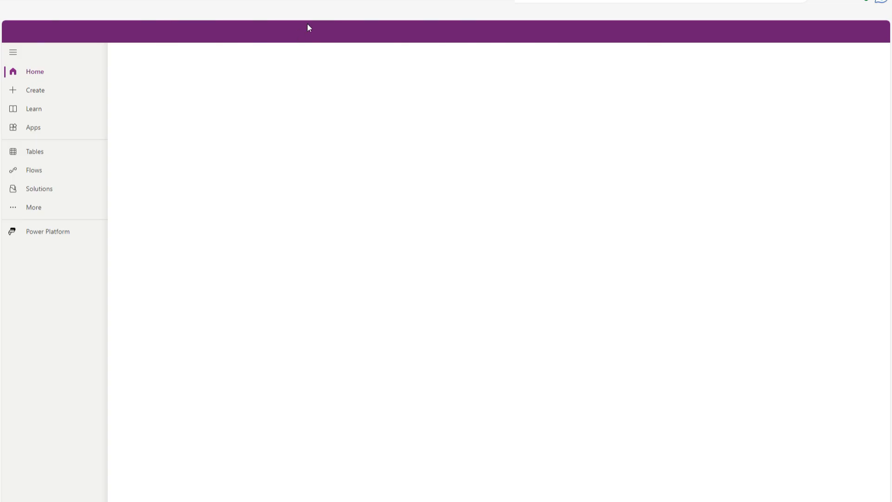
Create a blank canvas app in Tablet format named MenuTutorial_Tree.
click(37, 89)
click(188, 179)
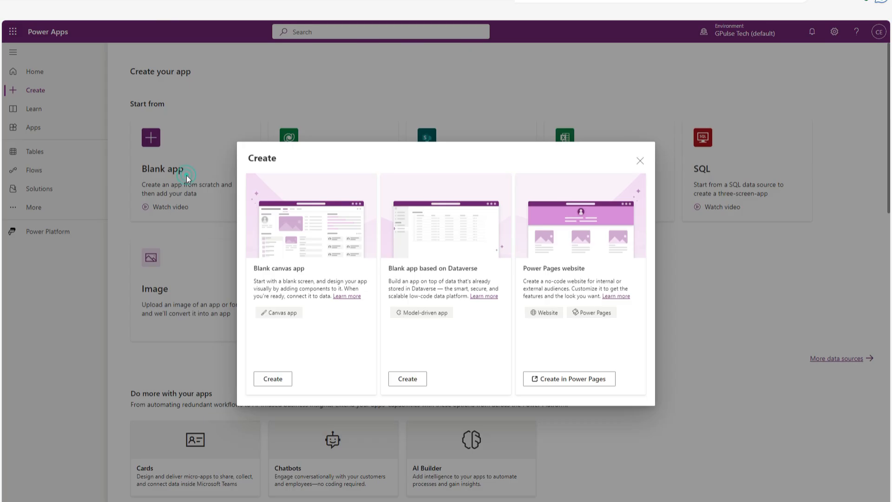
click(273, 378)
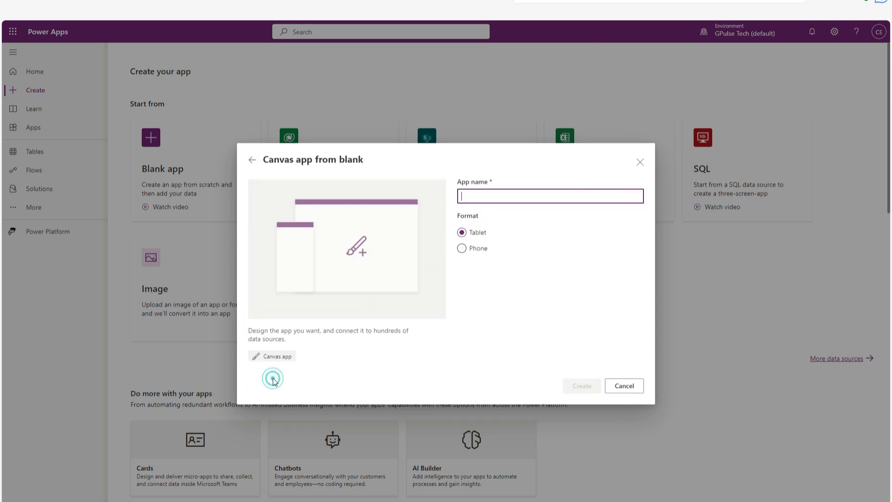
text(MenuTutorial_)
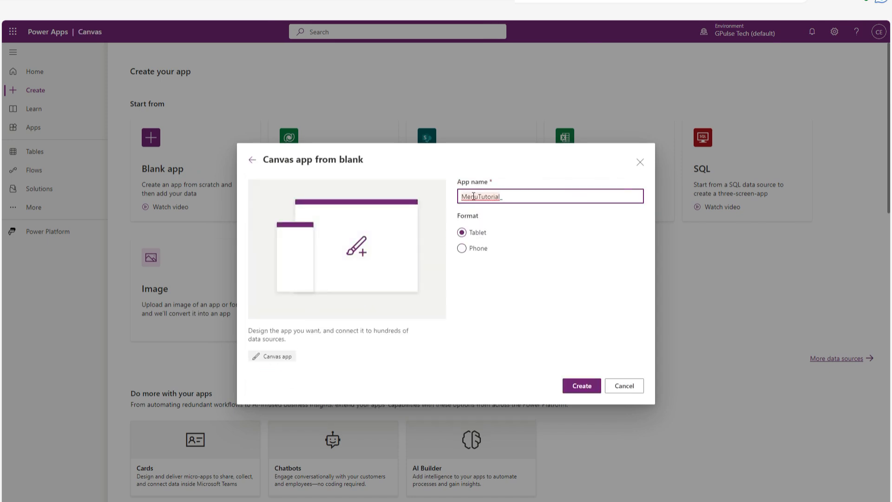
text(Tree)
click(580, 385)
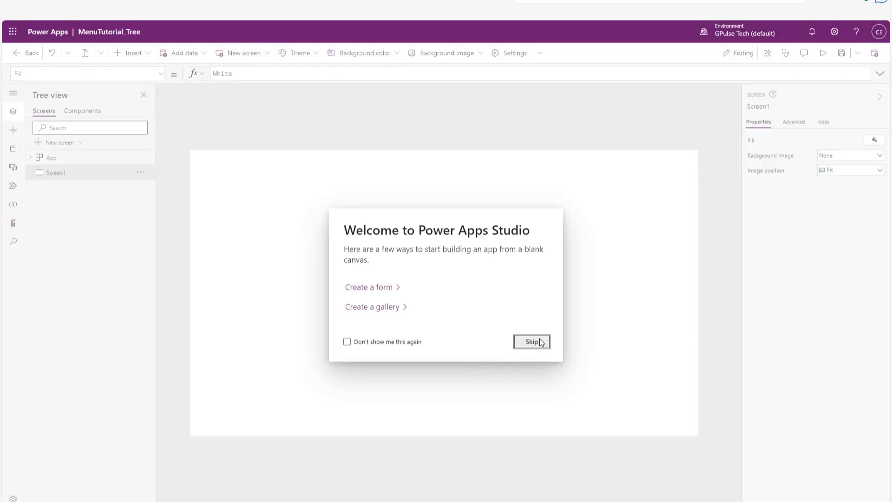
click(540, 342)
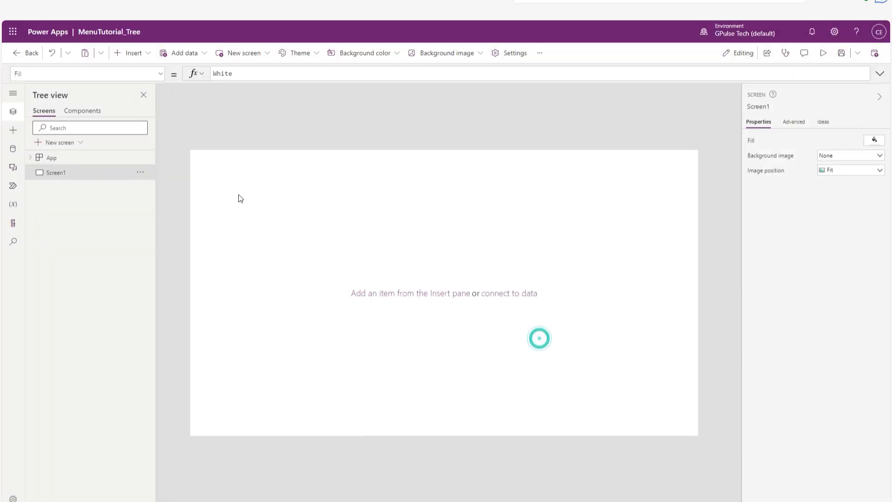
Paste the code for the colMenu collection and the gAppColors variable into the app's OnStart formula.
click(85, 159)
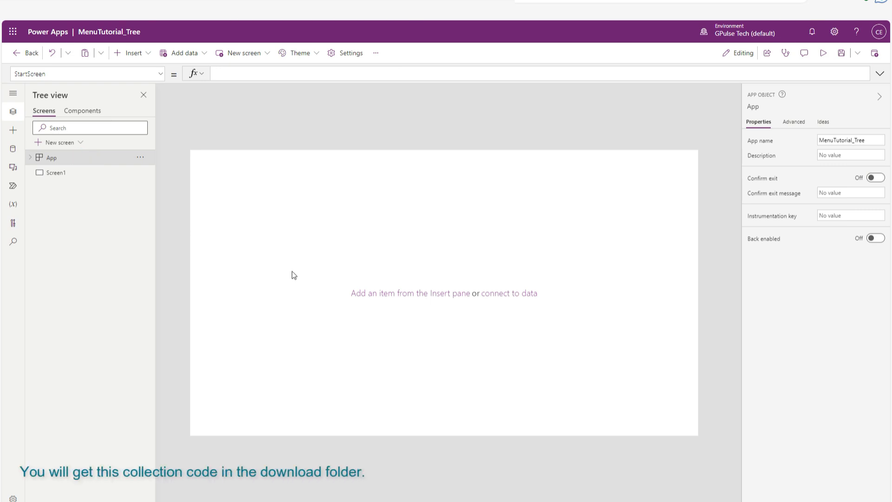
click(162, 78)
scroll(102, 159, down, 1)
click(82, 198)
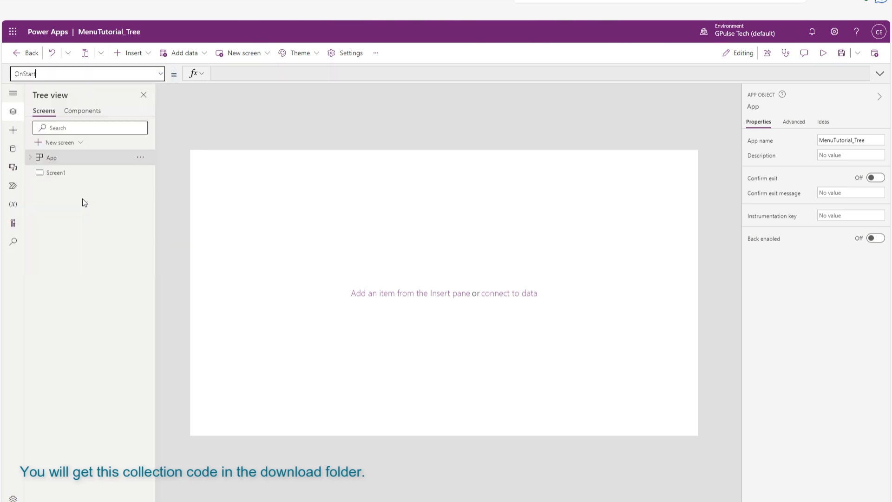
click(225, 78)
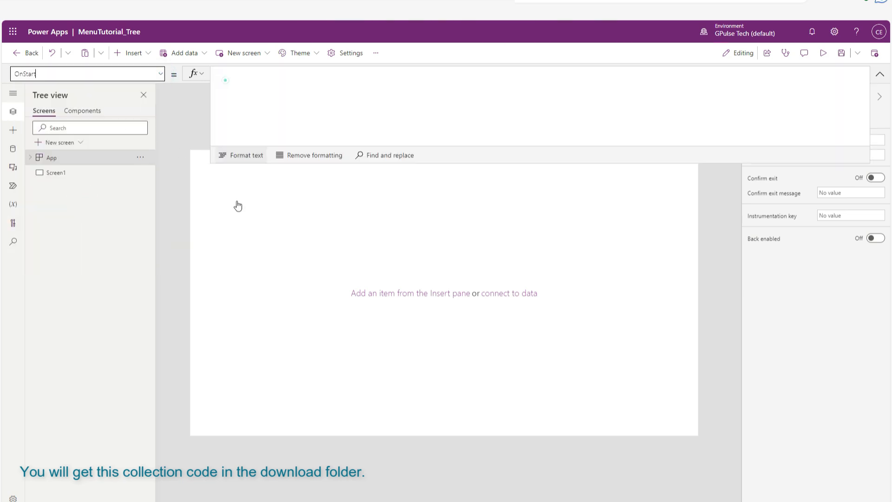
click(254, 105)
key(ctrl+v)
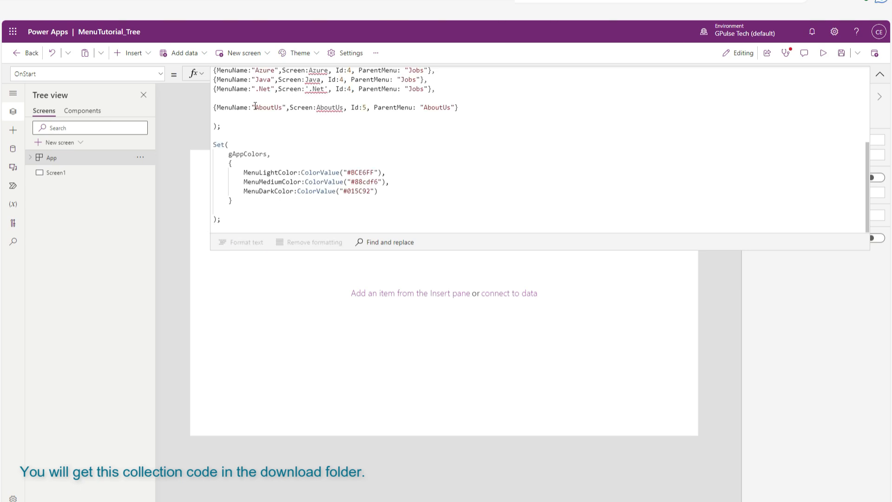
Review the colMenu records in the OnStart formula, checking the menu names, screens, Ids and parent menus of each group.
scroll(577, 146, up, 10)
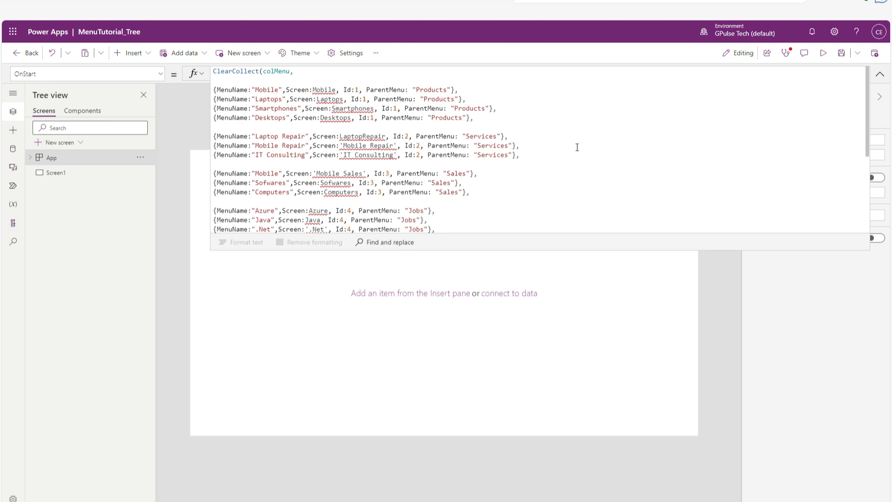
drag(480, 118, 214, 90)
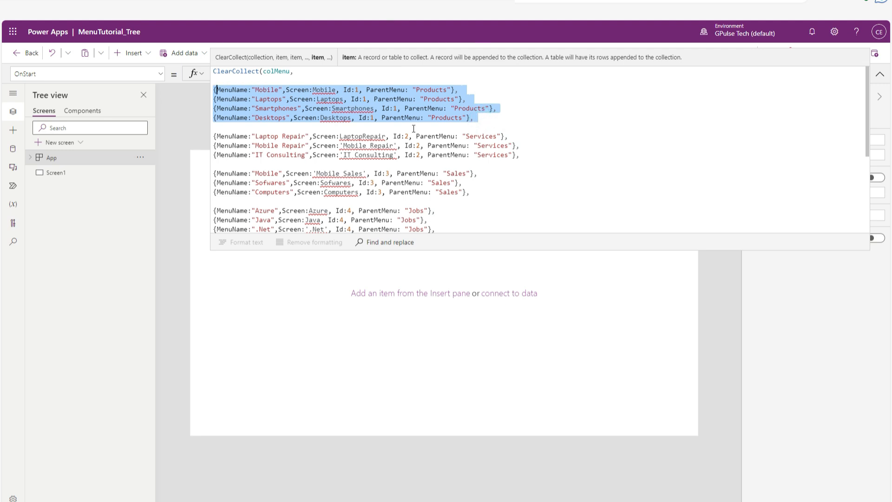
scroll(410, 159, down, 2)
drag(471, 202, 186, 200)
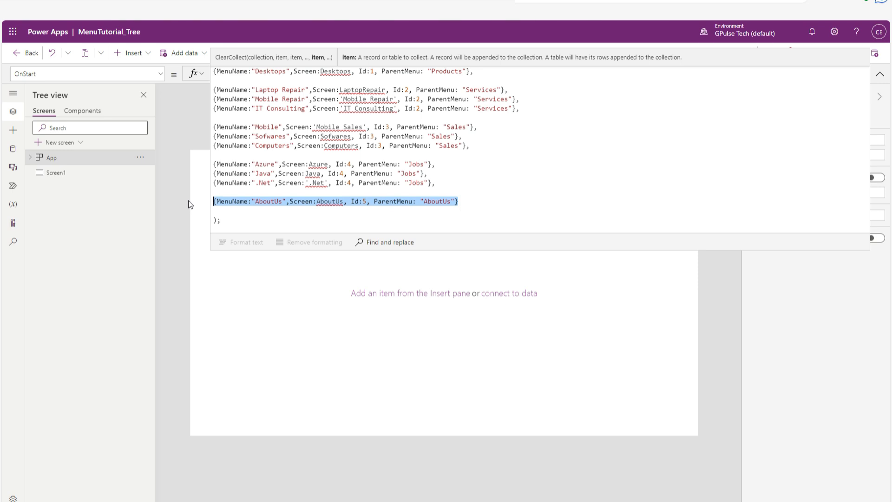
scroll(519, 167, up, 2)
click(519, 167)
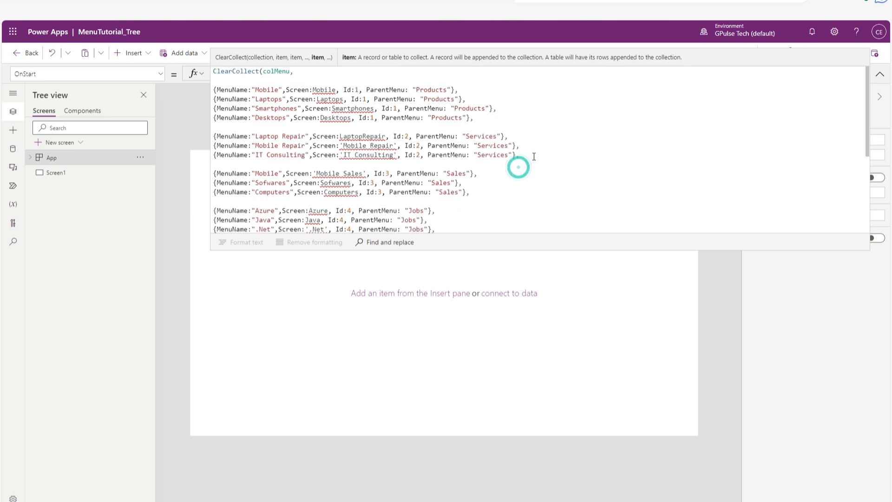
drag(533, 157, 253, 136)
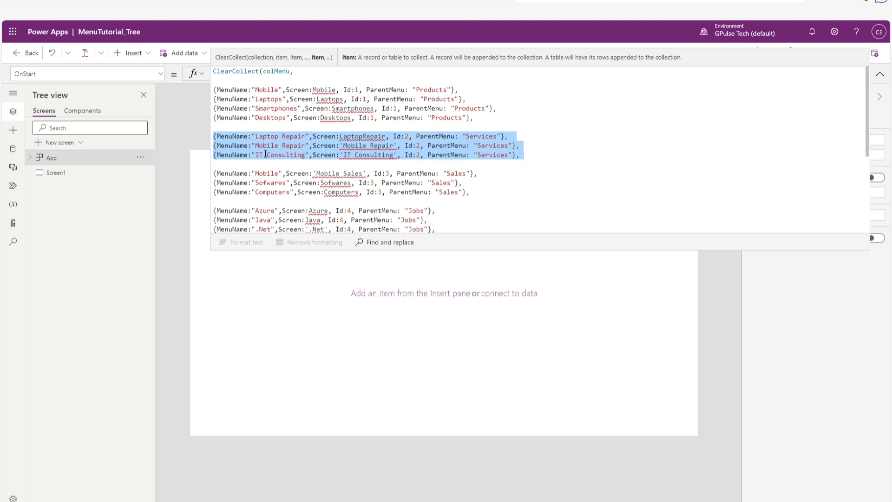
scroll(486, 177, down, 1)
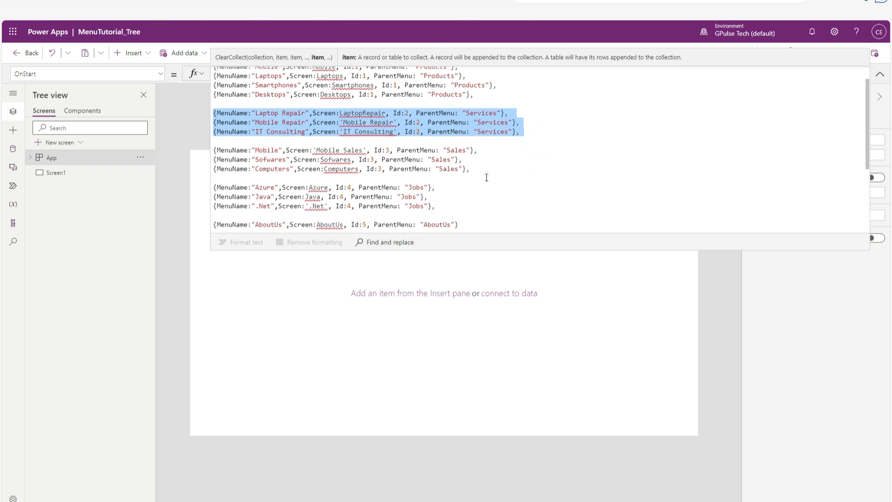
click(496, 166)
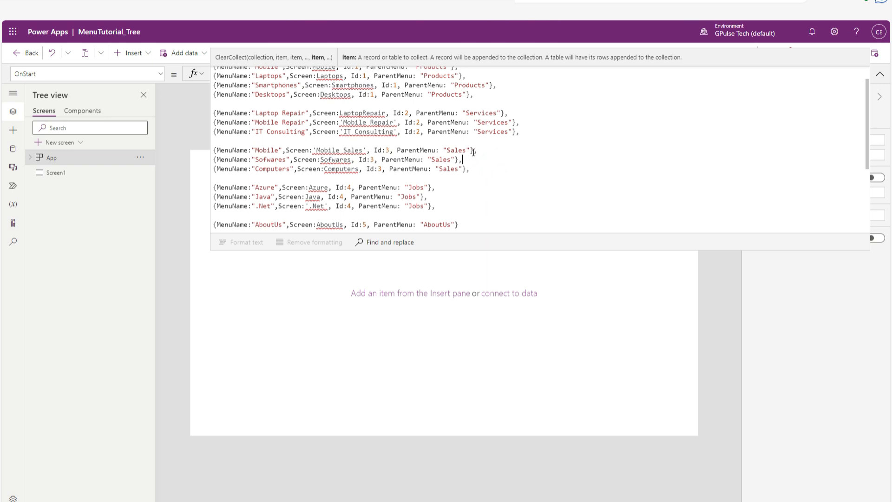
drag(450, 164, 213, 150)
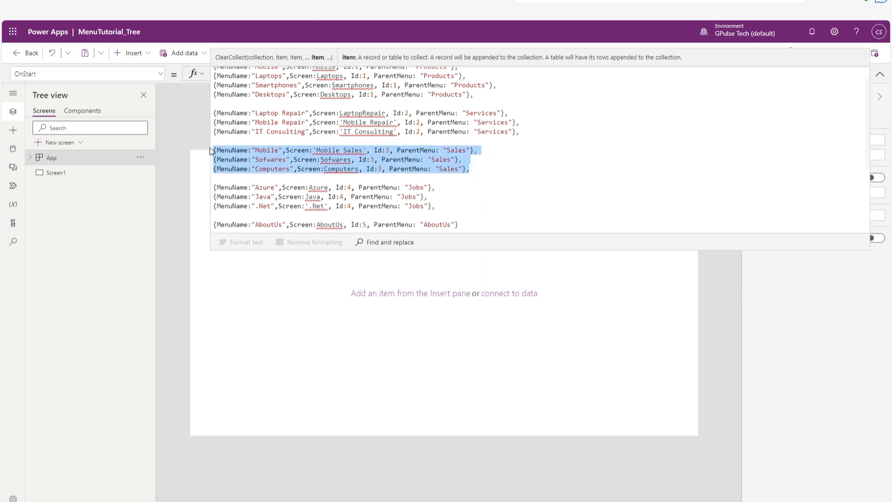
click(555, 191)
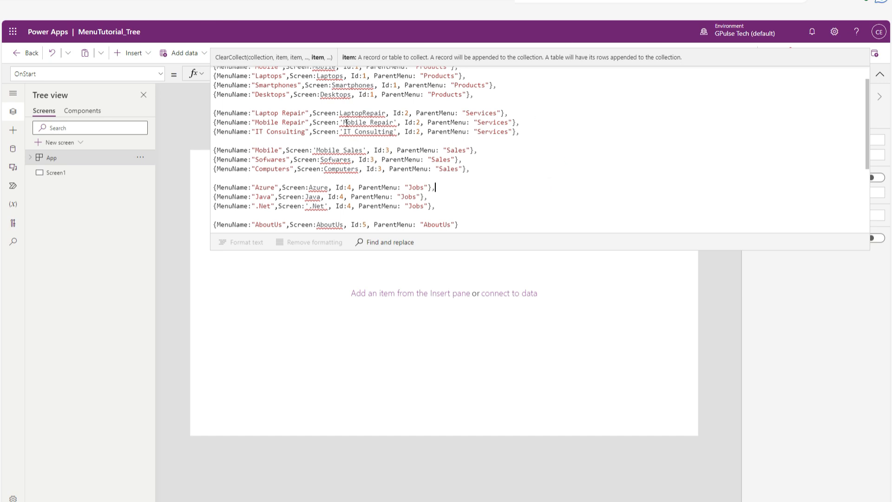
scroll(369, 142, up, 1)
mouse_move(326, 90)
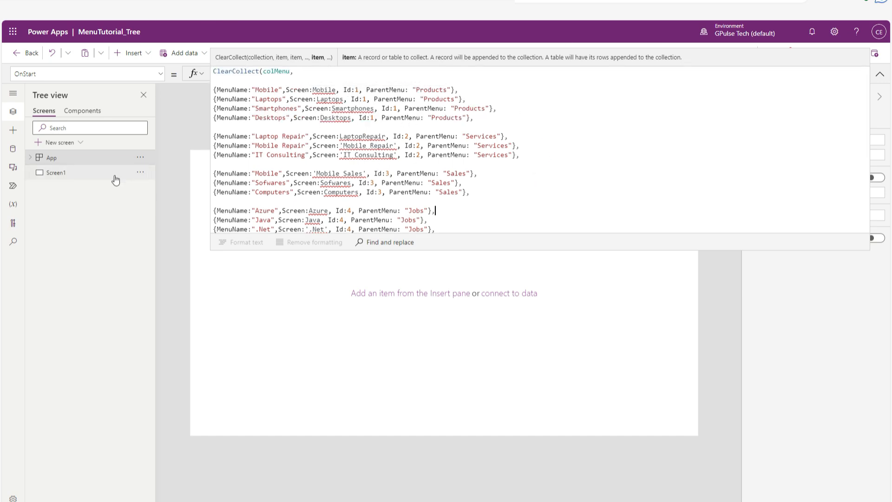
Rename Screen1 as Mobile and collapse the expanded formula editor.
double_click(98, 174)
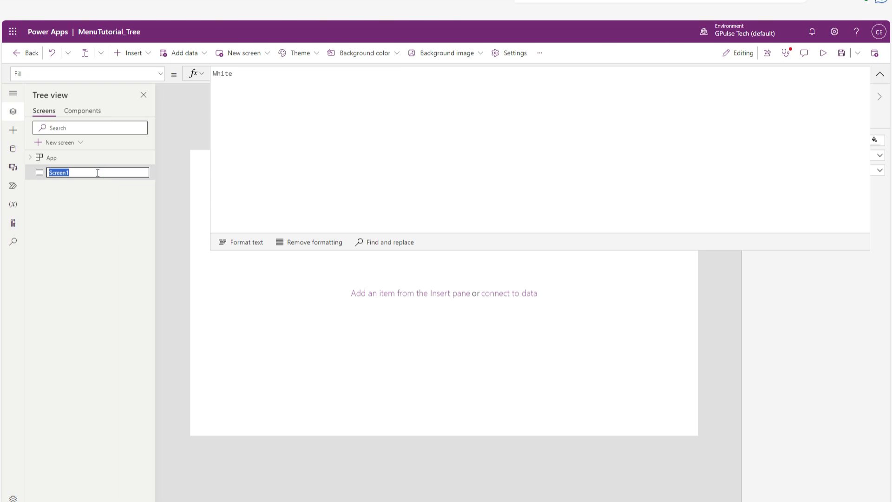
key(Return)
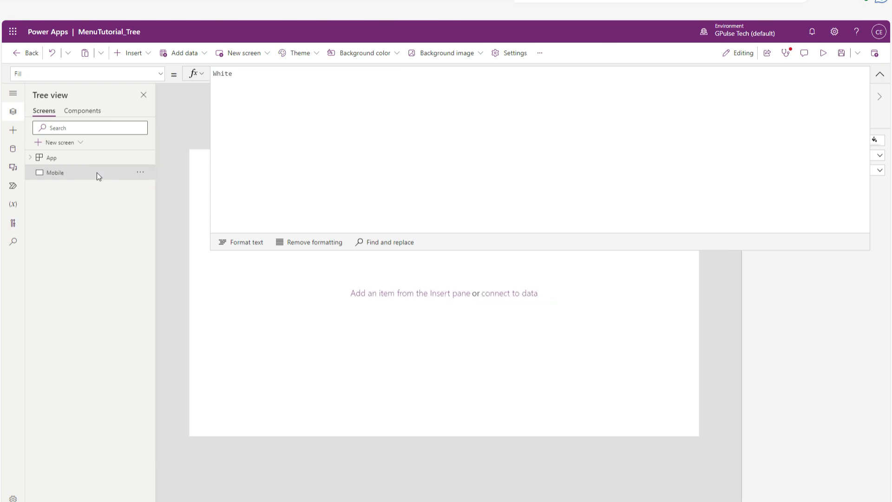
click(879, 75)
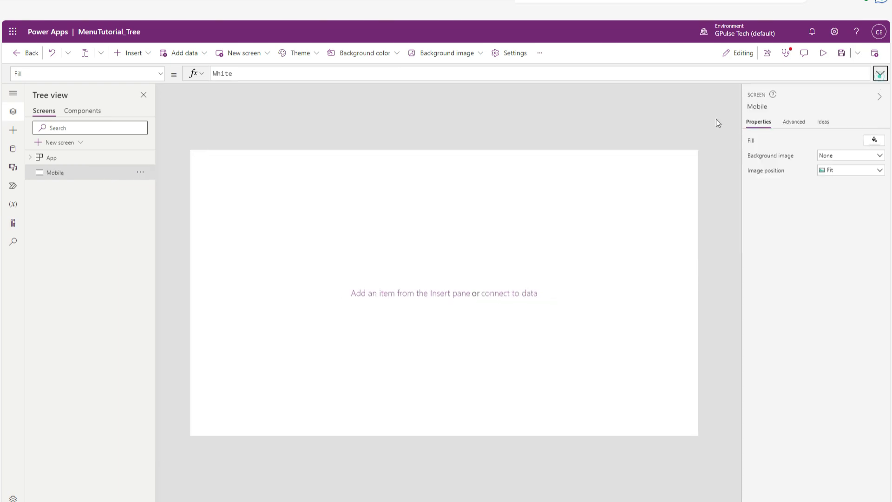
Insert a text label on the Mobile screen and place it at X 1100, Y 100.
click(131, 53)
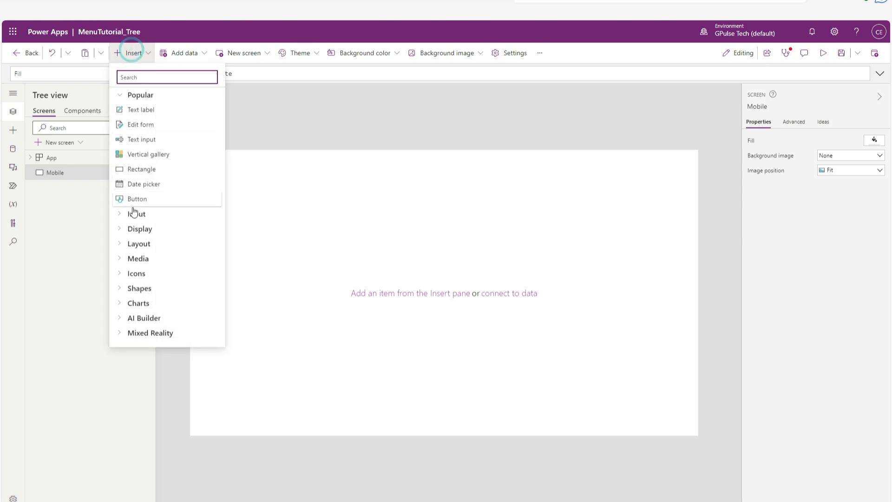
click(142, 110)
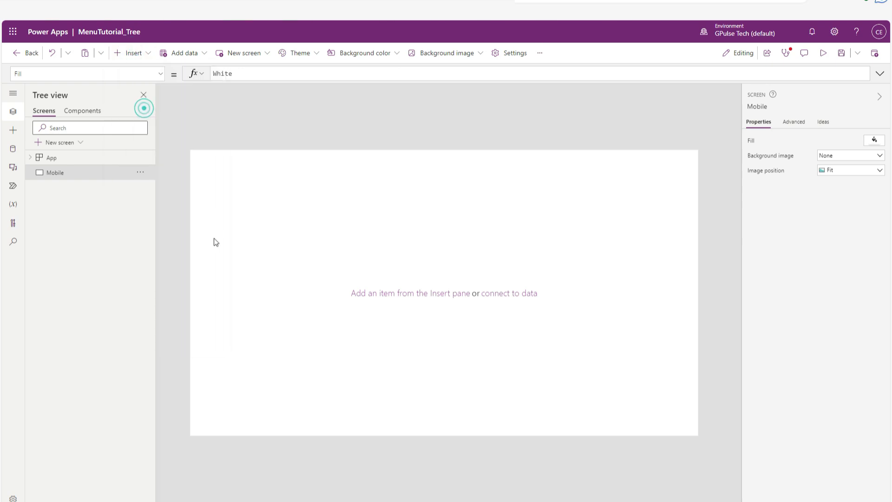
drag(233, 169, 663, 169)
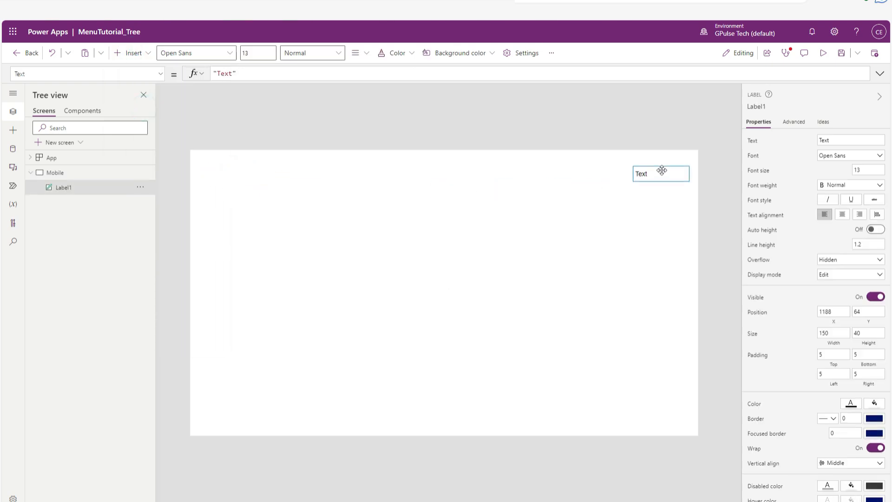
text(1100)
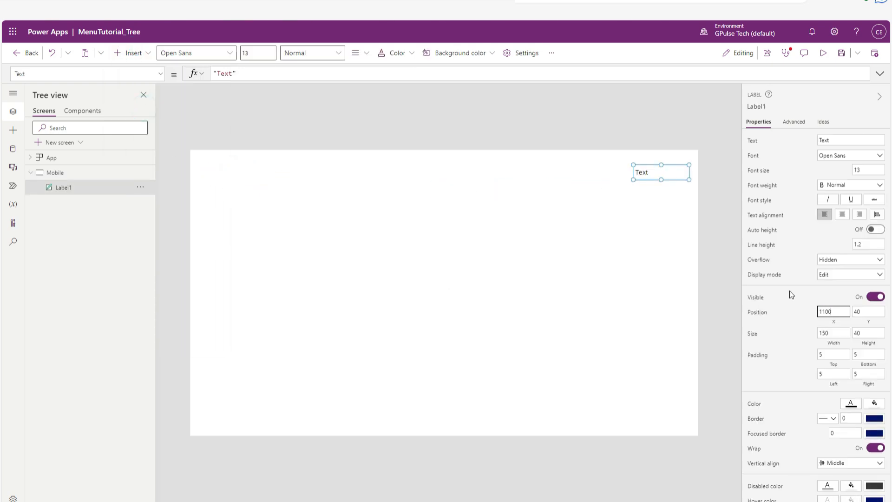
click(871, 311)
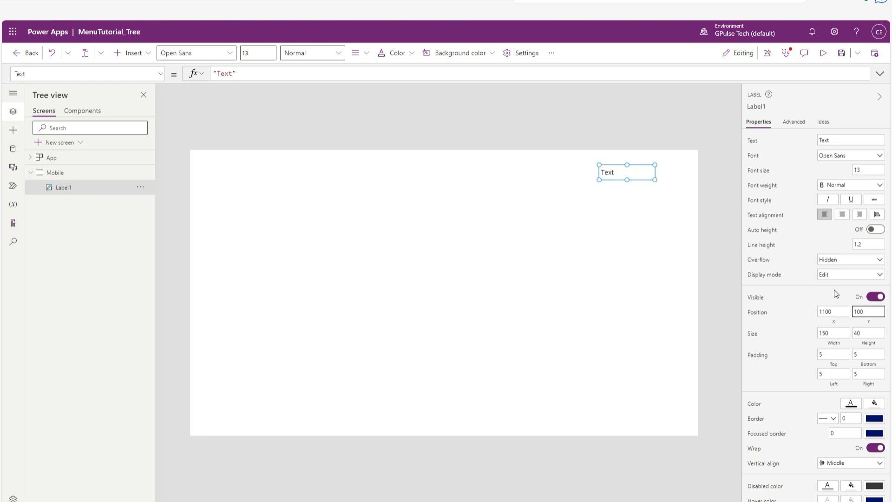
click(671, 266)
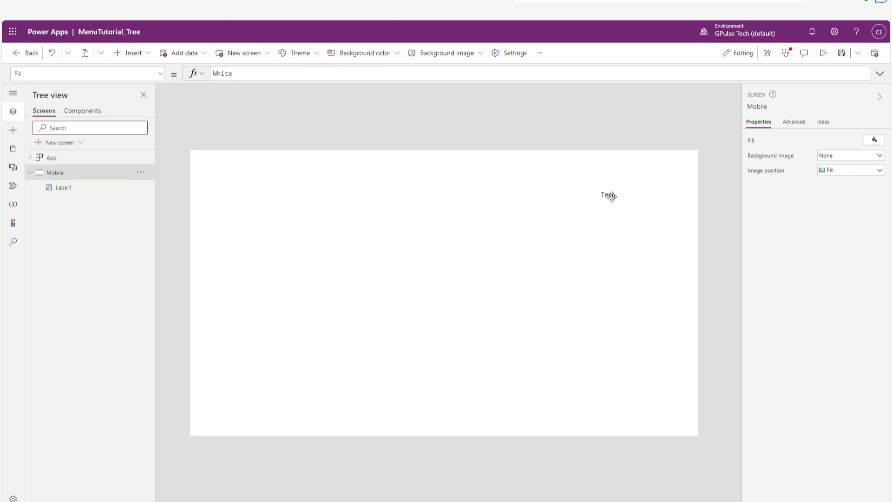
Set the Text formula of the label on the Mobile screen to App.ActiveScreen.Name.
click(611, 196)
drag(245, 72, 173, 73)
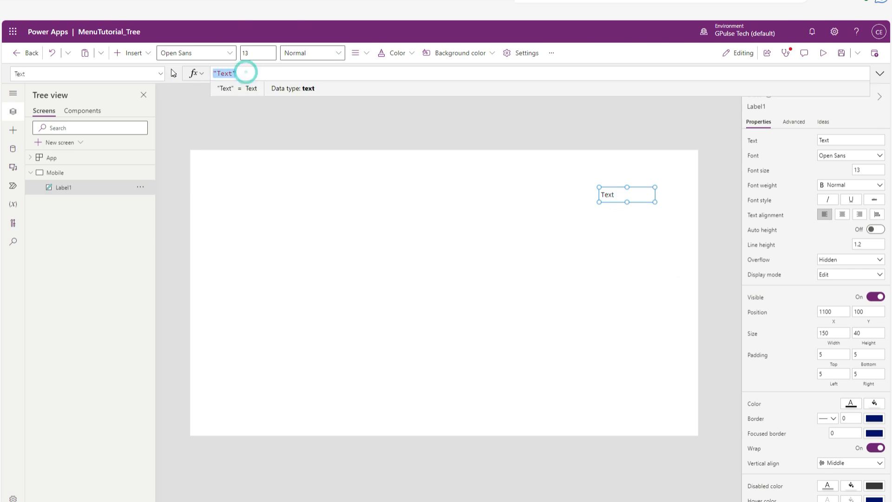
text(App.)
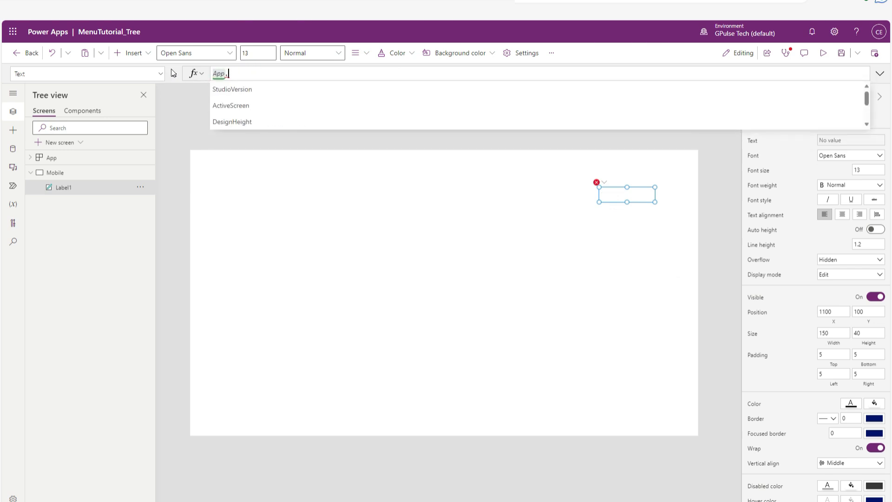
click(231, 107)
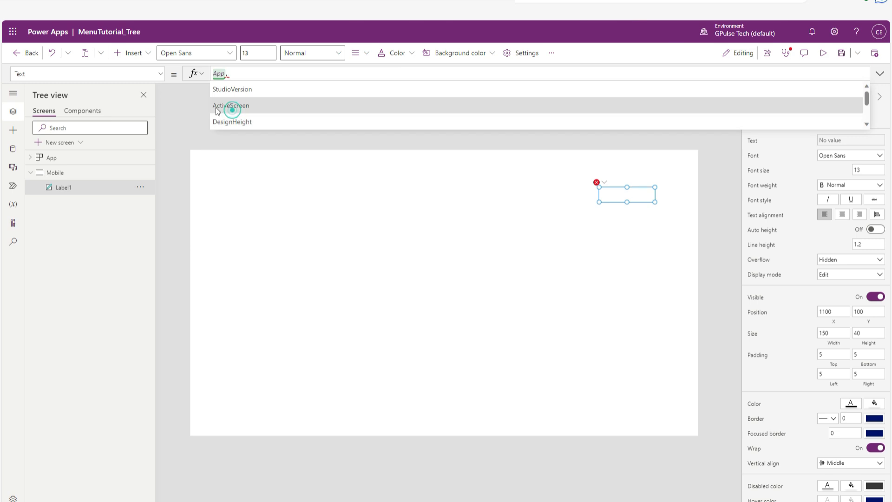
text(.Na)
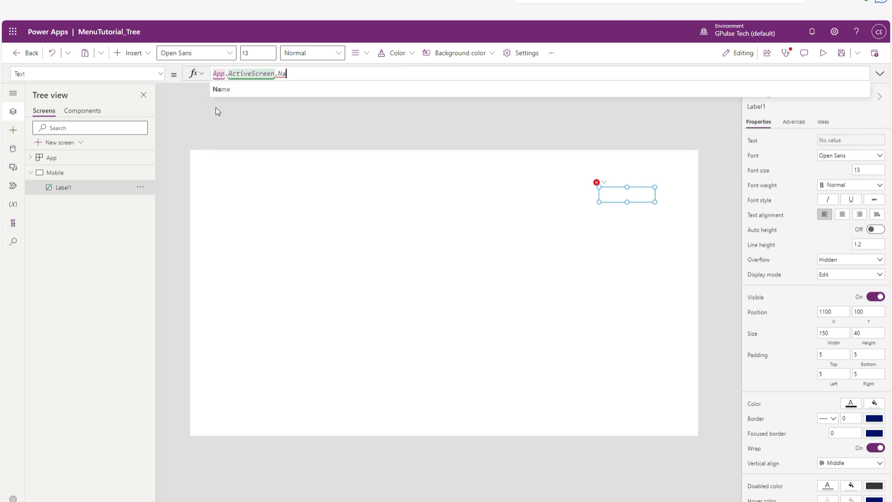
click(227, 90)
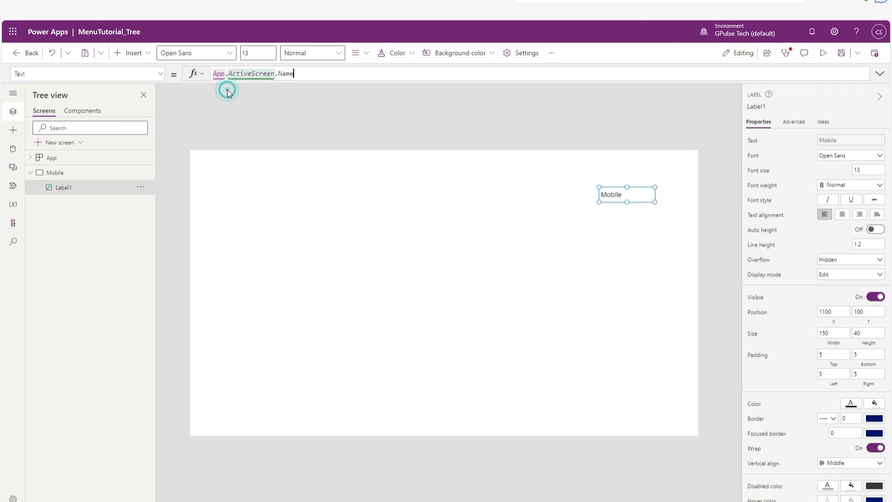
click(370, 165)
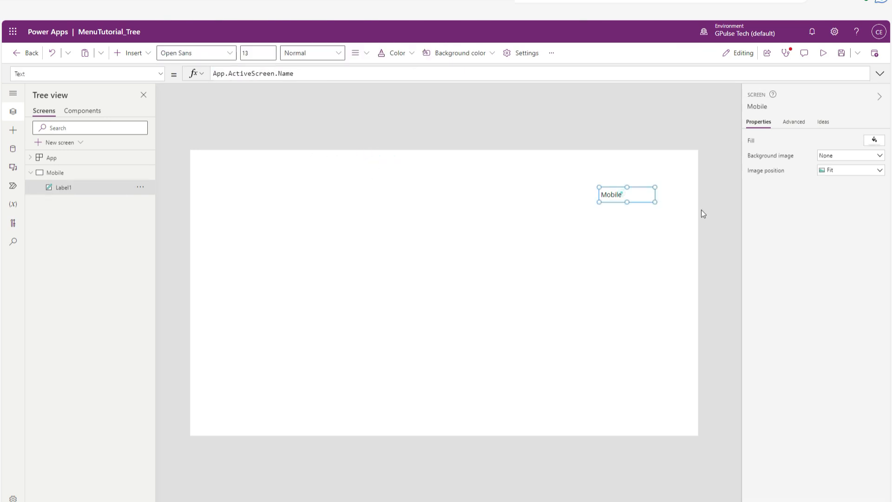
Set the font weight of the screen-name label to Bold.
click(621, 194)
click(837, 194)
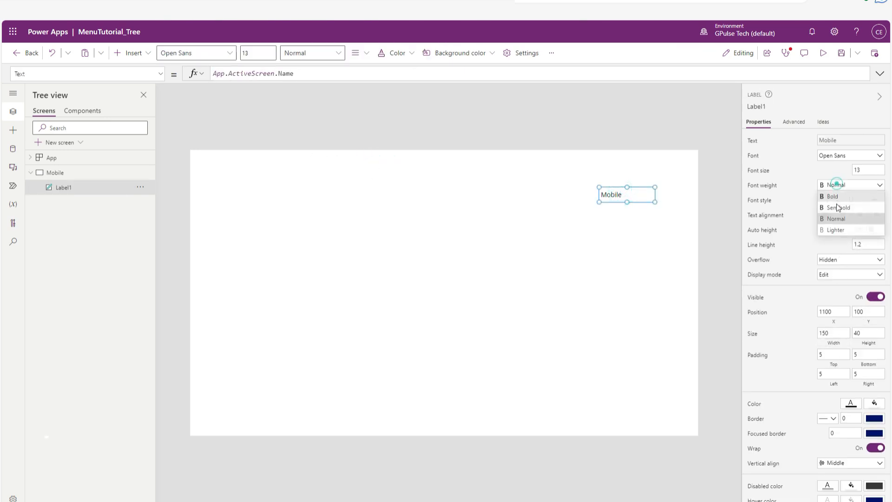
click(837, 198)
Duplicate the Mobile screen repeatedly until there are nine copies with the same label.
click(140, 172)
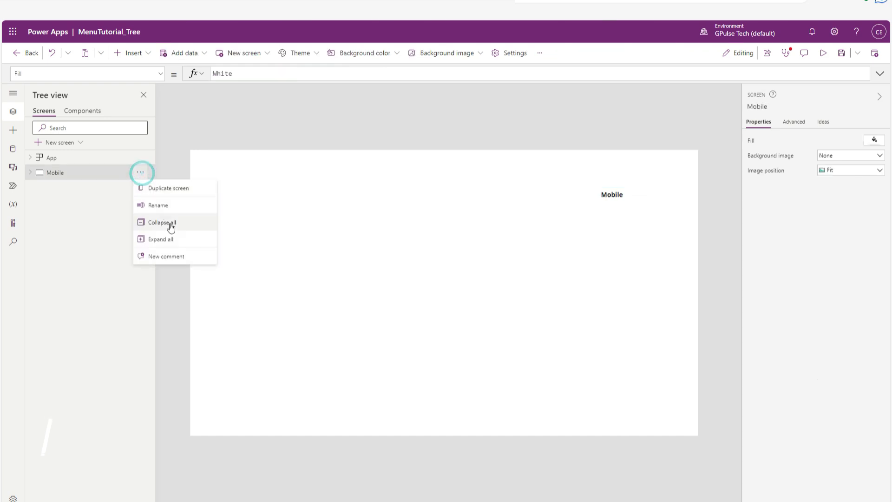
click(173, 187)
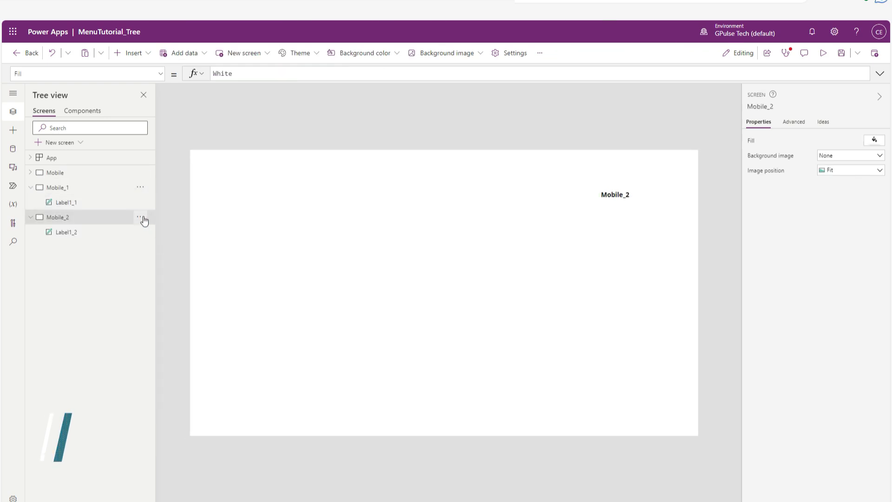
click(140, 217)
click(158, 249)
click(140, 247)
click(158, 279)
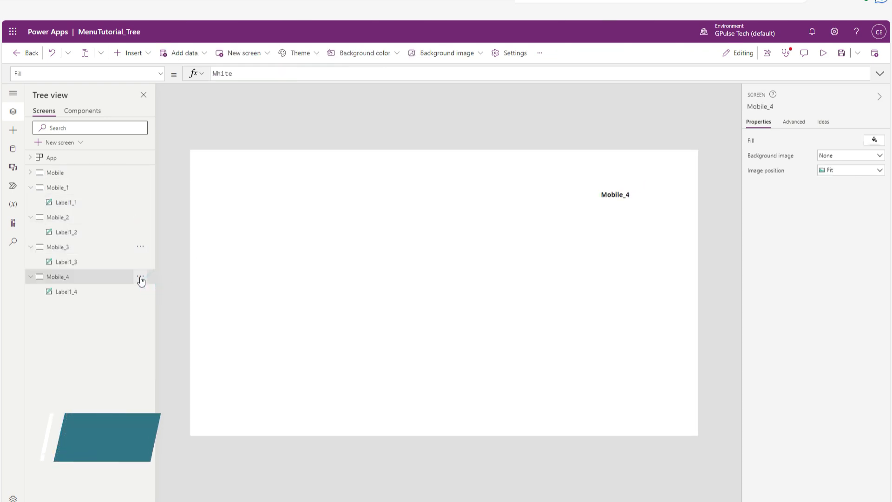
click(140, 276)
click(157, 309)
click(140, 306)
click(156, 338)
click(141, 336)
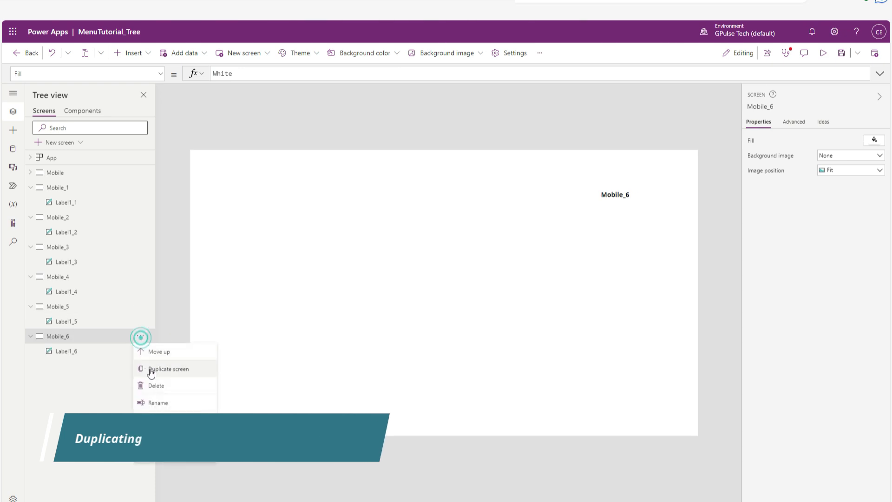
click(152, 369)
click(140, 366)
click(147, 398)
click(139, 396)
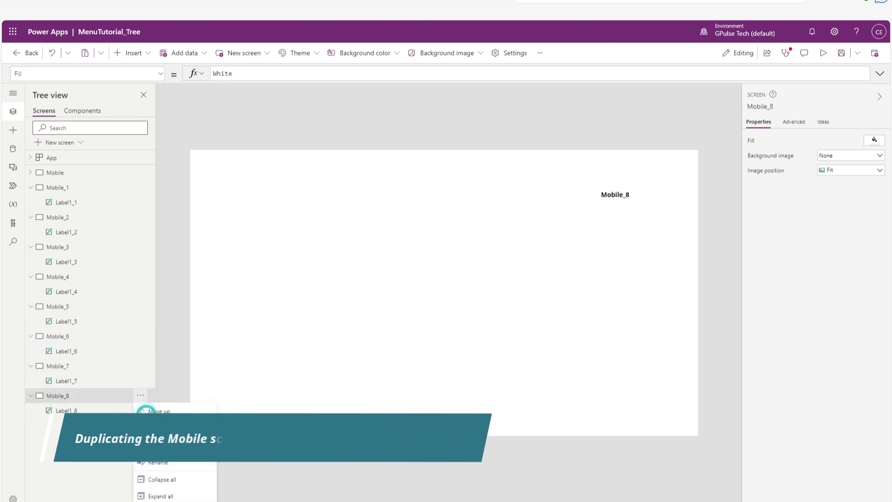
click(148, 428)
Copy the name Laptops from the app's OnStart formula and rename the Mobile_1 screen with it.
click(58, 159)
click(289, 74)
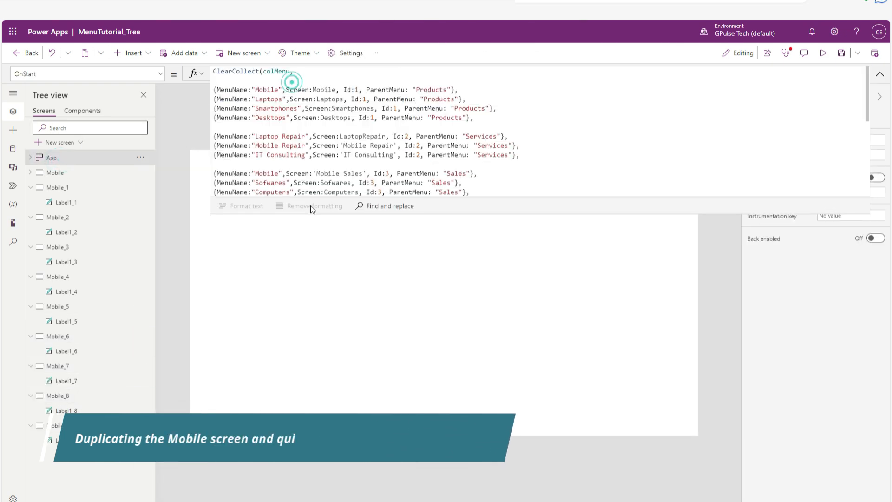
double_click(269, 99)
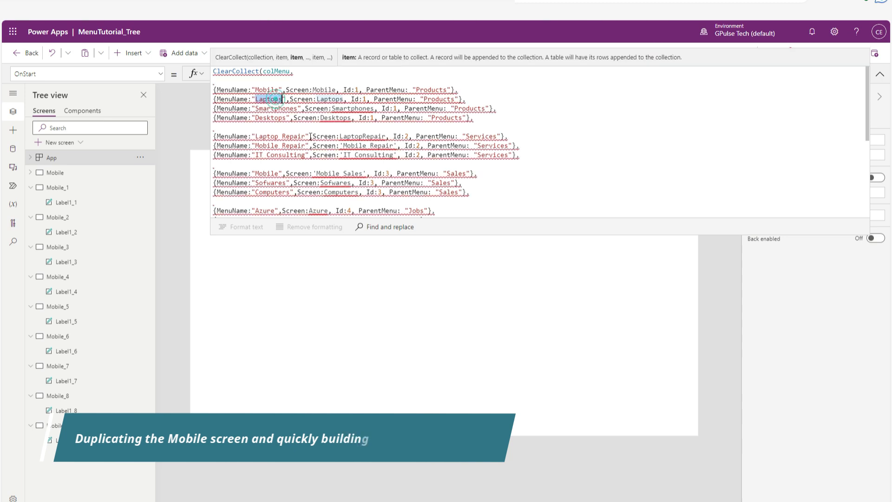
key(ctrl+c)
click(76, 189)
double_click(86, 188)
key(ctrl+v)
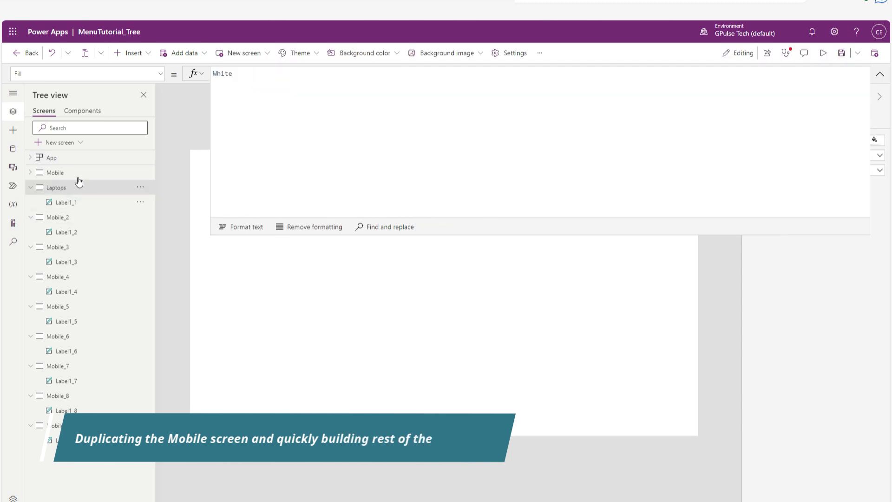
Copy the name Smartphones from the OnStart formula and rename the Mobile_2 screen with it.
click(70, 157)
double_click(283, 108)
key(ctrl+c)
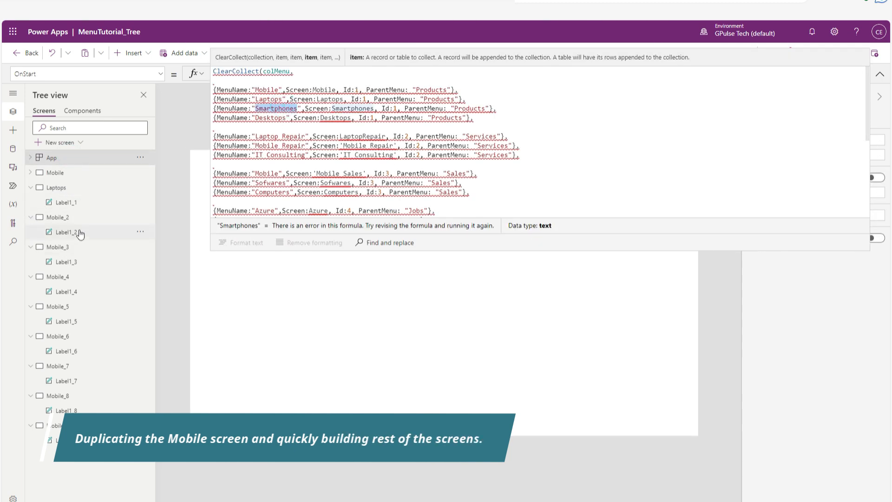
click(76, 216)
double_click(86, 217)
key(ctrl+v)
Copy the name Desktops from the OnStart formula and rename the Mobile_3 screen with it.
click(51, 158)
double_click(270, 118)
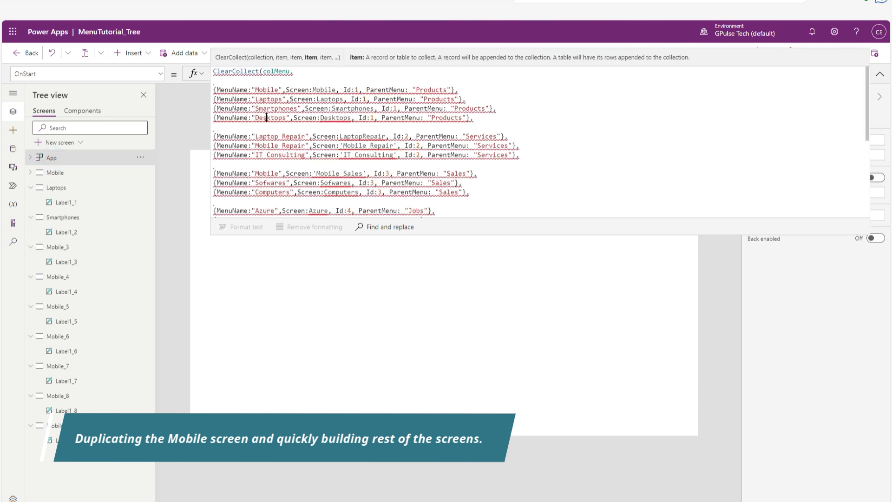
key(ctrl+c)
click(75, 246)
double_click(70, 247)
key(ctrl+v)
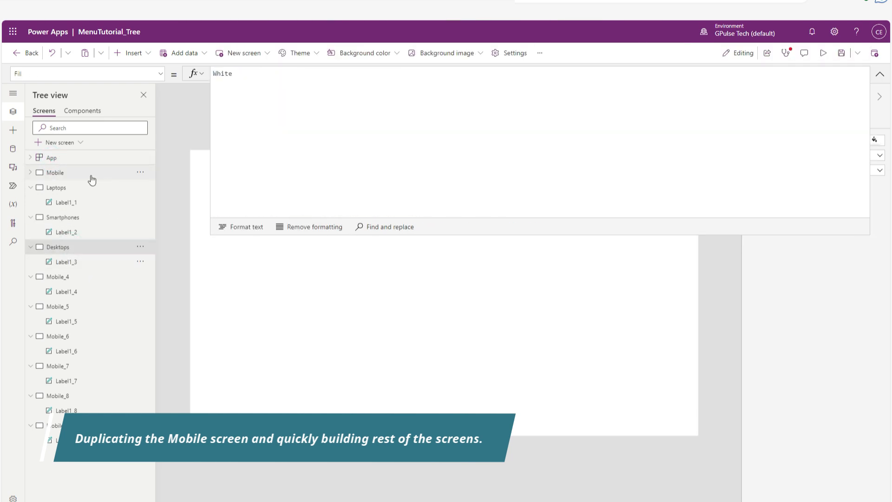
Copy the screen name LaptopRepair from the OnStart formula and rename the Mobile_4 screen with it.
click(55, 160)
drag(256, 136, 304, 136)
click(357, 136)
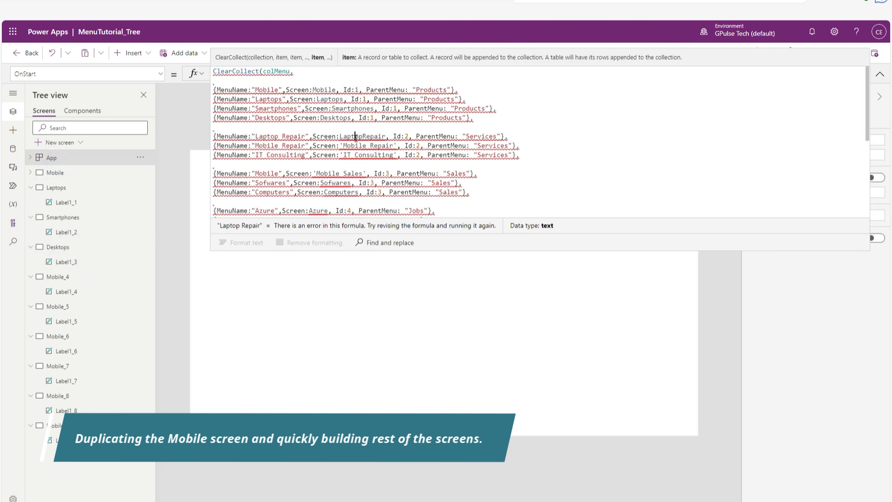
double_click(362, 136)
key(ctrl+c)
double_click(78, 277)
key(ctrl+v)
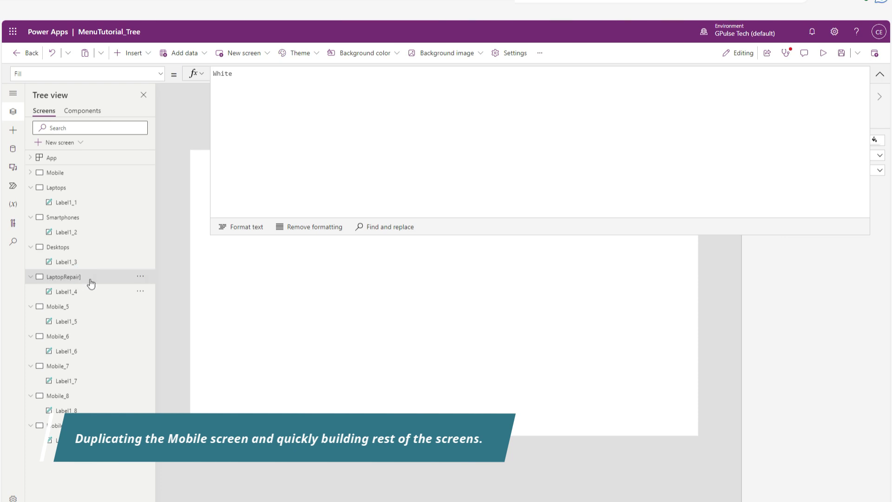
click(91, 279)
key(Return)
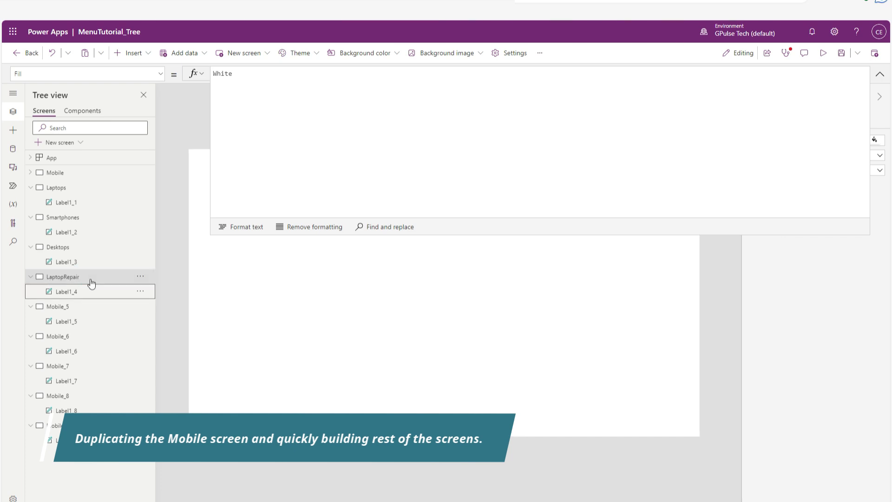
Copy the screen name Mobile Repair from the OnStart formula and rename the Mobile_5 screen with it.
click(69, 159)
drag(344, 145, 393, 146)
key(ctrl+c)
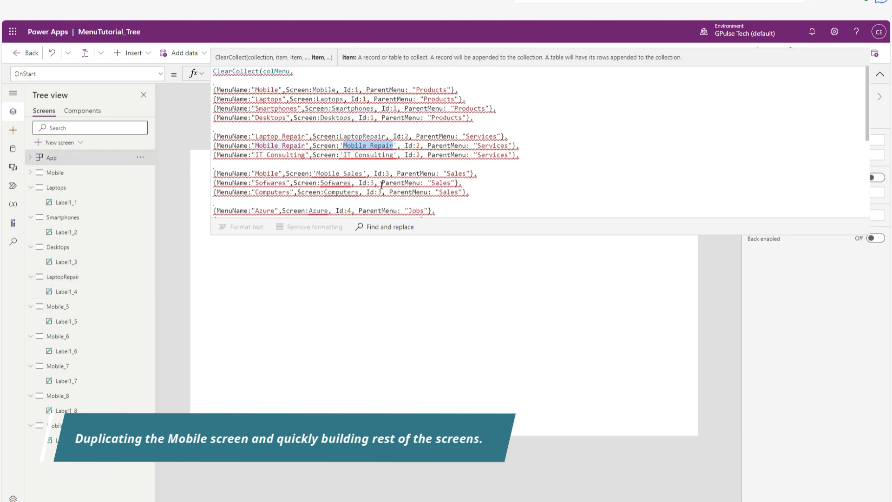
double_click(79, 307)
key(ctrl+v)
click(97, 305)
key(Return)
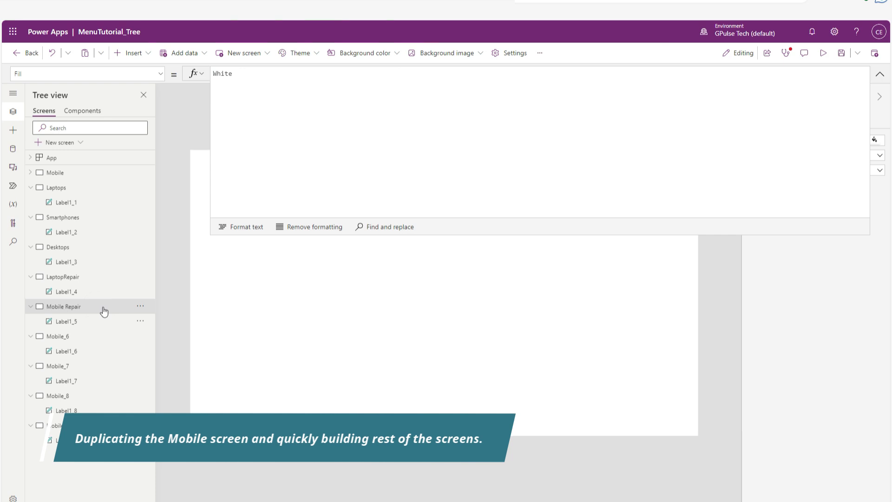
Copy the screen name IT Consulting from the OnStart formula and rename the Mobile_6 screen with it.
click(63, 159)
drag(344, 155, 394, 156)
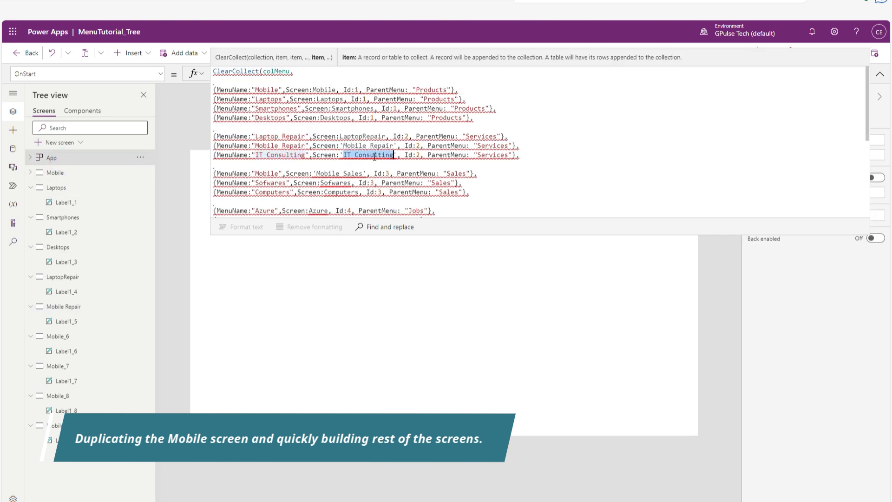
key(ctrl+c)
double_click(93, 337)
key(ctrl+v)
key(Return)
Copy the screen name Mobile Sales from the OnStart formula and rename the Mobile_7 screen with it.
click(79, 160)
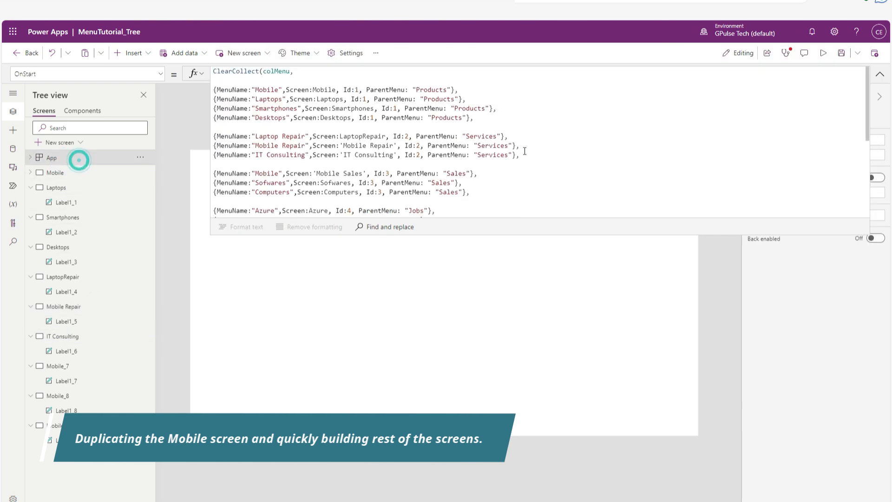
scroll(428, 166, down, 1)
drag(317, 150, 361, 151)
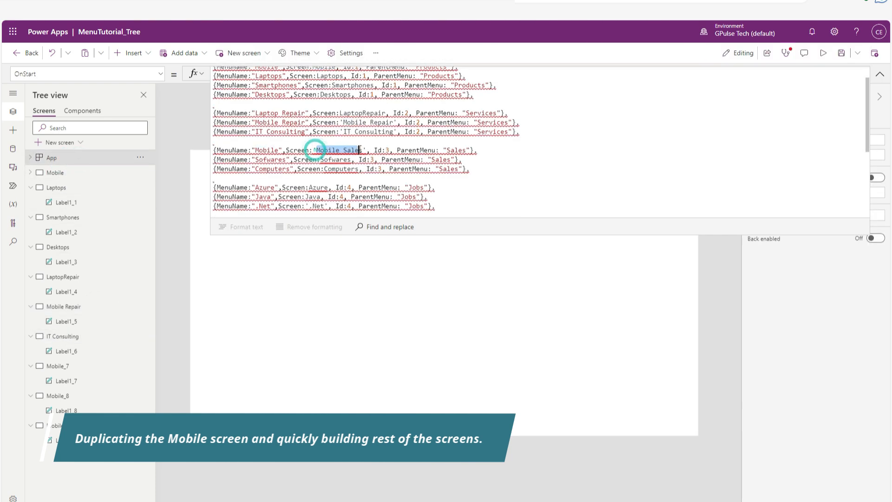
key(ctrl+c)
double_click(98, 366)
key(ctrl+v)
key(Return)
Rename the Mobile_8 screen as Sofwares, matching the screen name in the OnStart formula.
click(70, 158)
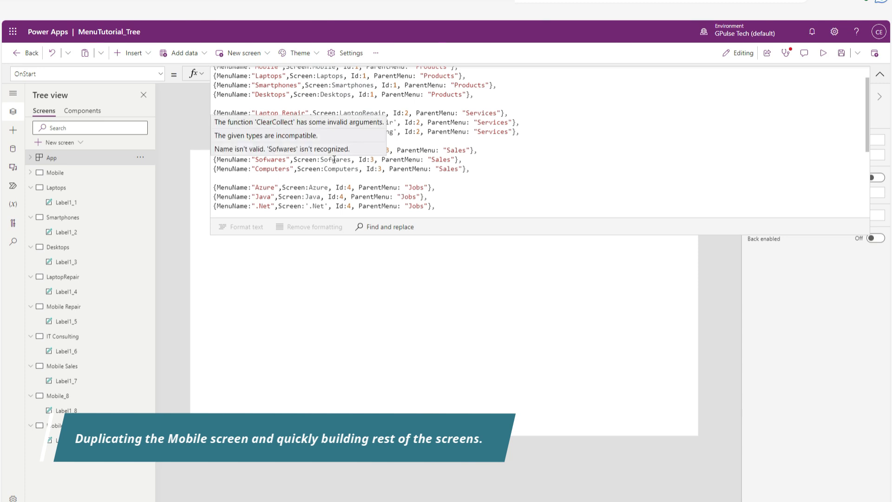
click(89, 396)
double_click(90, 396)
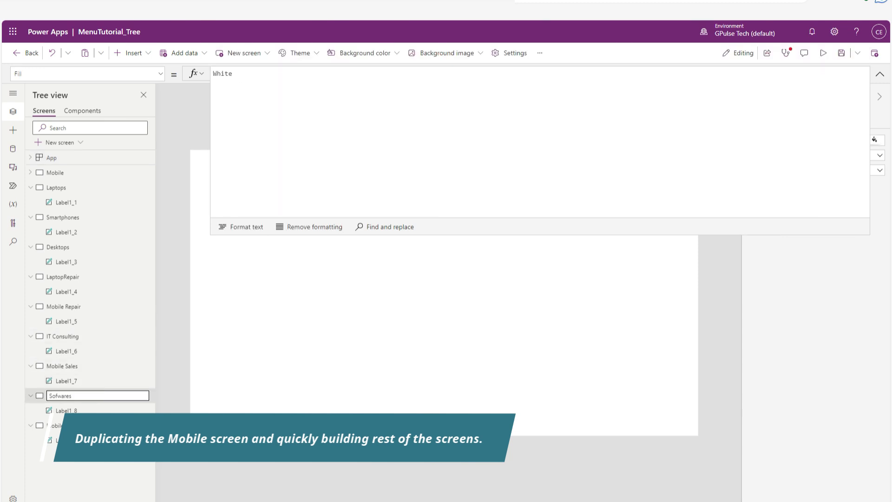
text(Sofwares)
key(Return)
Copy the screen name Computers from the OnStart formula and rename the last Mobile copy with it.
click(60, 159)
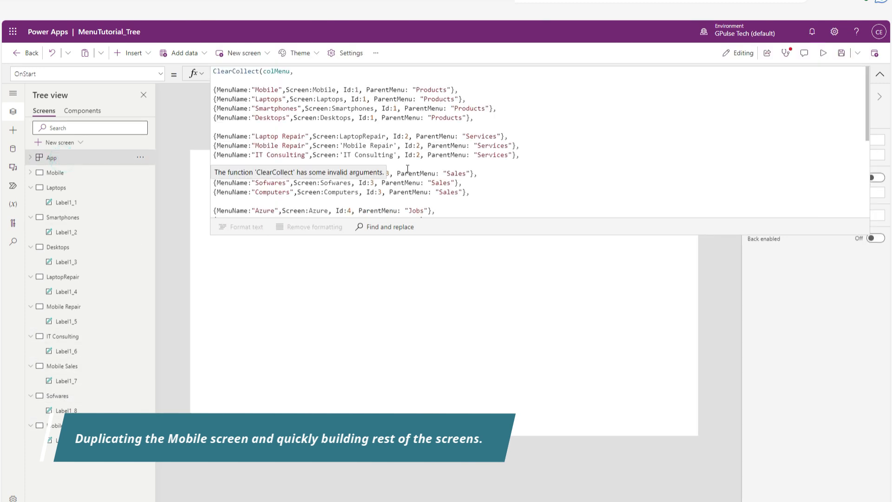
double_click(333, 191)
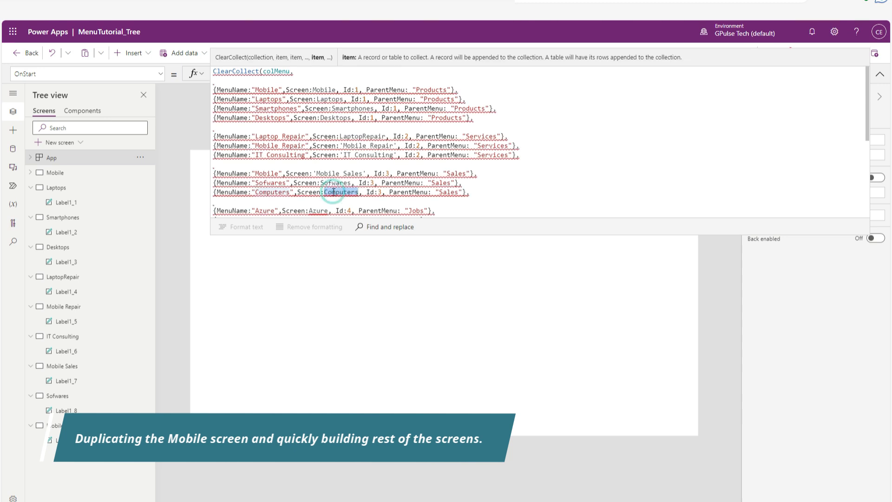
click(93, 426)
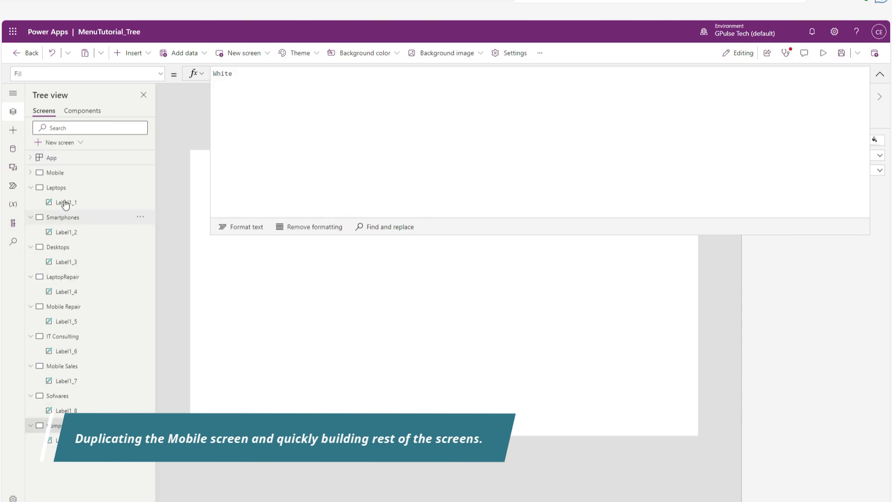
Duplicate the Computers screen twice and rename the first copy as Azure, using the name from the OnStart formula.
click(52, 158)
scroll(418, 139, down, 2)
double_click(318, 164)
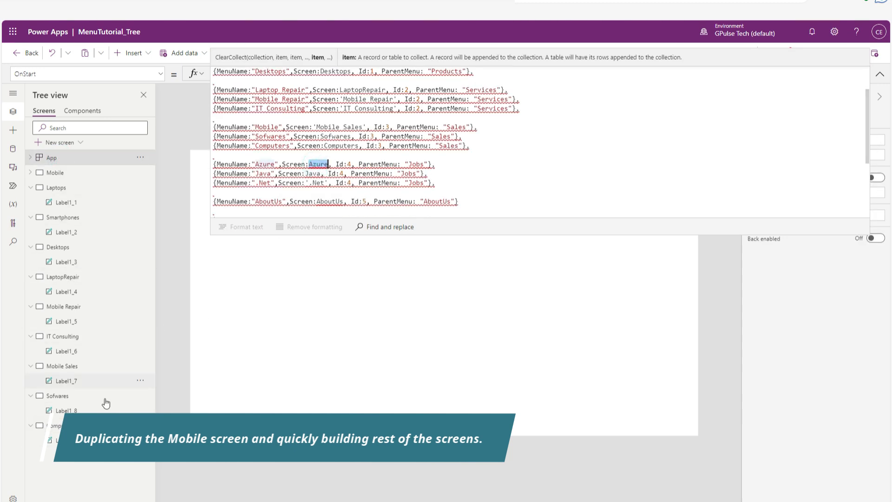
click(140, 425)
click(173, 320)
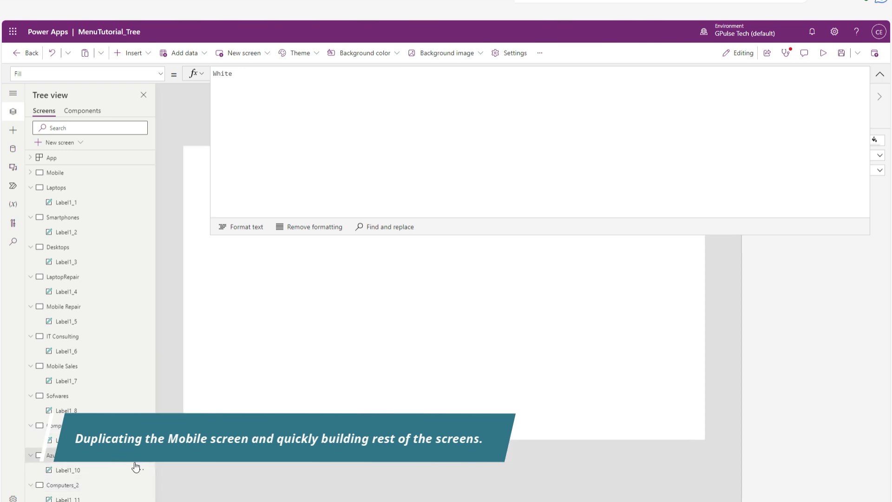
Copy the screen name Java from the app's OnStart formula and rename the Computers_2 screen with it.
click(77, 157)
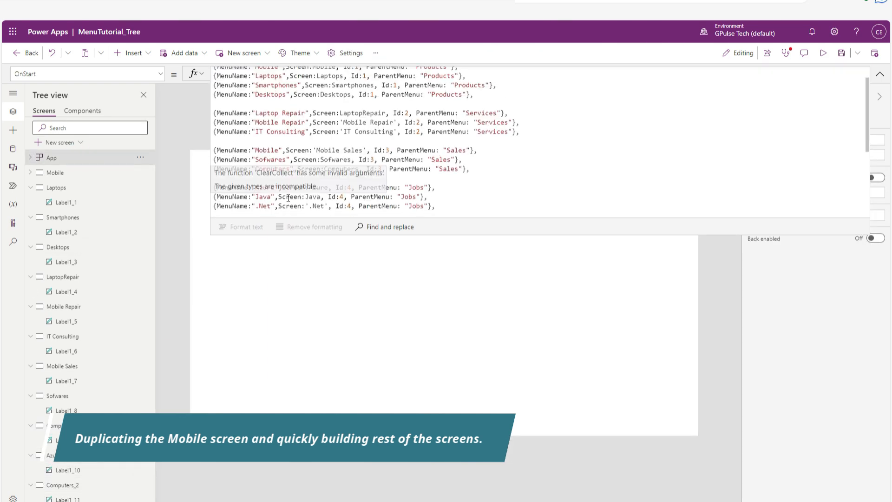
double_click(312, 197)
click(98, 490)
double_click(98, 491)
key(ctrl+v)
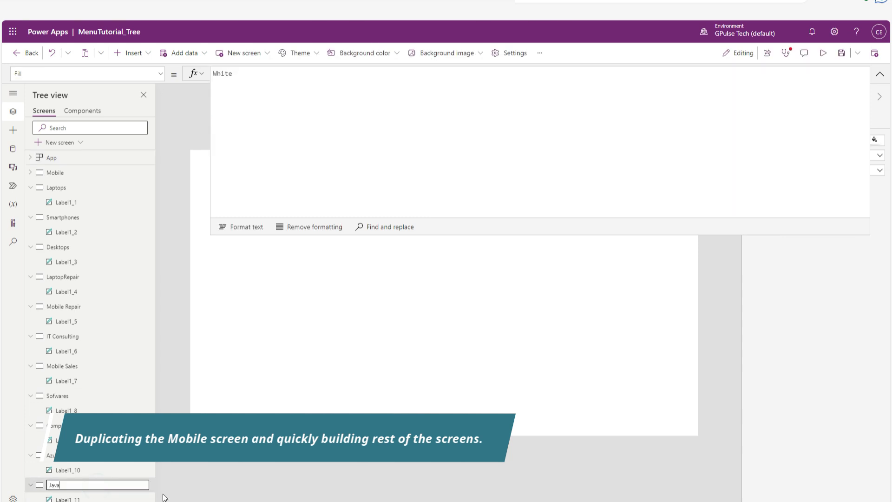
key(Return)
Duplicate the Java screen twice.
click(141, 487)
click(166, 388)
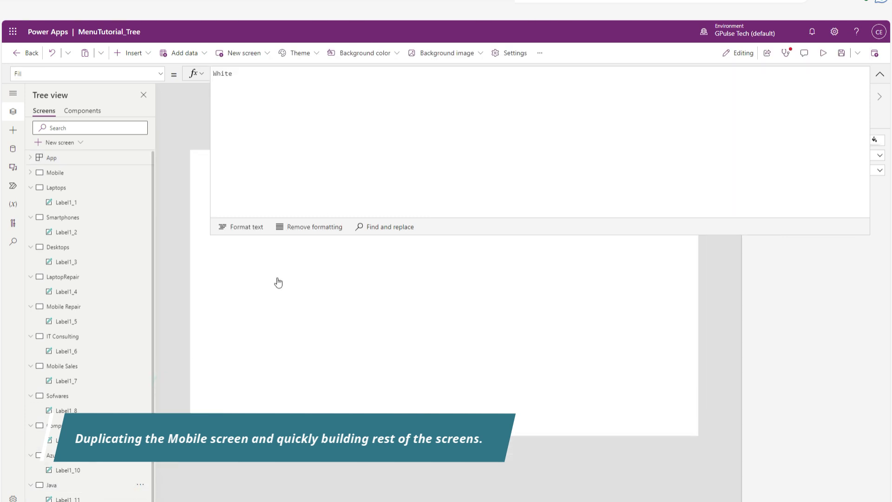
click(141, 499)
scroll(74, 143, up, 5)
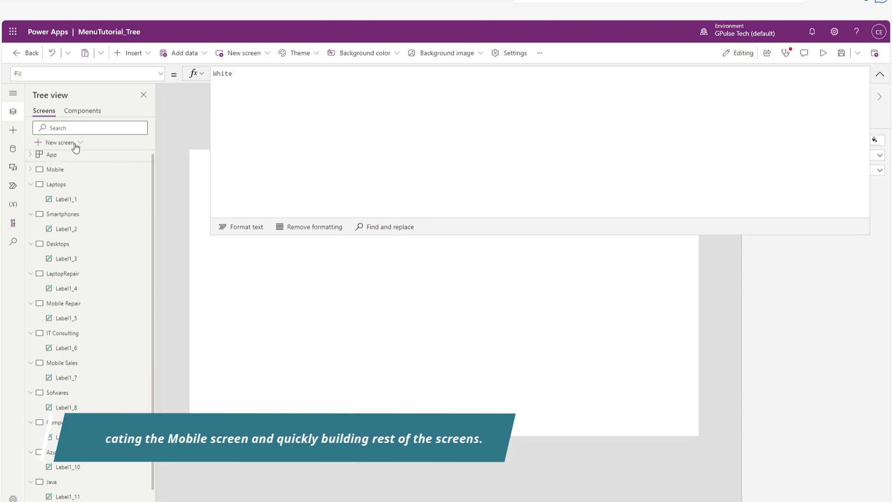
Copy the screen name .Net from the OnStart formula and rename the first Java copy with it.
click(65, 158)
click(263, 136)
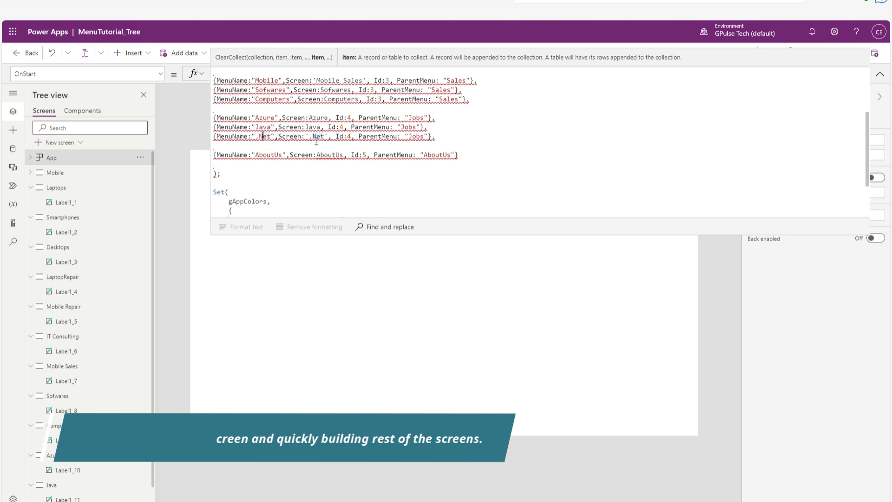
drag(308, 136, 323, 136)
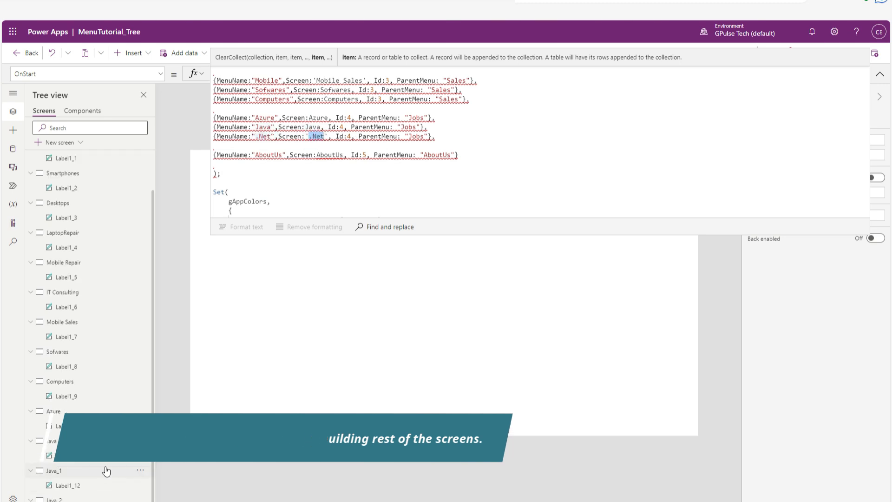
click(105, 471)
Copy the name AboutUs from the OnStart formula and rename the last Java copy with it.
scroll(82, 166, up, 2)
click(83, 161)
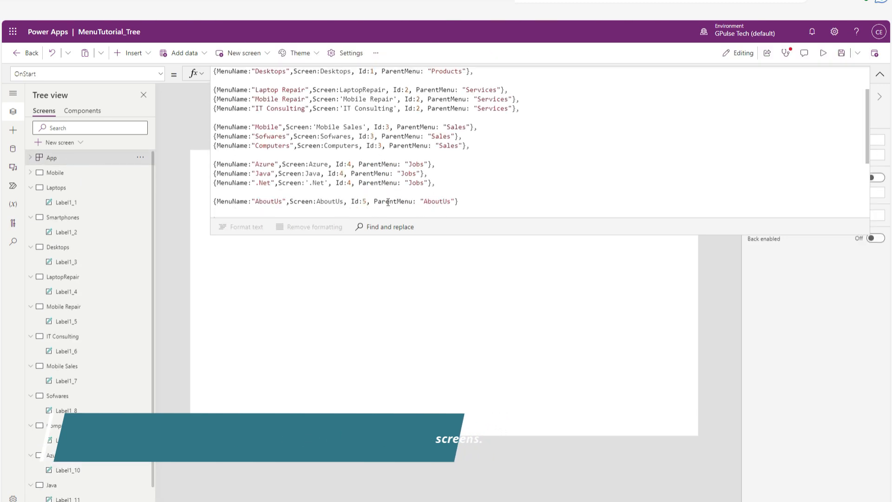
double_click(267, 198)
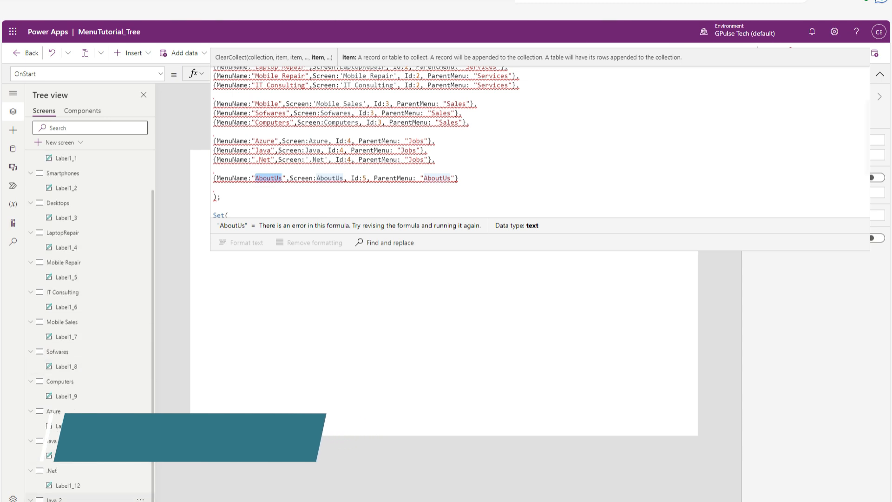
click(237, 270)
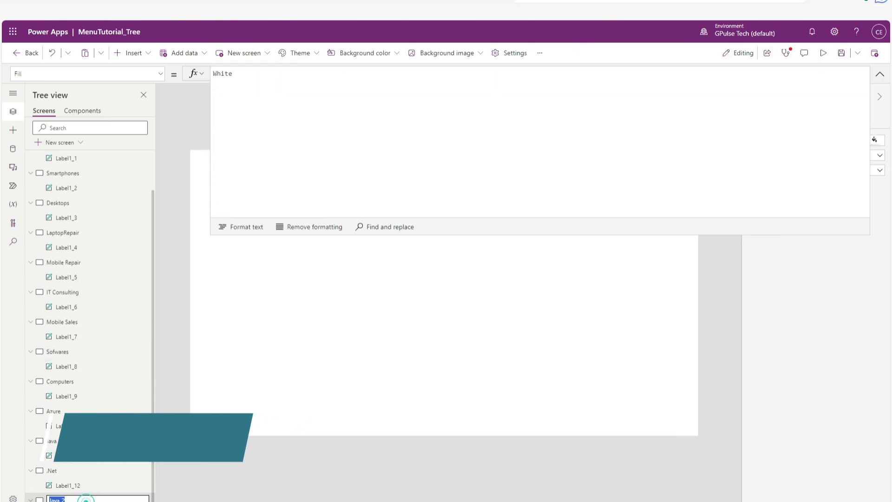
Display the app's complete OnStart menu collection in an enlarged formula area and run OnStart.
click(879, 73)
scroll(72, 157, up, 2)
click(51, 158)
drag(385, 120, 385, 271)
click(470, 191)
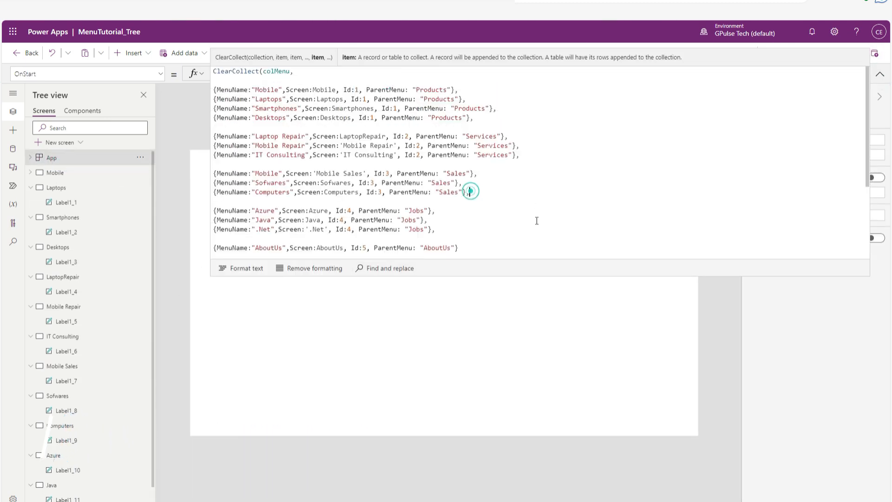
scroll(534, 209, down, 4)
scroll(533, 197, up, 2)
scroll(533, 197, up, 3)
click(141, 157)
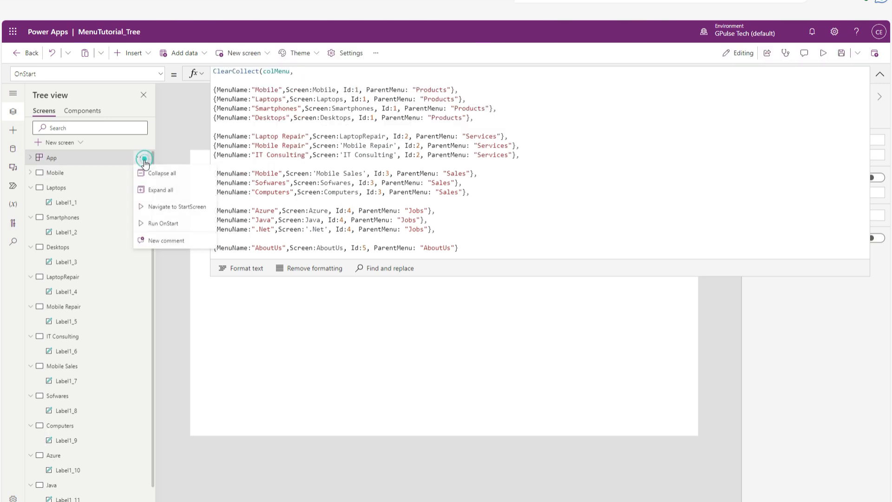
click(155, 223)
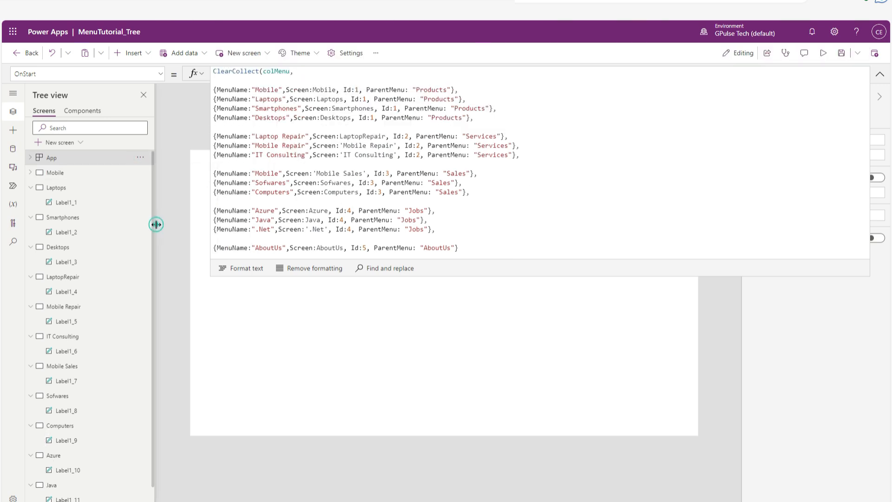
Examine the light, medium and dark menu colours defined for gAppColors in the OnStart formula.
click(514, 201)
scroll(534, 190, down, 4)
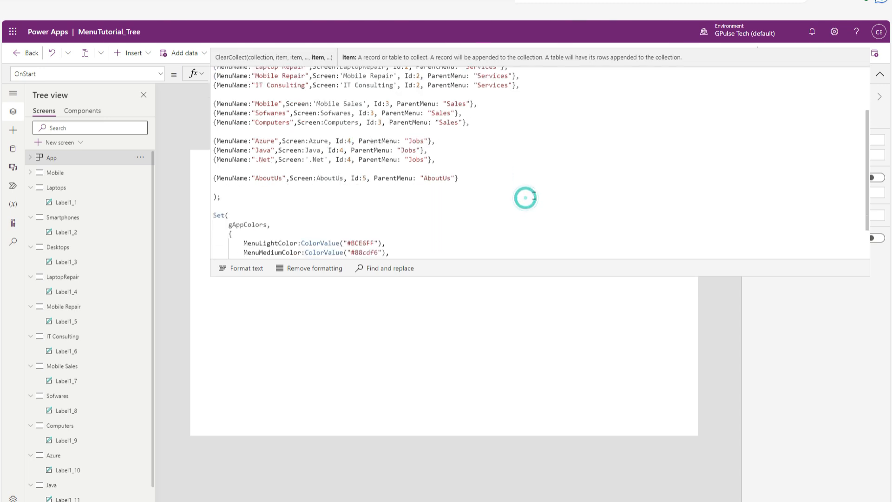
click(240, 246)
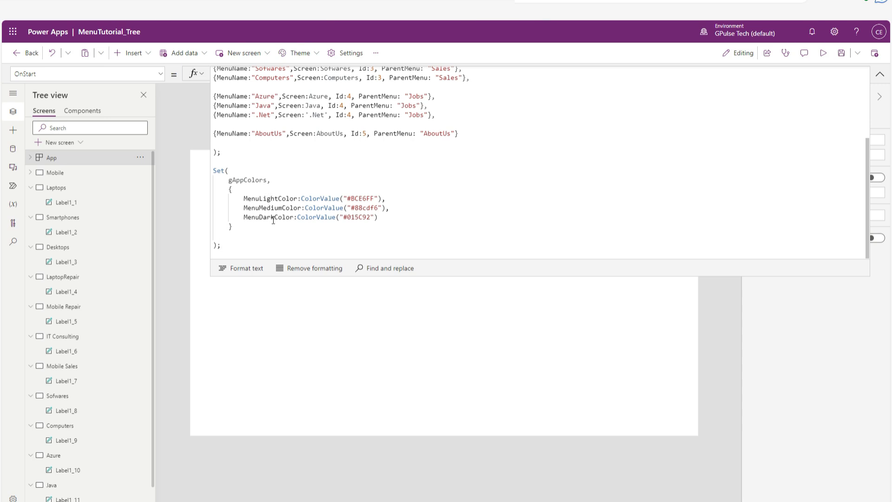
click(278, 243)
drag(400, 217, 218, 199)
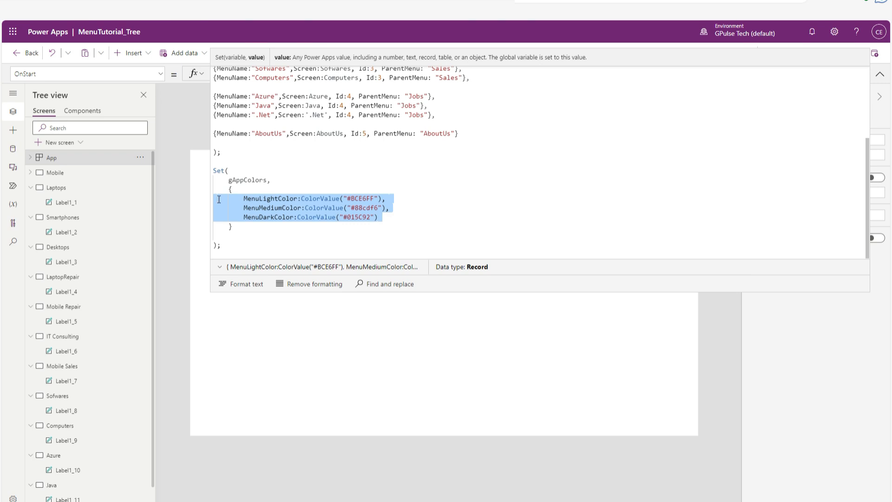
click(244, 113)
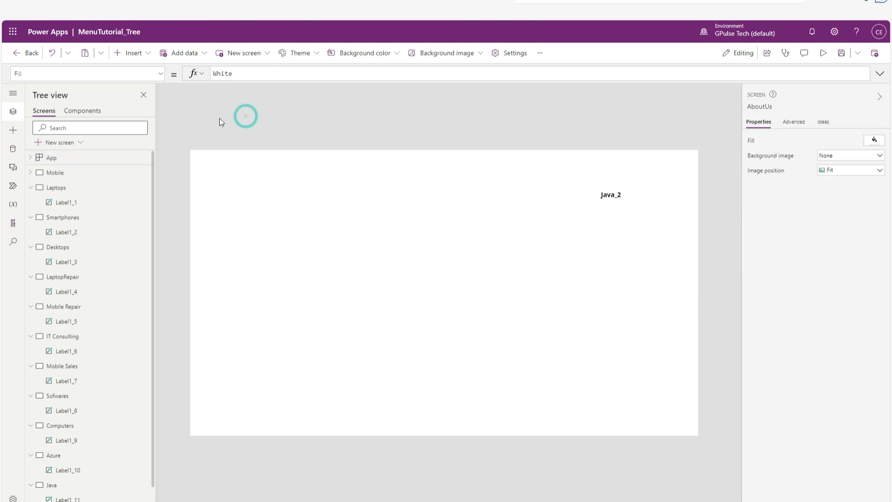
Create a new component named Menu_Tree and turn on its access to the app scope.
click(87, 112)
click(70, 142)
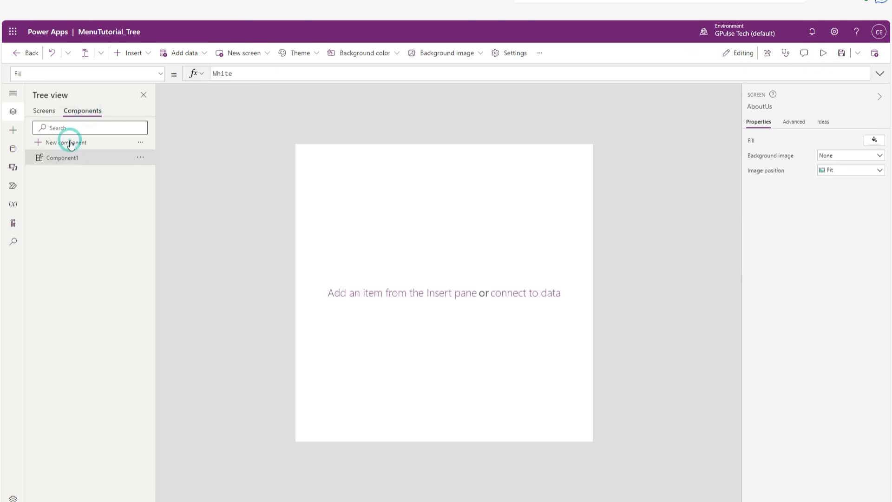
double_click(98, 158)
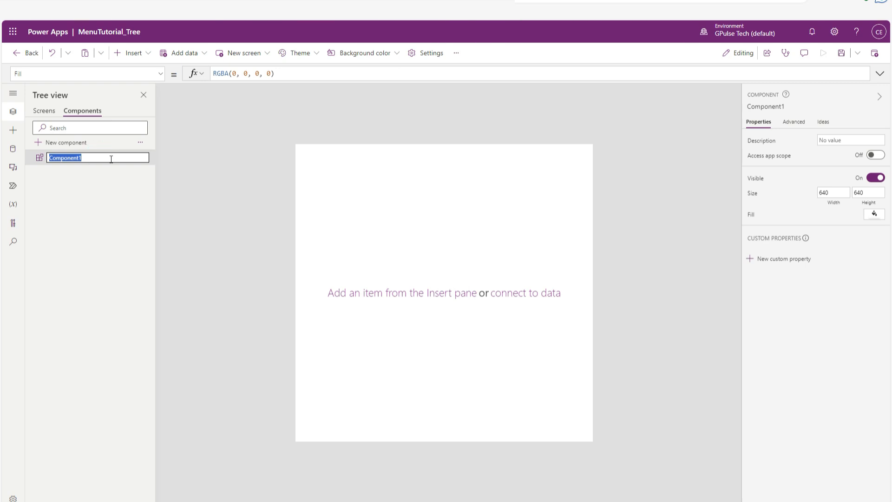
text(Menu_Tree)
key(Return)
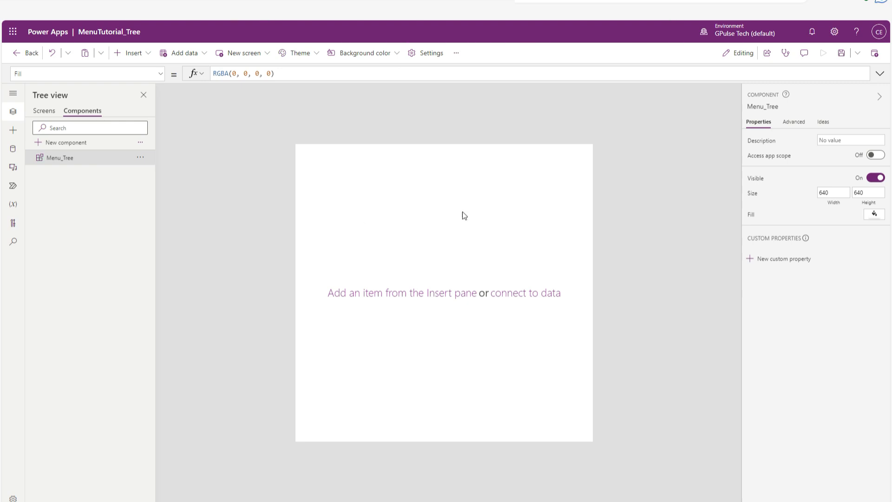
click(878, 155)
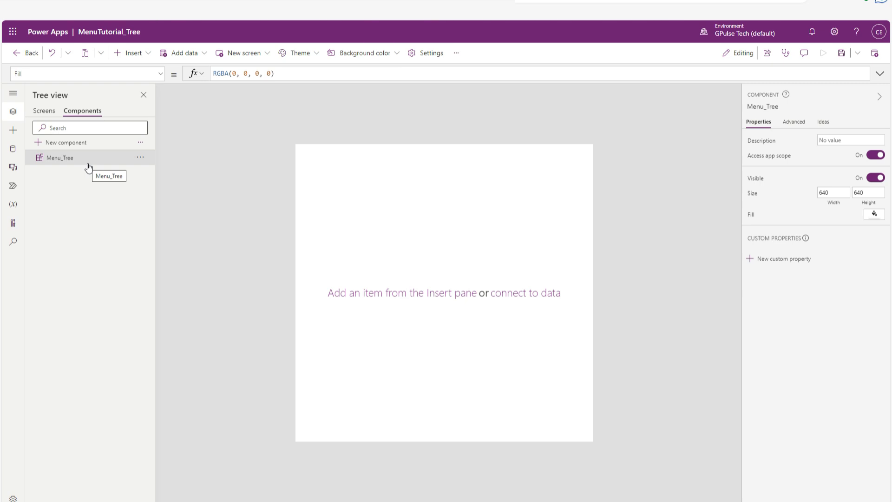
Insert a blank flexible height gallery into the Menu_Tree component and rename it GalMenu.
click(149, 55)
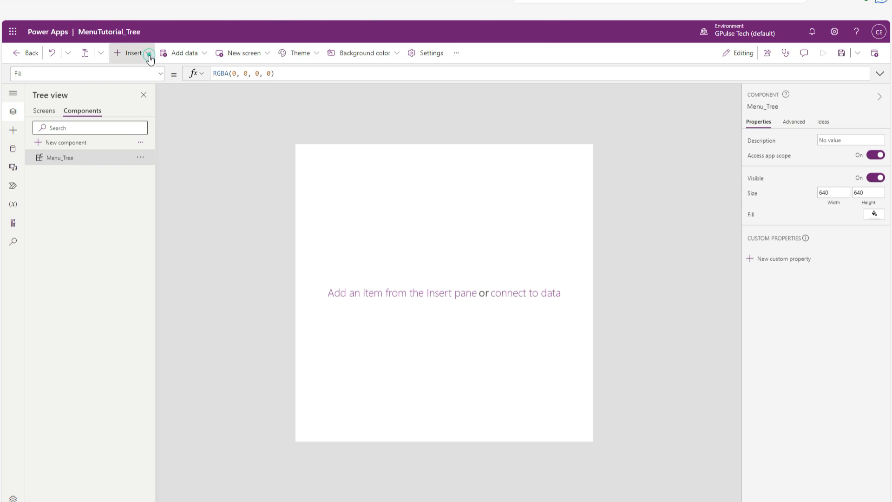
scroll(176, 280, down, 1)
click(120, 245)
scroll(187, 276, down, 2)
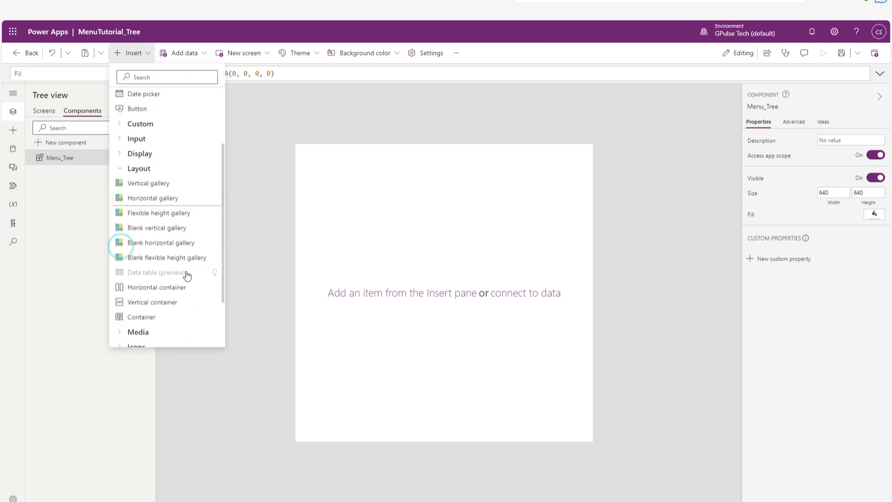
click(163, 258)
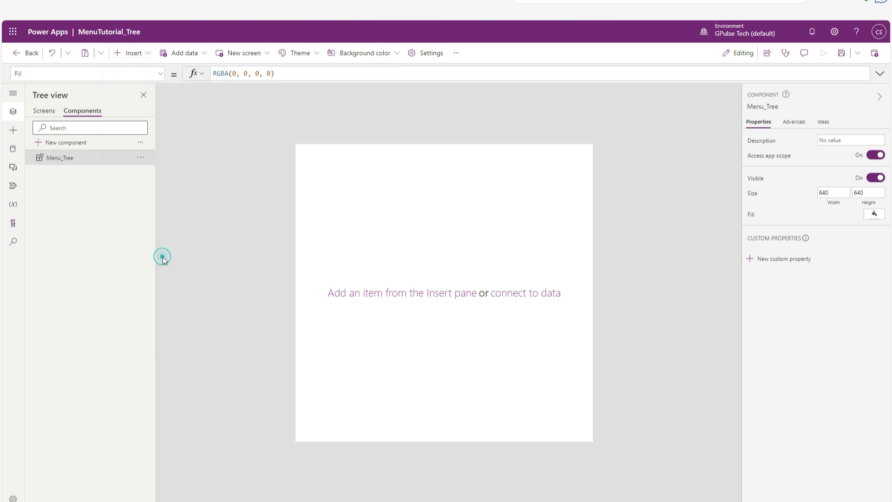
double_click(103, 172)
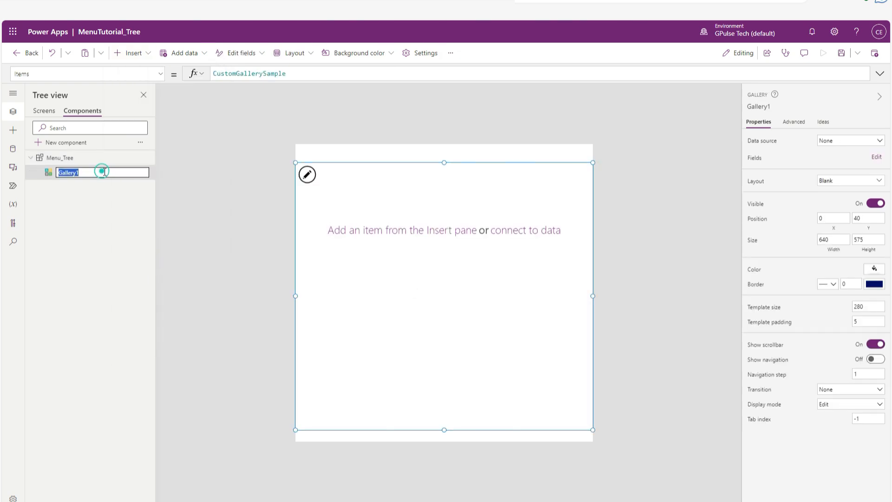
text(GalMenu)
key(Return)
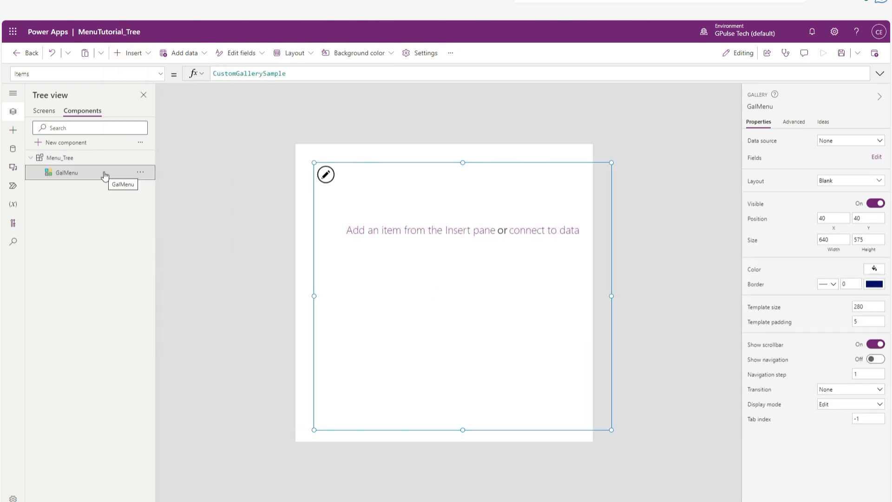
Set GalMenu's Items formula to GroupBy(colMenu,"ParentMenu","GroupedMenu").
double_click(312, 73)
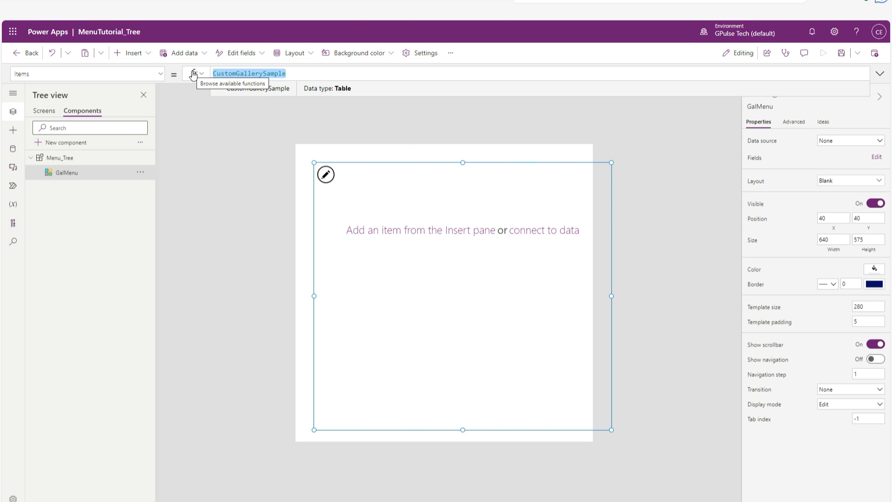
key(BackSpace)
text(Grou)
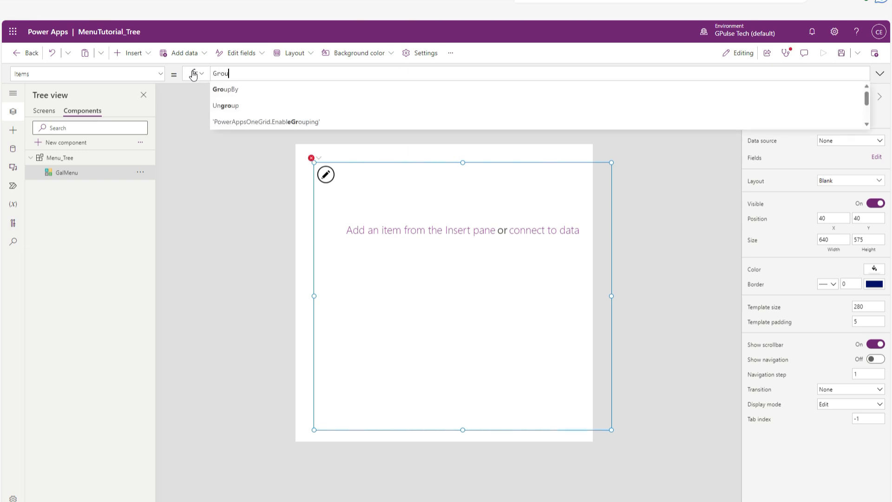
text(pby)
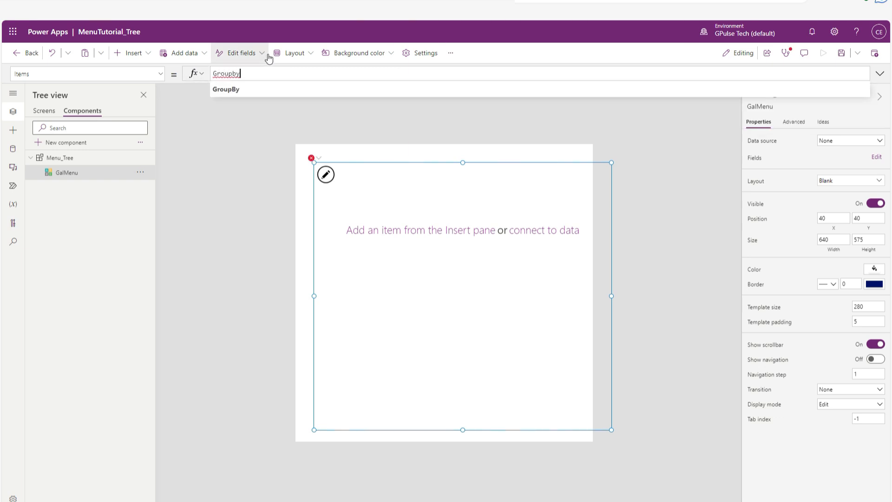
click(247, 89)
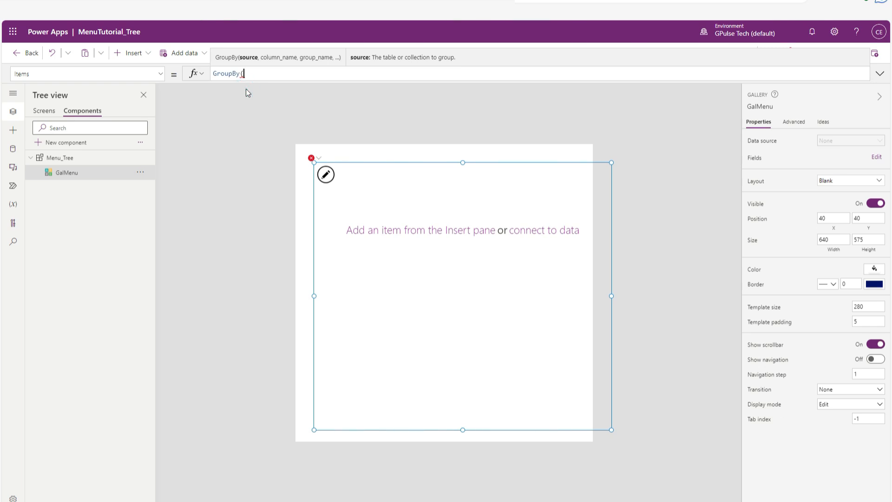
text(ColMe)
click(246, 89)
text(,)
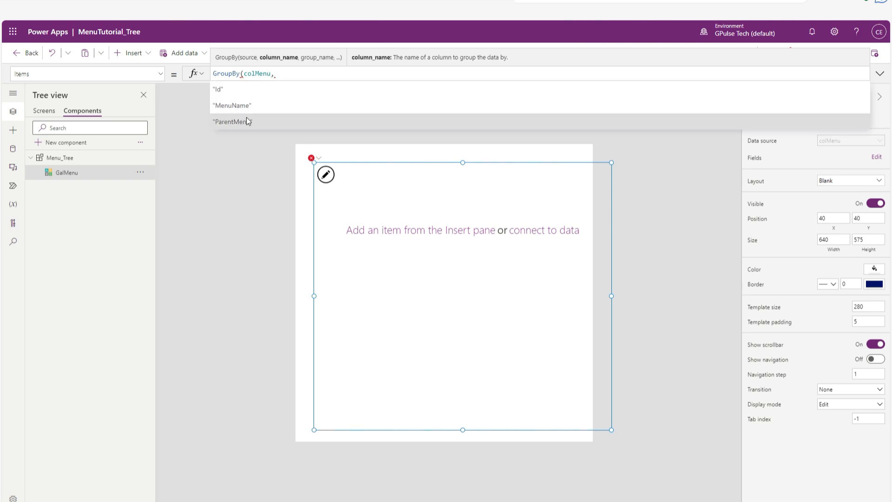
click(247, 122)
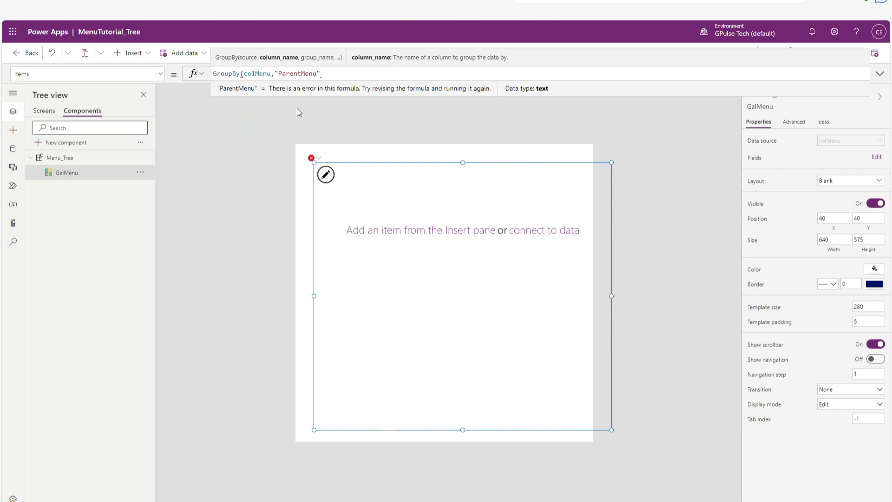
text(,)
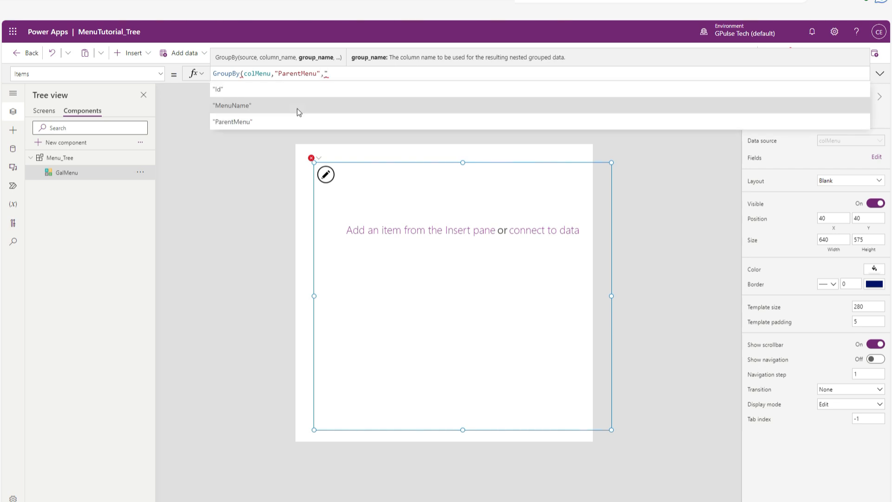
text("GroupedMenu)
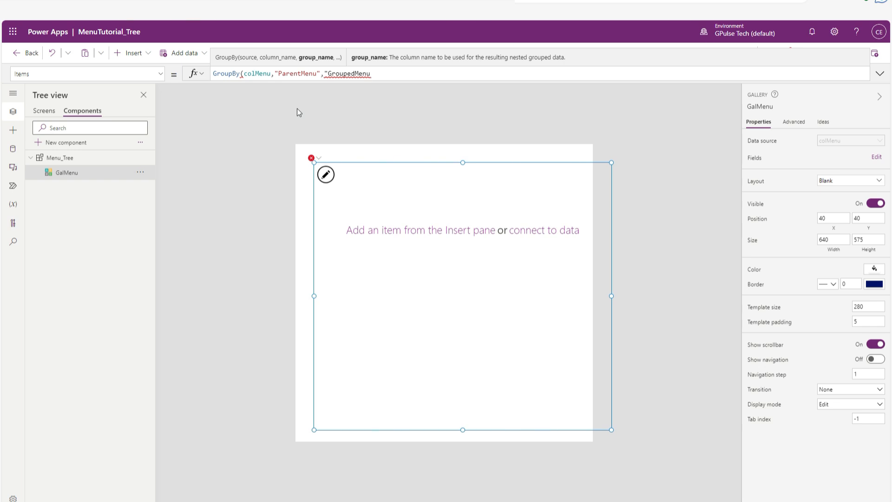
text("))
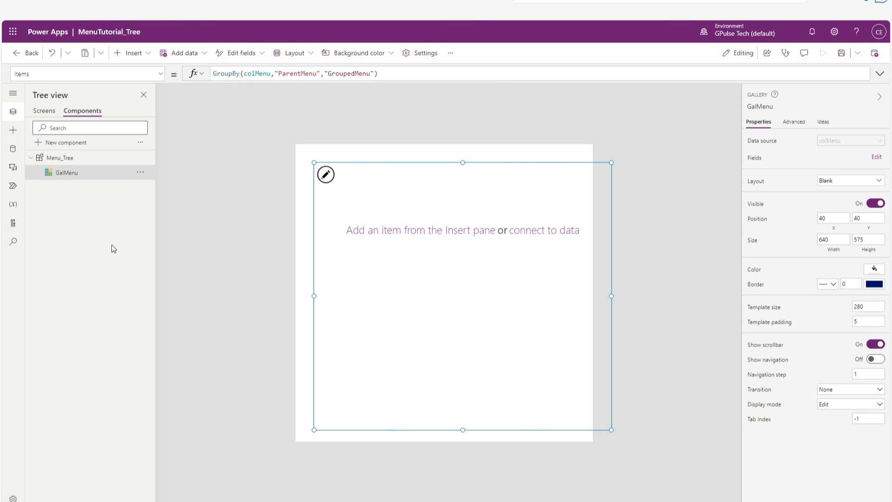
Insert a check box into the GalMenu gallery's template.
click(327, 175)
click(148, 51)
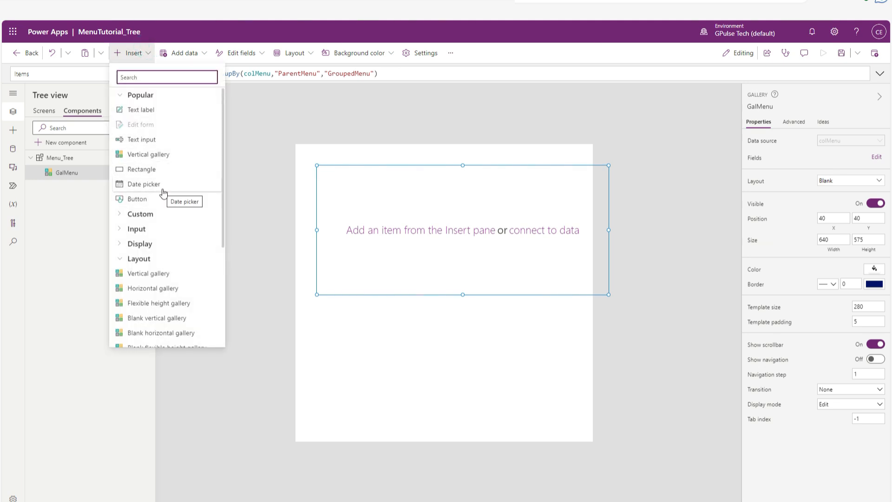
scroll(165, 190, down, 3)
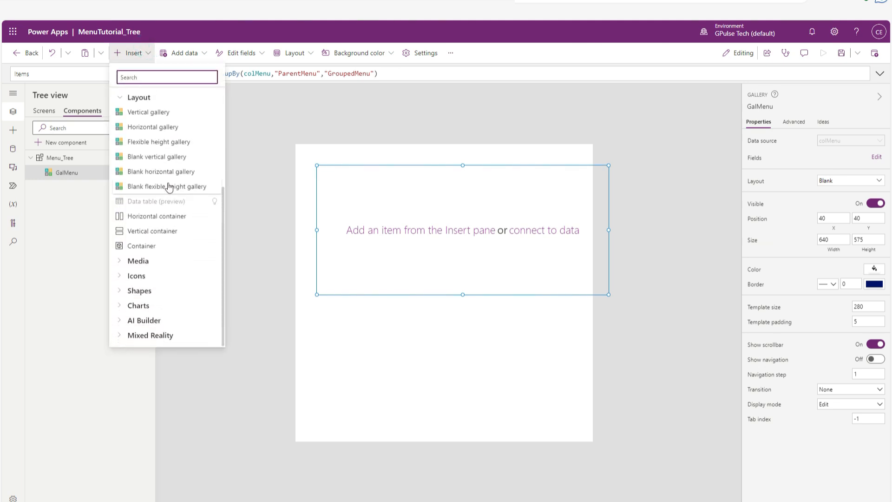
click(171, 77)
text(check)
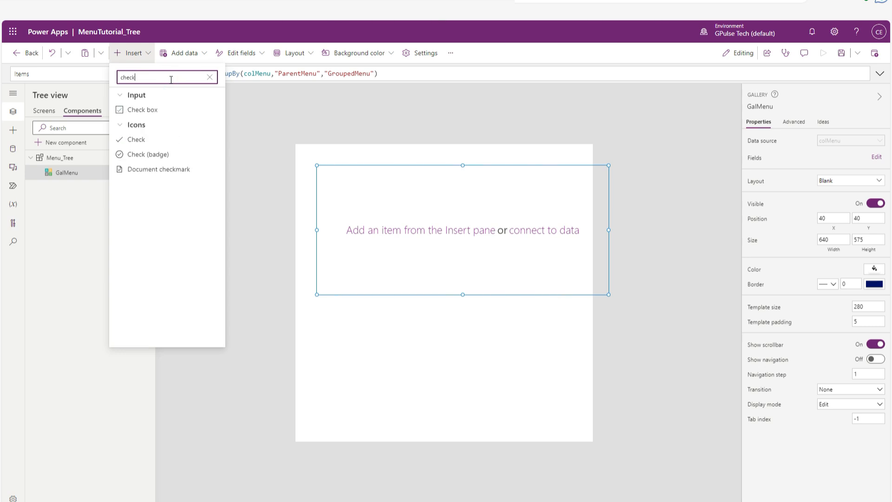
click(151, 112)
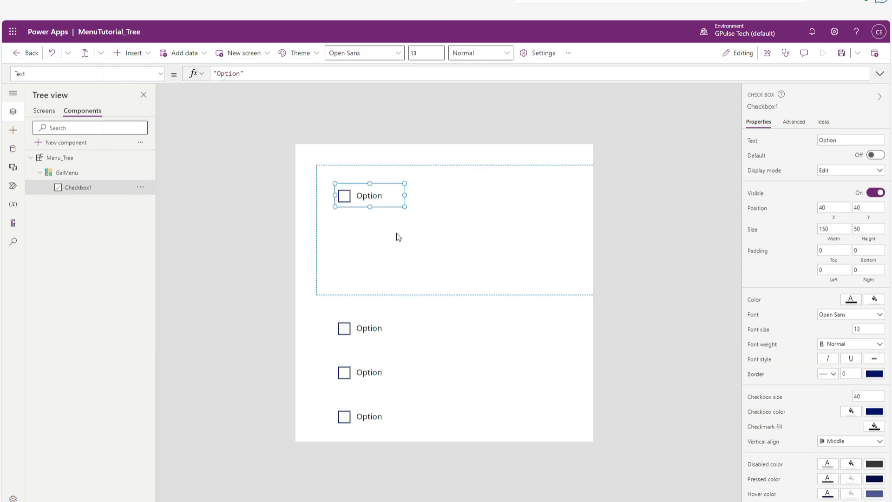
Rename the new check box as checkBoxVisible.
click(769, 106)
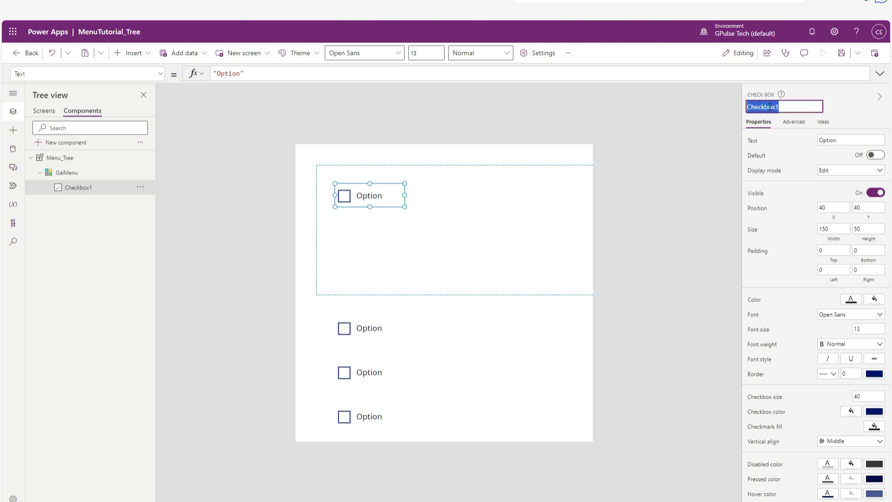
text(checkboxVisi)
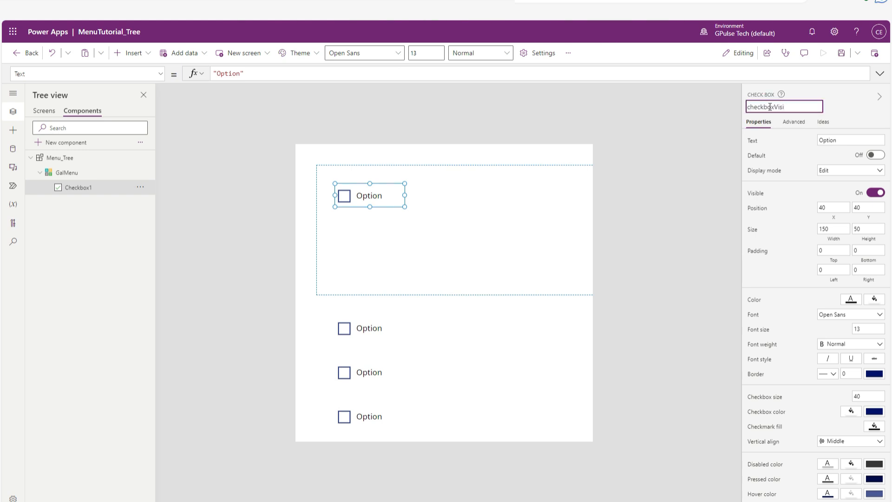
text(ble)
click(769, 107)
key(BackSpace)
text(B)
key(Return)
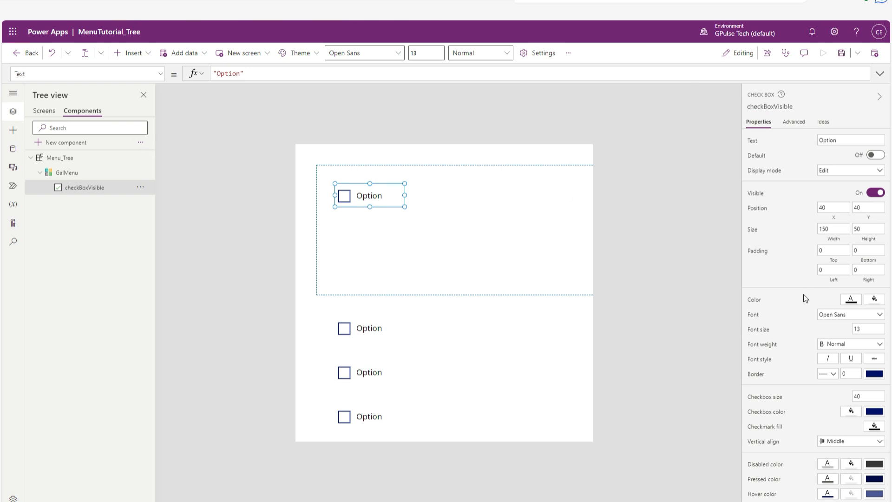
Set checkBoxVisible's Width formula to GalMenu.Width.
click(832, 230)
double_click(248, 72)
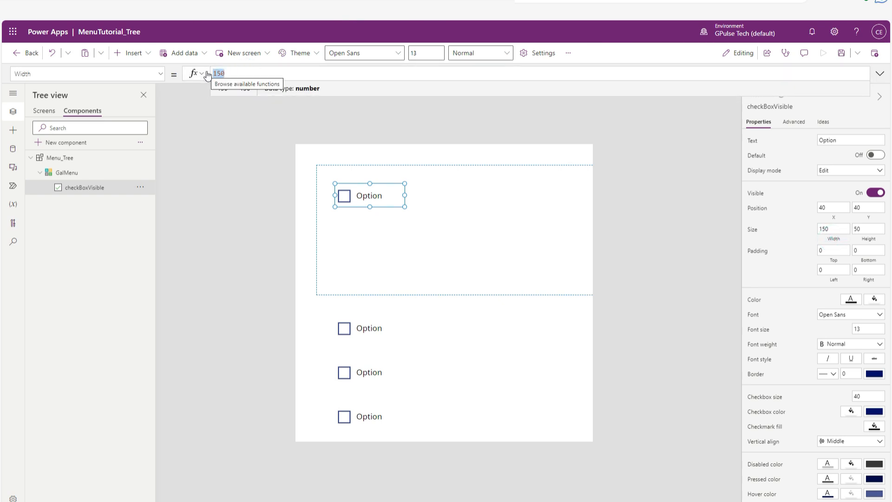
text(galMe)
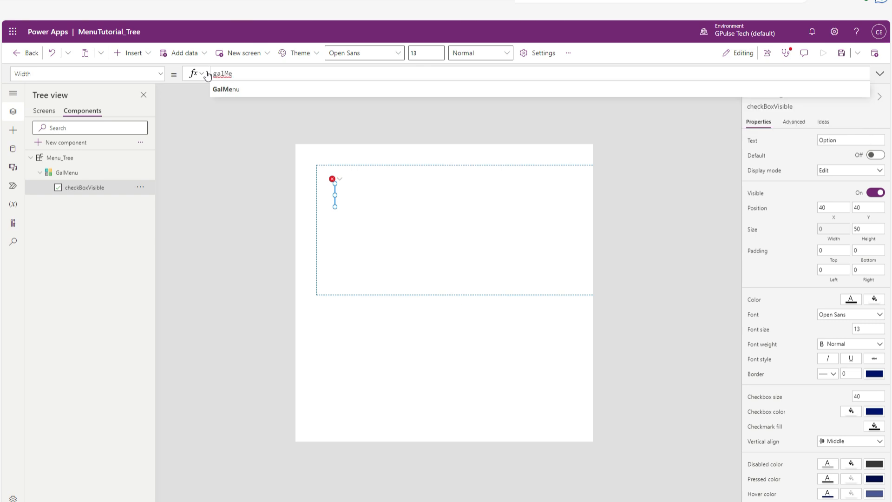
click(238, 92)
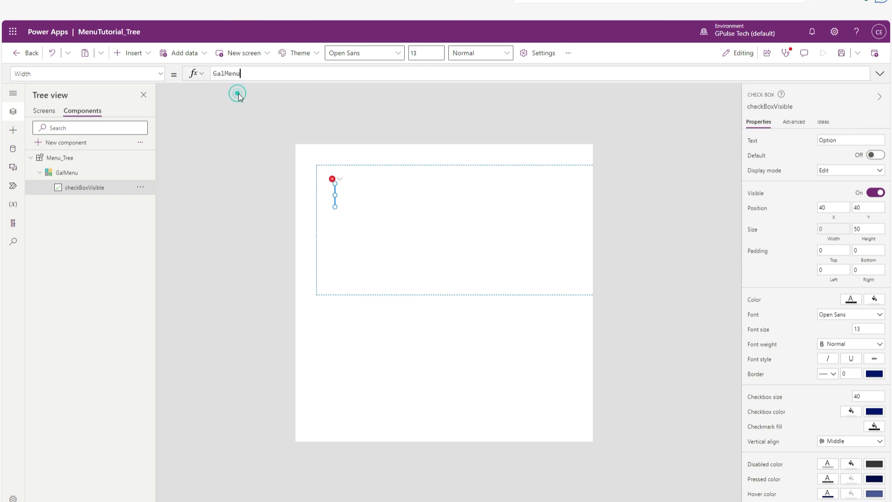
text(.wid)
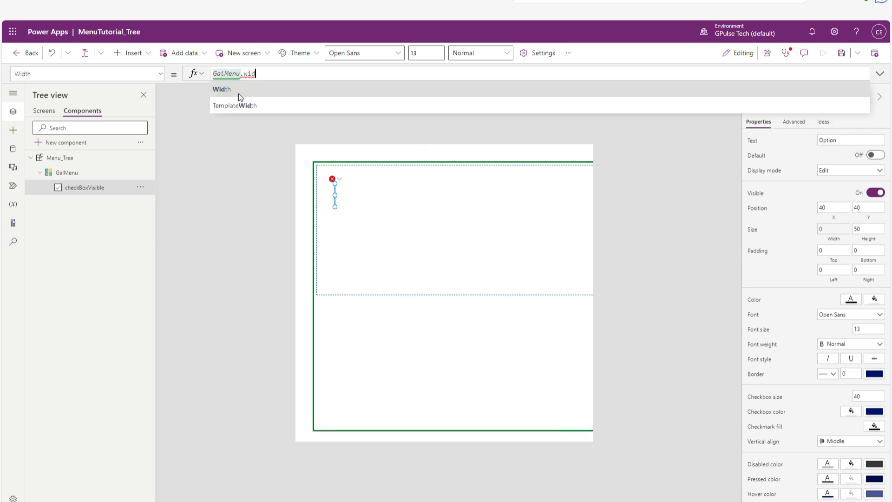
click(238, 94)
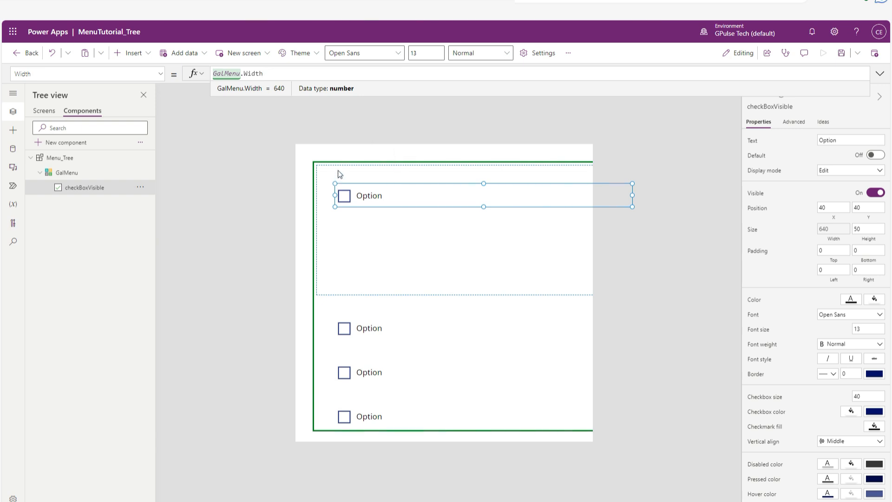
click(381, 195)
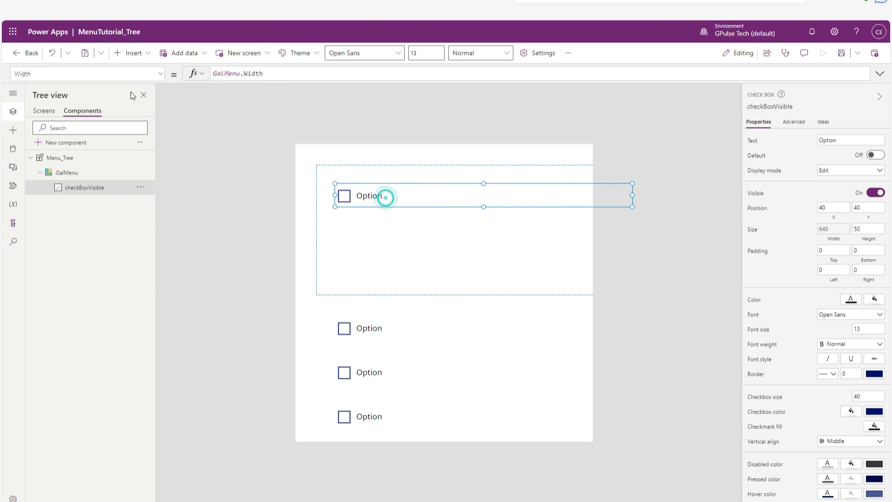
Set checkBoxVisible's Text formula to ThisItem.ParentMenu.
click(158, 73)
scroll(102, 209, up, 3)
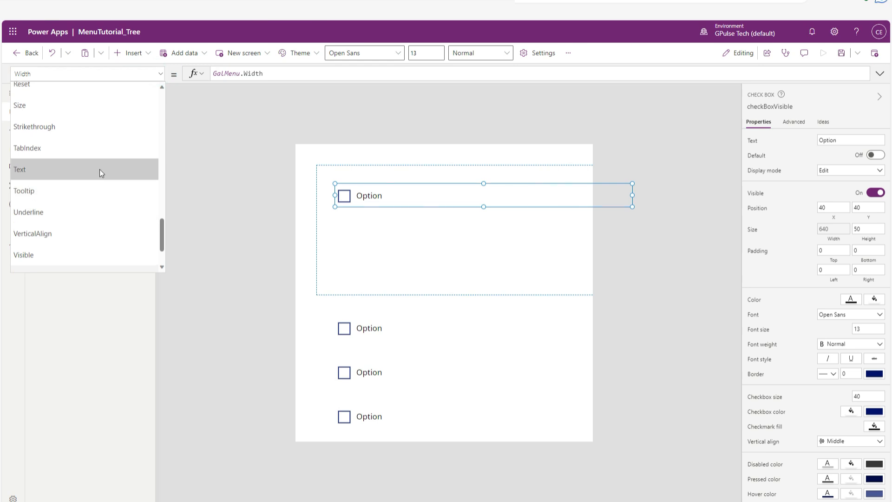
click(100, 169)
text(thisi)
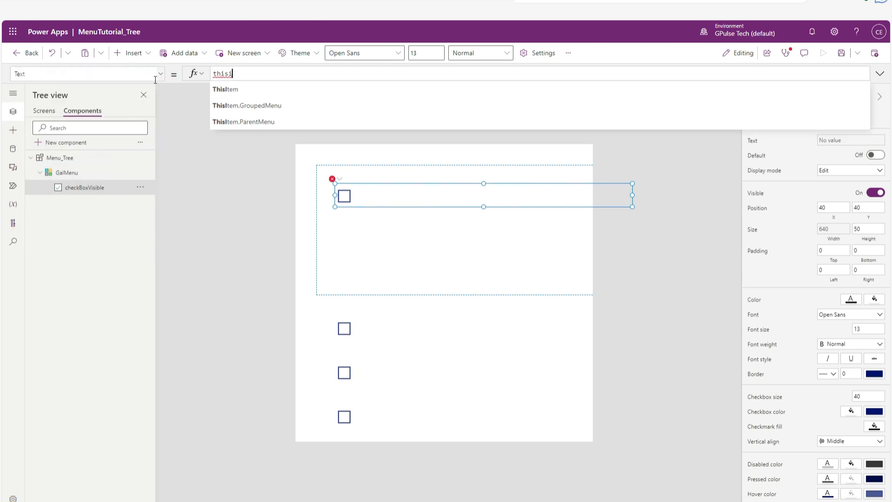
click(299, 127)
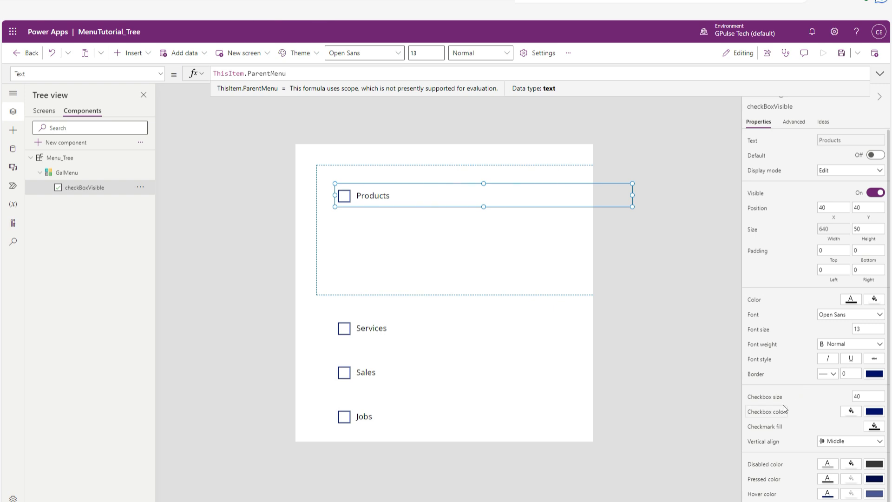
Set checkBoxVisible's checkbox size to 0 and its X and Y position to 0.
drag(872, 396, 846, 397)
text(0)
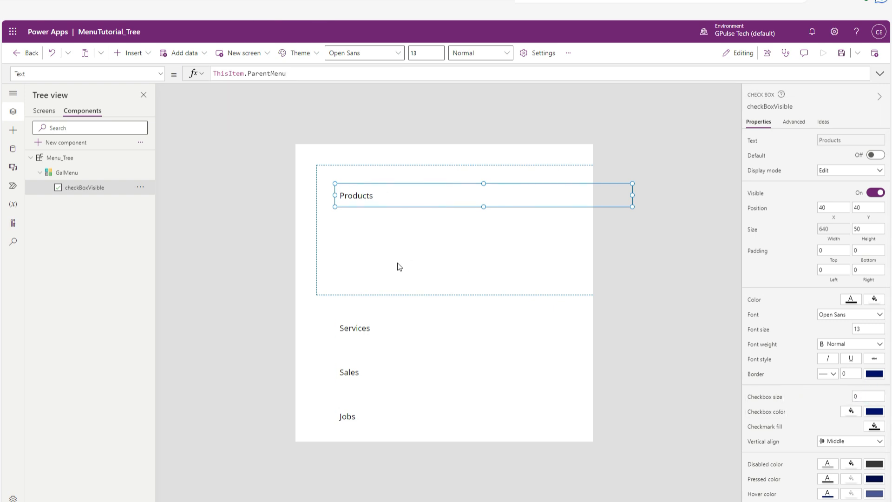
drag(829, 207, 798, 194)
drag(865, 206, 843, 209)
text(0)
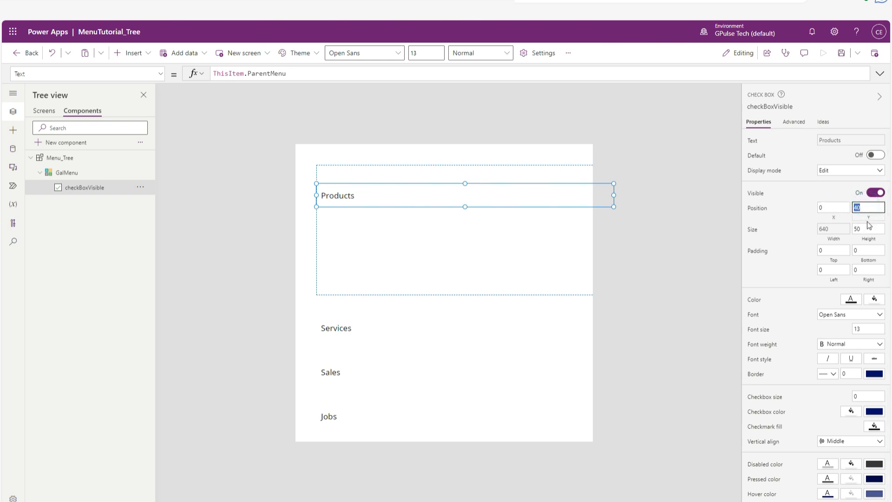
click(841, 251)
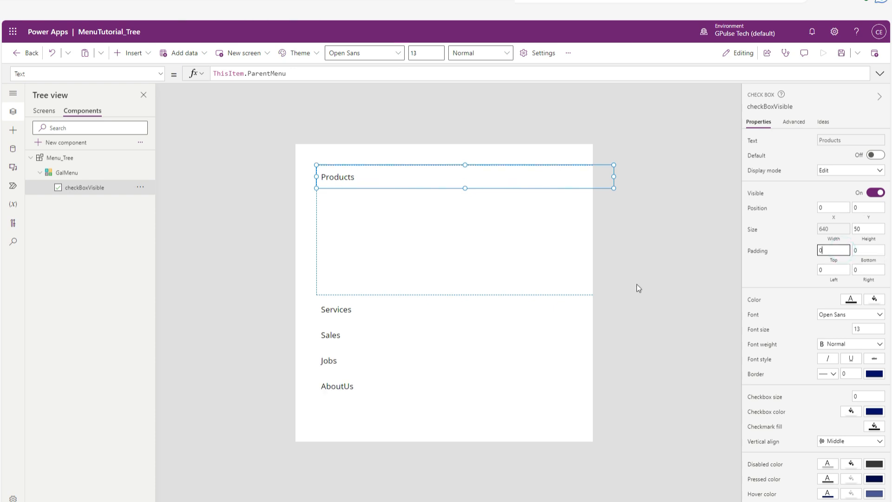
Insert a blank vertical gallery into GalMenu's template and rename it GalSubMenu.
click(74, 173)
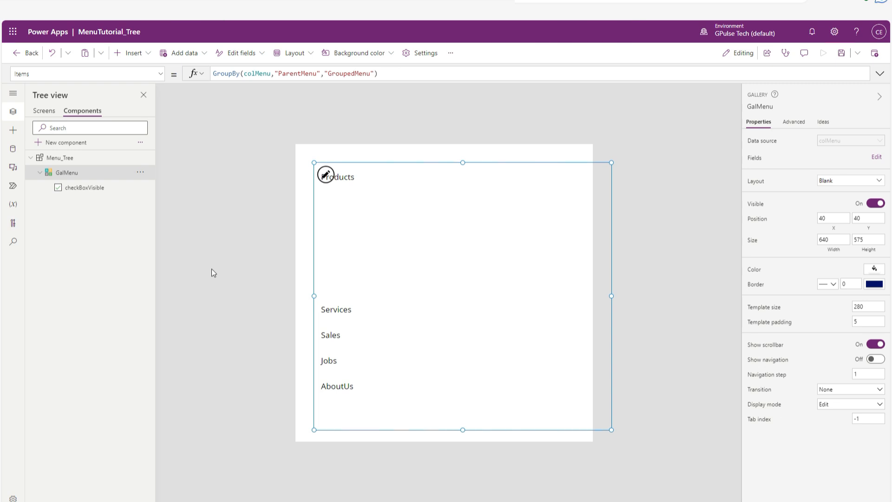
click(326, 176)
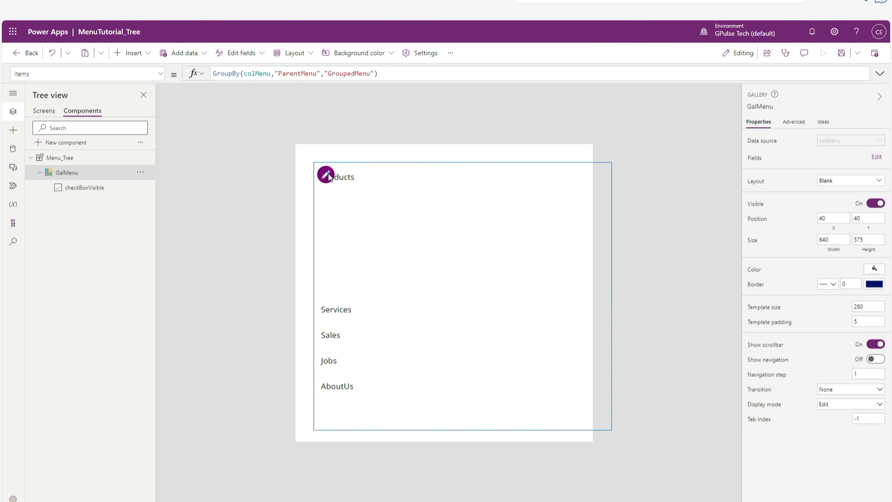
click(148, 53)
scroll(174, 271, down, 5)
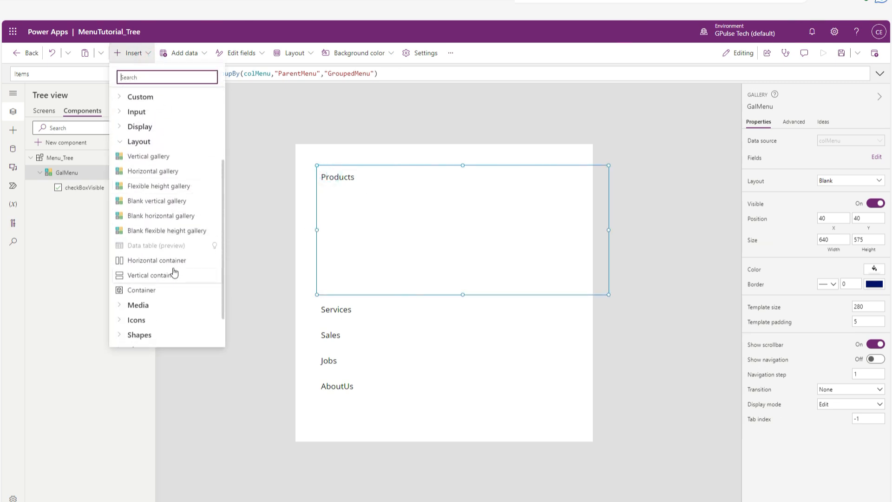
click(158, 206)
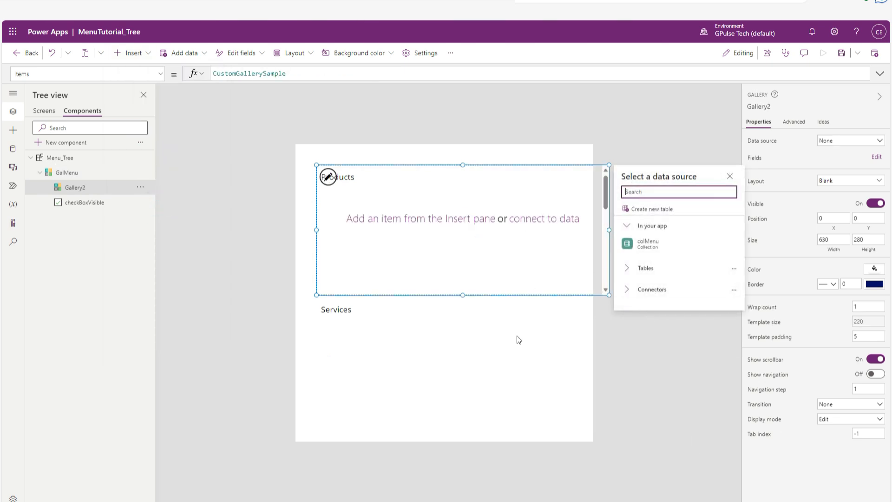
double_click(104, 187)
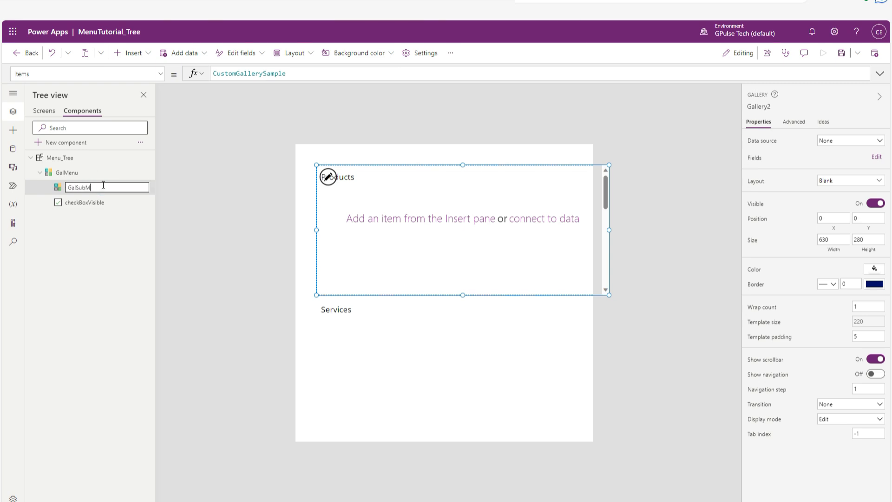
key(Return)
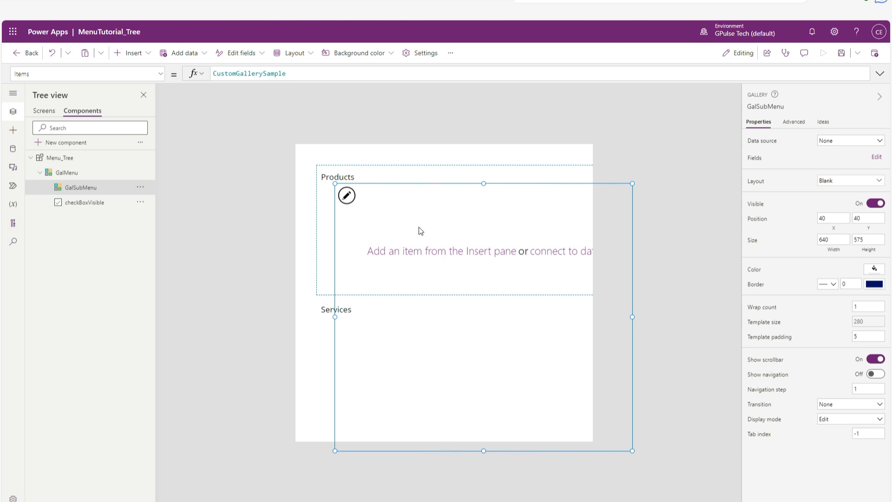
Set GalSubMenu's Y formula to checkBoxVisible.Y + checkBoxVisible.Height.
click(160, 74)
scroll(92, 237, down, 5)
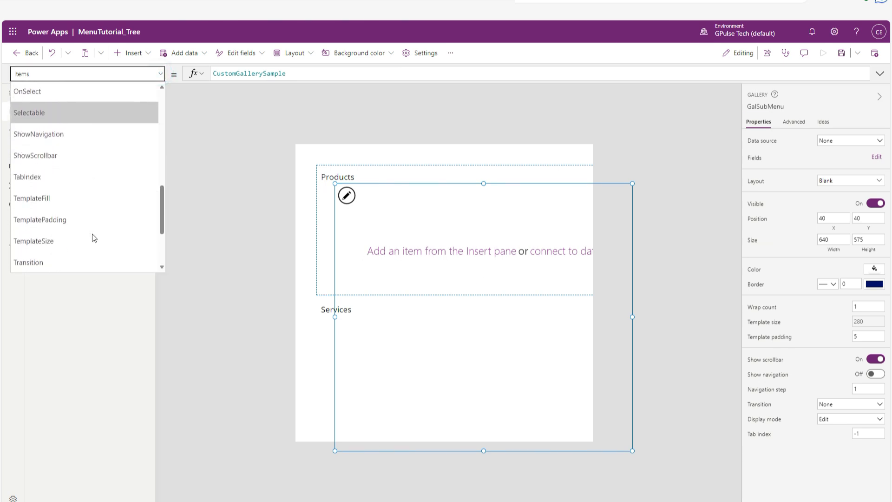
click(60, 263)
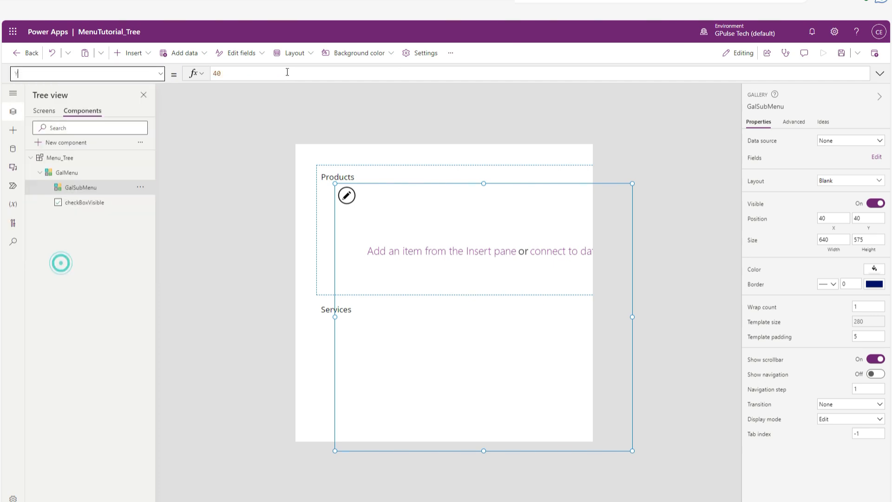
click(281, 71)
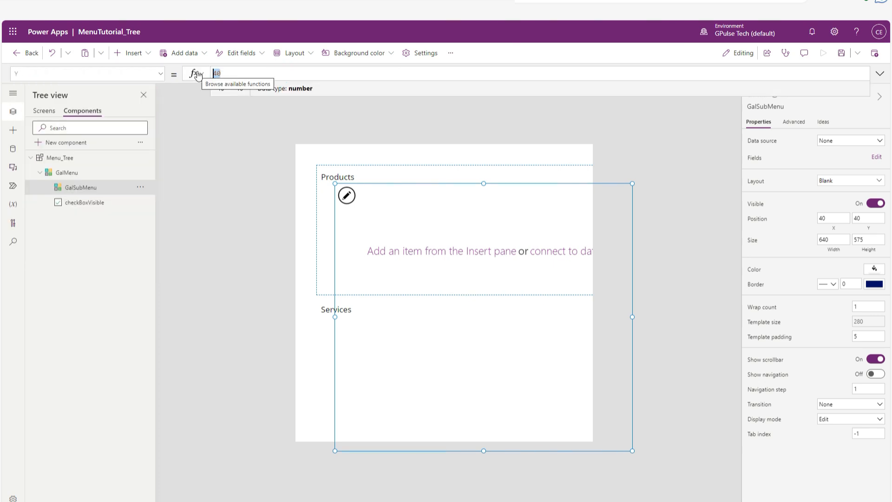
text(chec)
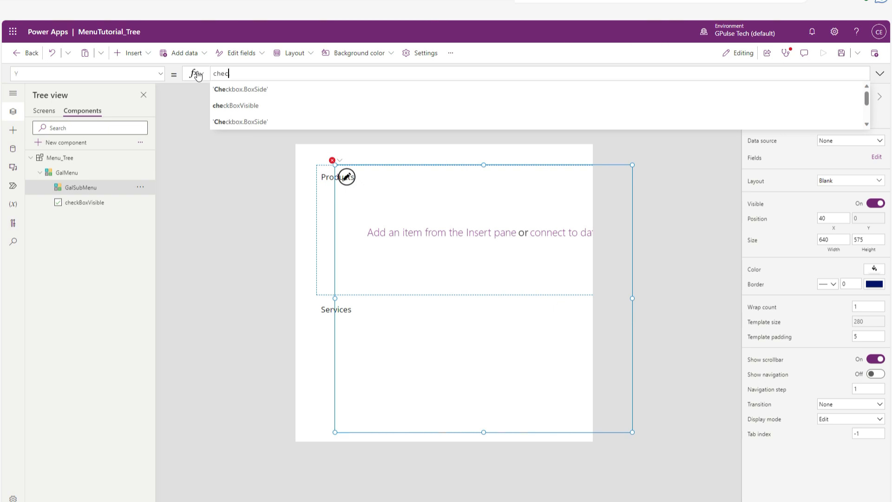
text(kbox)
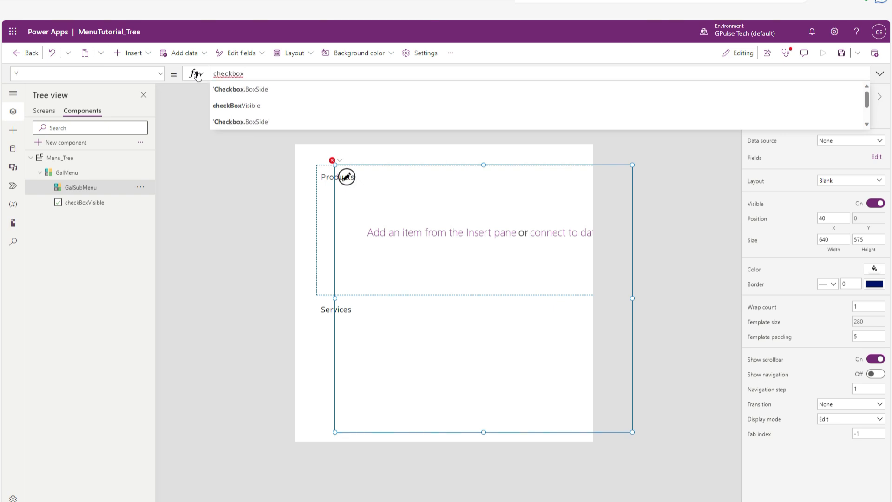
click(237, 105)
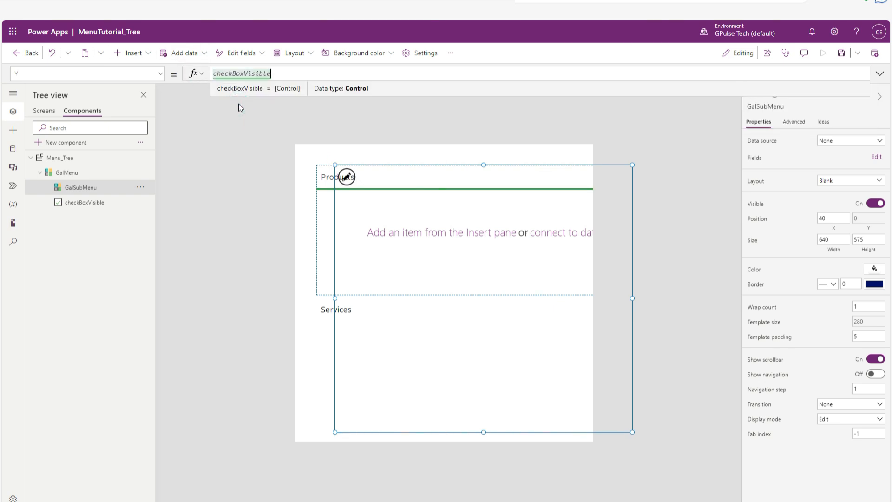
text(.Y)
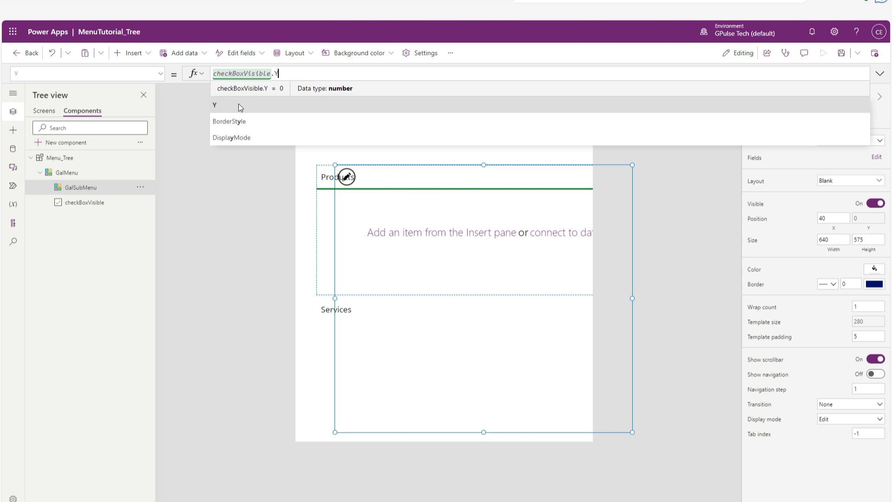
text( + c)
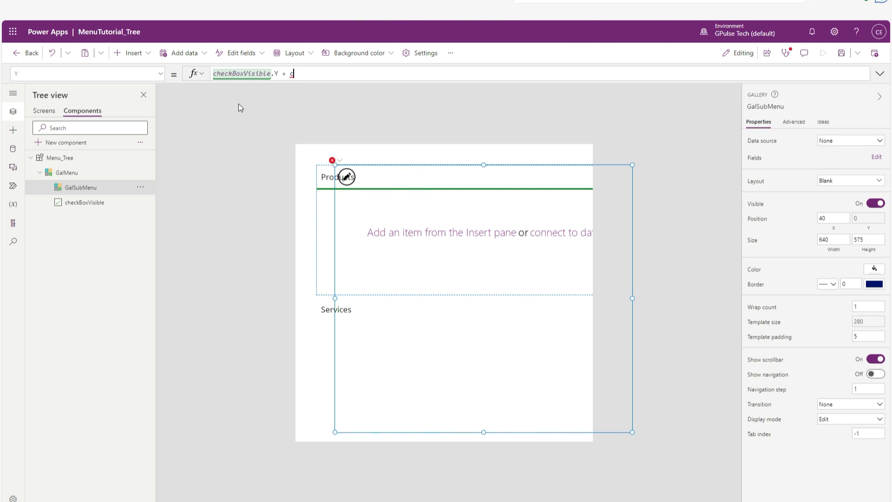
text(heckbox)
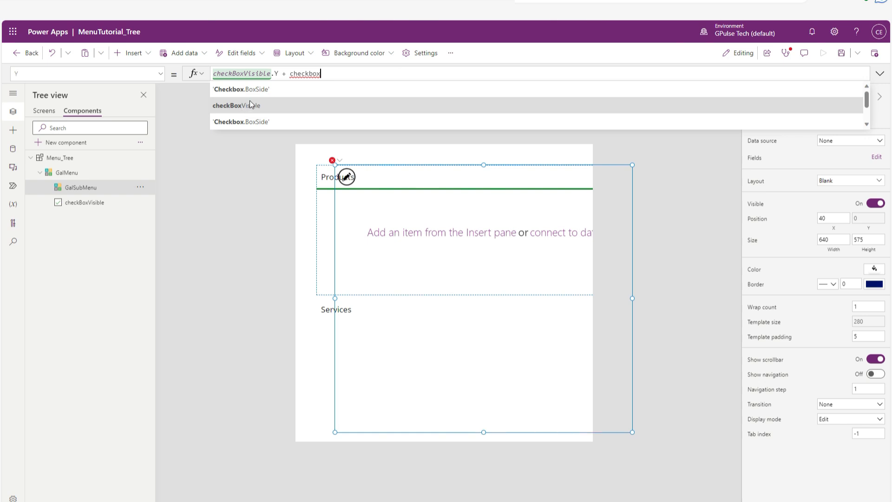
click(251, 103)
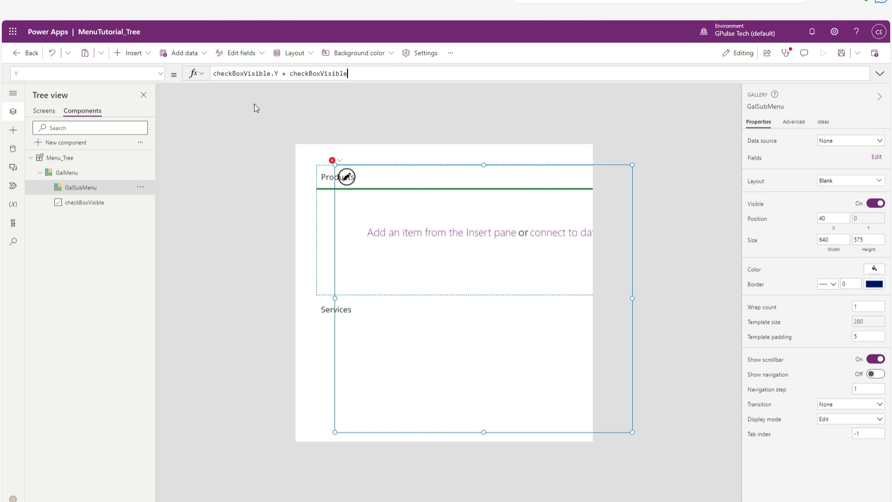
click(255, 106)
text(.Height)
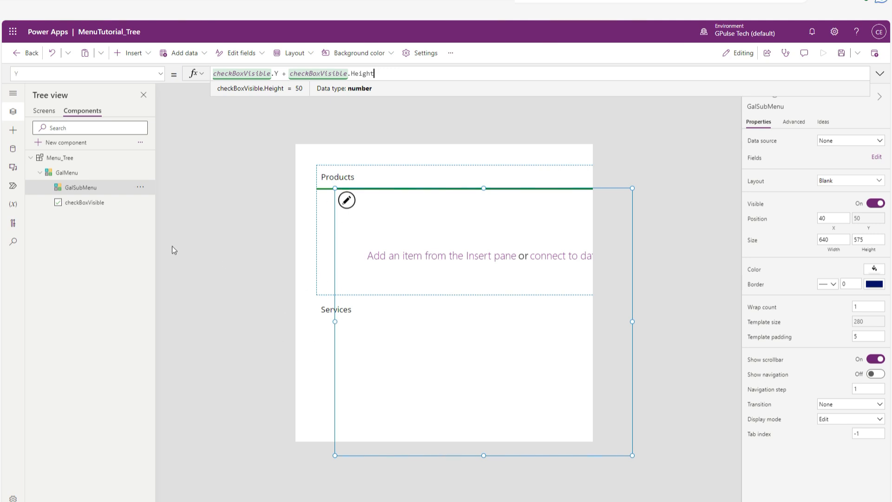
Set GalSubMenu's Items formula to ThisItem.GroupedMenu.
click(160, 73)
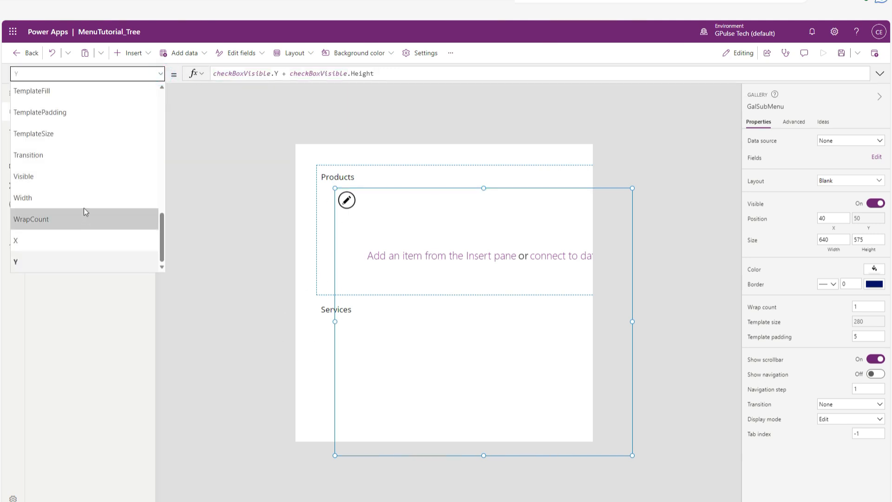
scroll(89, 196, up, 2)
scroll(90, 195, up, 4)
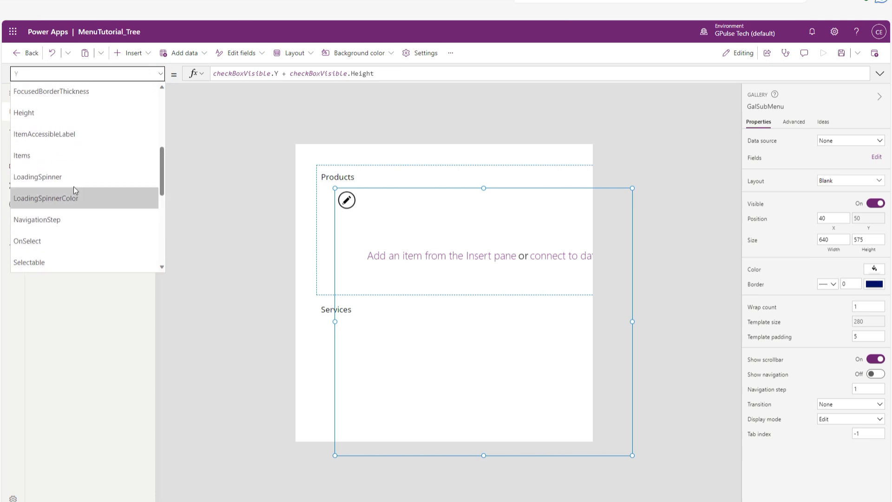
click(82, 159)
drag(299, 74, 197, 73)
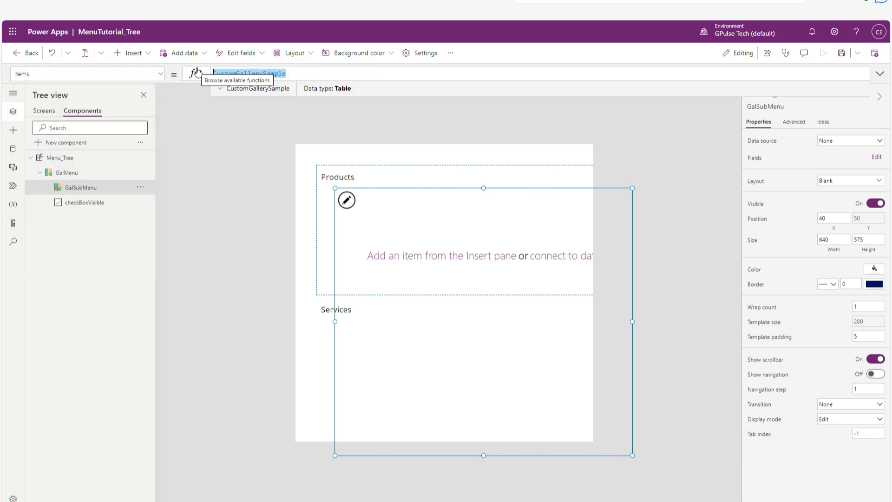
text(thisite)
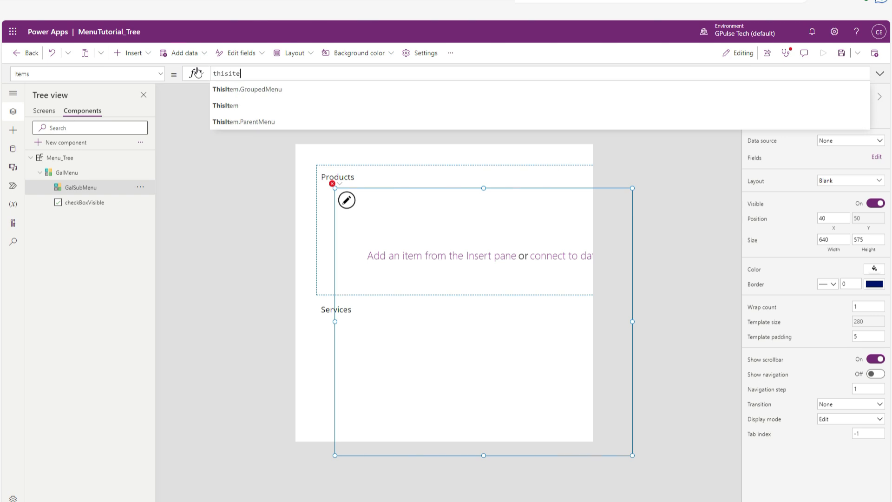
click(268, 90)
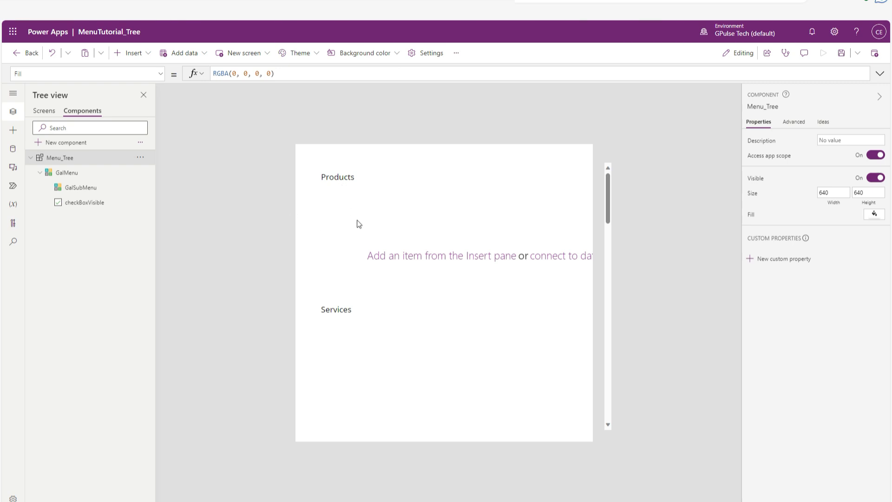
Set GalSubMenu's Visible formula to checkBoxVisible.Value.
click(87, 190)
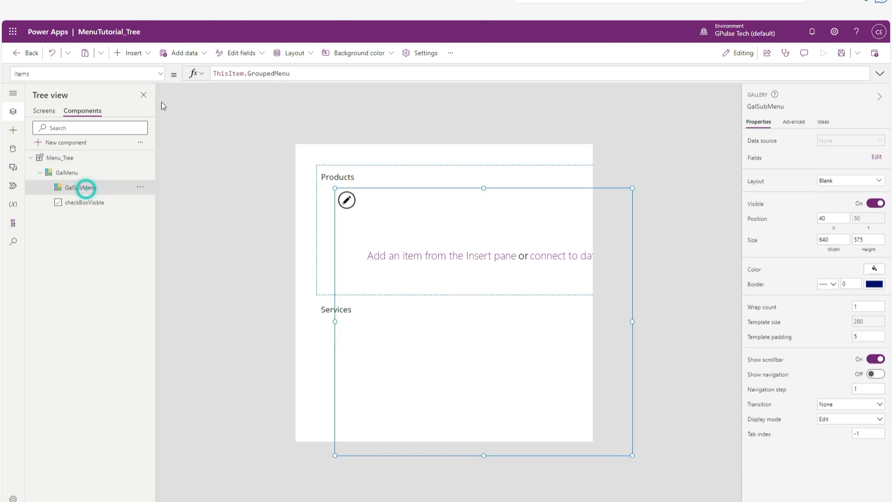
click(161, 73)
scroll(98, 205, down, 1)
scroll(97, 204, down, 5)
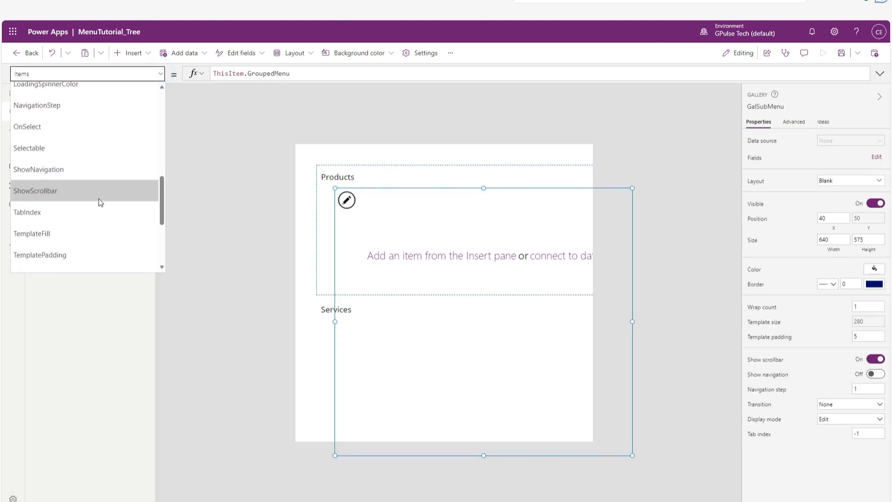
click(79, 204)
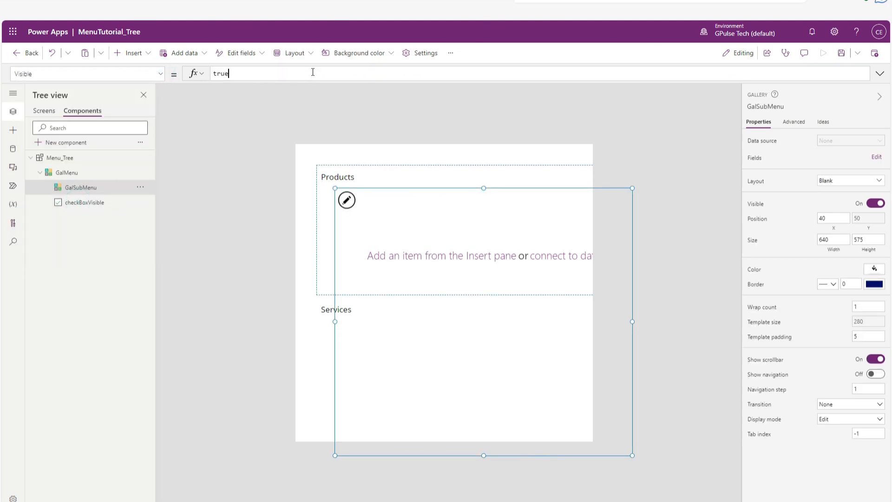
double_click(319, 73)
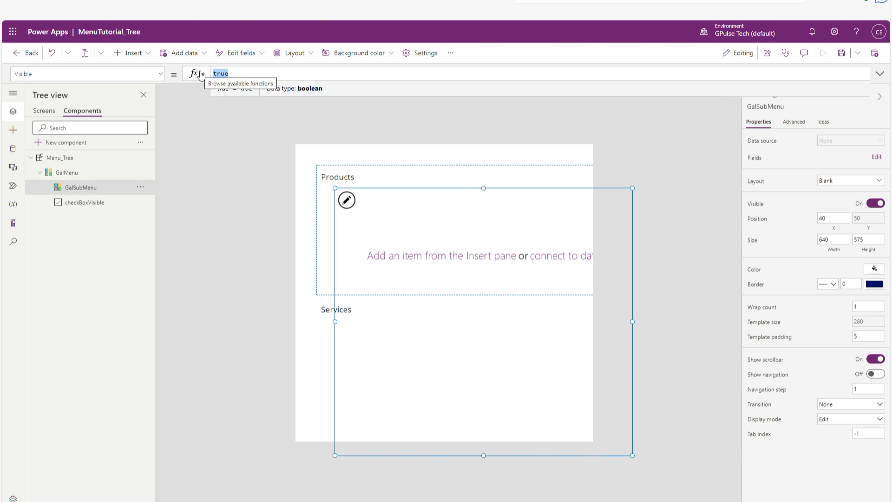
text(c)
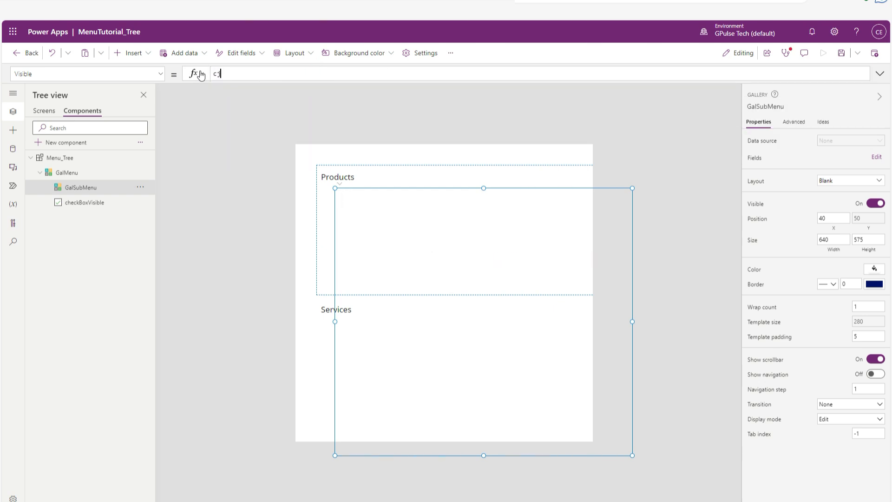
text(hec)
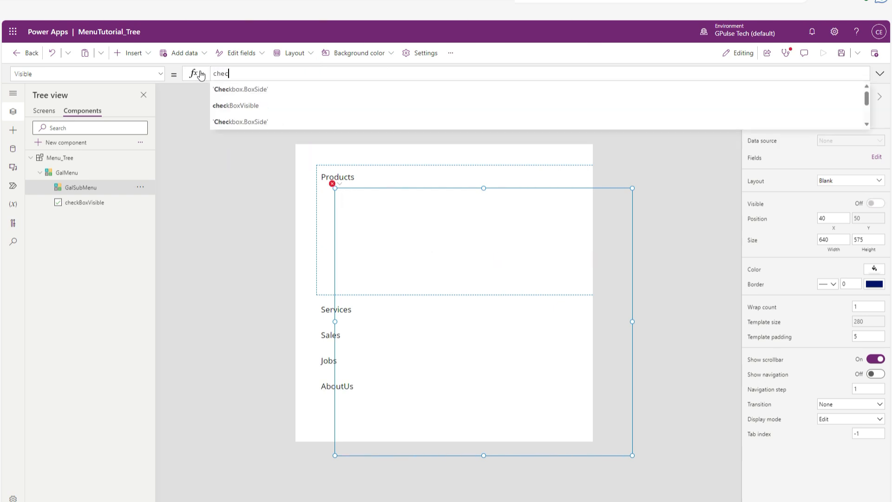
text(kbox)
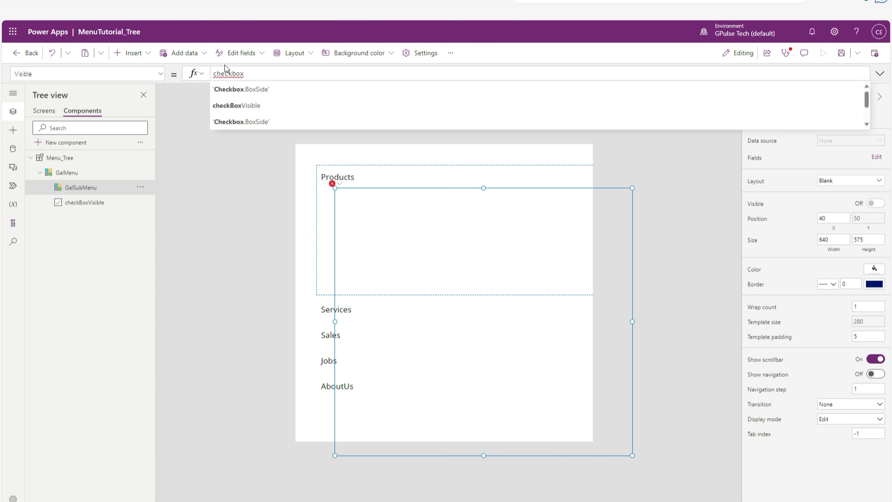
click(275, 106)
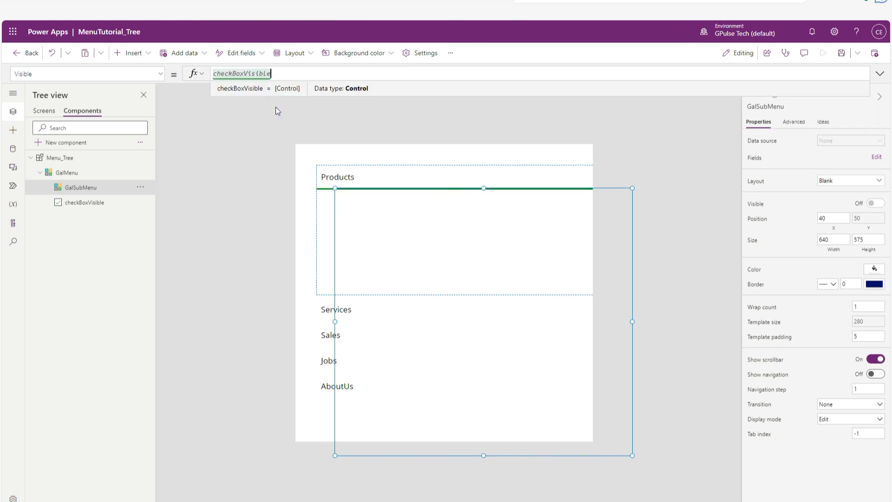
text(.valu)
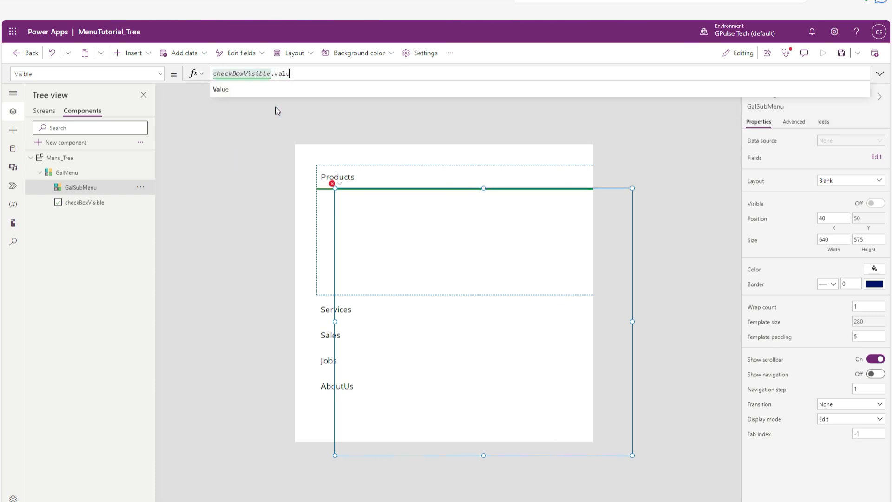
click(270, 92)
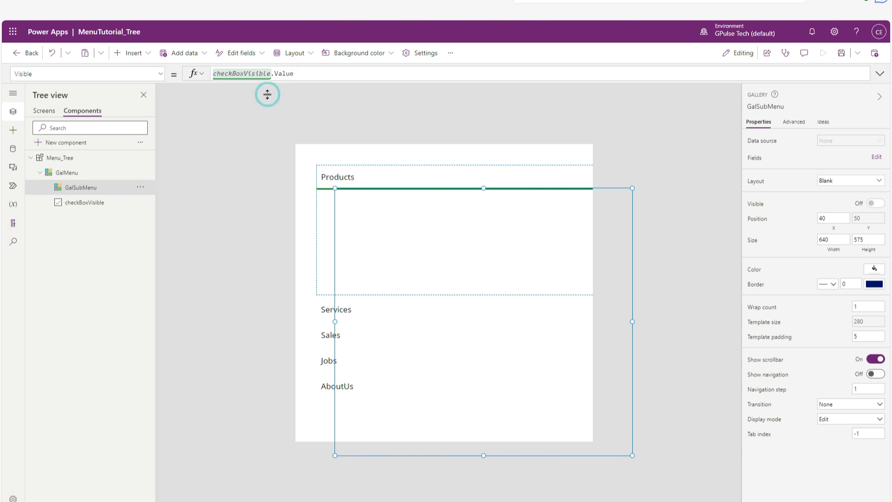
click(247, 150)
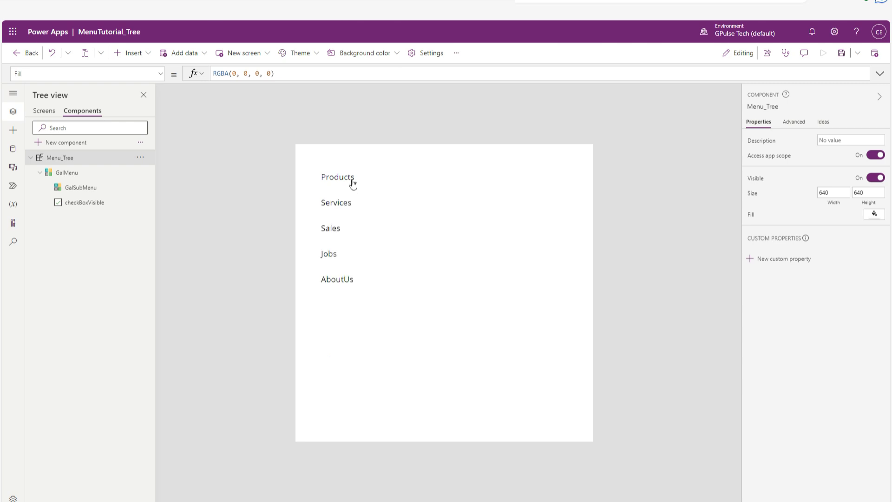
Test the Products, Services and Sales parent menu checkboxes in the Menu_Tree component preview.
click(353, 184)
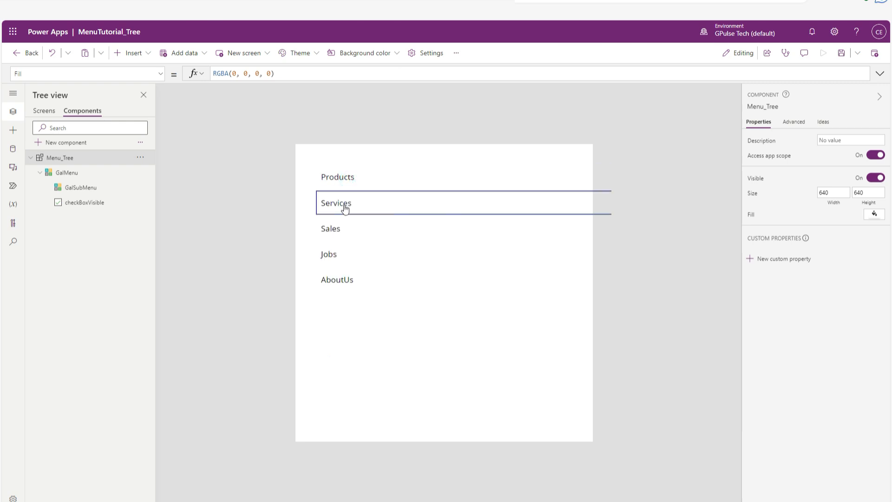
click(345, 205)
click(346, 230)
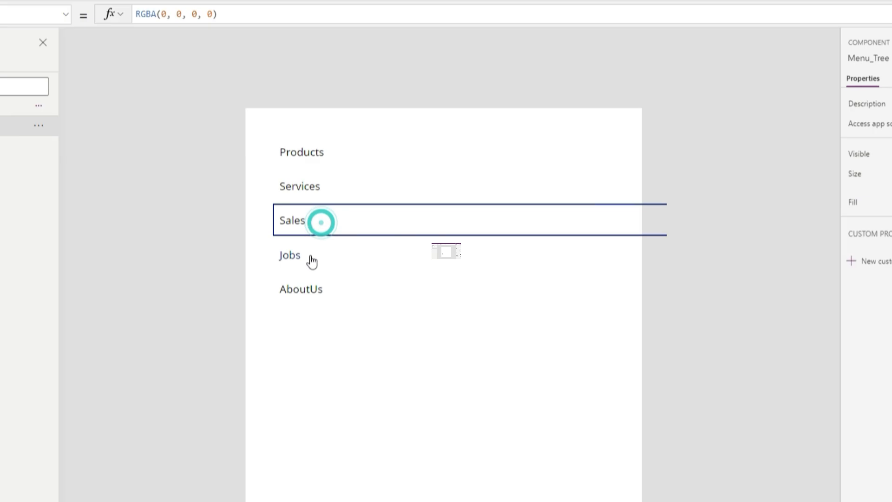
click(312, 261)
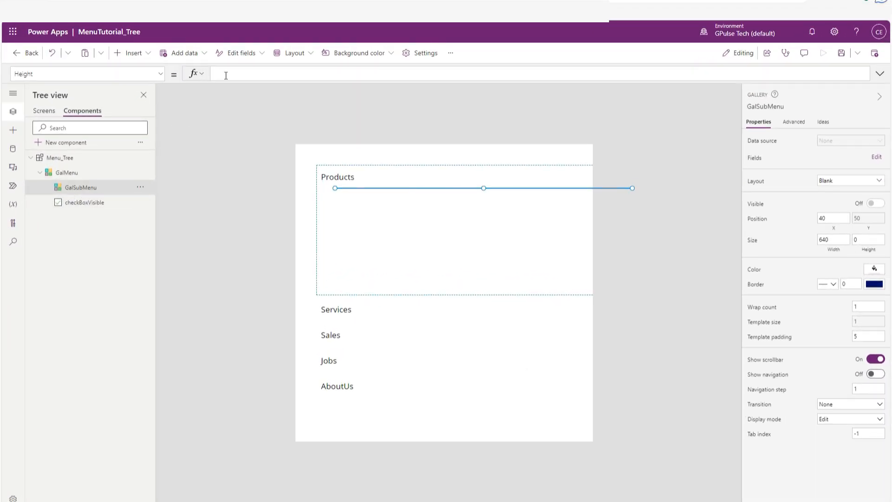
Start GalSubMenu's Height formula with 30 * GalSubMenu.TemplateHeight.
text(30)
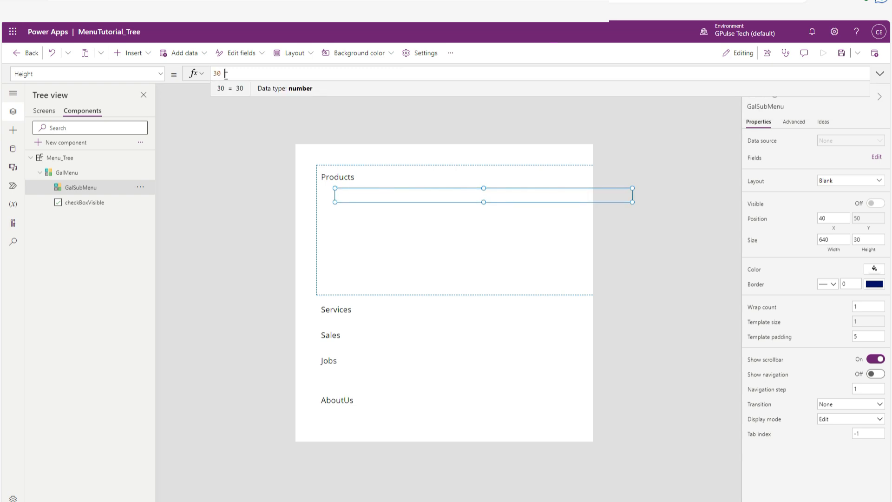
text( *)
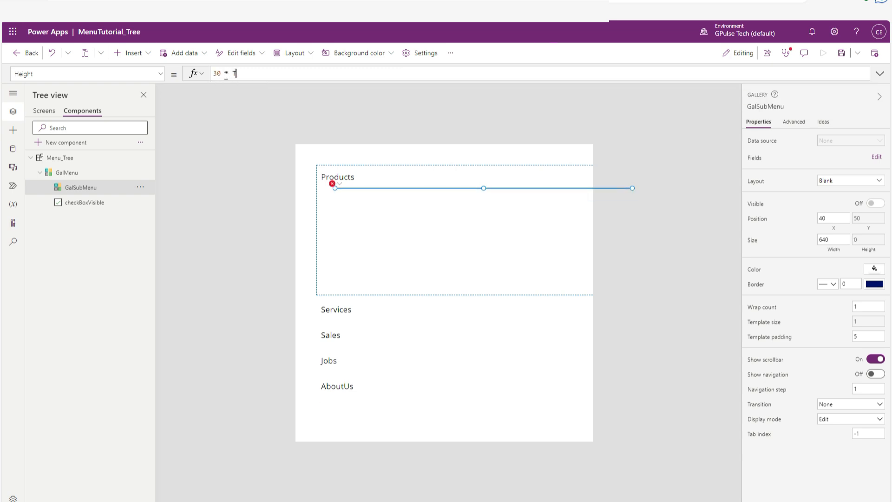
key(BackSpace)
text(Galsub)
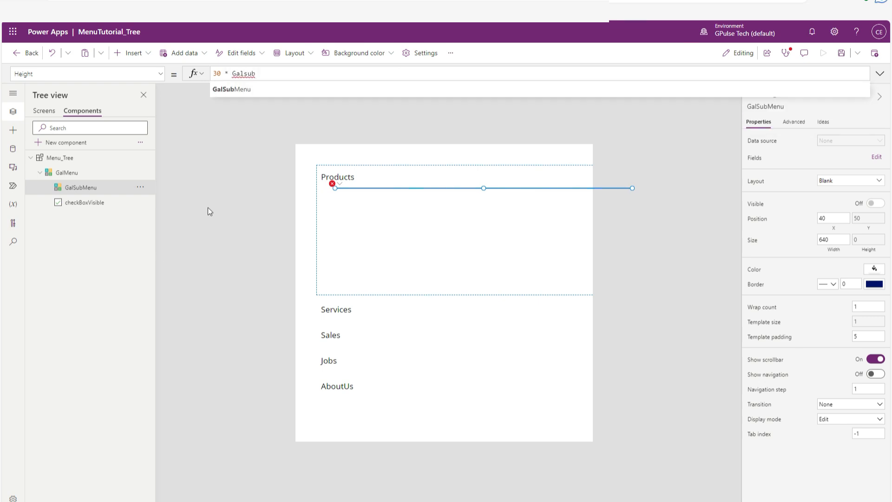
click(244, 88)
text(.T)
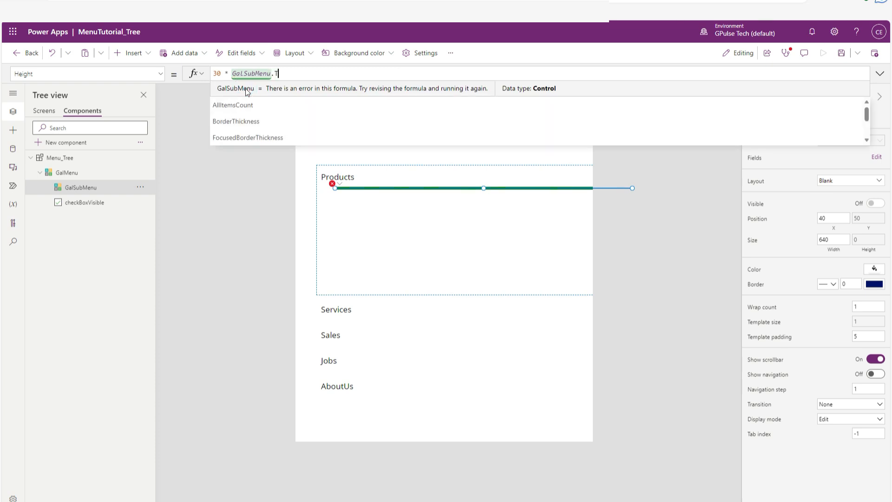
text(emplate)
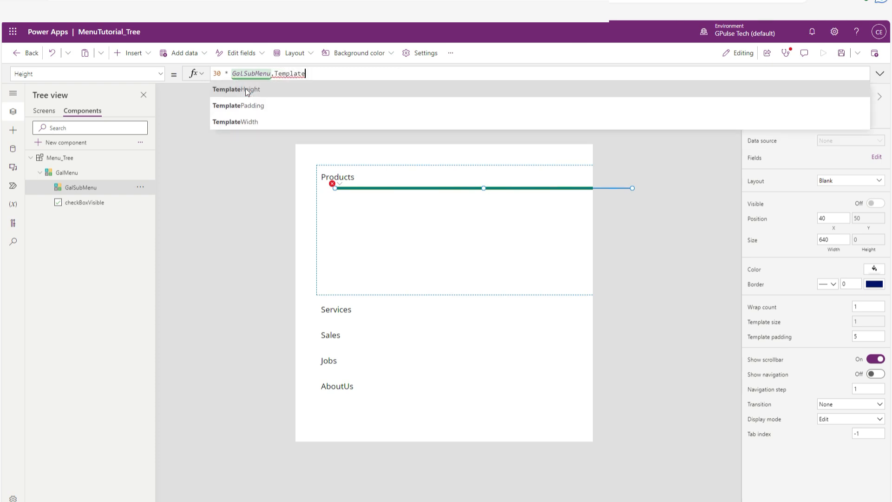
click(245, 89)
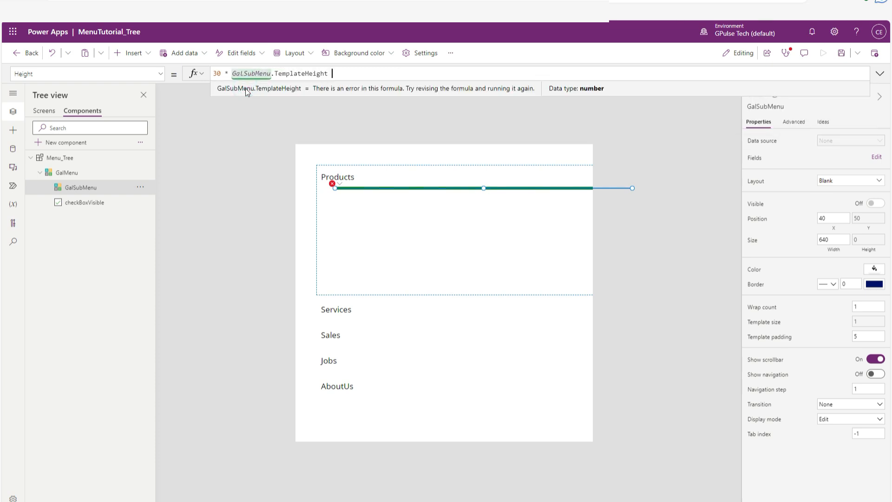
Extend GalSubMenu's Height formula by multiplying the template height by CountRows(GalSubMenu.AllItems).
text(* )
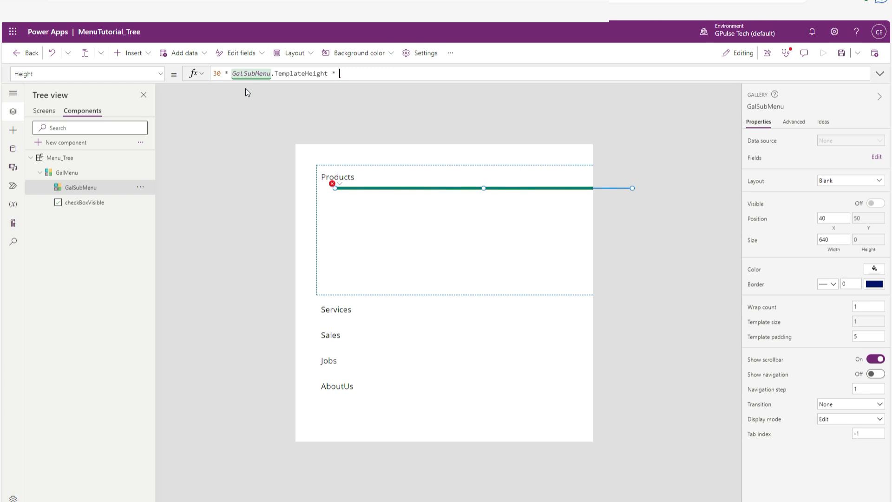
text(CountRo)
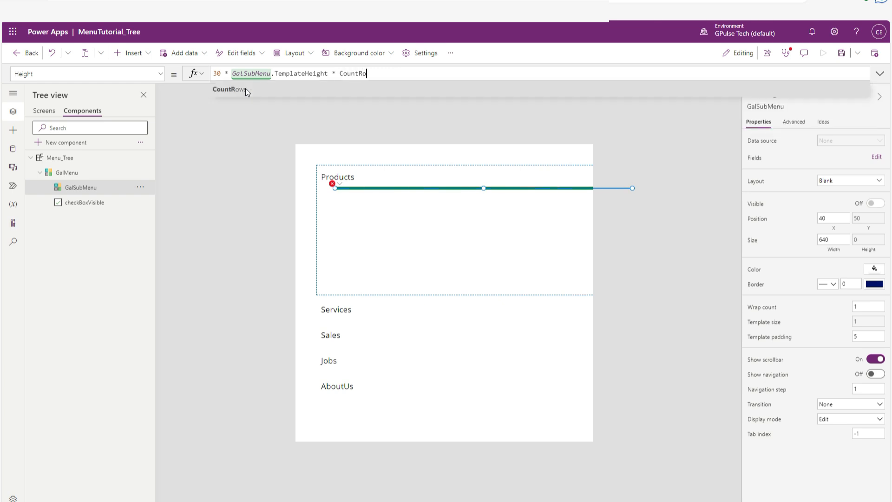
text(ws)
click(245, 88)
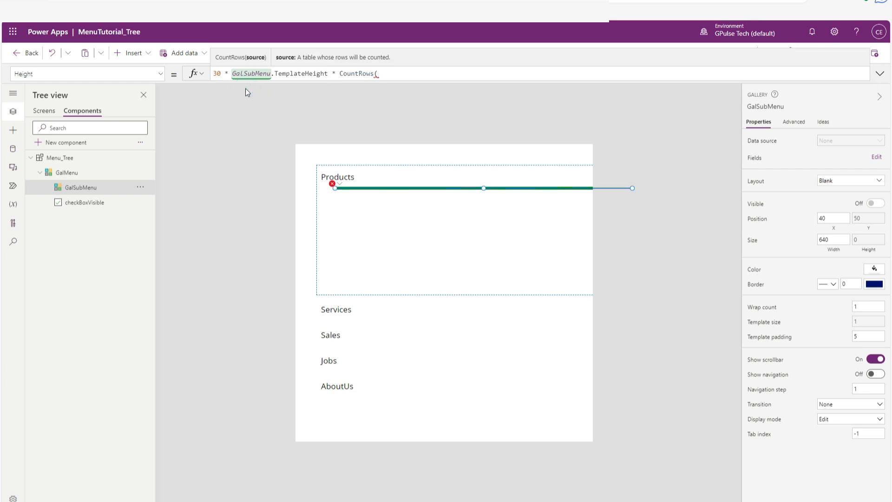
text(Galsu)
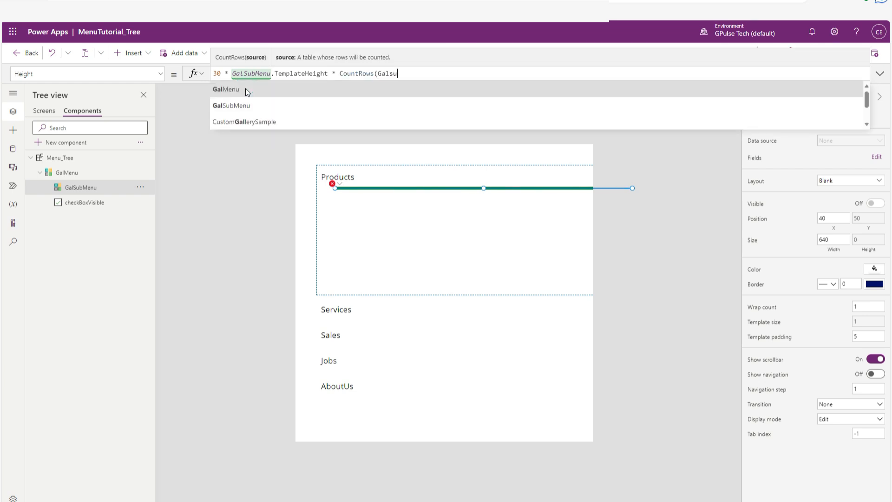
text(b)
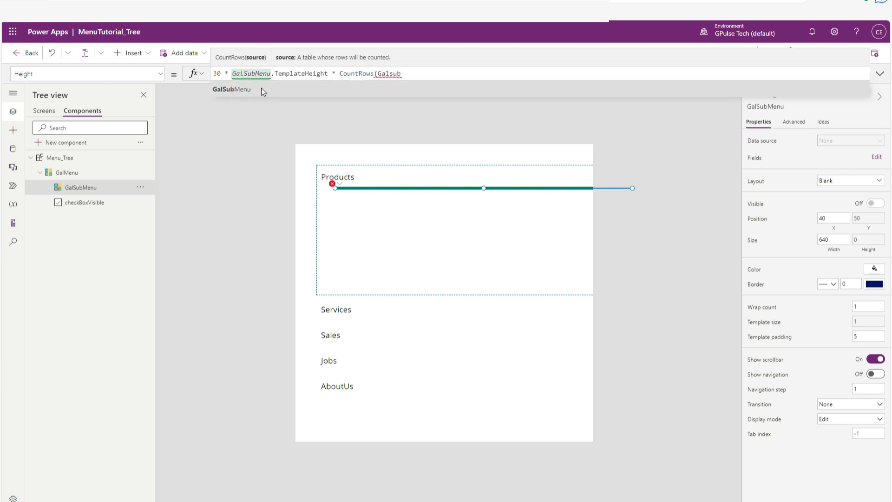
click(261, 88)
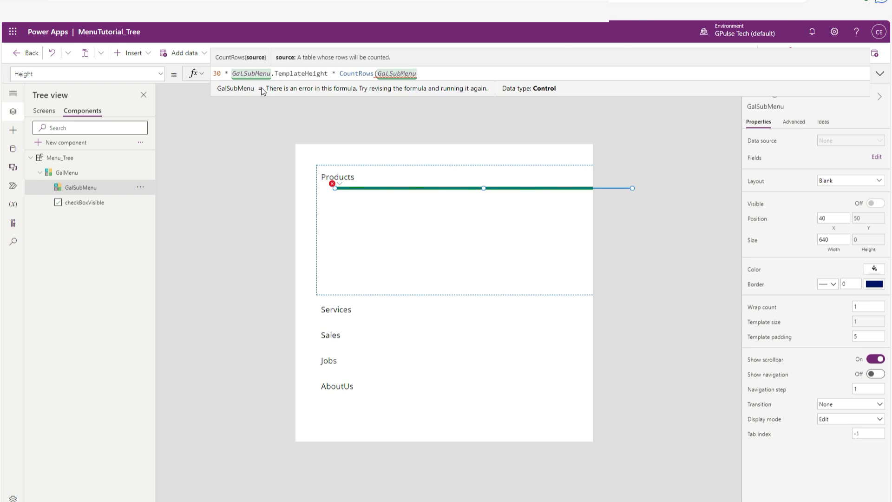
text(.A)
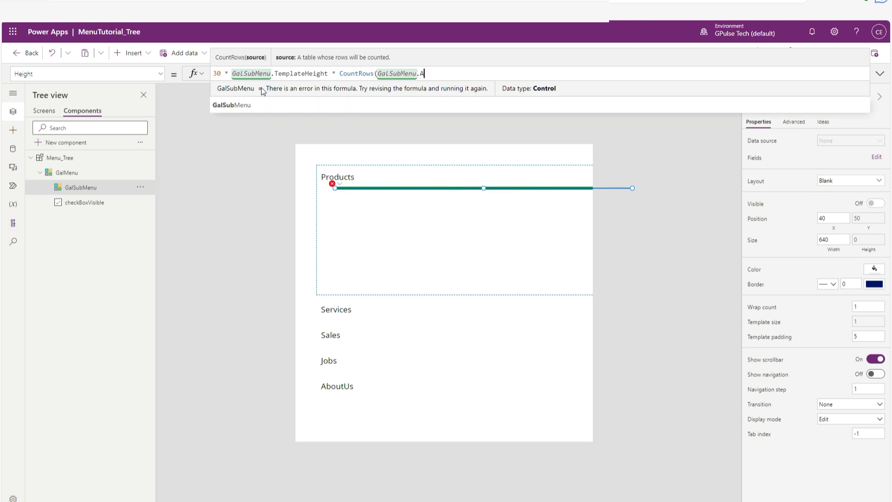
text(l)
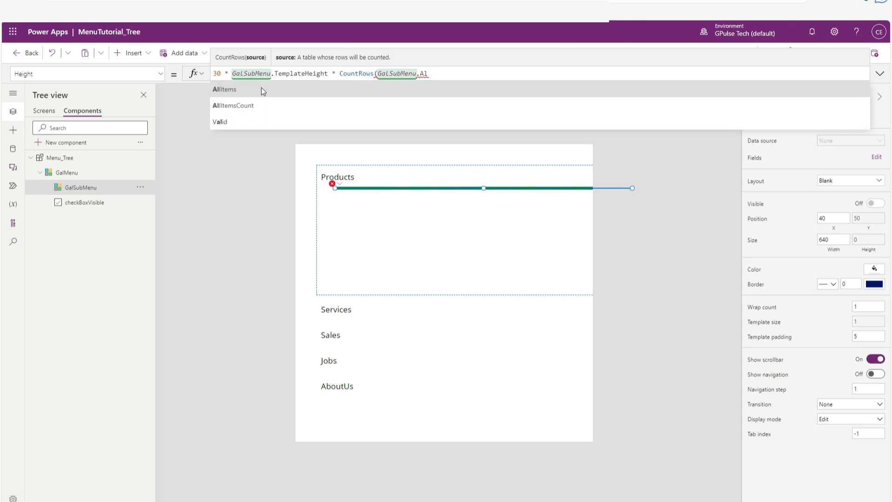
click(261, 88)
text())
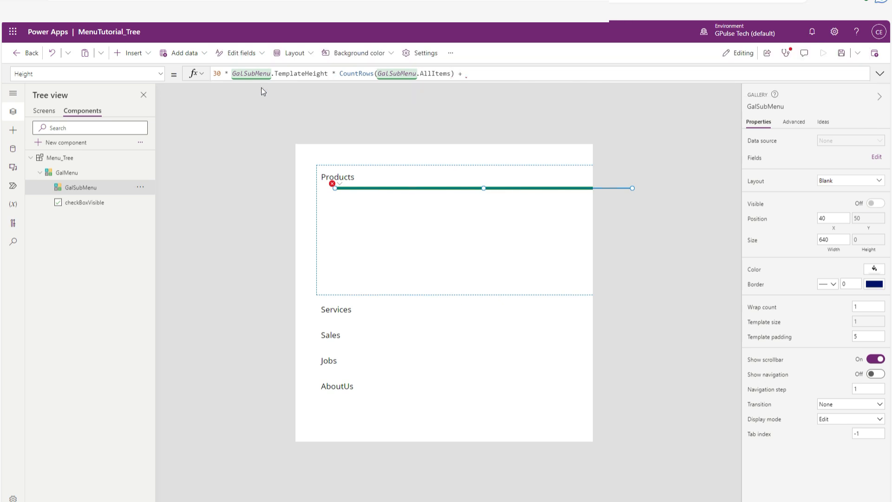
text( + galsubme)
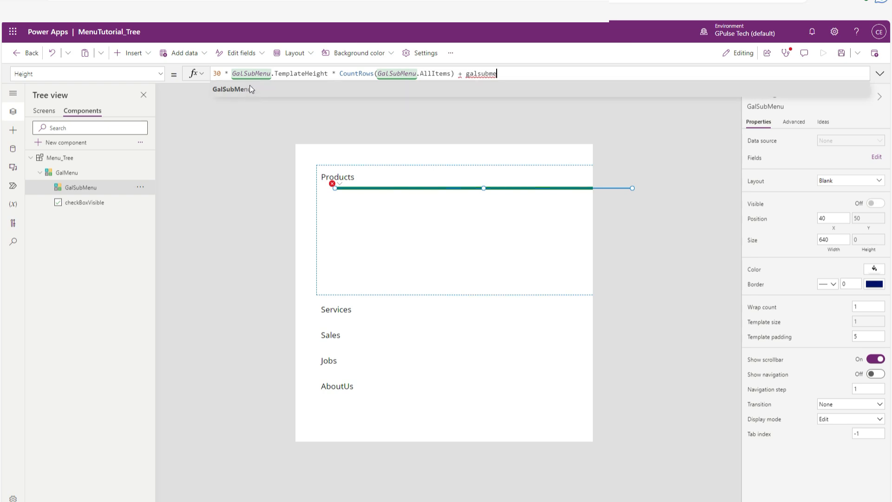
Append + GalSubMenu.TemplatePadding to GalSubMenu's Height formula.
click(249, 92)
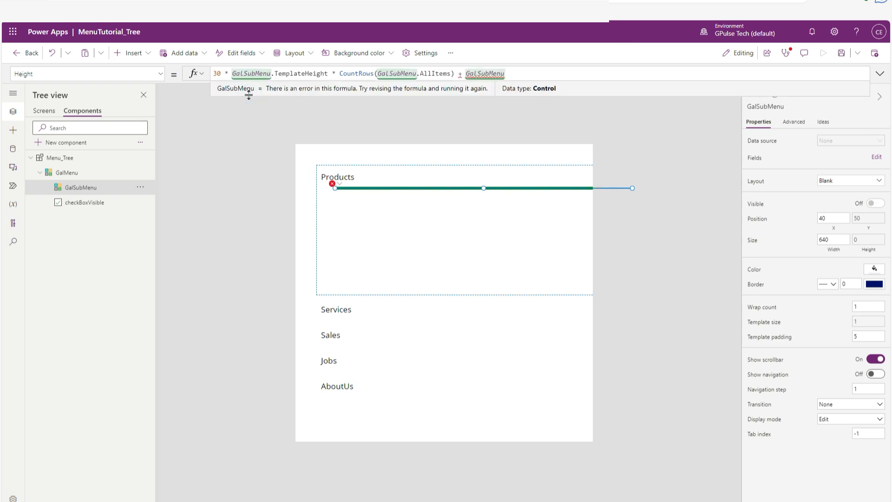
text(.Templat)
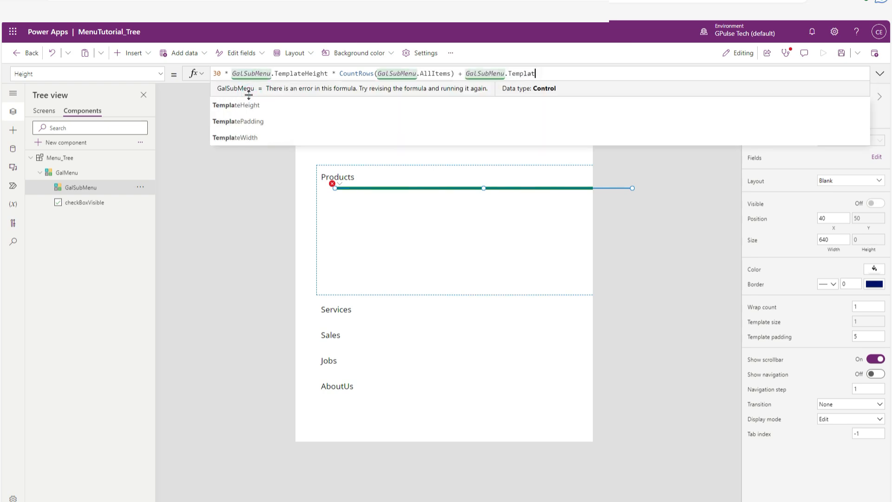
text(epa)
click(297, 88)
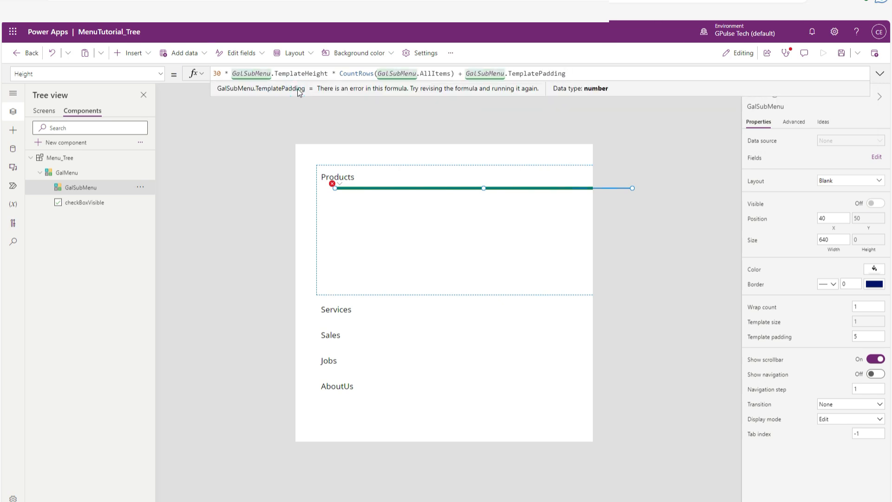
Multiply the TemplatePadding term of the Height formula by an open-parenthesised CountRows(GalSubMenu.AllItems).
text(CountRow)
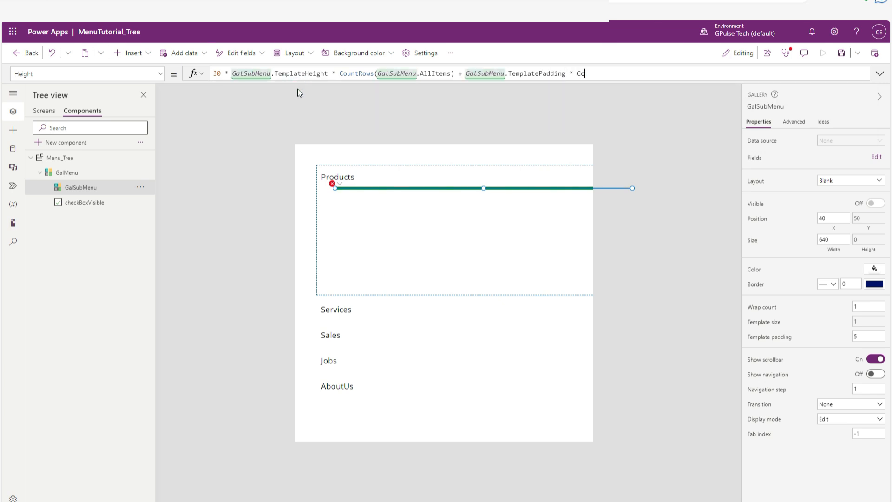
text(s)
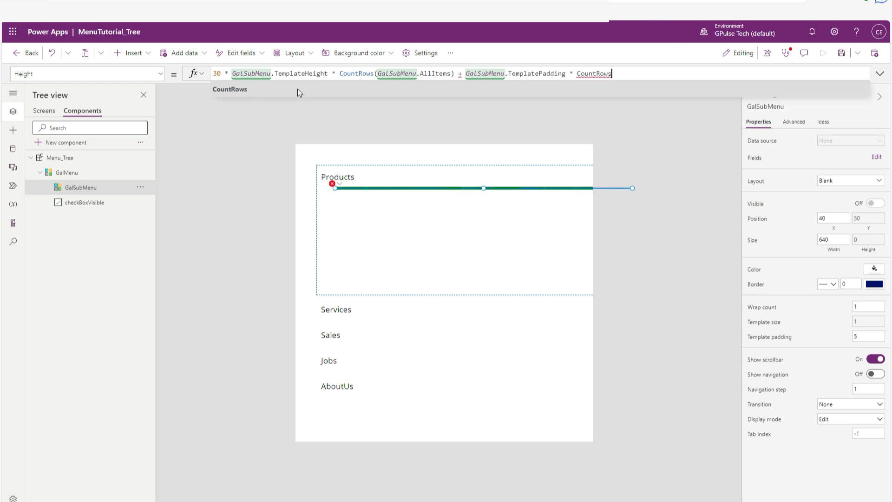
click(298, 88)
text((()
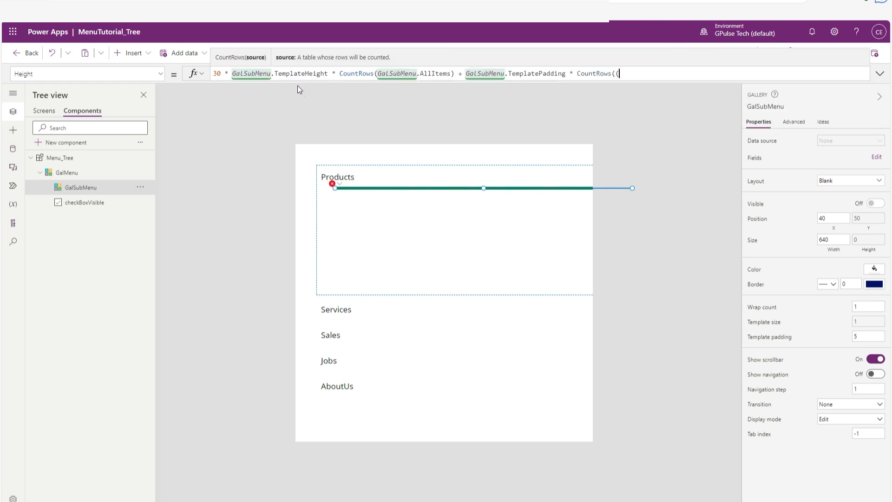
text(Galsub)
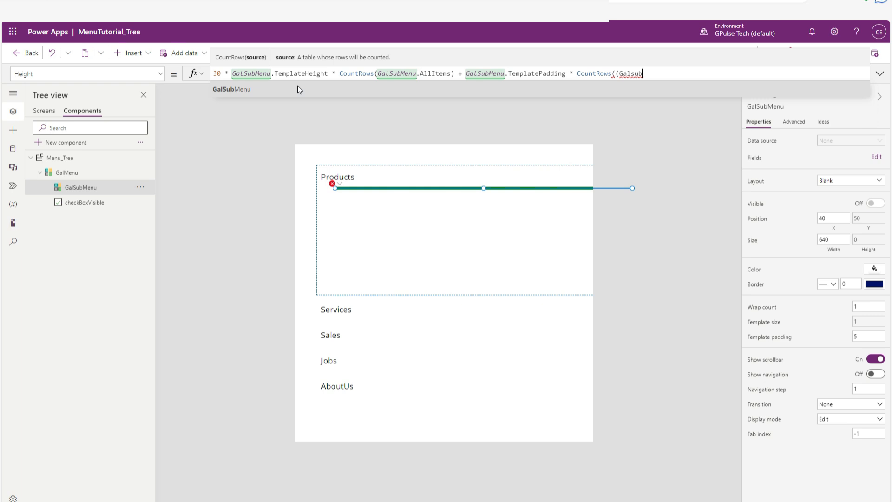
click(297, 88)
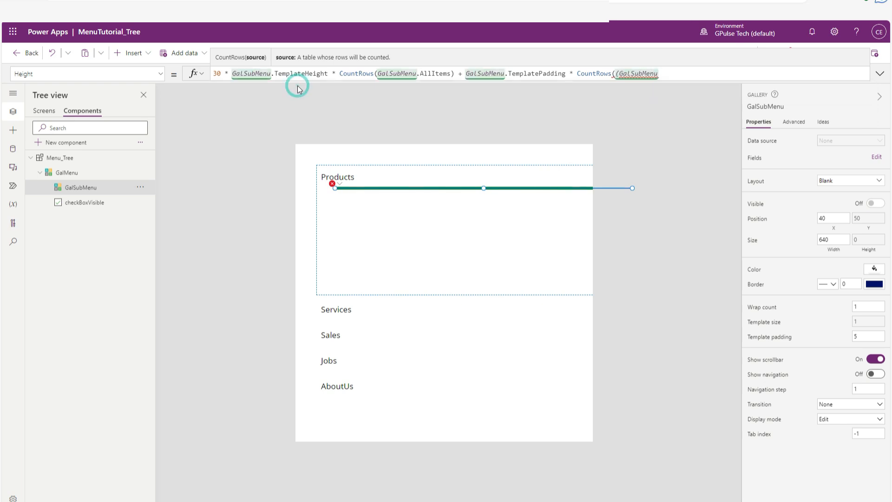
text(.All)
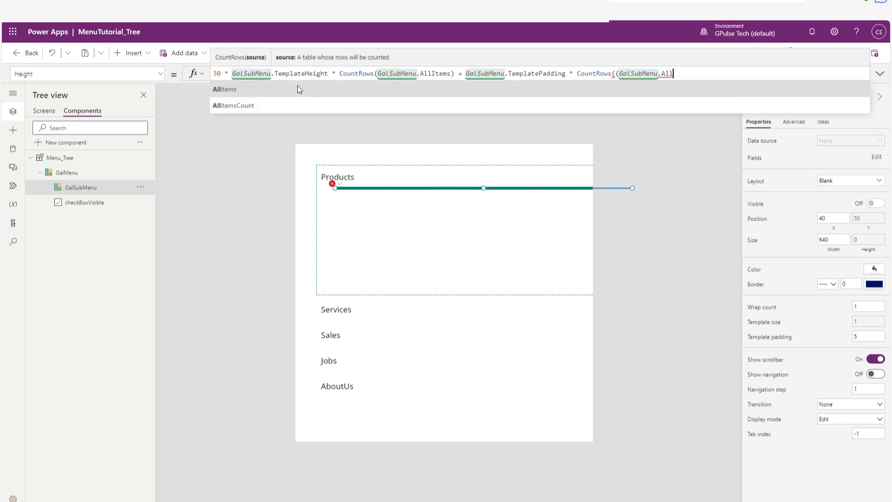
click(297, 87)
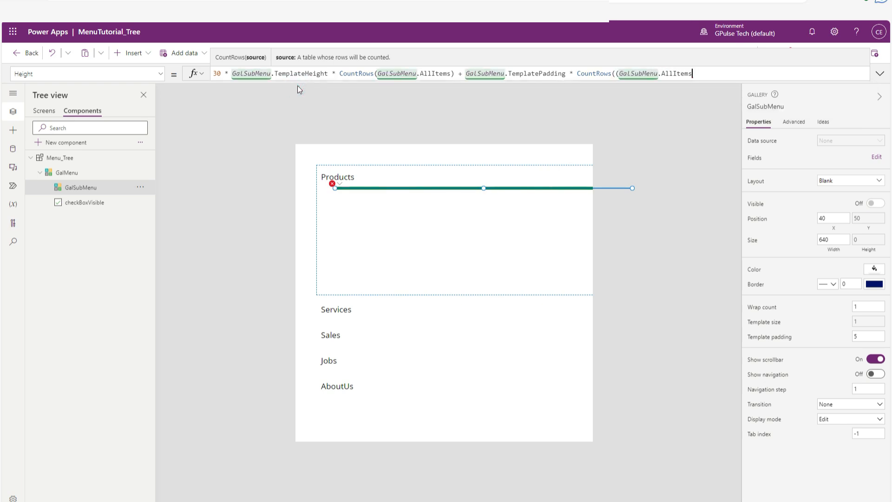
text())
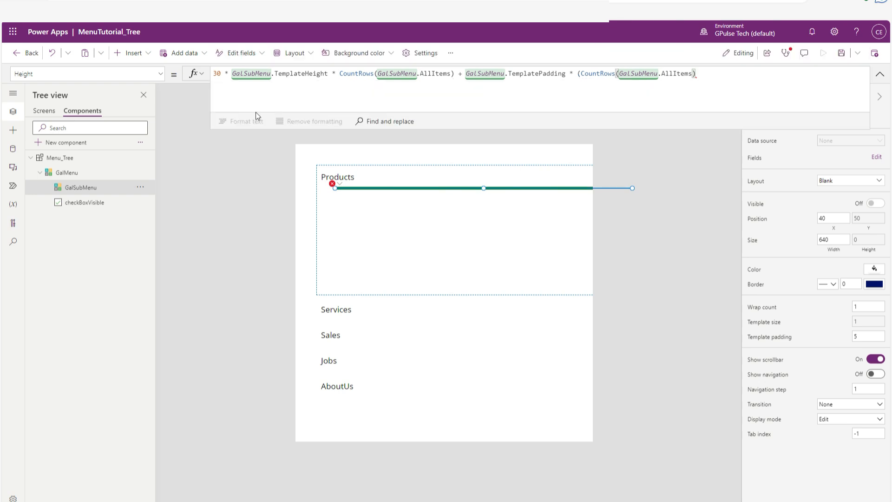
Remove the GalSubMenu.TemplateHeight factor so the Height formula begins with 30 * CountRows(GalSubMenu.AllItems).
drag(328, 74, 233, 74)
key(BackSpace)
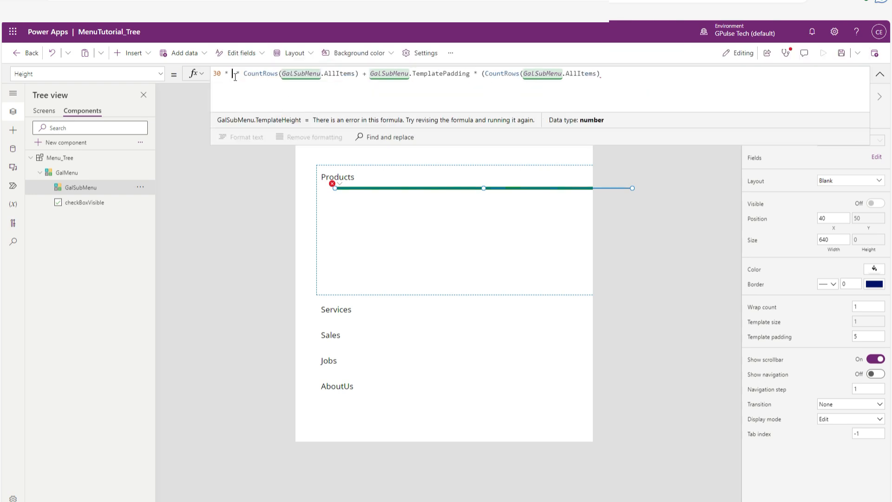
key(Delete)
key(Delete)
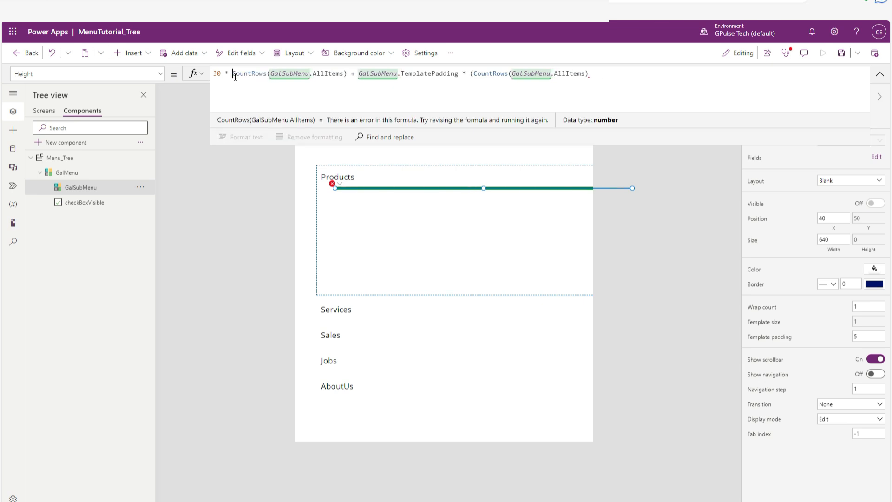
Complete the padding multiplier in GalSubMenu's Height formula as (CountRows(GalSubMenu.AllItems)+1).
click(310, 93)
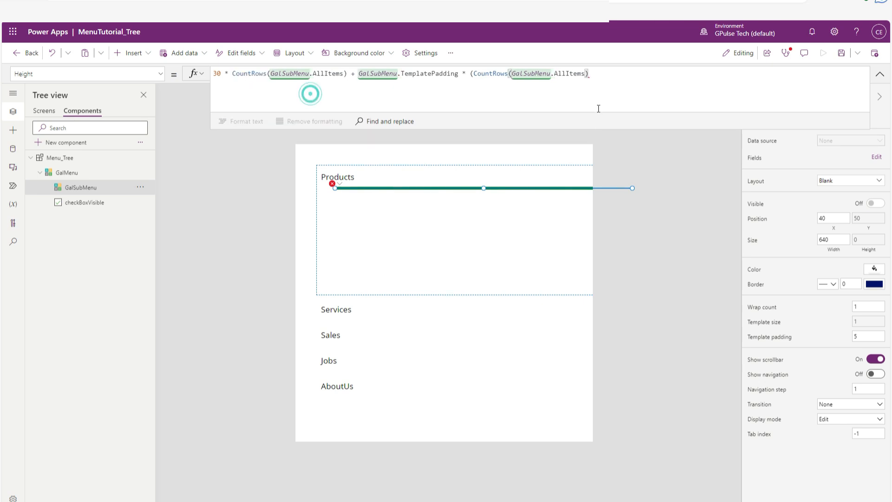
click(607, 74)
click(473, 73)
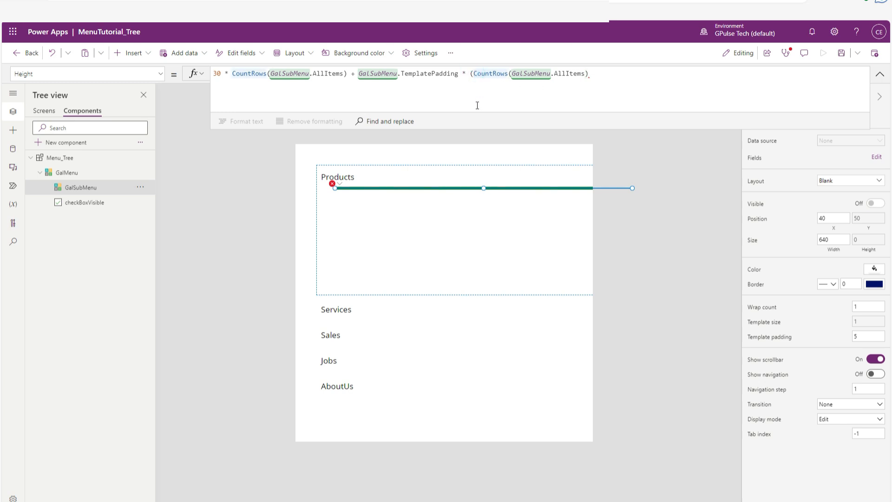
click(604, 73)
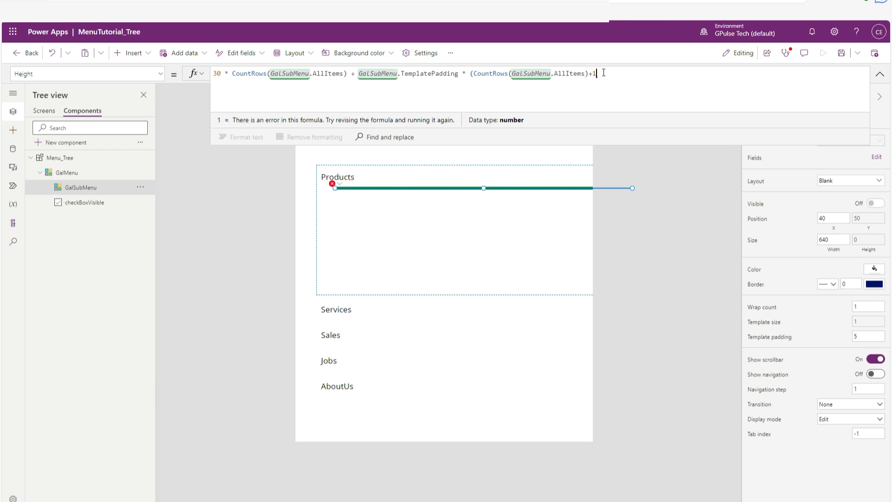
click(613, 79)
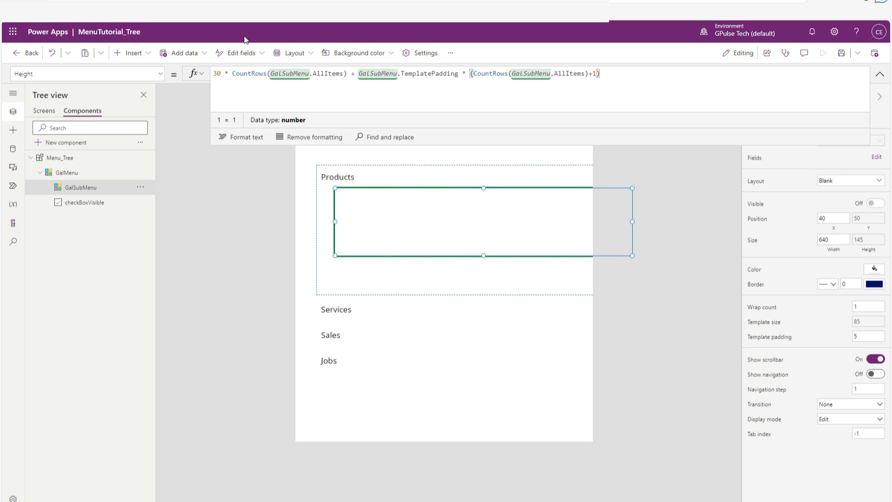
drag(271, 73, 343, 75)
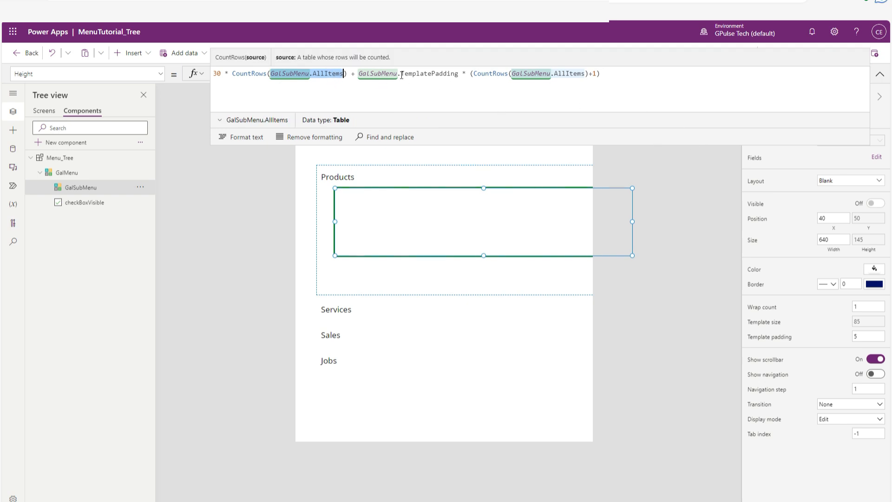
drag(402, 74, 463, 72)
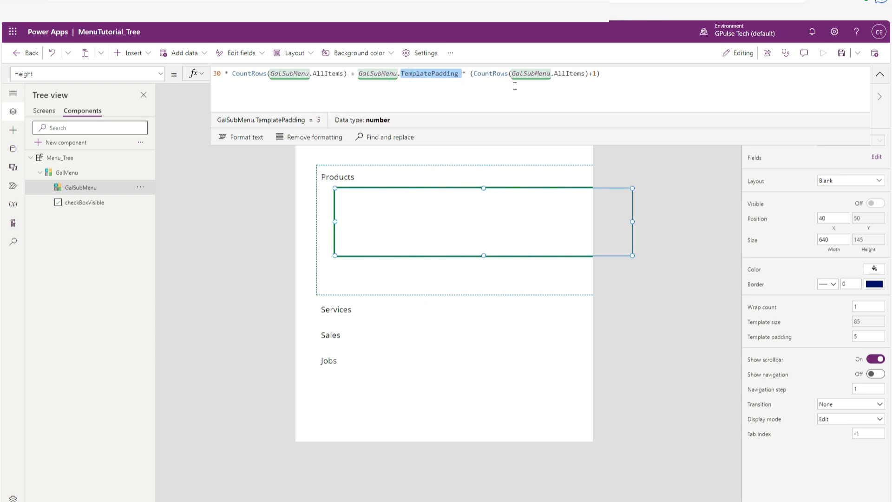
Commit the finished Height formula of GalSubMenu and save the app.
click(603, 79)
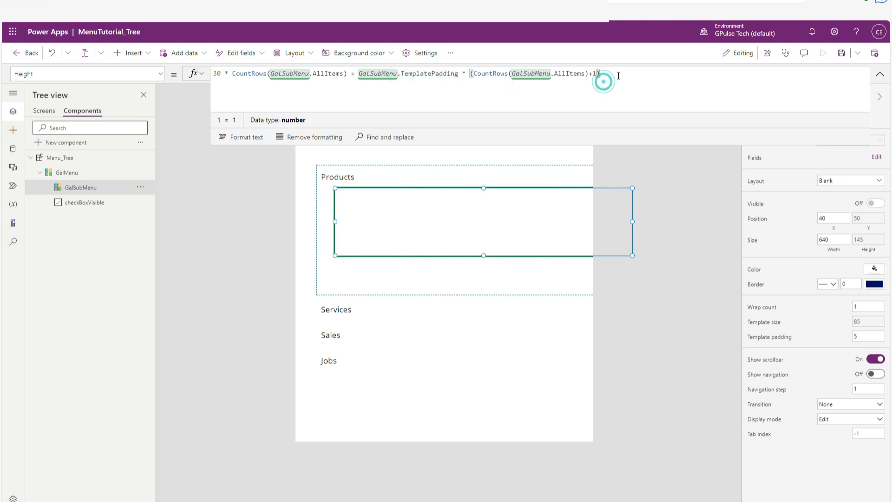
drag(617, 74, 215, 78)
click(253, 93)
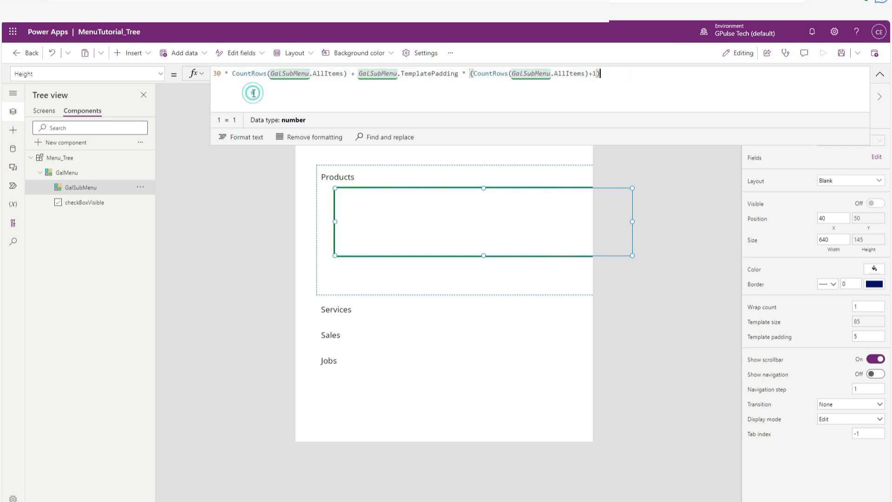
click(692, 176)
key(ctrl+s)
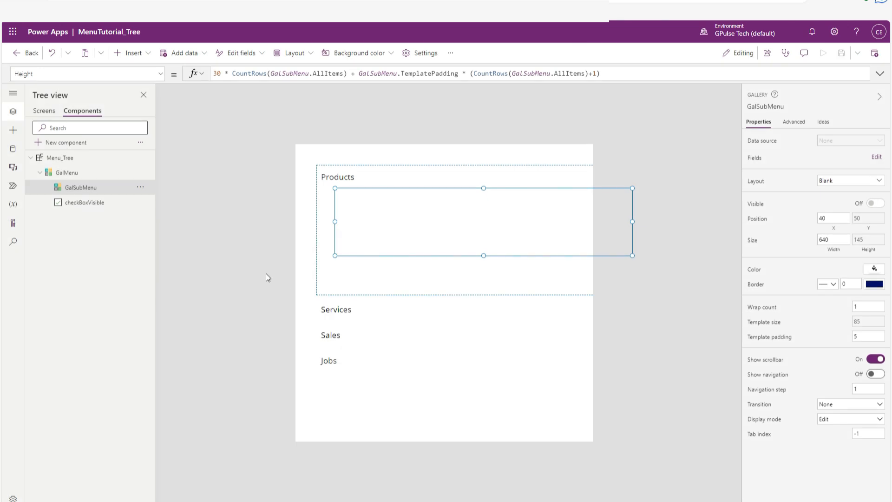
Insert an image control into the GalMenu gallery's item template.
click(75, 175)
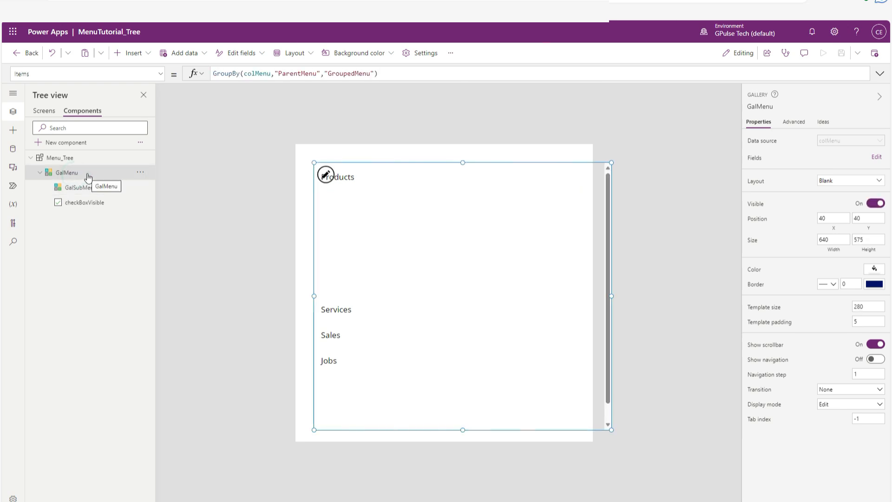
click(326, 176)
click(141, 57)
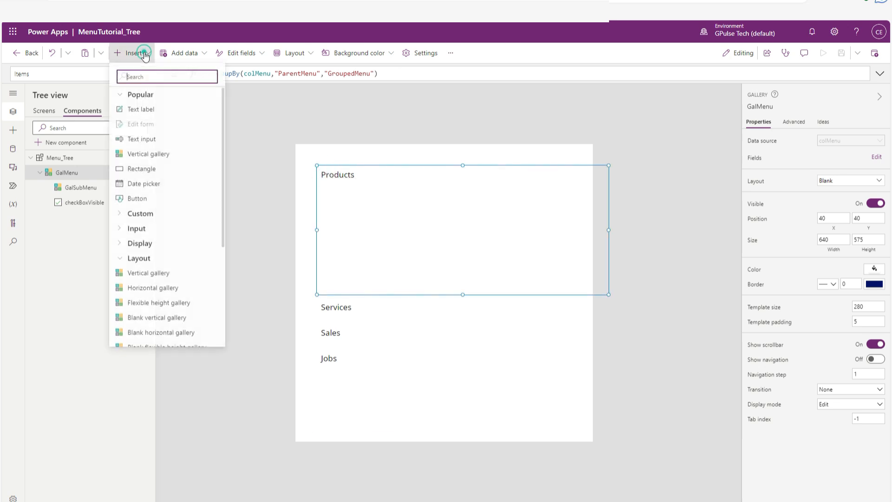
click(151, 77)
text(image)
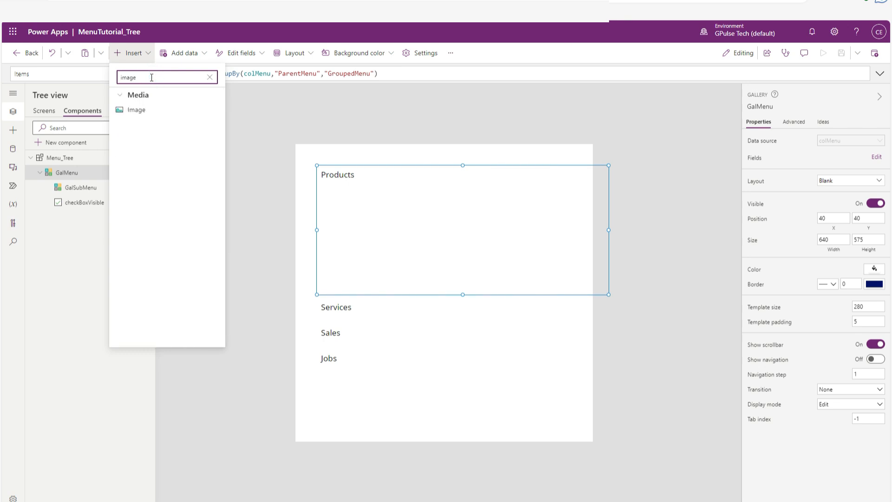
click(138, 111)
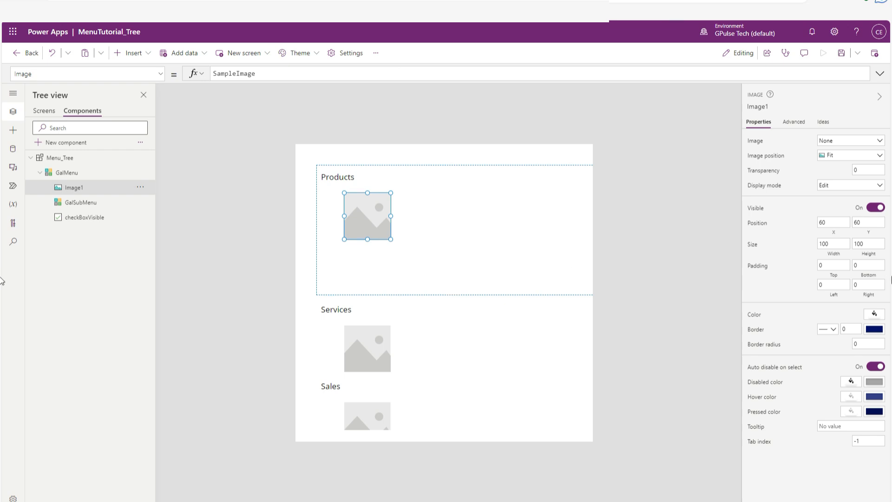
Set the new image's X position to 10 and its width and height to 25.
click(841, 222)
click(838, 244)
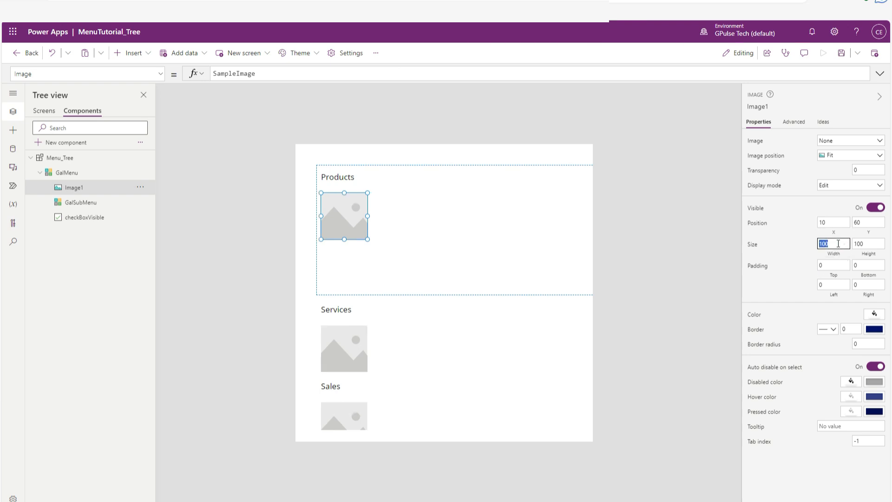
text(25)
key(Tab)
text(25)
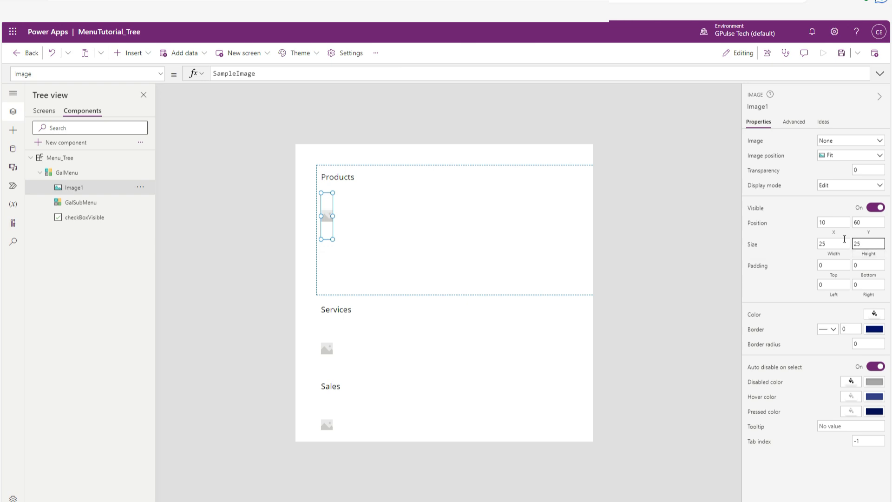
click(842, 239)
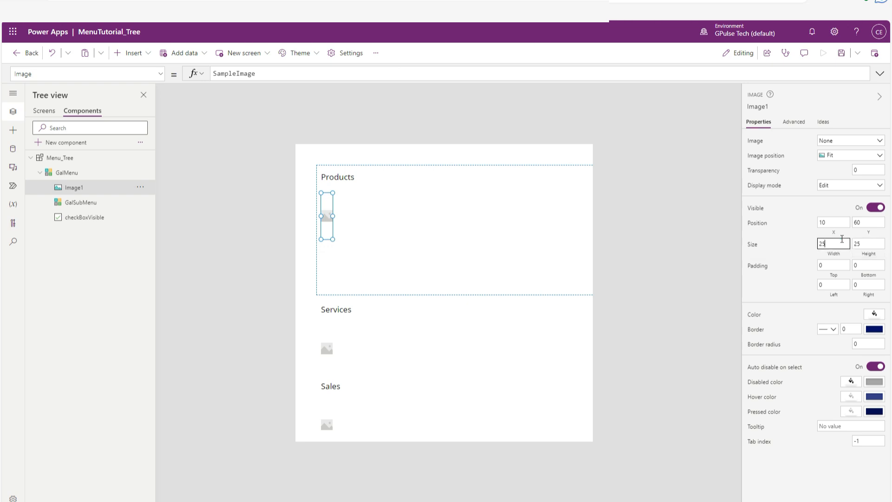
Upload plus.png from the Downloads folder as the picture of Image1.
click(834, 141)
click(842, 153)
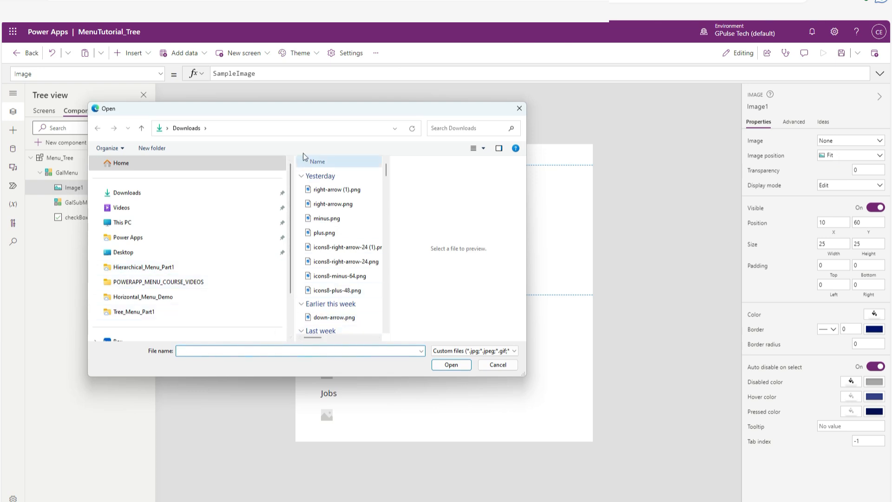
drag(298, 111, 390, 91)
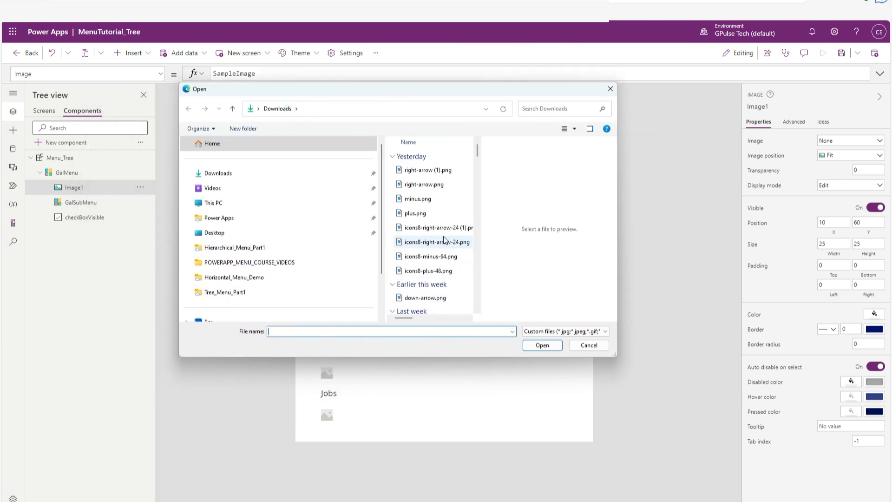
click(411, 214)
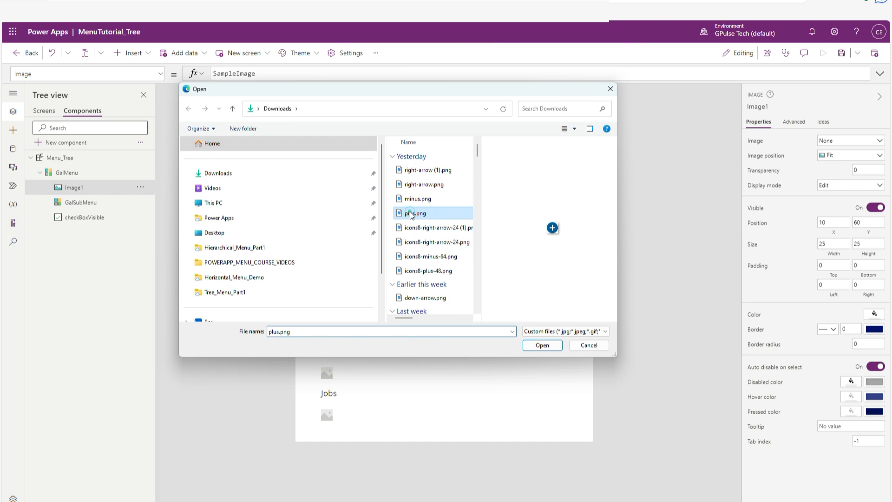
click(542, 345)
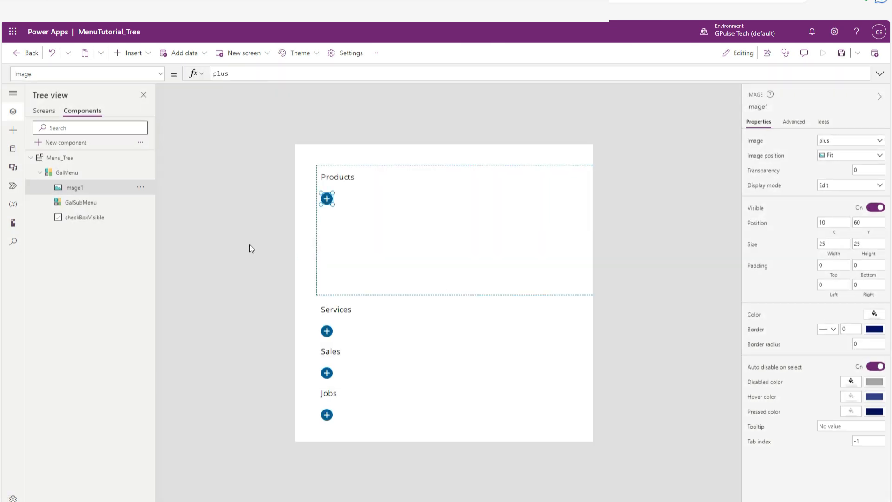
click(250, 244)
Change the GalSubMenu gallery's layout to Image and title.
click(100, 205)
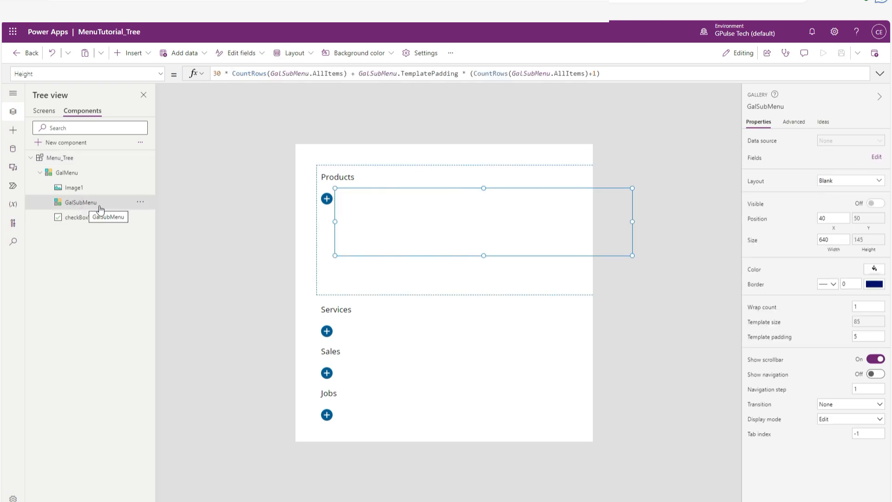
click(840, 179)
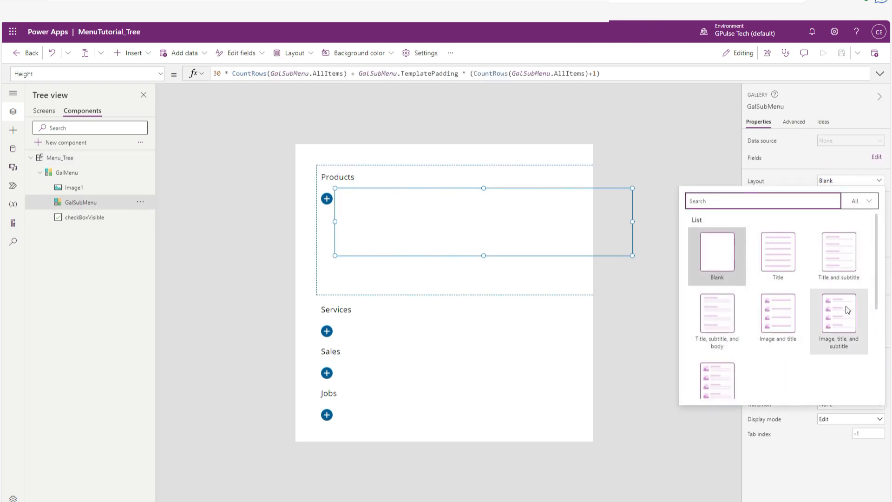
click(781, 315)
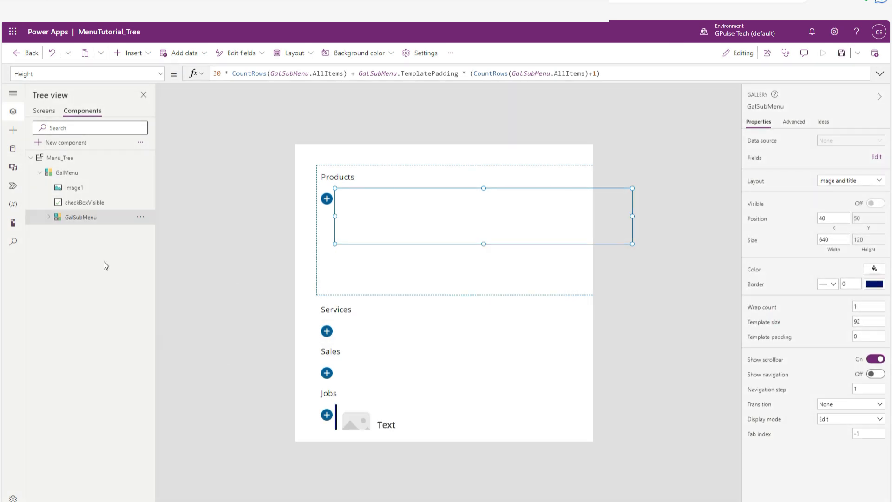
Delete Rectangle1, Separator1 and NextArrow1 from GalSubMenu, keeping only Title1 and Image2.
click(48, 218)
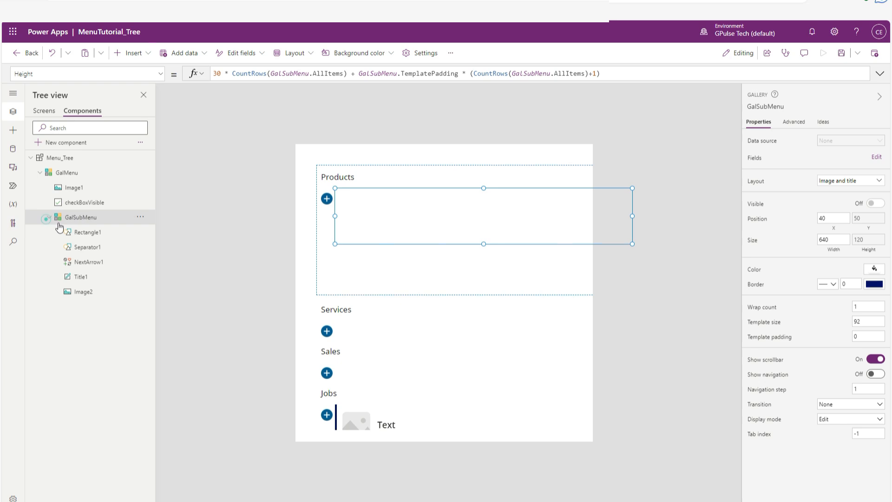
click(96, 233)
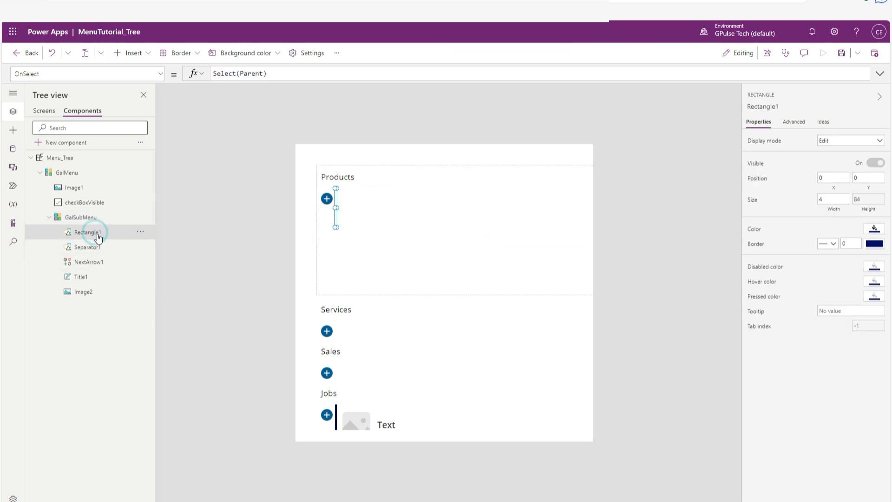
click(140, 231)
click(168, 288)
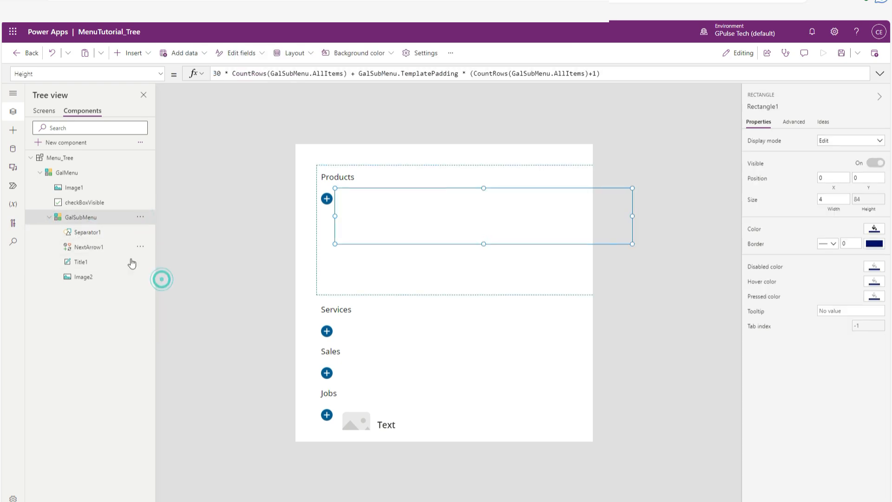
click(93, 233)
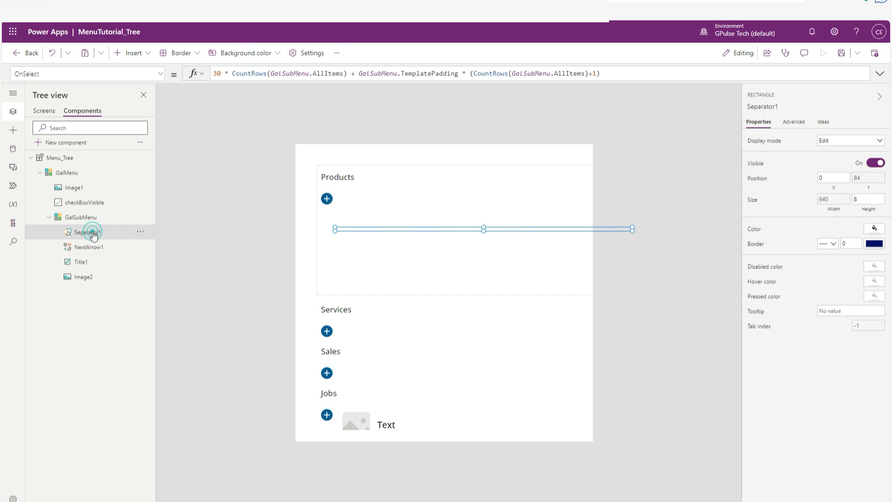
click(140, 231)
click(169, 282)
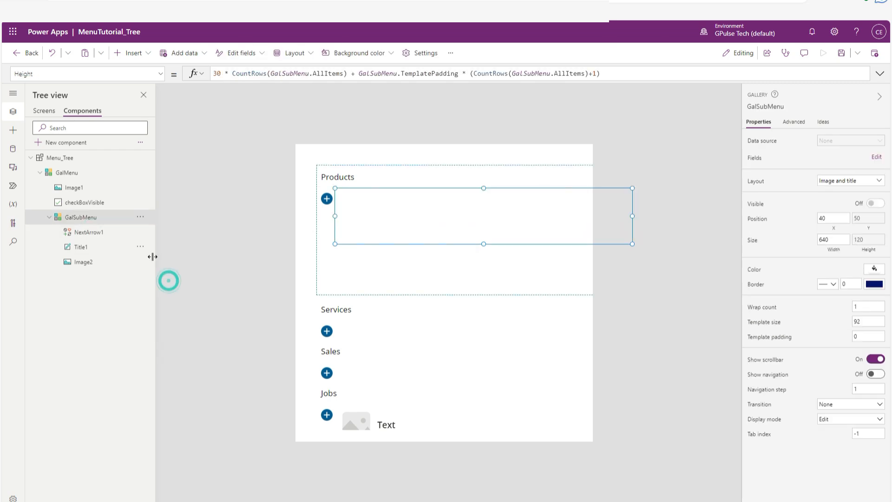
click(93, 232)
click(140, 231)
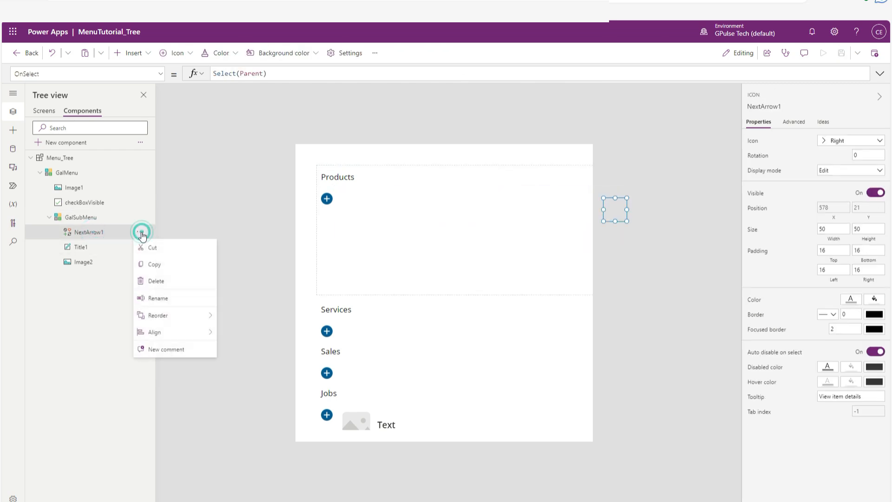
click(164, 282)
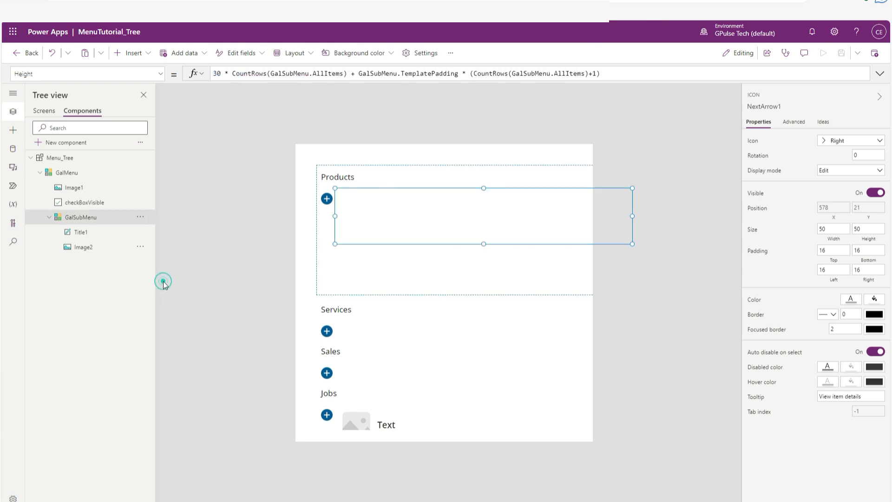
click(81, 237)
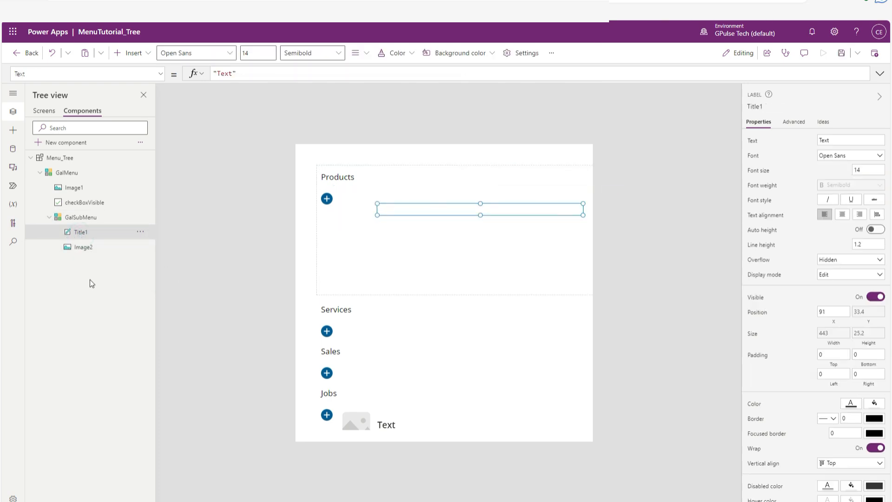
click(83, 248)
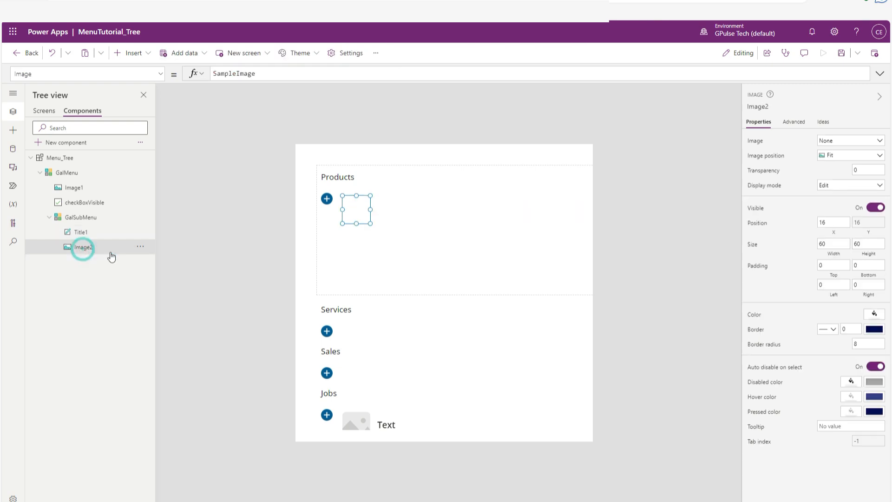
Rename the Image1 control in GalMenu as Plus.
click(74, 189)
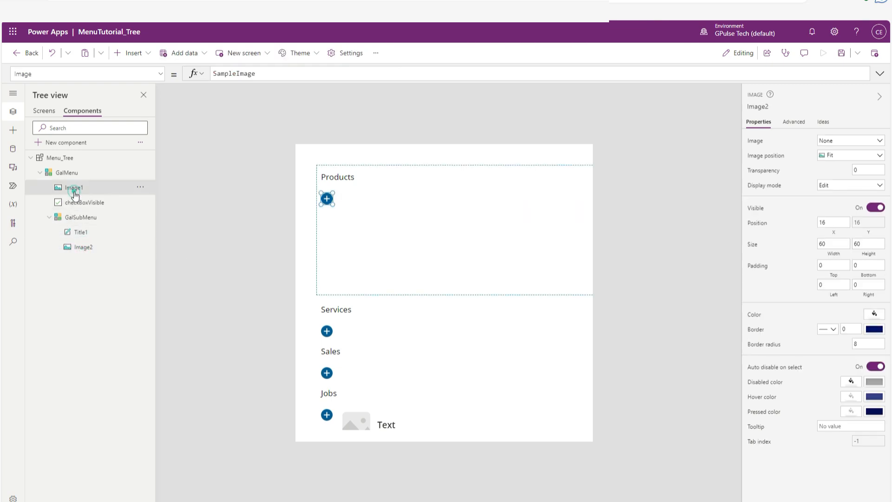
double_click(109, 187)
text(Plus)
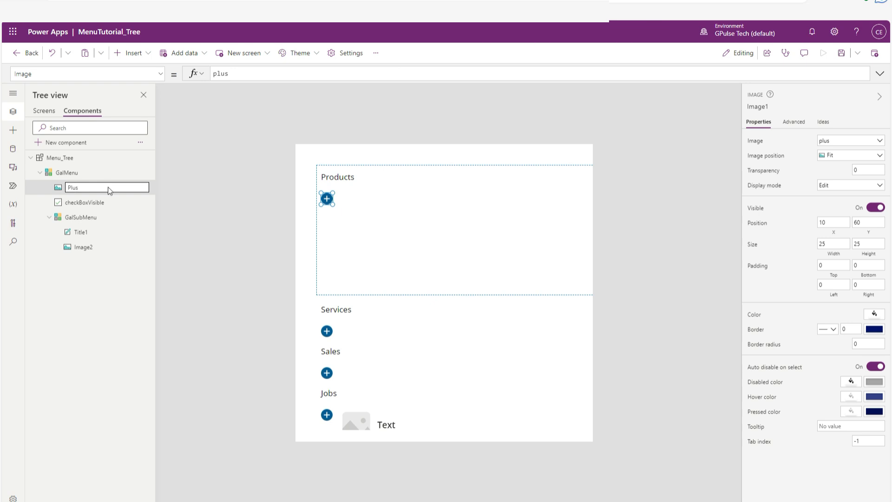
key(Return)
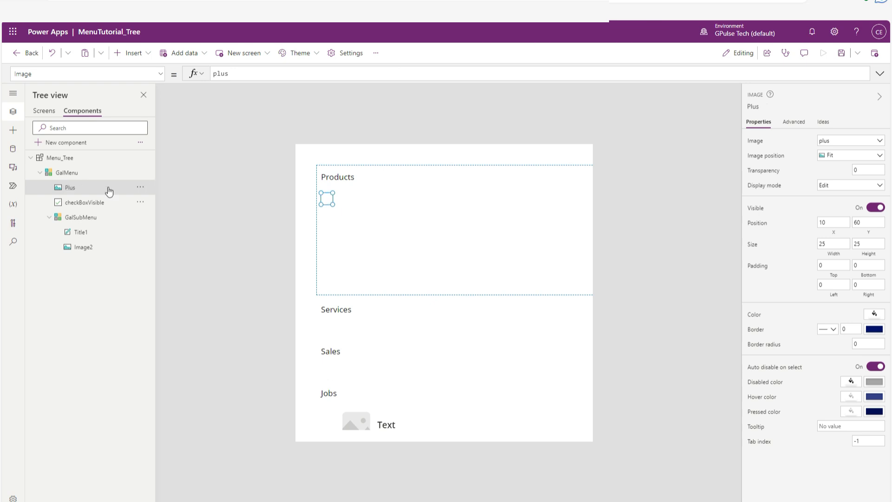
Insert a second image control into GalMenu's item template, alongside the Plus image.
click(63, 176)
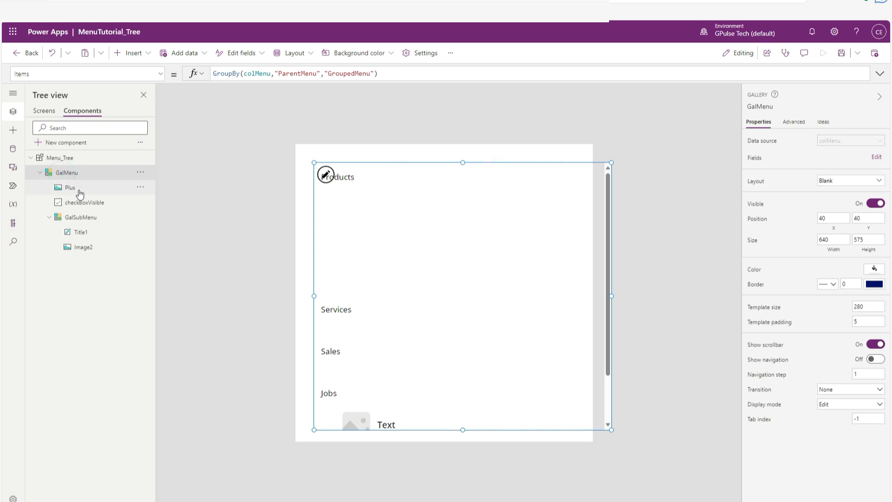
click(326, 181)
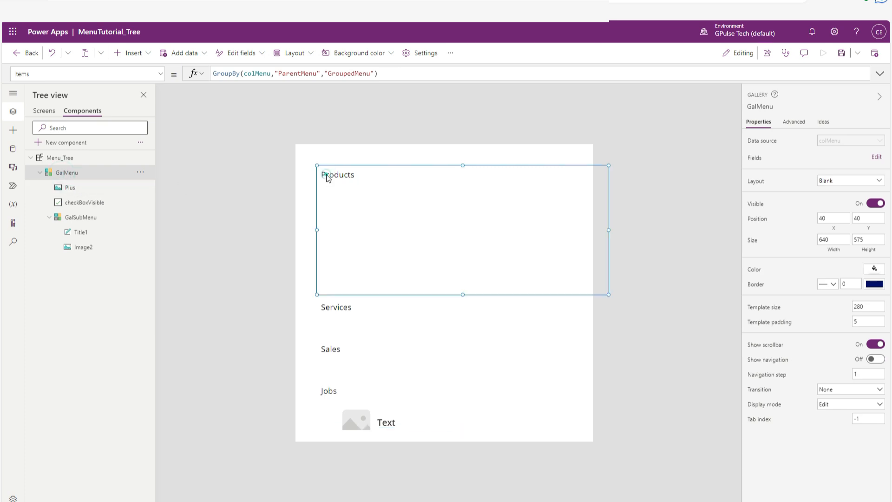
click(144, 54)
click(149, 75)
text(ima)
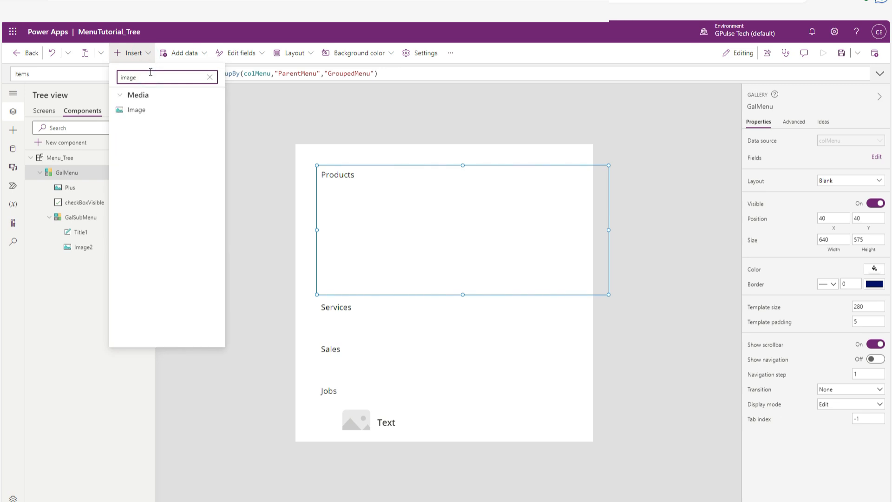
text(ge)
click(139, 112)
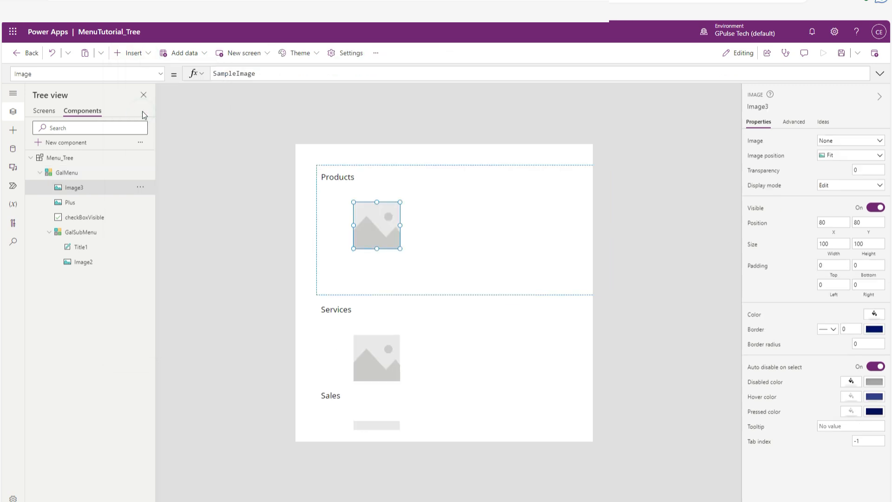
Set the width and height of Image3 to 25.
click(836, 244)
text(25)
key(Tab)
text(25)
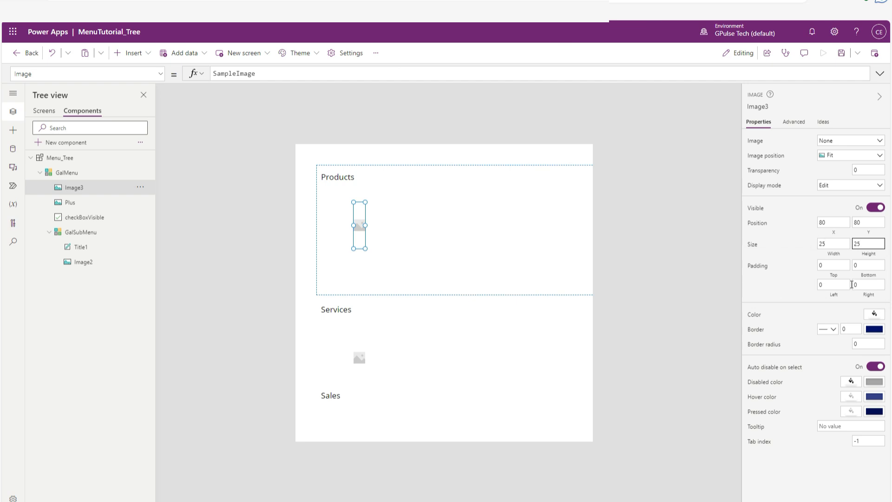
click(831, 243)
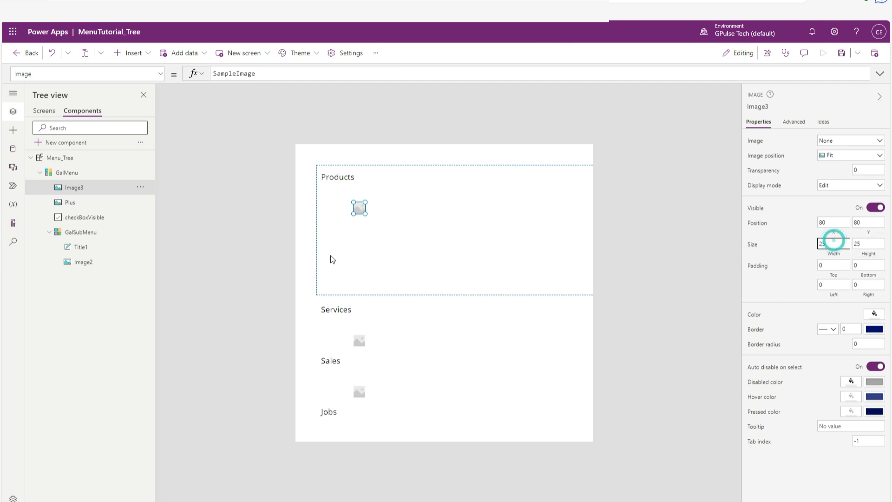
Upload minus.png from the Downloads folder as the picture of Image3.
click(852, 141)
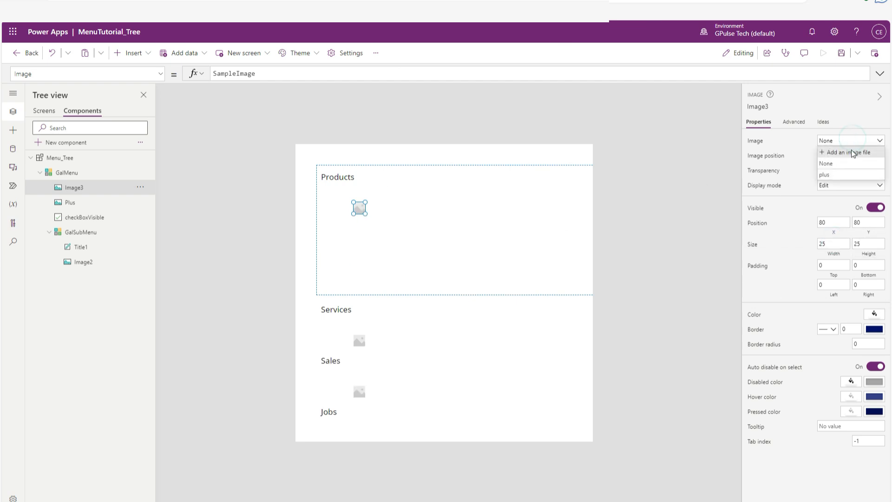
click(853, 152)
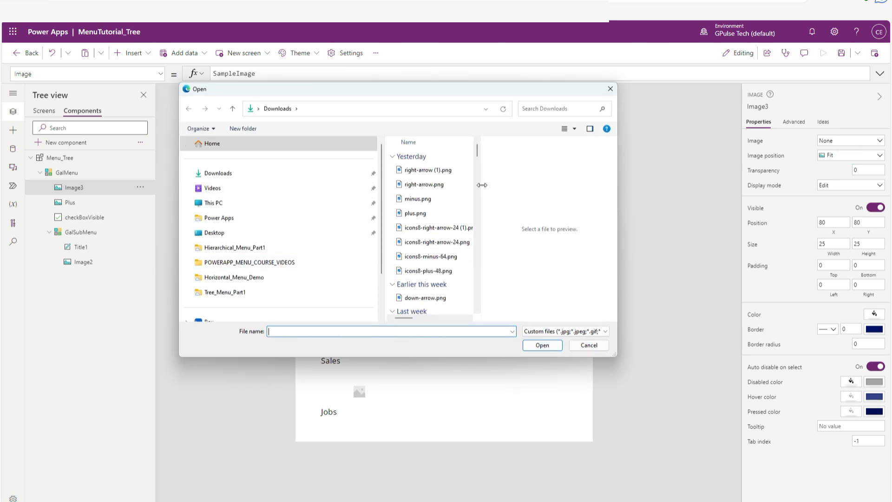
click(420, 198)
click(542, 344)
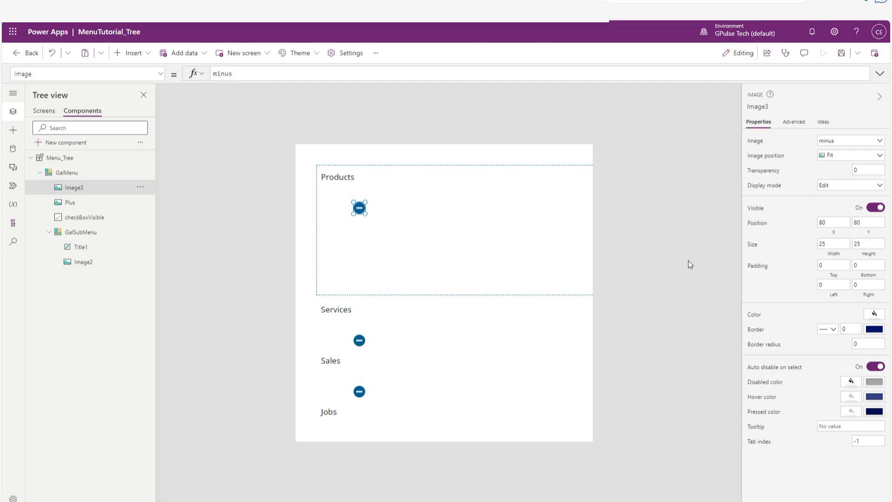
Set the minus image's X position to 10 and open its Y position for editing.
click(836, 223)
text(10)
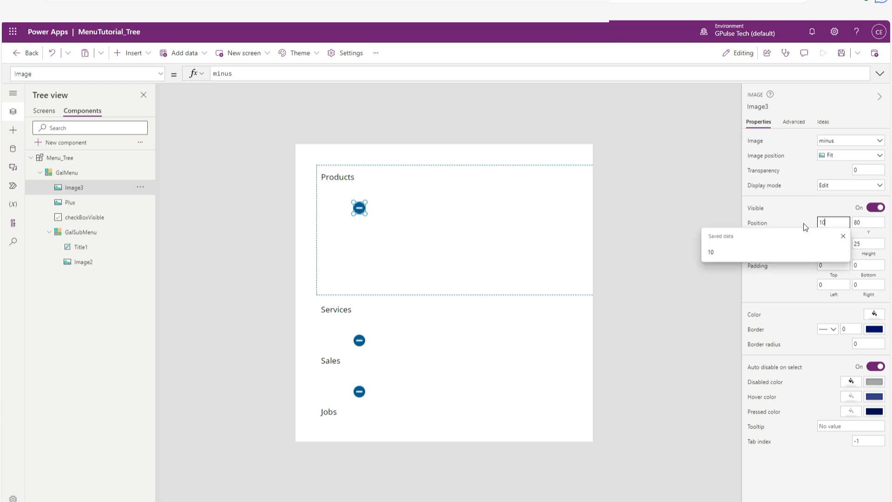
click(868, 222)
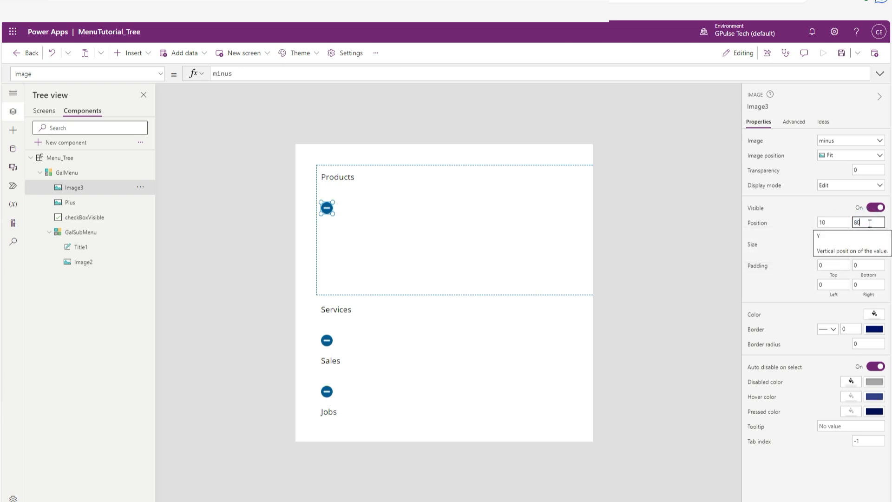
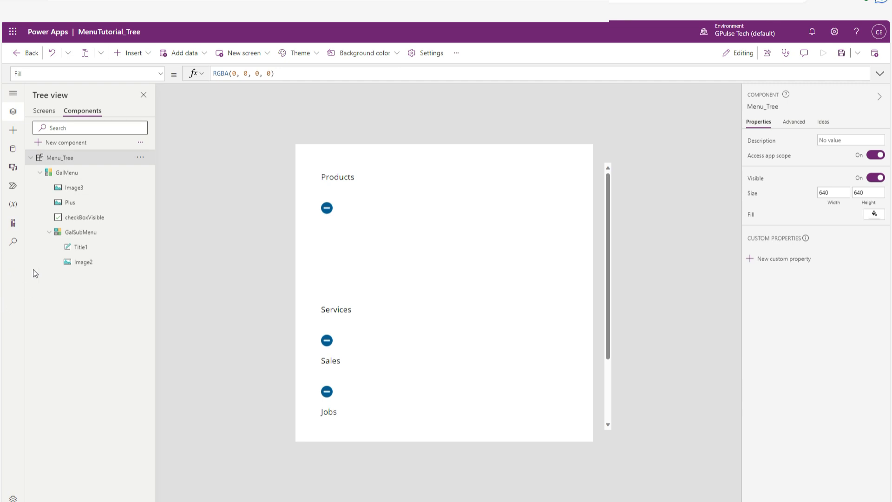
Rename the Image3 control in GalMenu as Minus.
double_click(95, 188)
text(M)
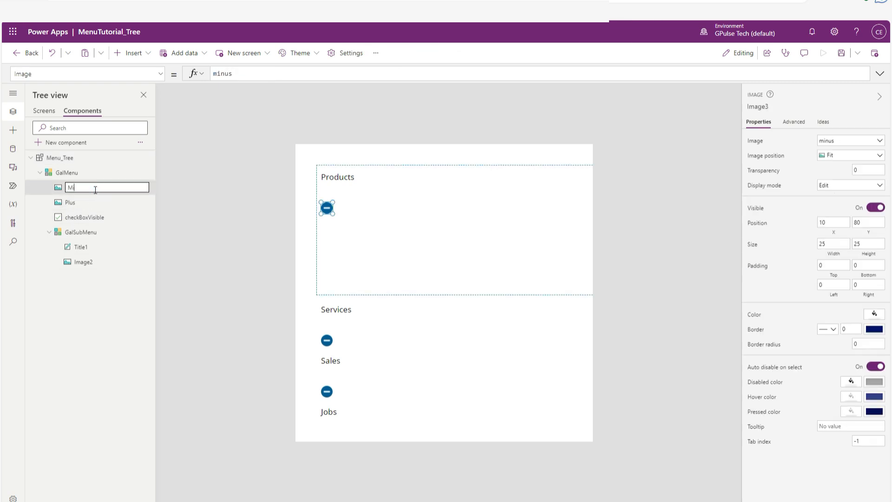
text(inus)
key(Return)
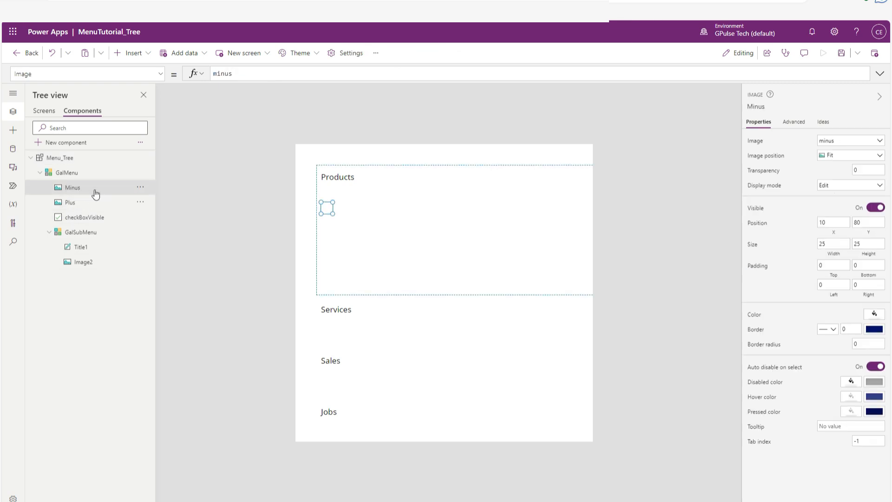
Set the Plus image's Visible property to !checkBoxVisible.Value.
click(82, 206)
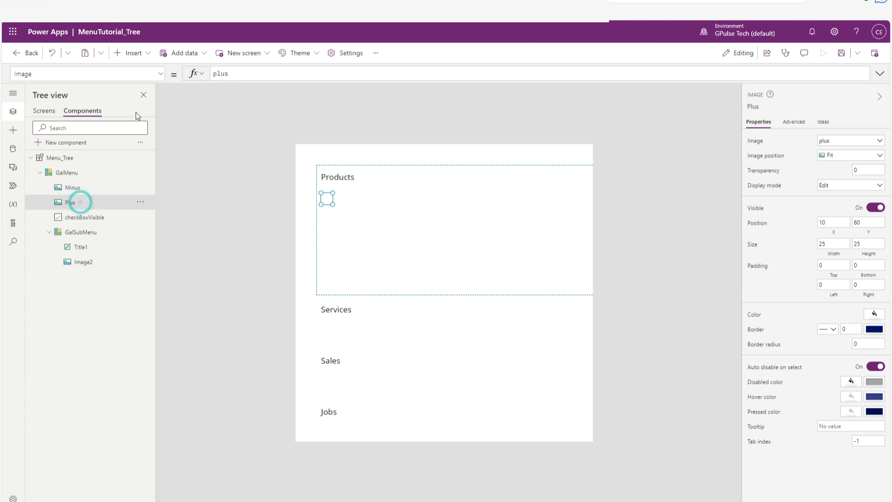
click(161, 75)
scroll(97, 190, down, 5)
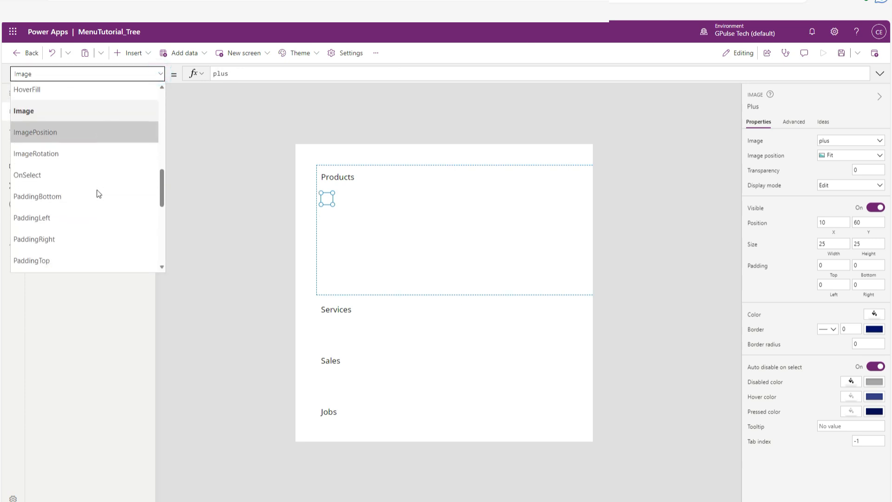
scroll(97, 192, down, 1)
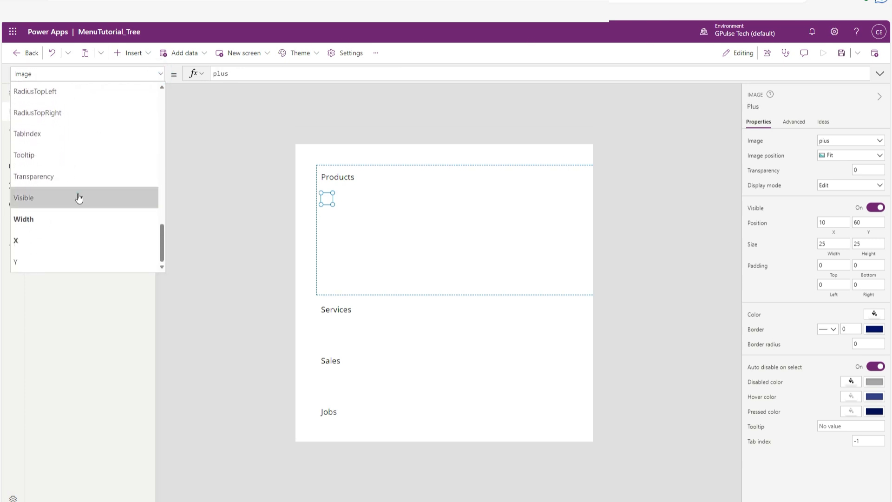
click(77, 197)
drag(228, 73, 213, 73)
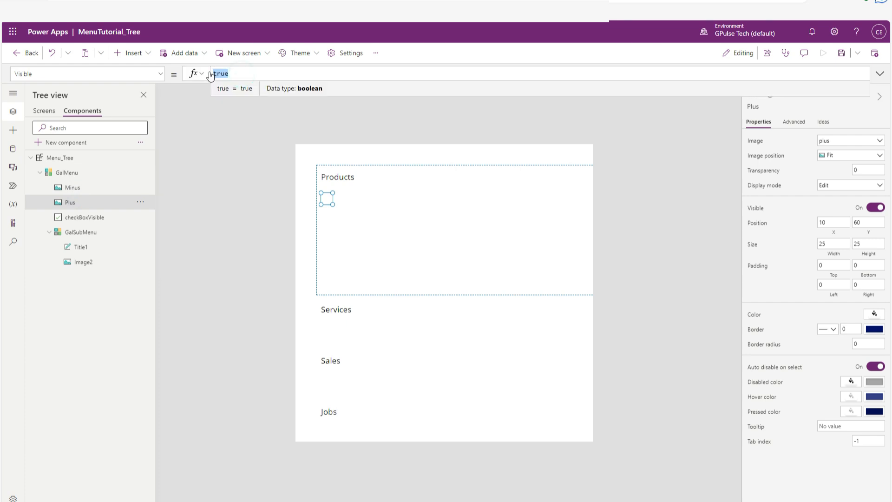
text(ch)
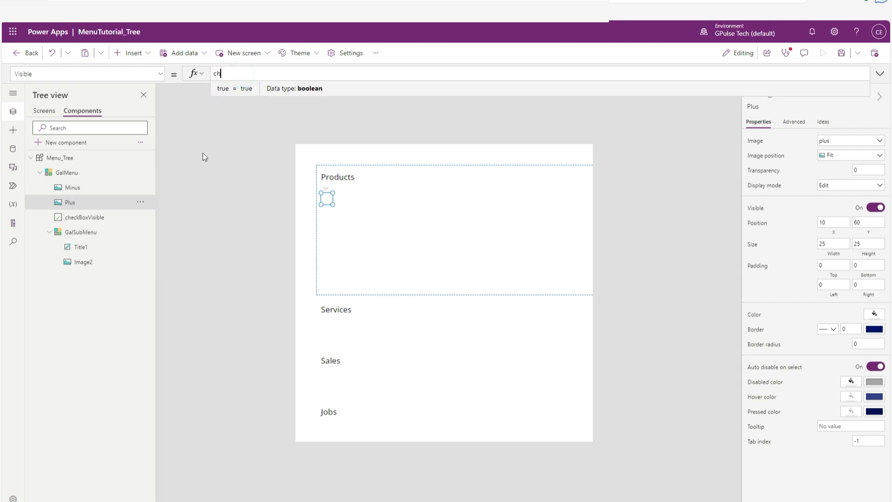
text(eckbox)
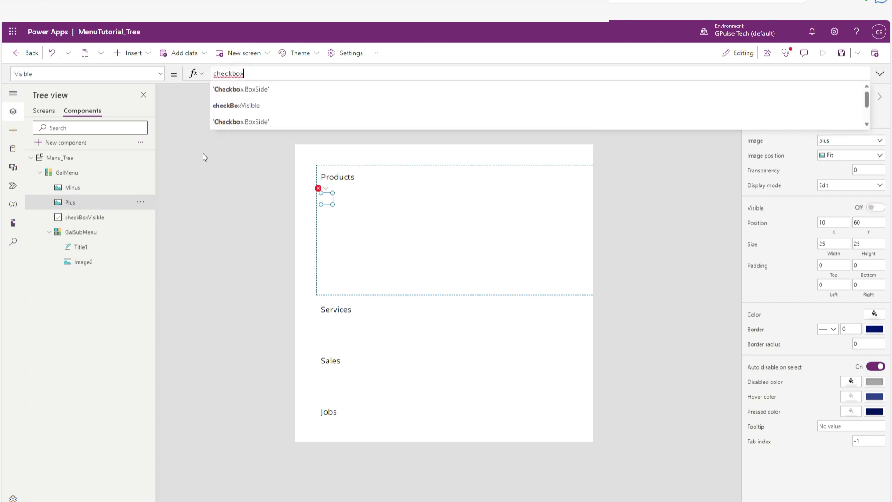
click(231, 105)
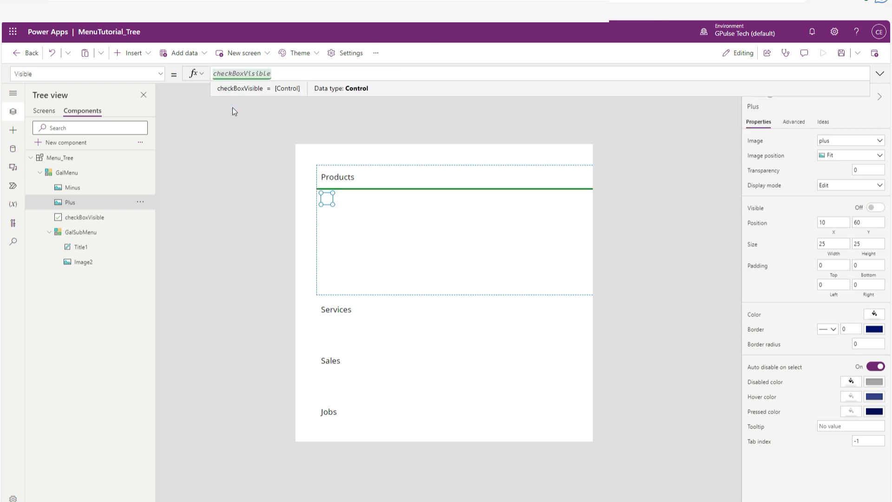
text(.value)
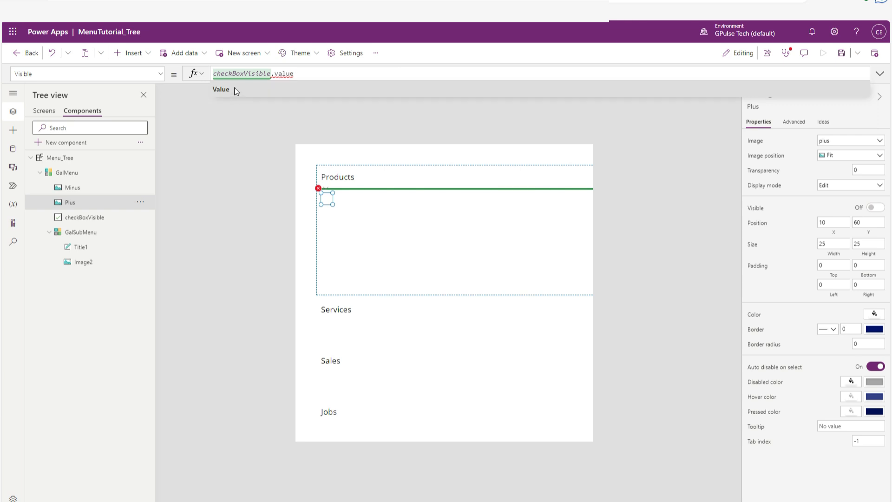
click(234, 89)
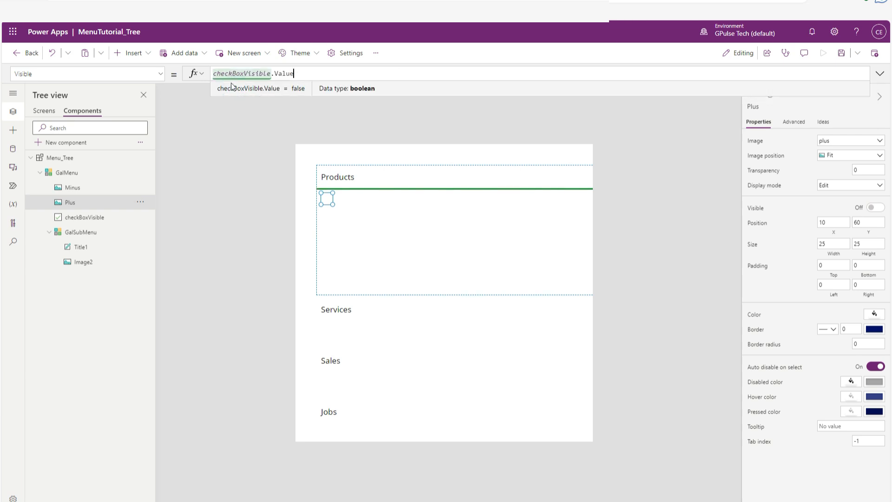
text(!)
click(247, 102)
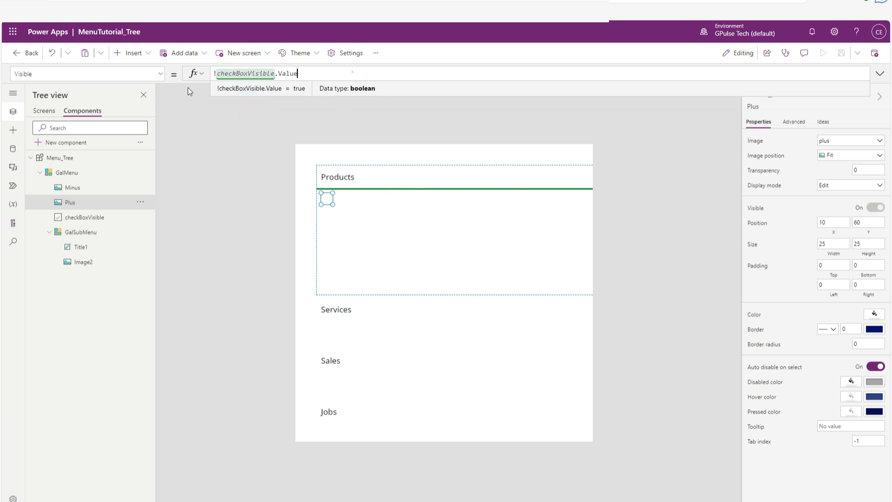
Copy the Plus image's visibility formula to the Minus image's Visible property without the negation, as checkBoxVisible.Value.
drag(353, 73, 144, 67)
key(ctrl+c)
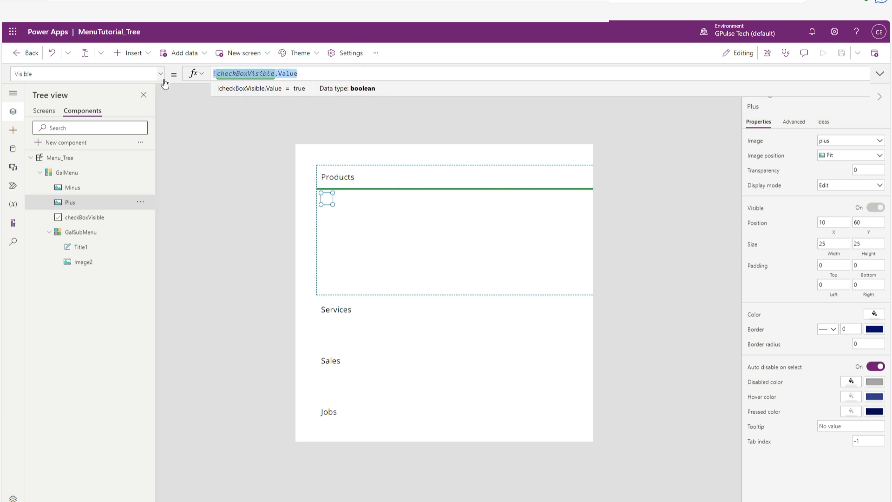
click(72, 187)
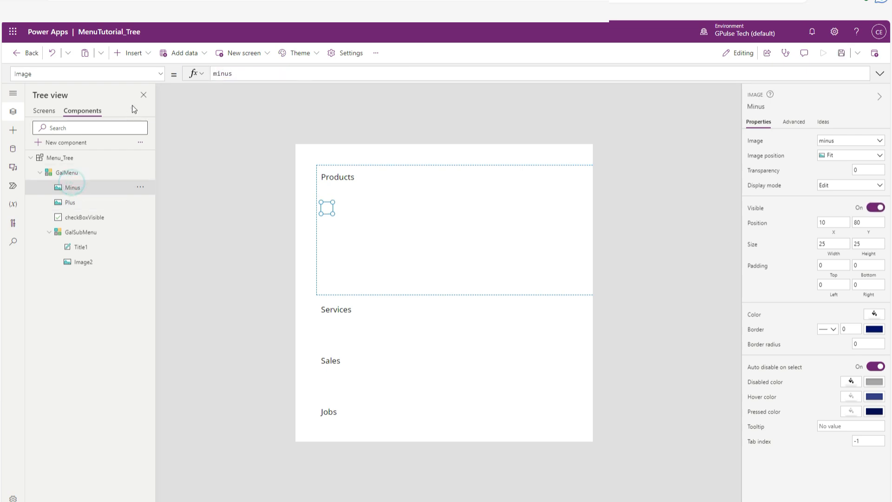
click(160, 74)
scroll(111, 182, down, 5)
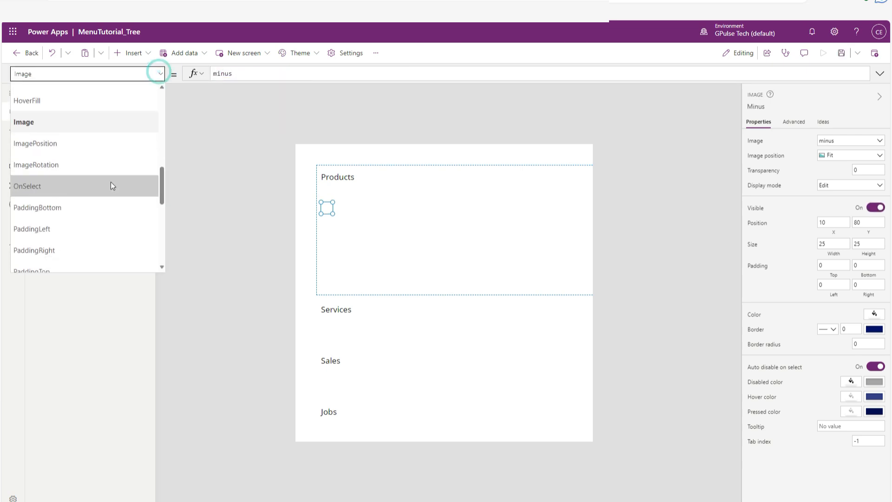
scroll(105, 202, down, 3)
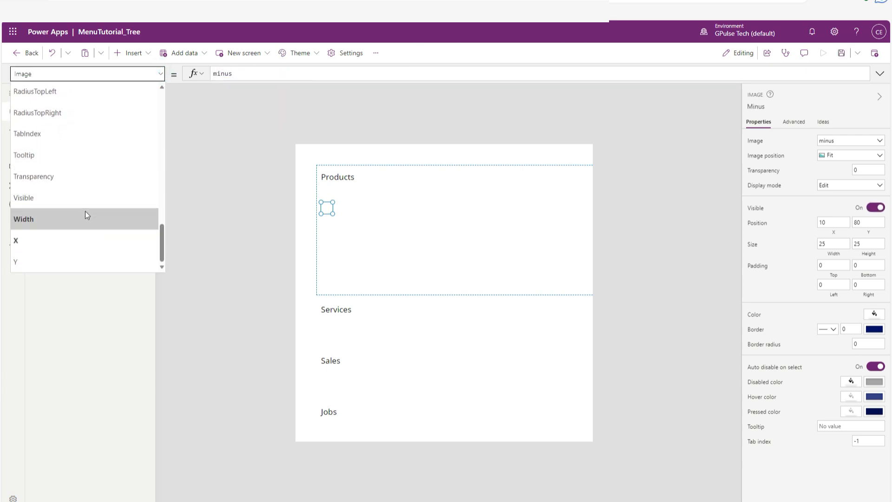
click(73, 200)
double_click(213, 74)
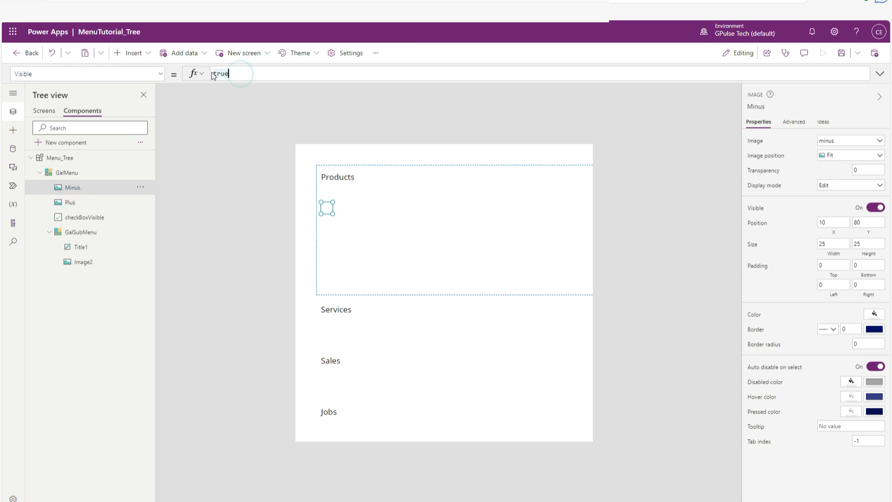
key(BackSpace)
key(BackSpace)
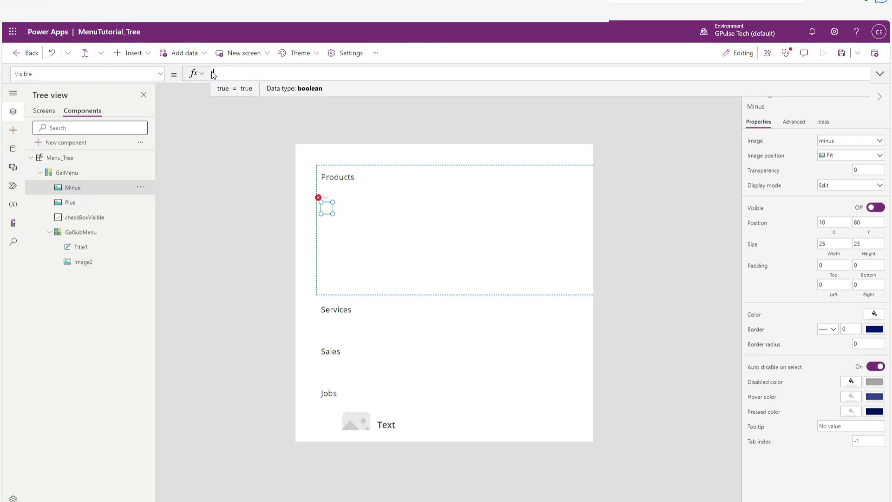
text(!)
key(ctrl+v)
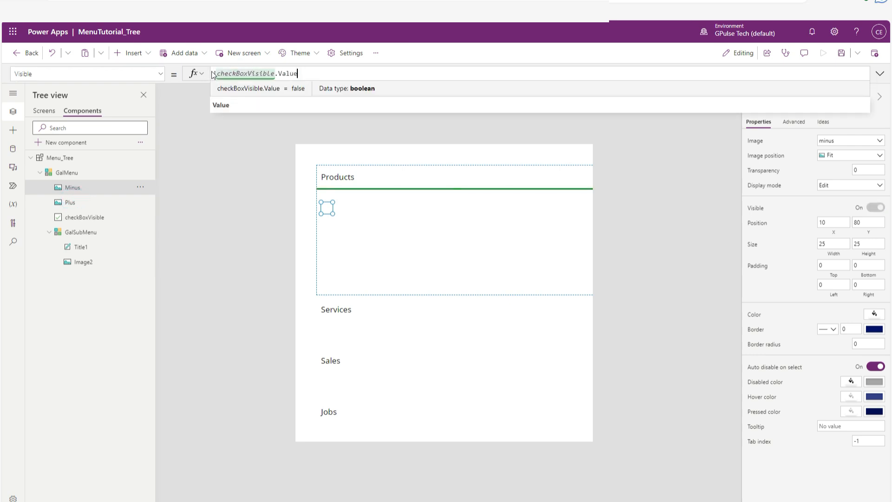
click(212, 73)
key(Delete)
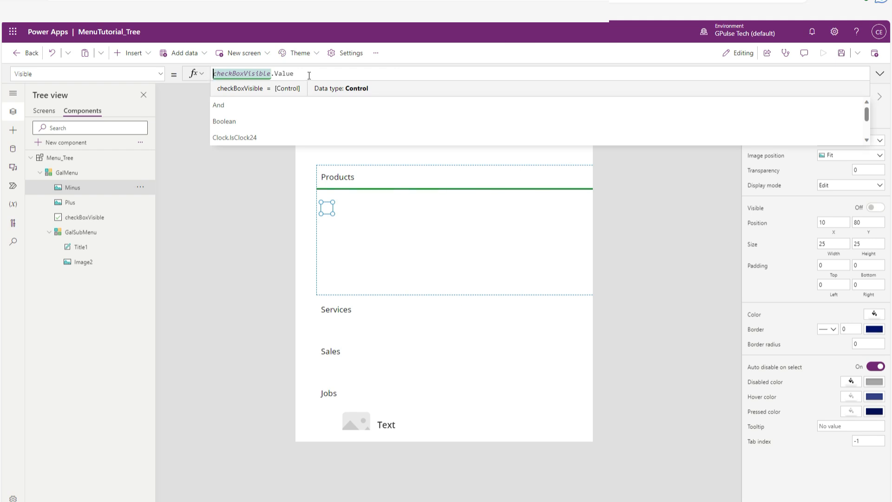
click(309, 74)
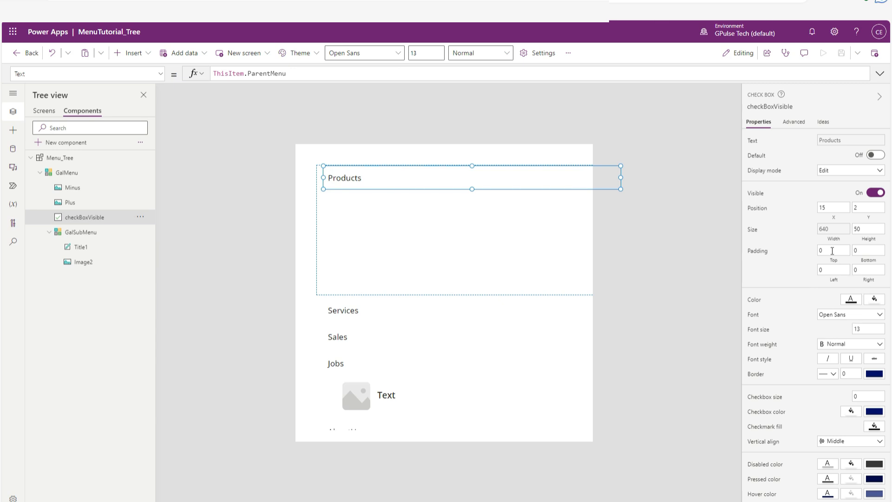
Increase the left padding of checkBoxVisible to shift its menu text away from the images.
click(827, 272)
click(660, 279)
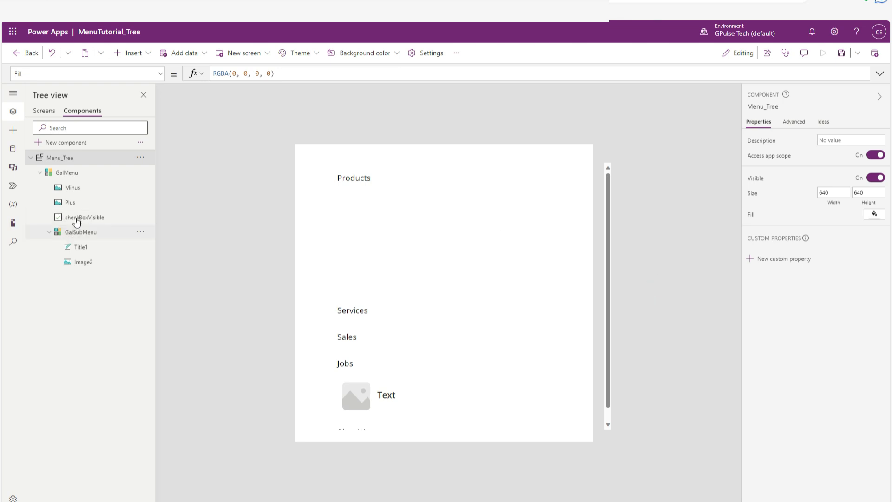
Set the Minus image's Y position to 18 to match the Plus image.
click(71, 188)
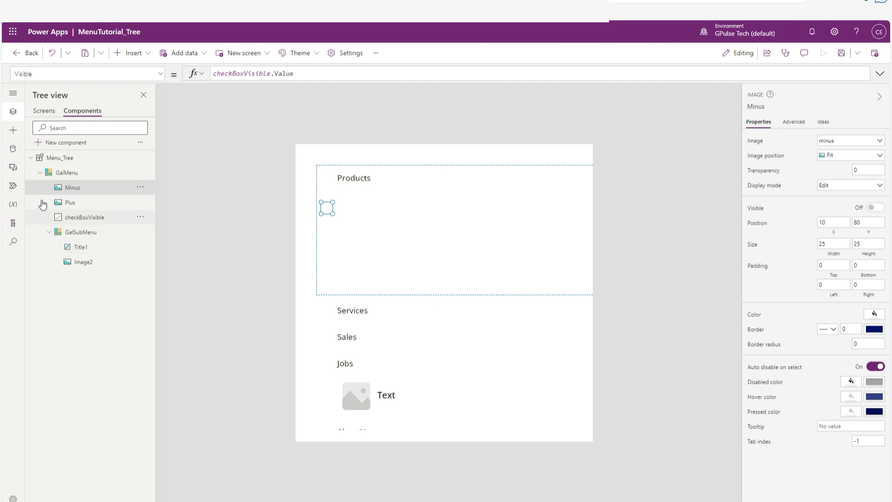
click(69, 203)
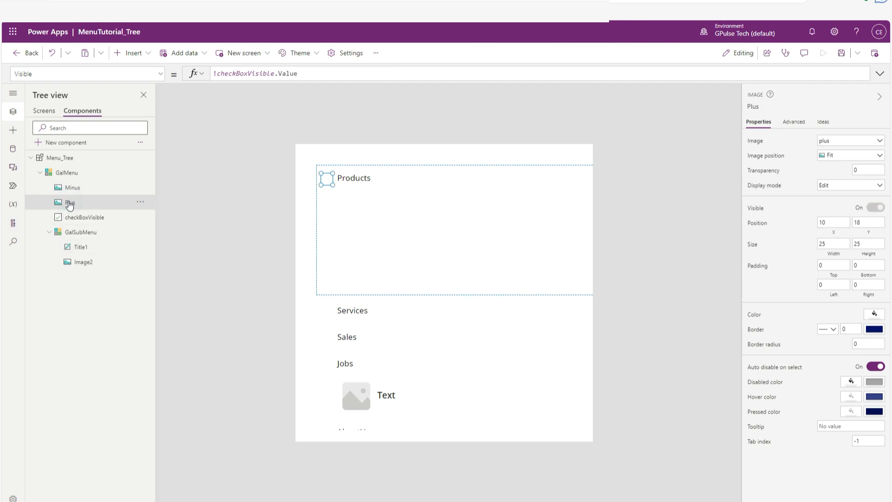
click(71, 187)
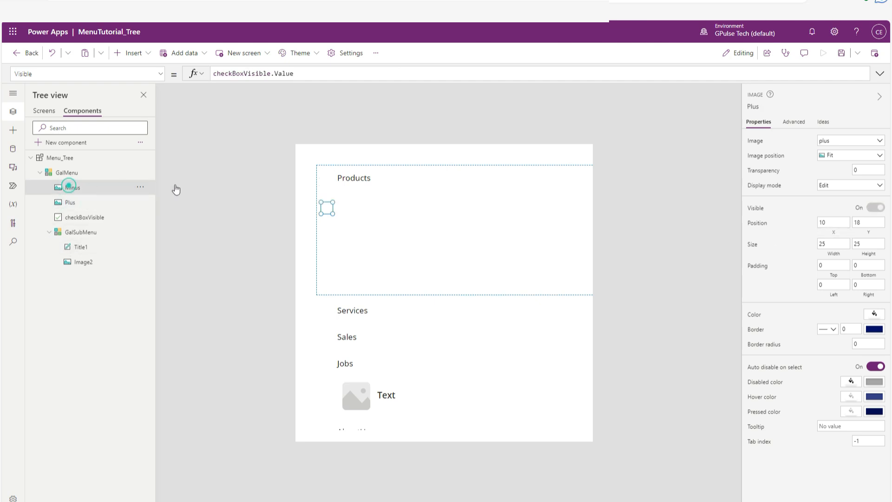
click(853, 223)
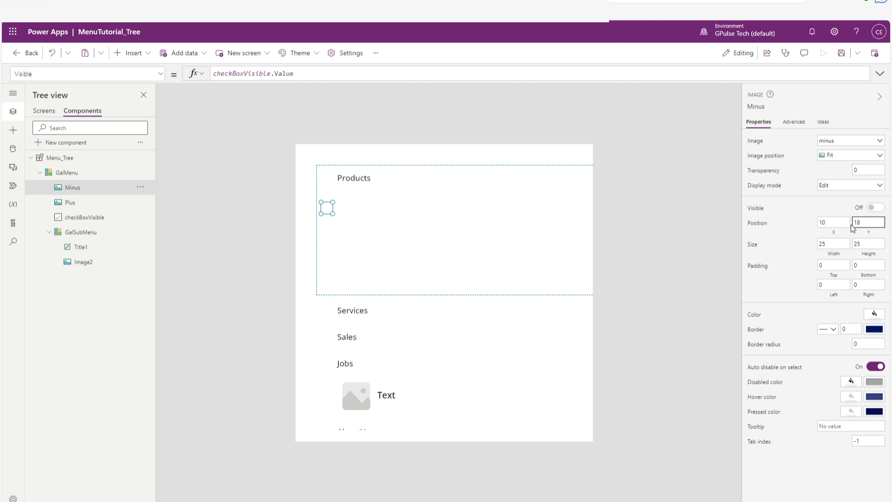
click(862, 242)
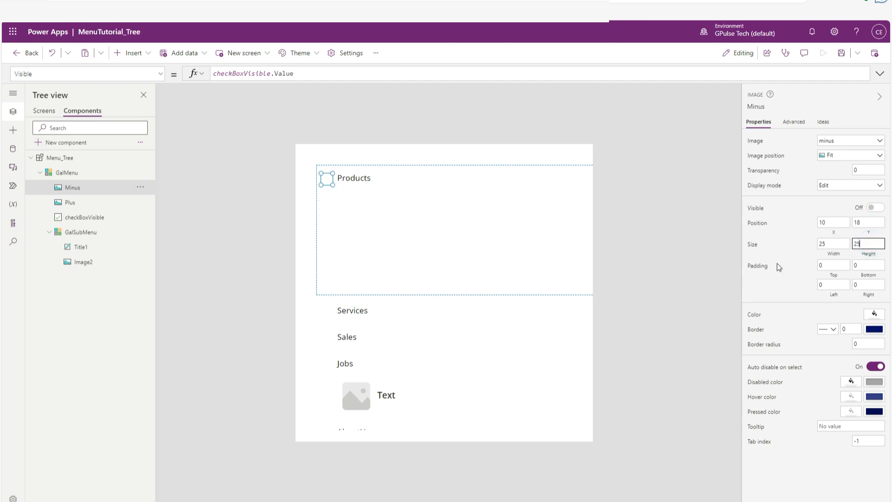
click(690, 251)
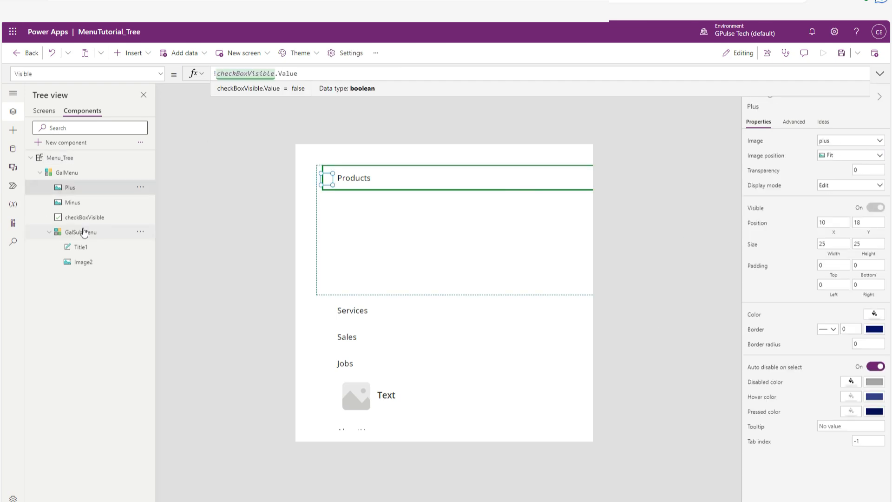
Expand the Products item and insert a button into GalSubMenu's item template.
click(84, 232)
click(84, 232)
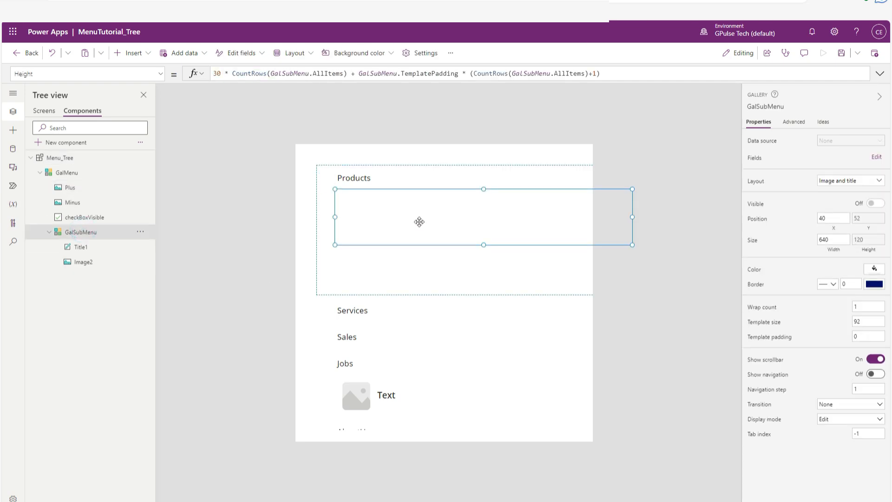
alt+click(362, 178)
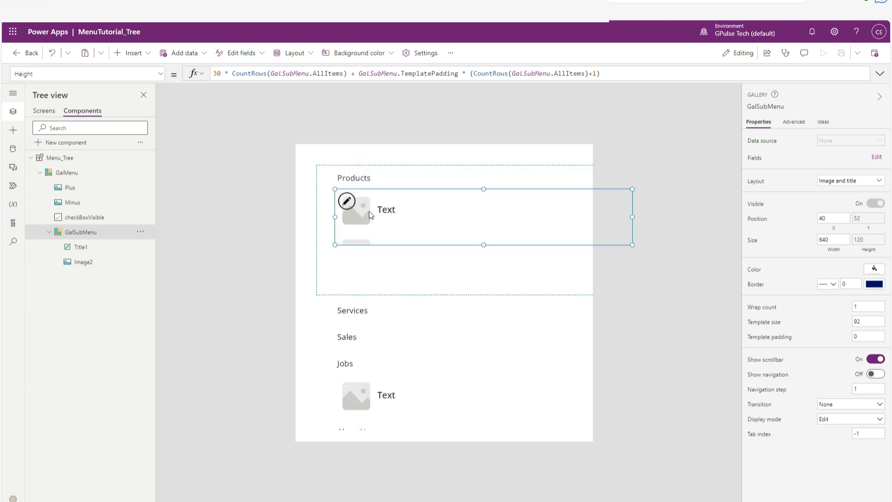
click(347, 201)
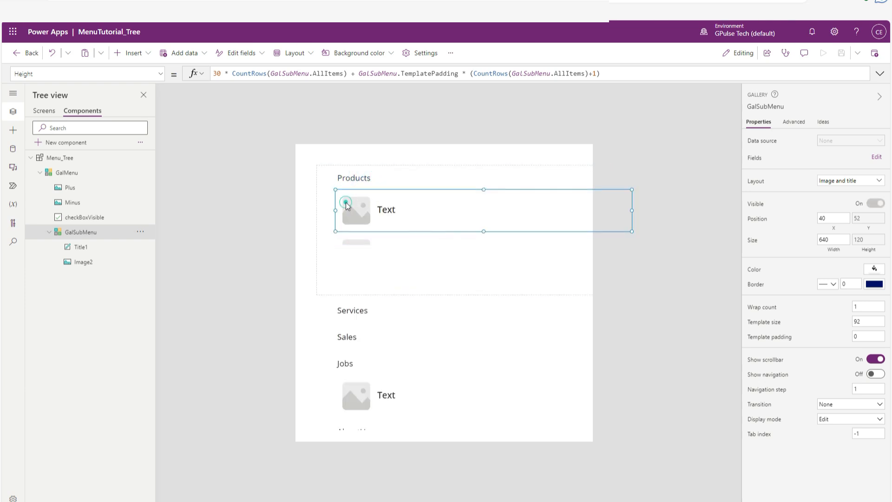
click(145, 53)
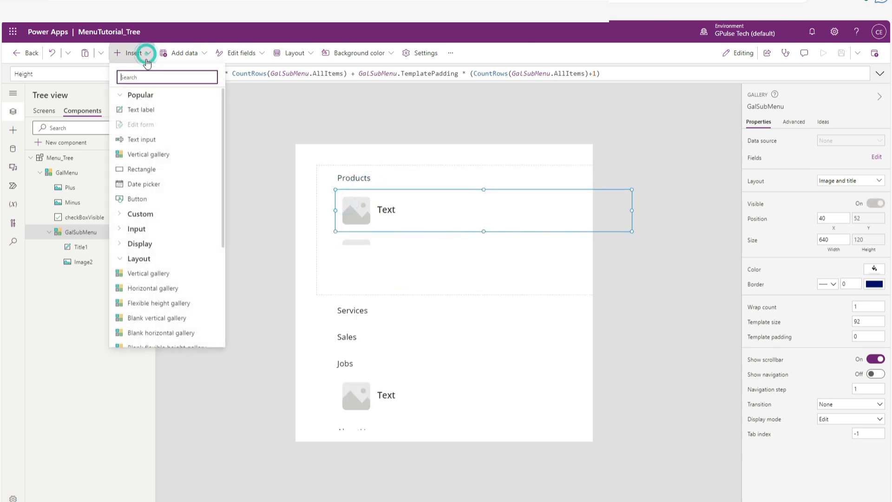
click(149, 76)
text(butt)
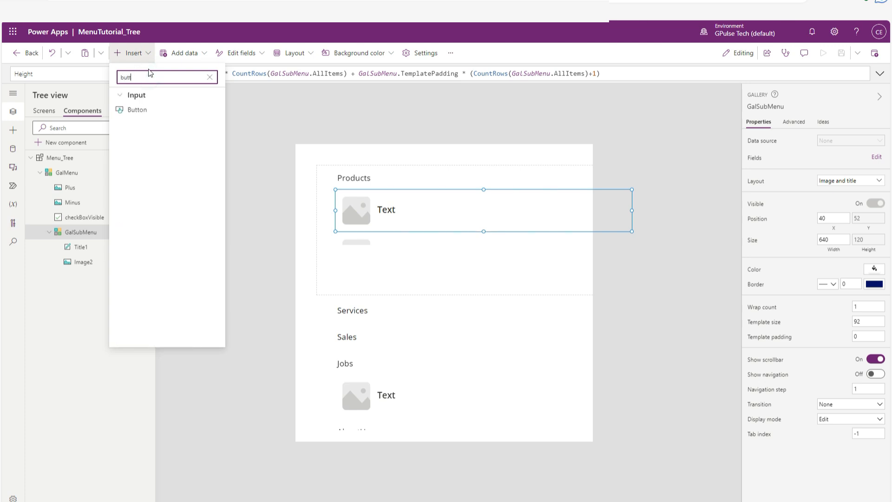
click(141, 110)
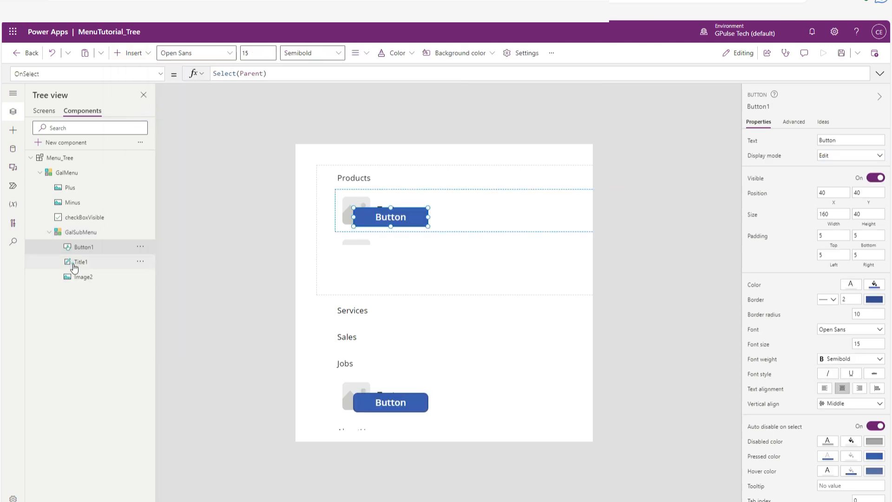
Delete the Title1 label from the GalSubMenu gallery's item template.
click(75, 262)
click(141, 263)
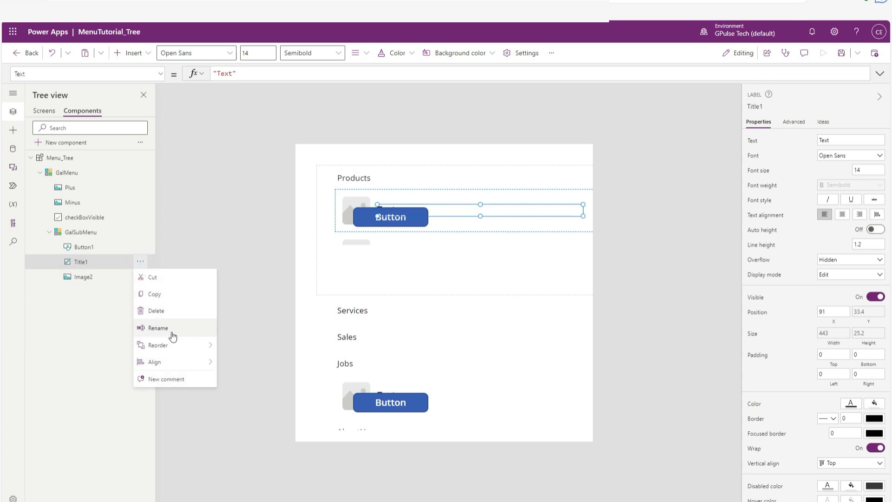
click(170, 311)
Set the Y position of Button1 in GalSubMenu to 5.
click(102, 250)
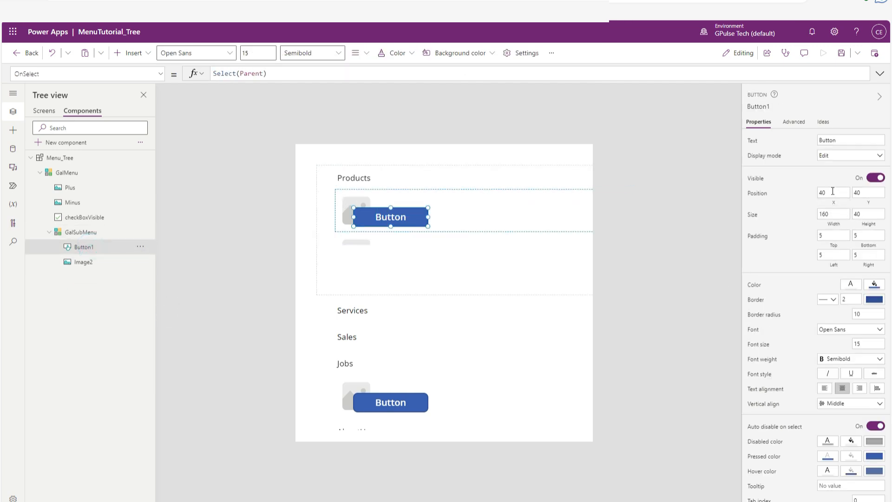
drag(832, 191, 811, 192)
click(869, 190)
text(5)
click(846, 212)
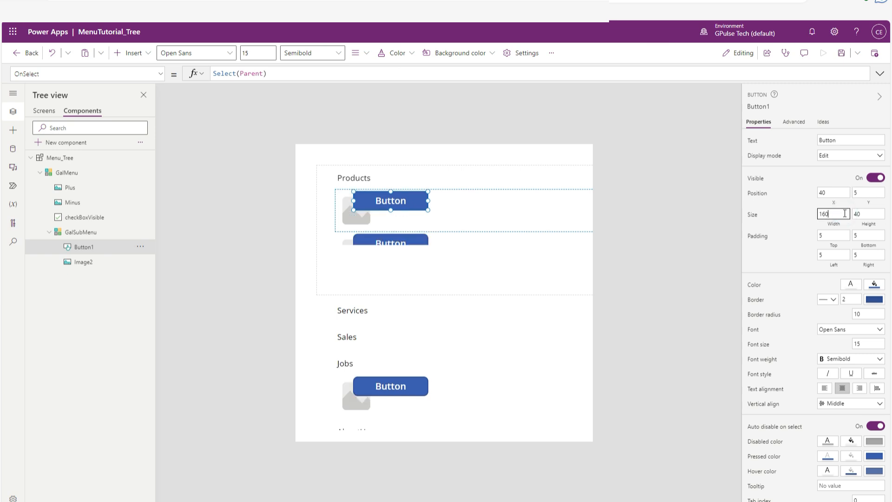
click(873, 214)
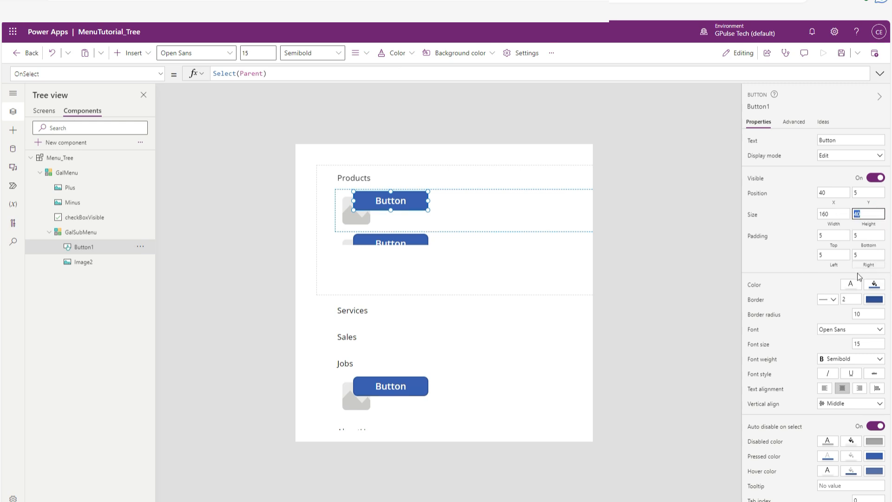
Set Button1's border radius to 0 and its font size to 10.
click(868, 313)
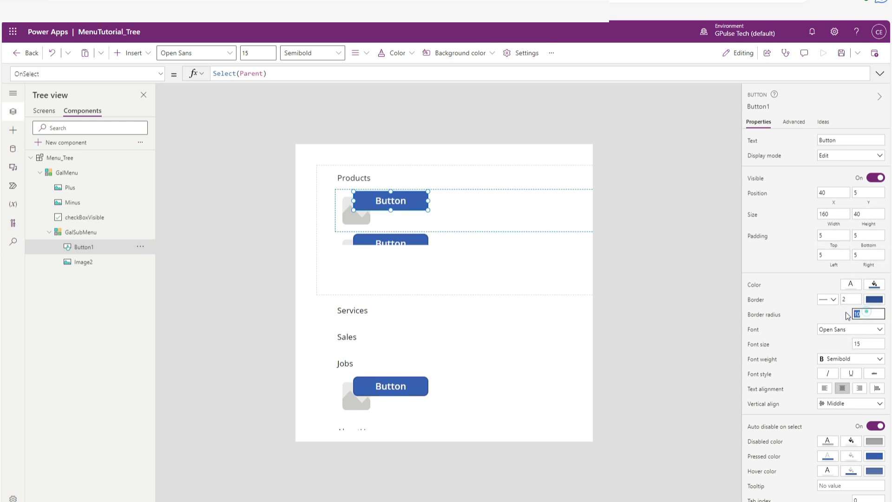
text(0)
click(867, 345)
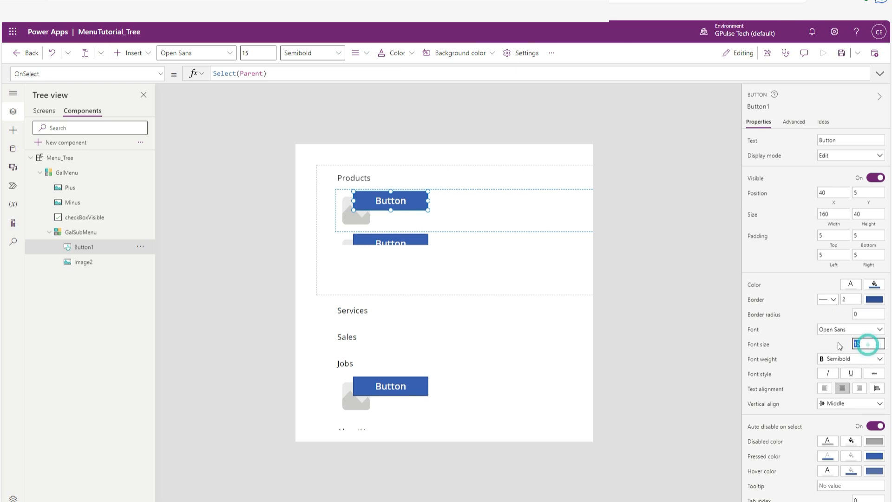
text(10)
click(797, 326)
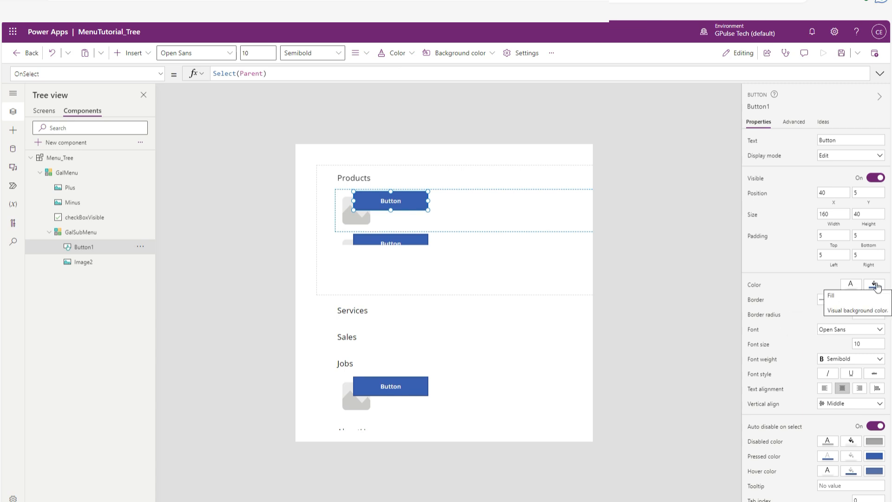
Clear Button1's Fill formula and set the fill to white, RGBA(255, 255, 255, 1).
click(159, 73)
scroll(115, 167, down, 3)
scroll(104, 211, down, 3)
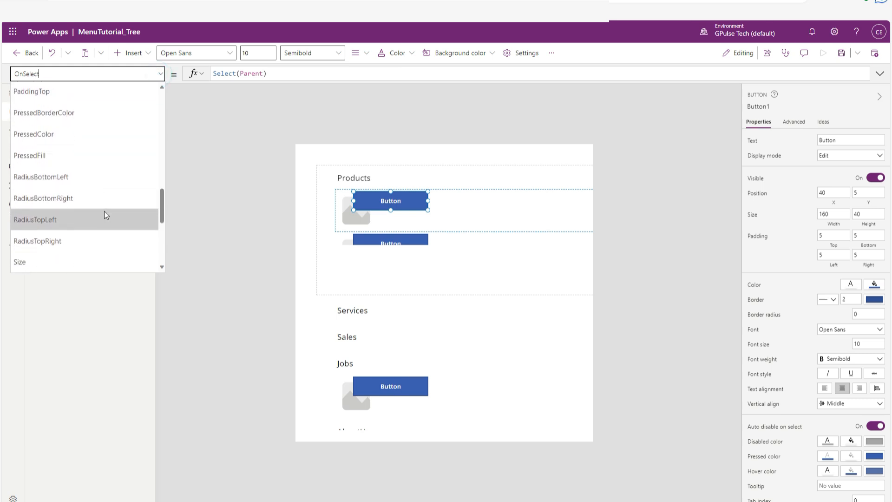
scroll(97, 188, up, 4)
scroll(96, 187, up, 4)
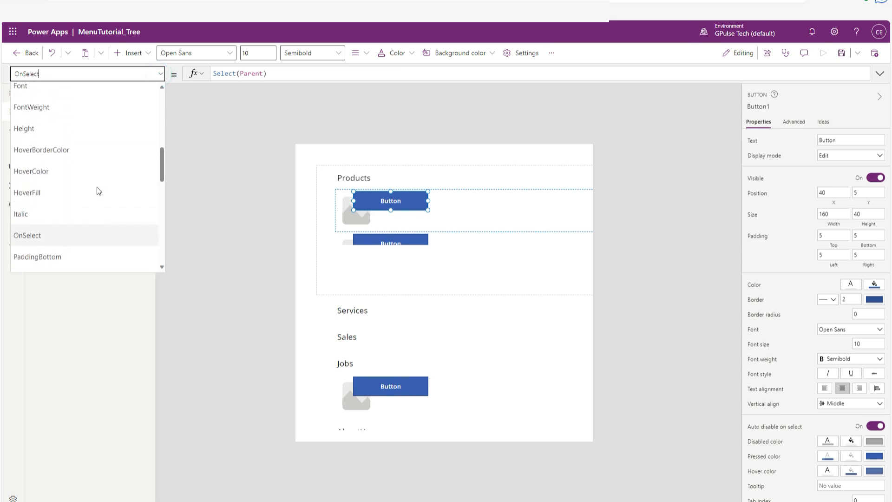
click(74, 134)
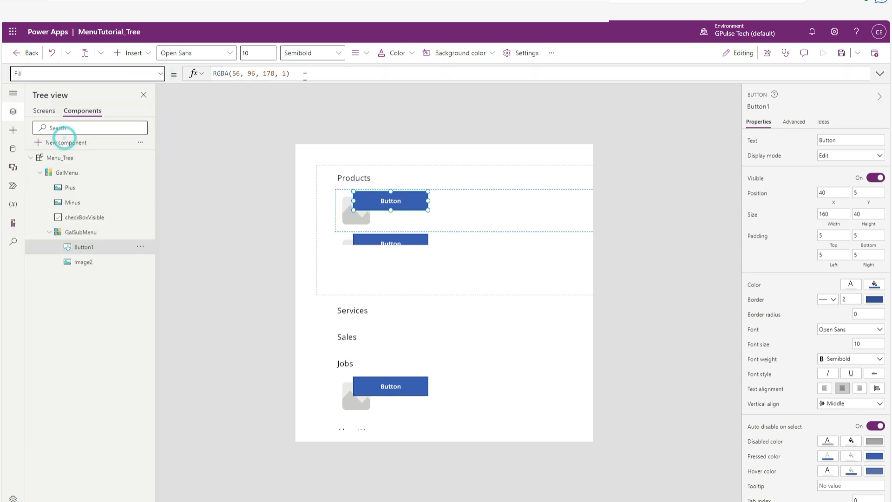
drag(304, 73, 174, 77)
key(BackSpace)
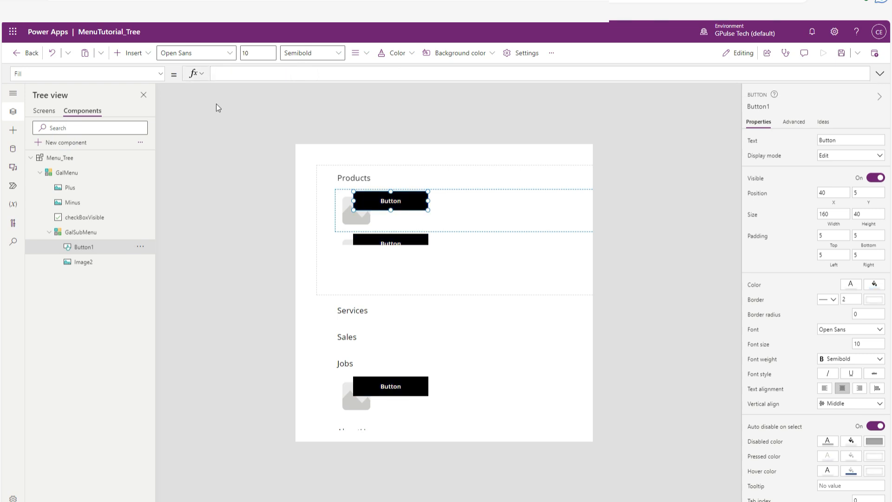
click(874, 285)
click(874, 287)
click(875, 287)
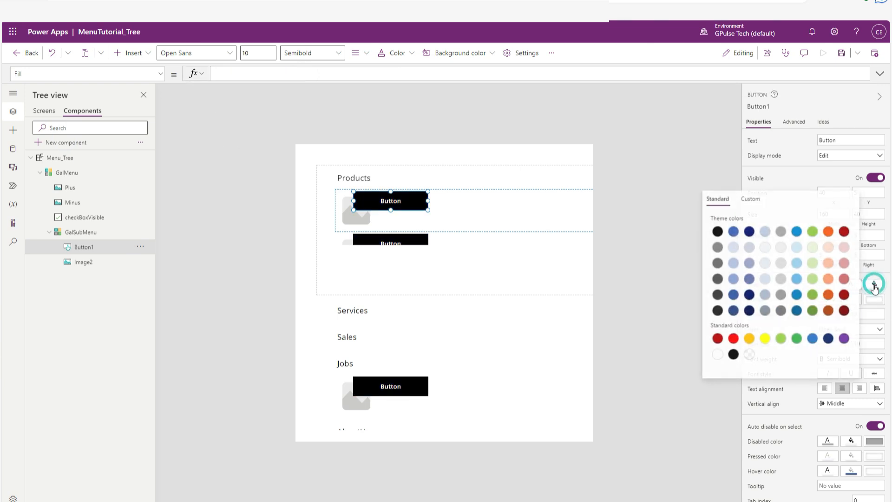
click(748, 356)
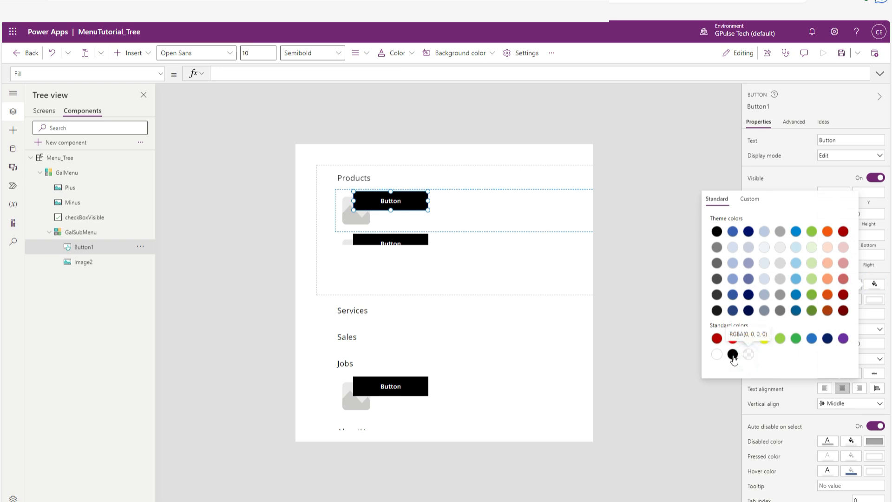
click(715, 356)
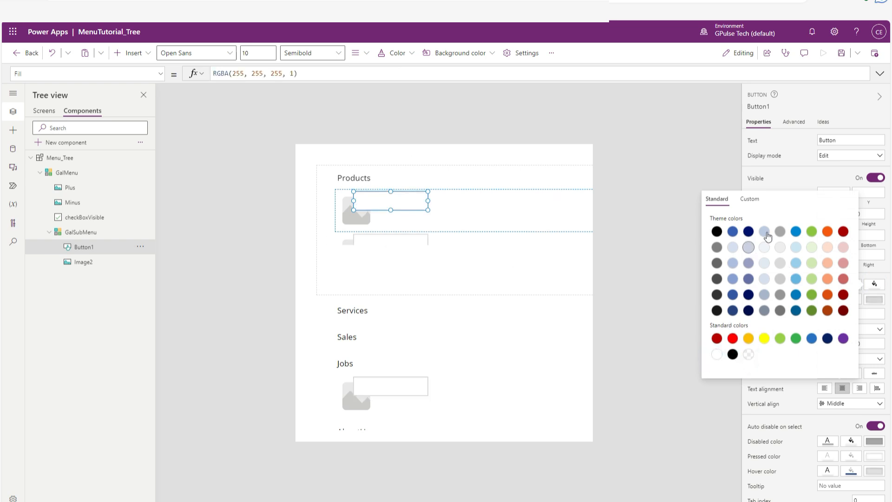
click(789, 164)
Set Button1's text color to black and its border style to None.
click(850, 288)
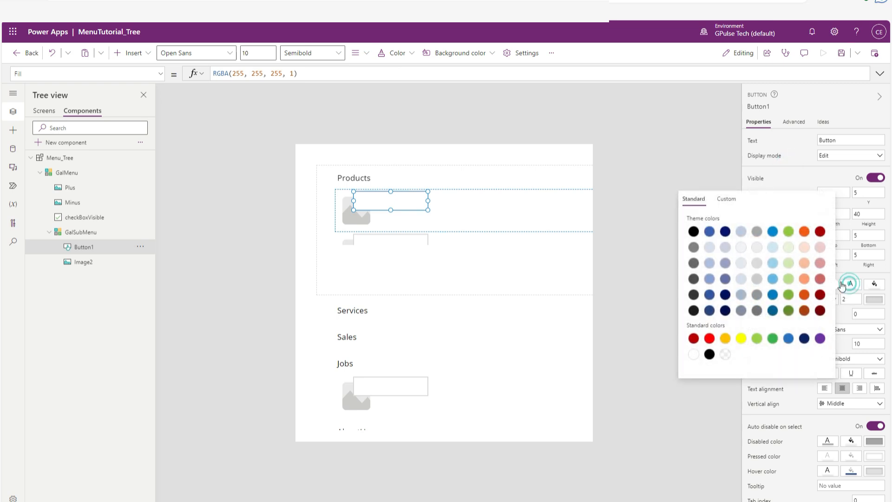
click(709, 354)
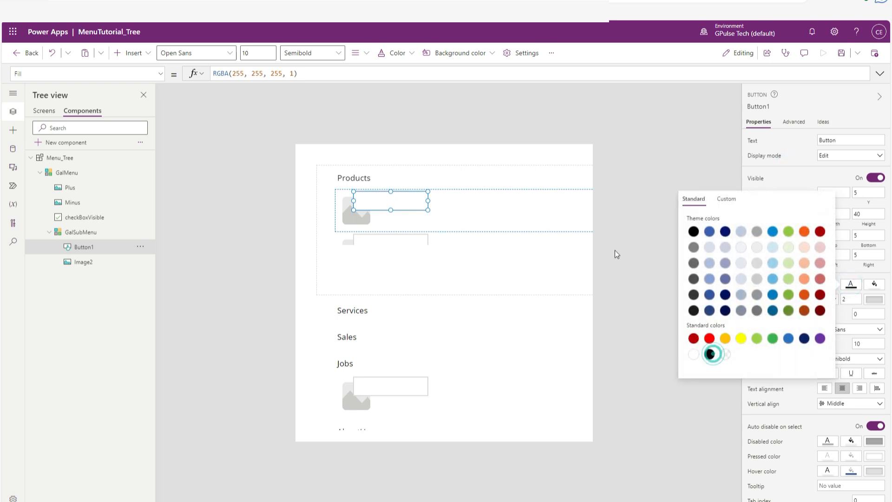
click(631, 221)
click(827, 300)
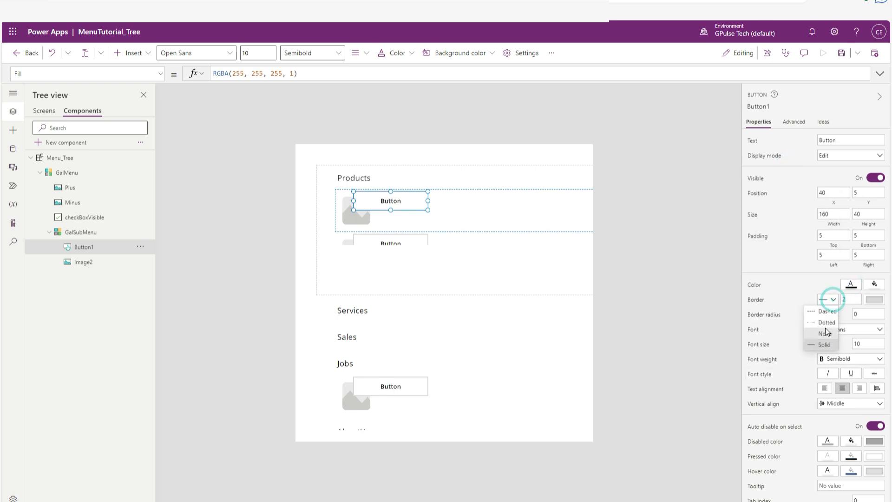
click(825, 334)
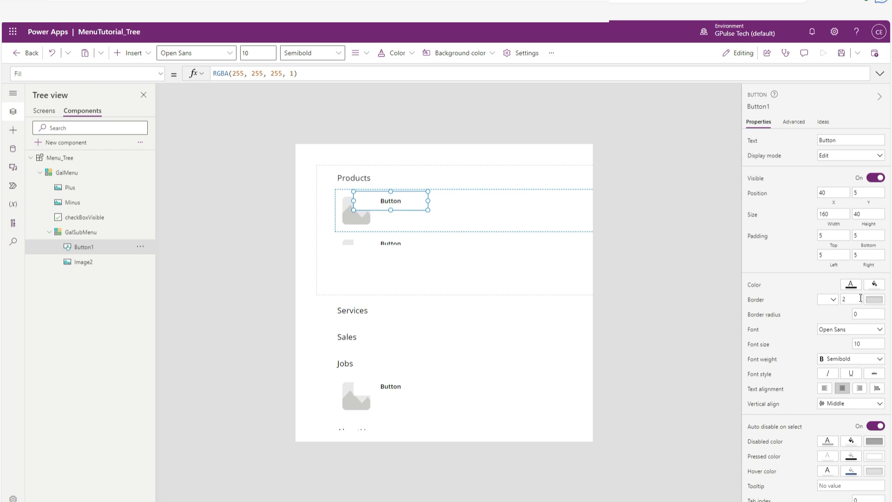
Replace Button1's Color formula with gAppColors.MenuDarkColor.
click(755, 284)
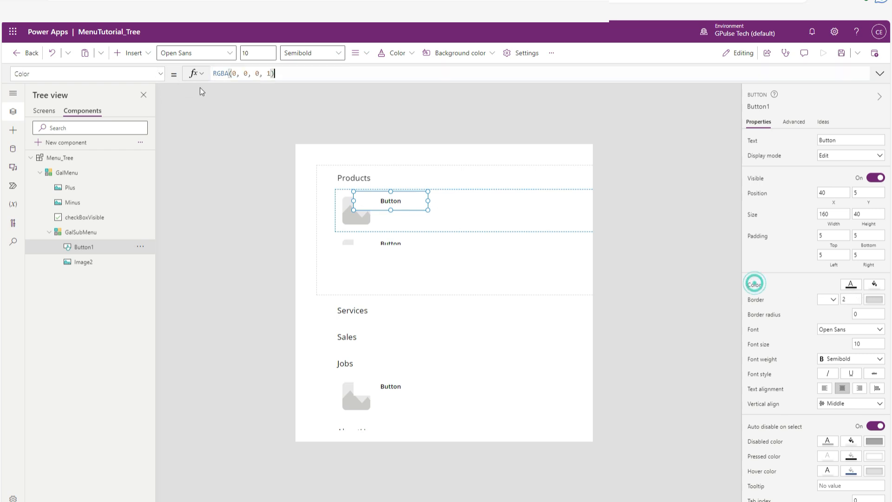
drag(290, 73, 160, 71)
text(g)
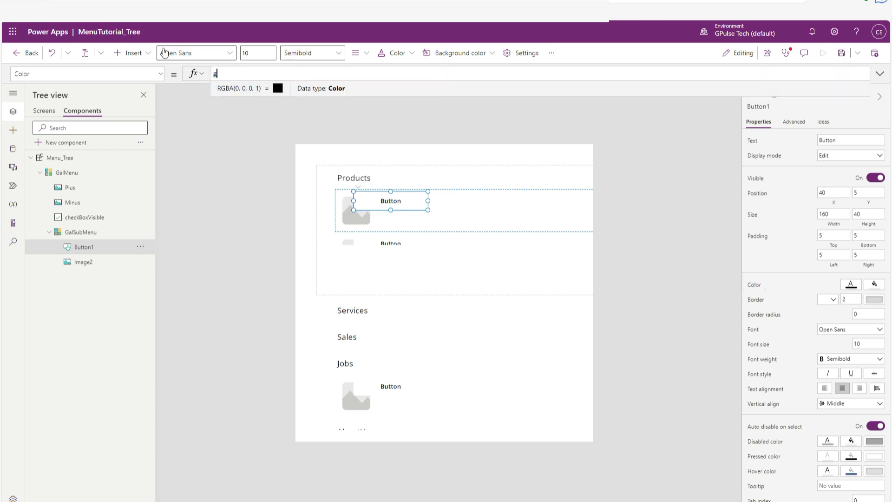
text(app)
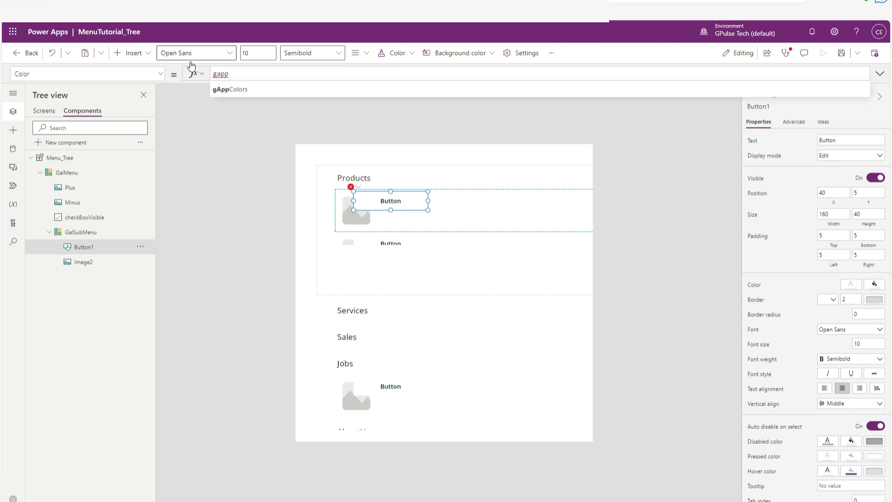
click(230, 90)
text(.)
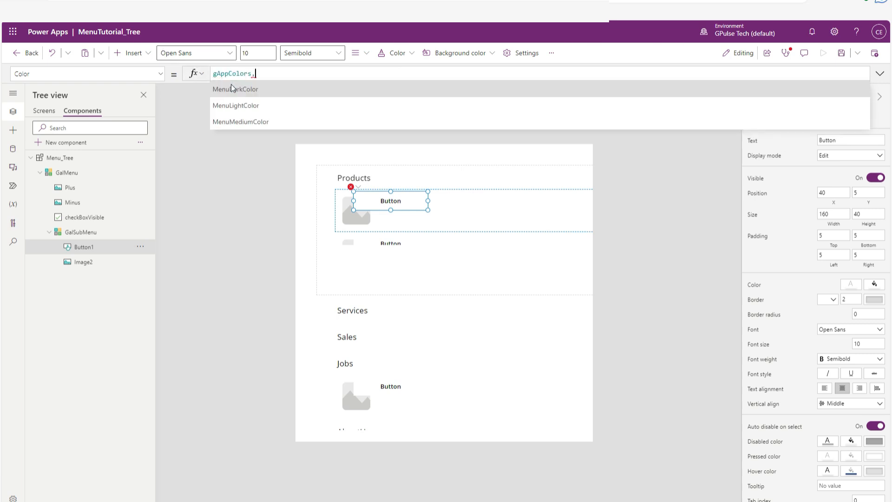
text(menud)
click(236, 89)
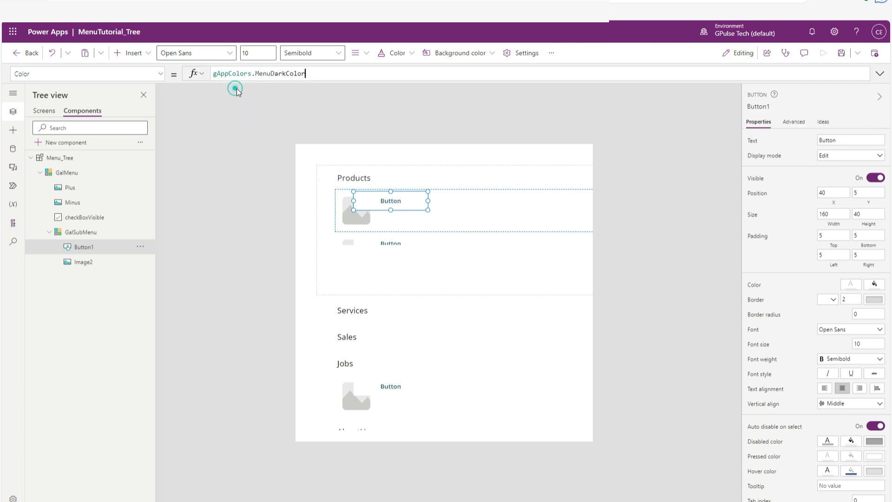
Upload right-arrow.png from the Downloads folder as the picture for Image2 in GalSubMenu.
click(120, 263)
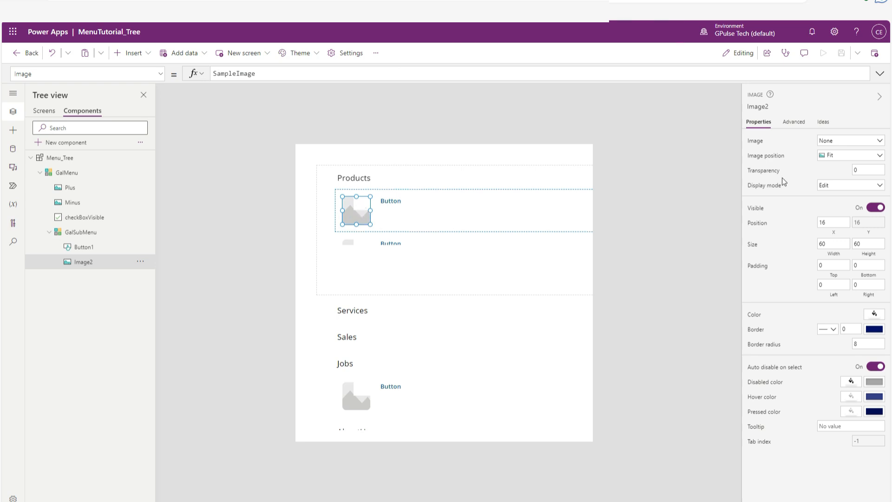
click(844, 141)
click(840, 157)
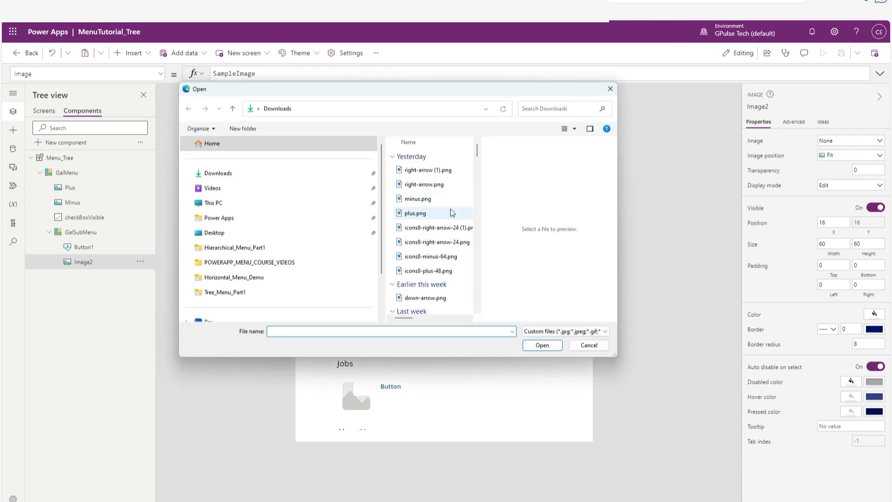
click(431, 170)
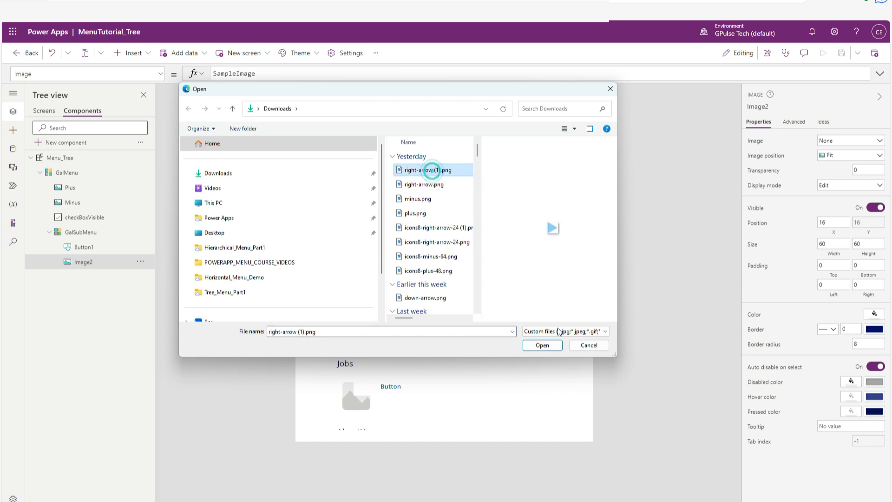
click(436, 186)
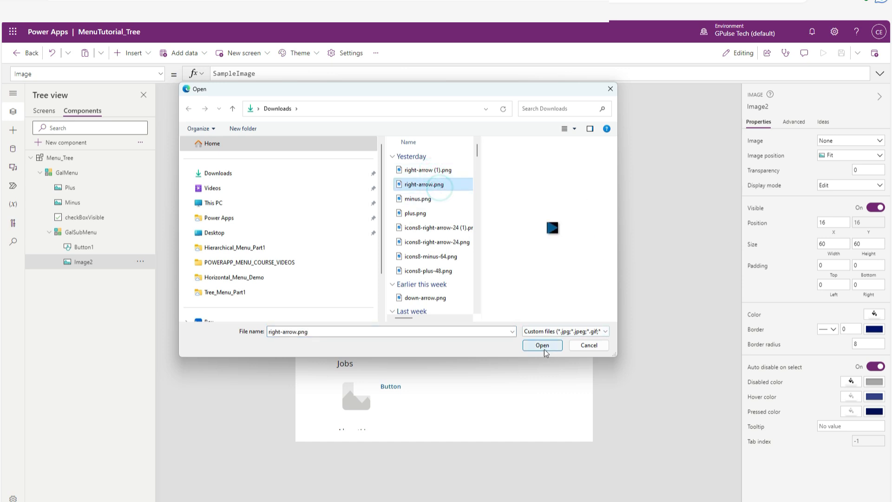
click(543, 349)
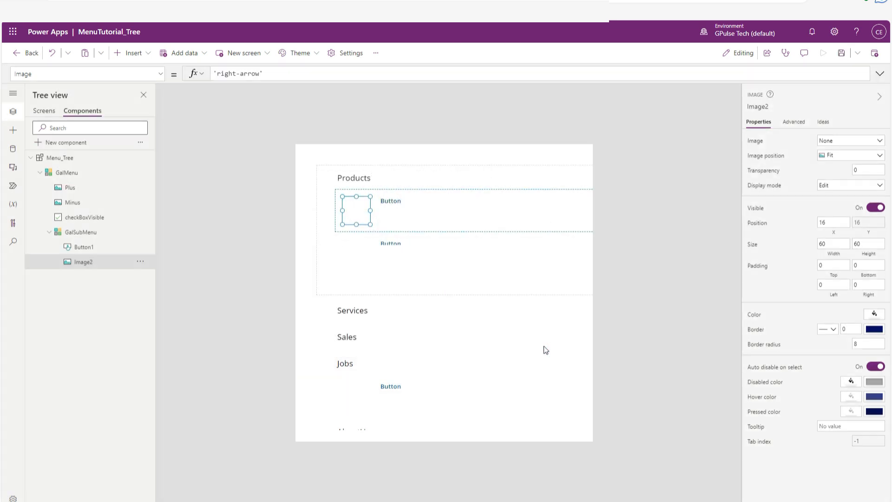
Set Image2's width and height to 8.
drag(828, 244, 811, 248)
text(8)
key(Tab)
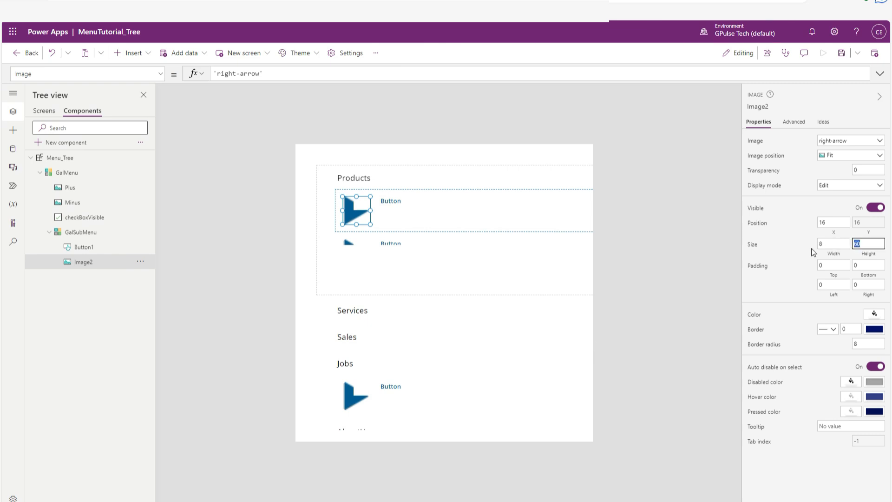
text(8)
key(Tab)
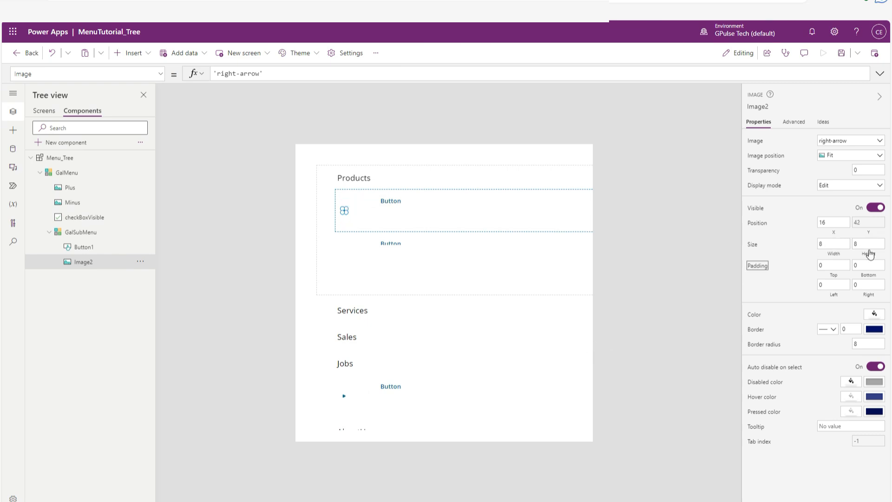
click(836, 221)
click(607, 297)
click(590, 226)
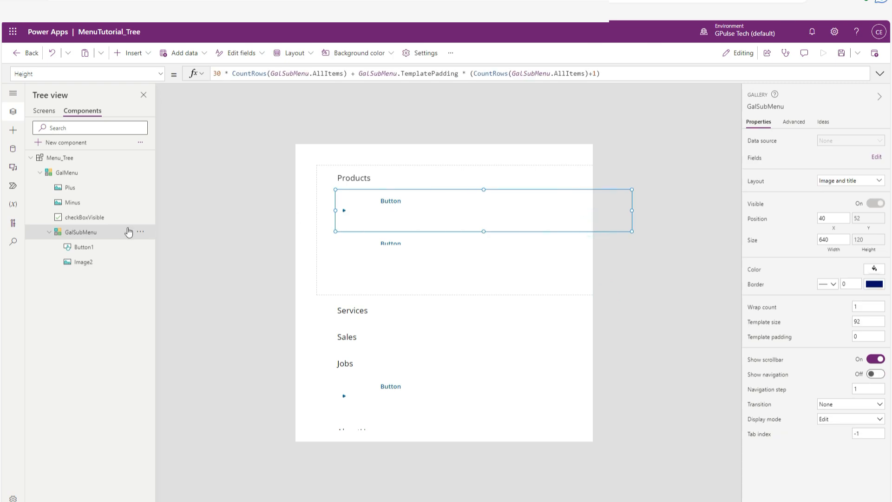
Replace Button1's Text formula with ThisItem.MenuName.
click(84, 248)
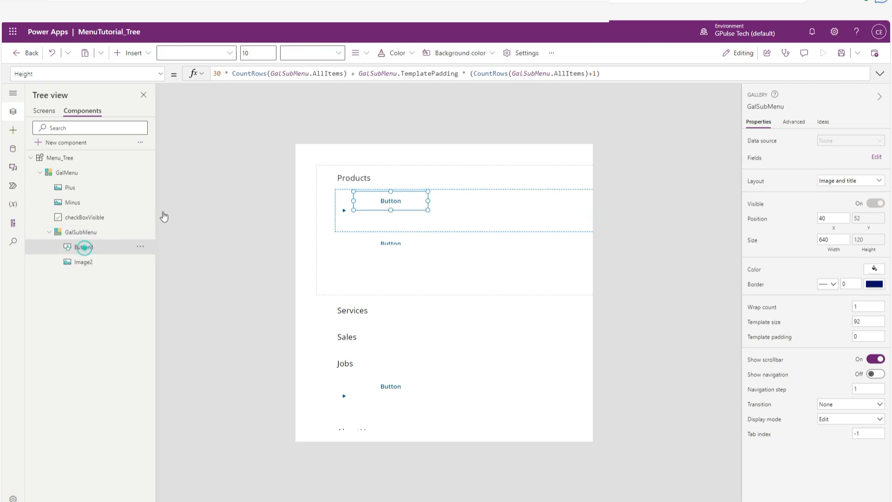
click(162, 75)
scroll(68, 185, up, 1)
scroll(69, 193, down, 10)
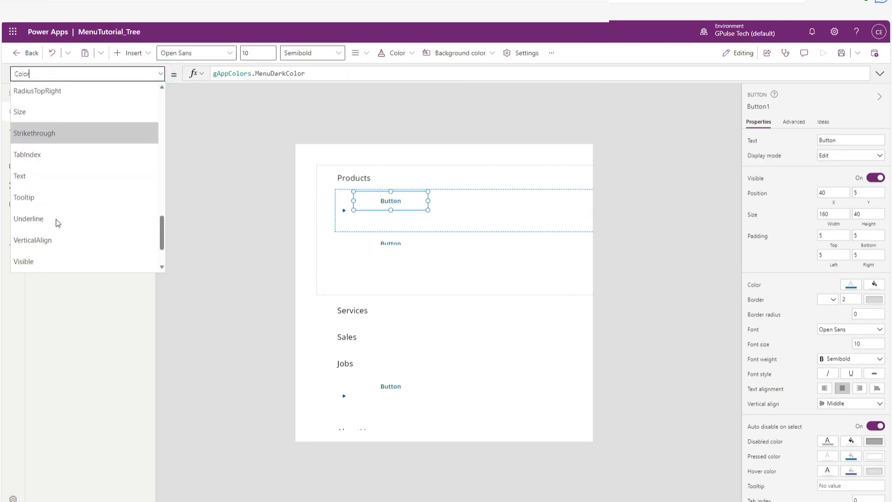
click(54, 178)
click(300, 75)
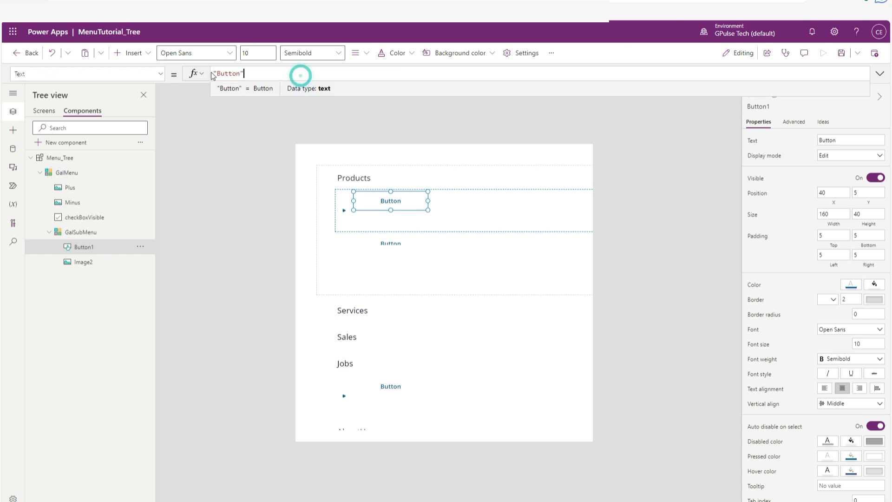
key(ctrl+a)
key(BackSpace)
text(This)
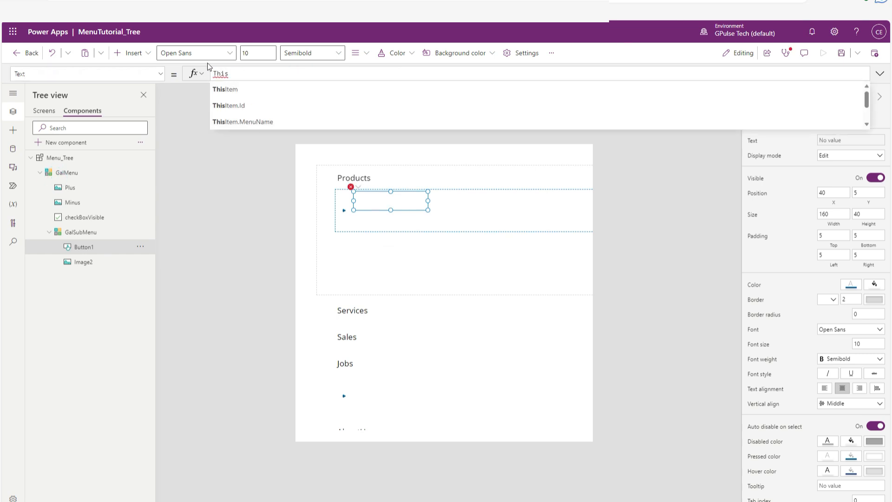
click(254, 124)
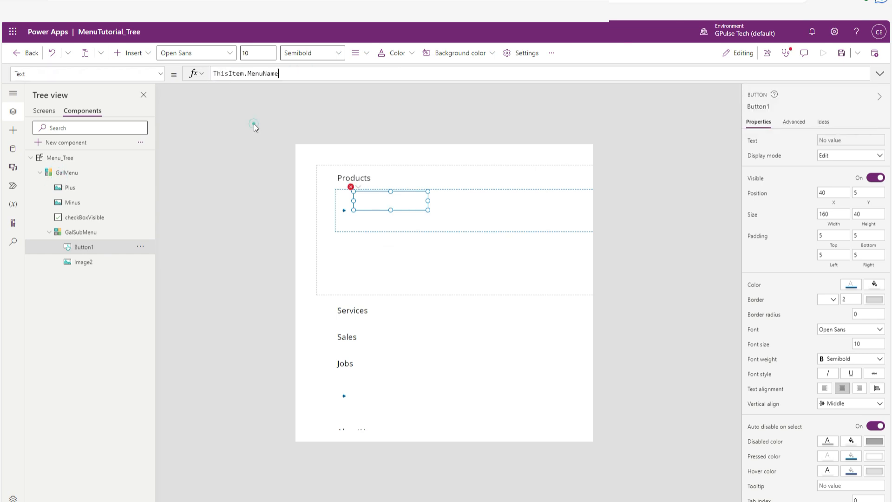
Test the menu by collapsing Products and expanding the Services and Sales submenus.
click(661, 278)
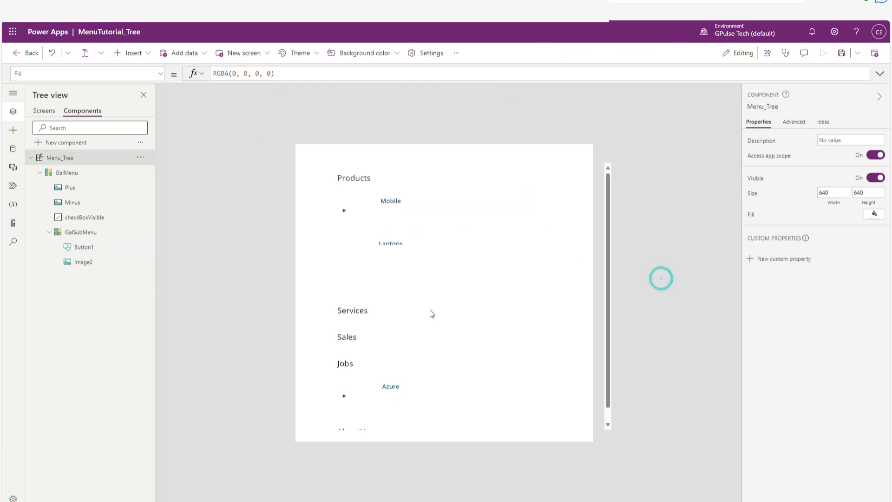
click(355, 179)
click(356, 210)
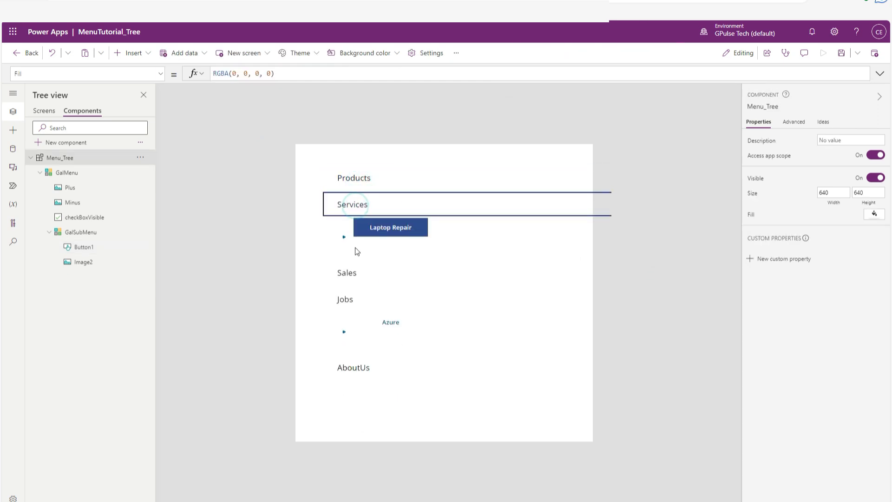
click(351, 276)
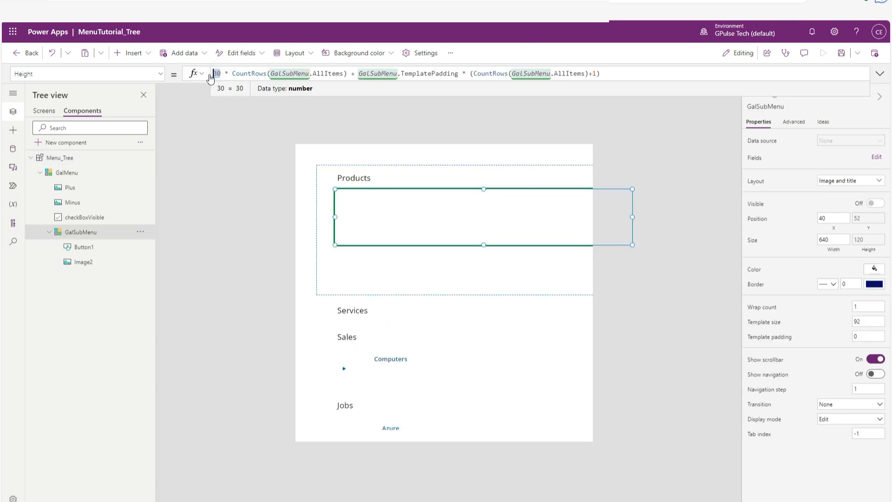
Set the row multiplier in GalSubMenu's Height formula to 20 and expand Products to check the spacing.
text(20)
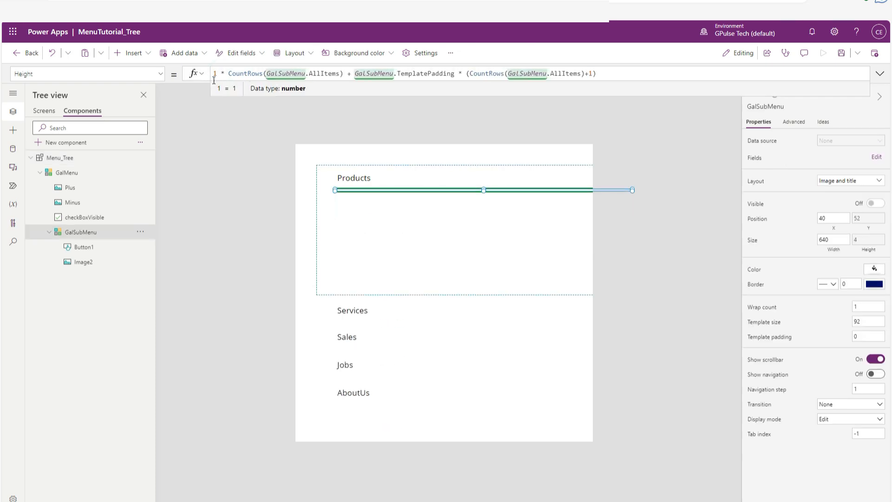
click(250, 260)
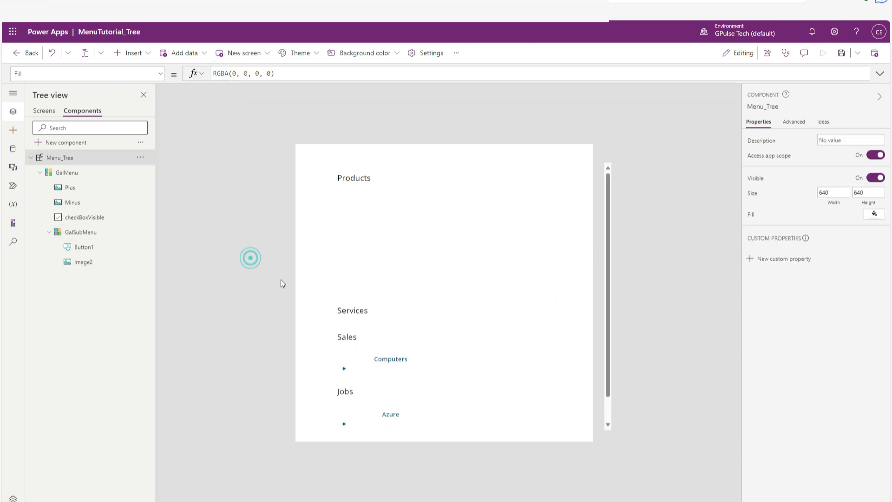
click(365, 181)
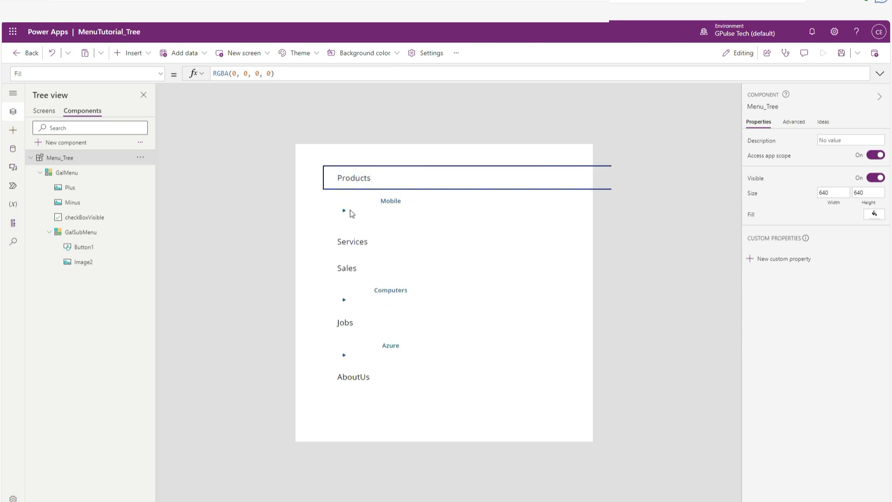
click(397, 207)
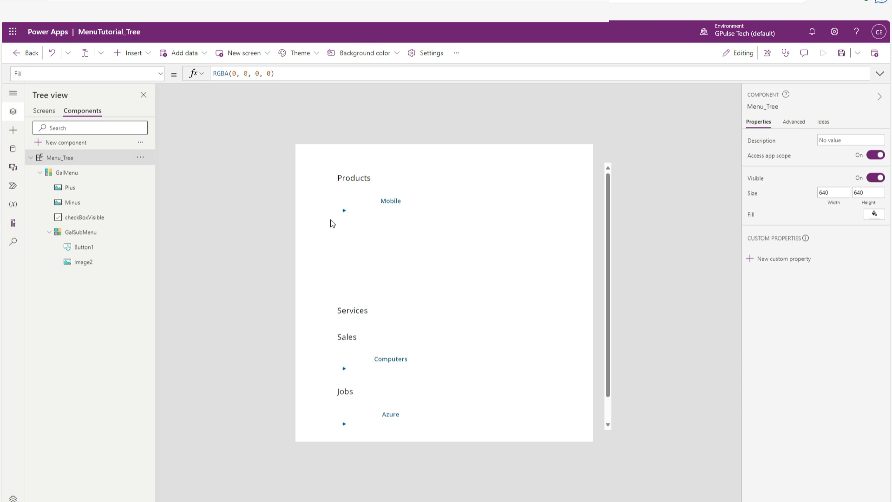
Replace Image2's Y formula with 5, and raise its Y position to 8.
click(84, 247)
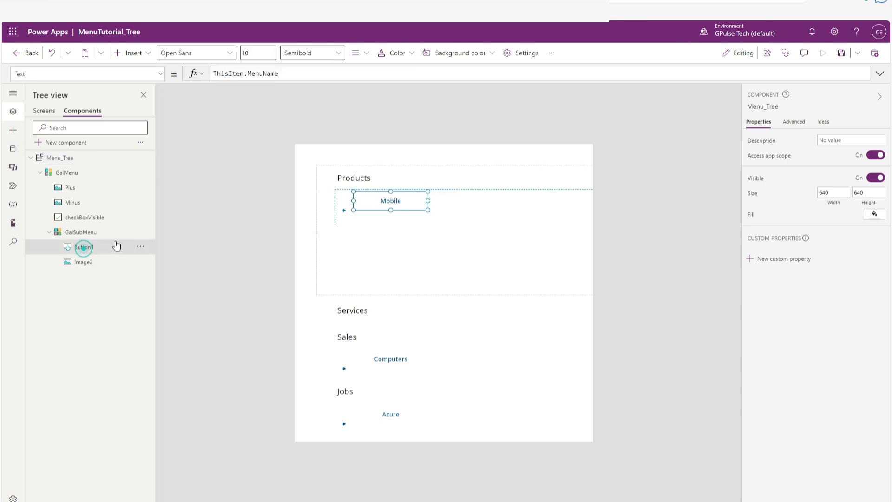
click(77, 264)
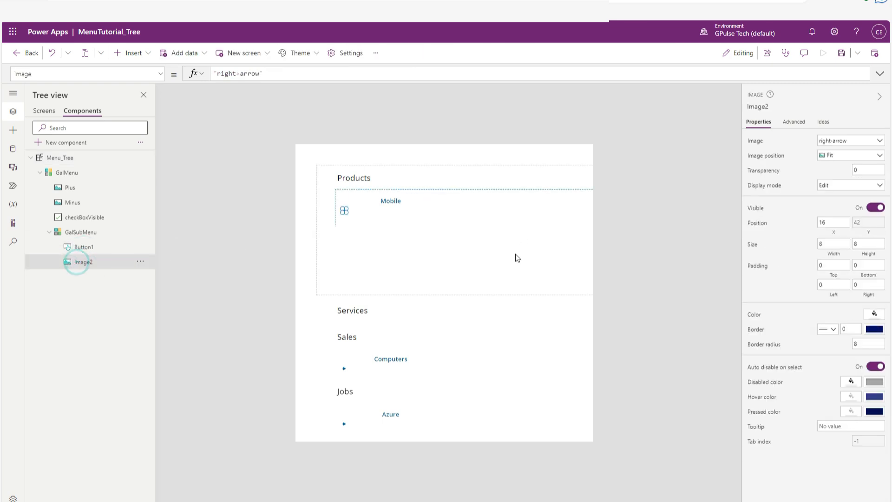
click(867, 222)
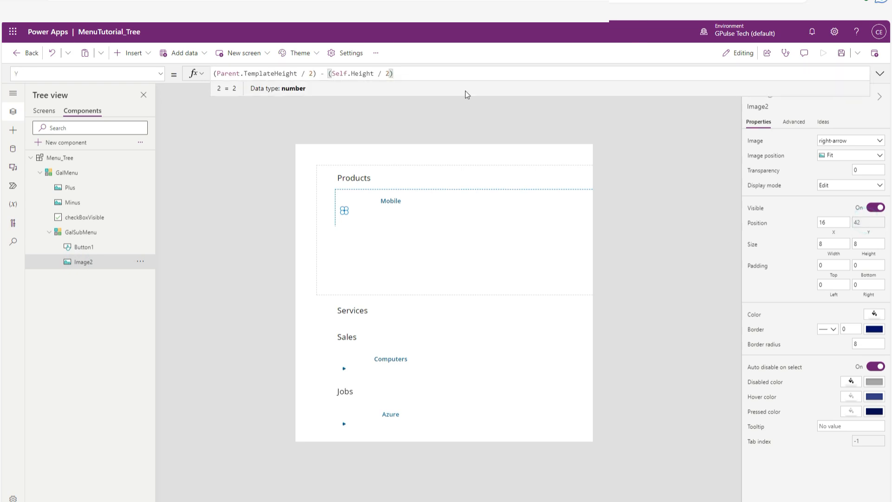
key(ctrl+a)
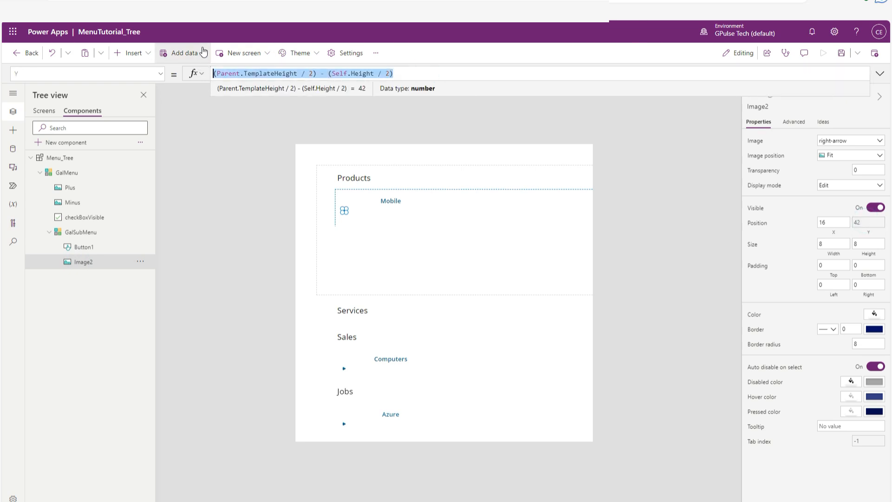
text(5)
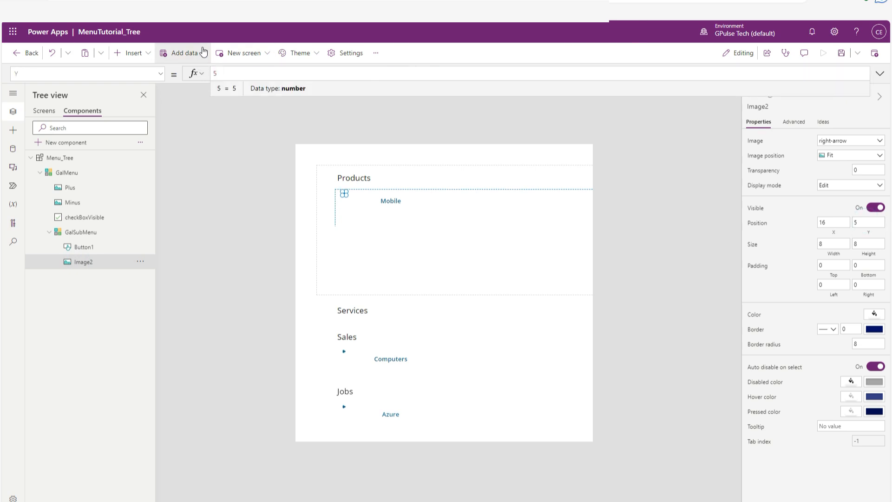
click(859, 223)
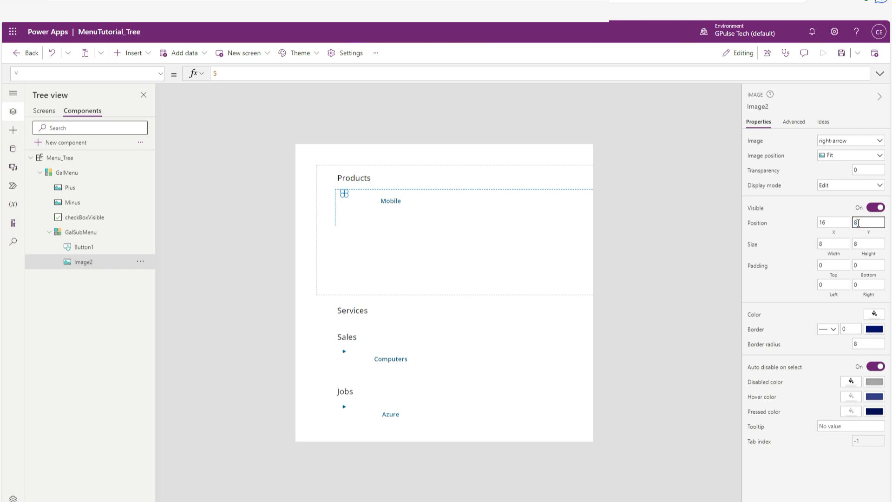
click(713, 277)
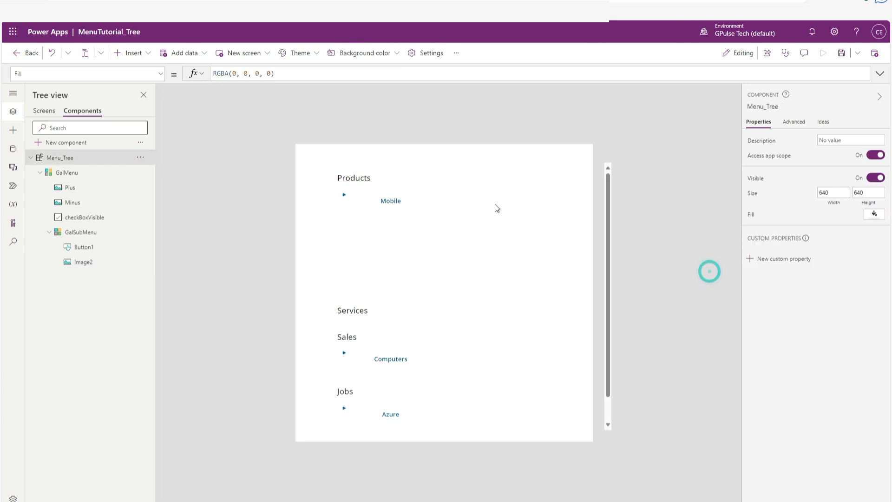
Set Button1's top, bottom, left and right padding to 0.
click(408, 204)
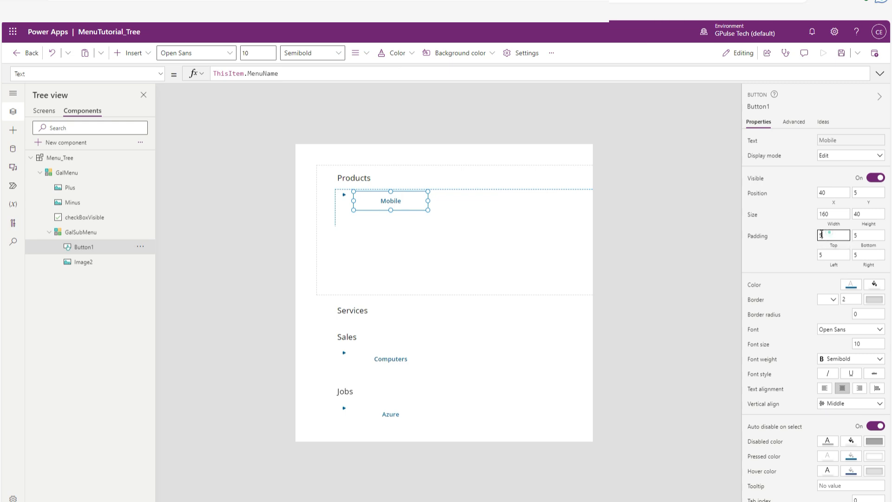
text(0)
key(Tab)
key(Tab)
key(BackSpace)
key(Tab)
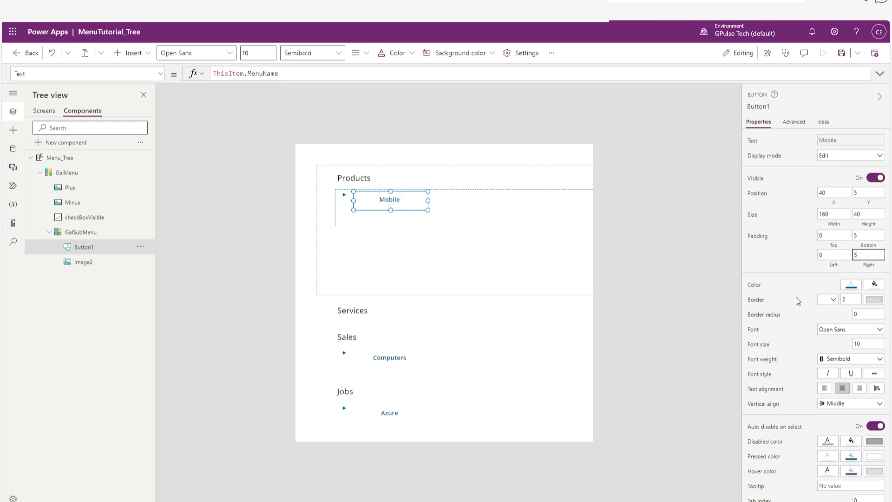
key(BackSpace)
click(854, 235)
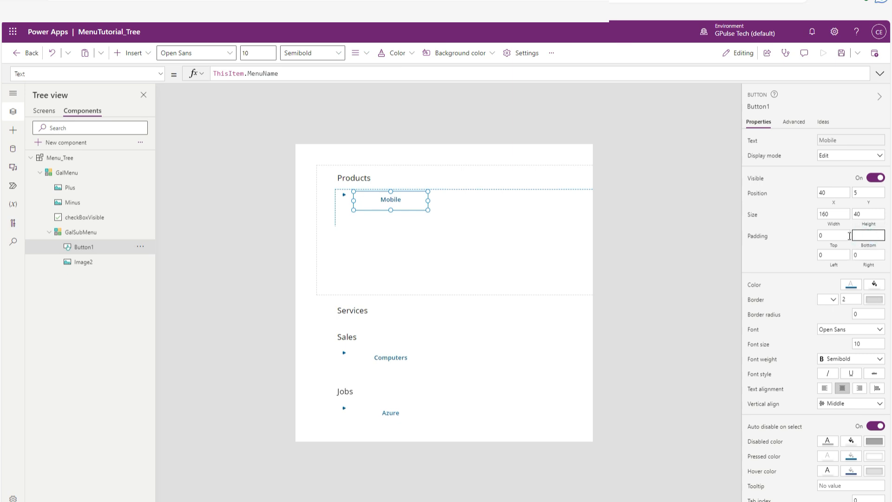
click(834, 234)
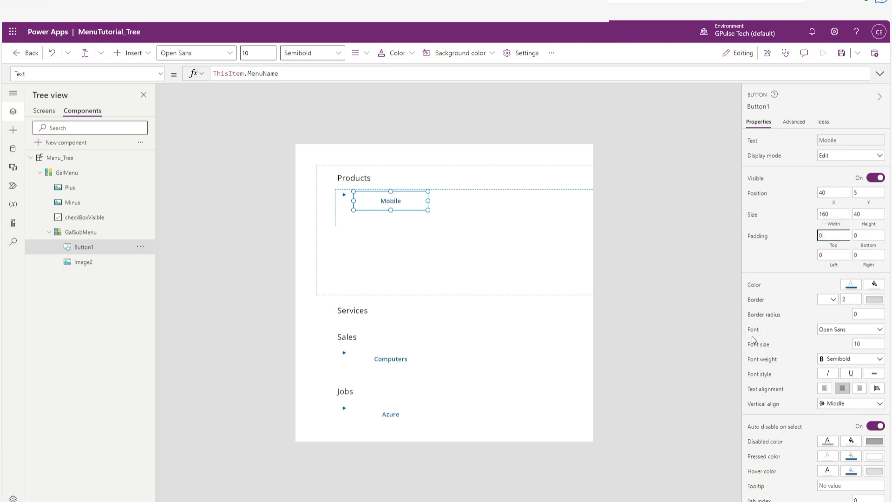
Set Image2's Y position to 15.
click(72, 263)
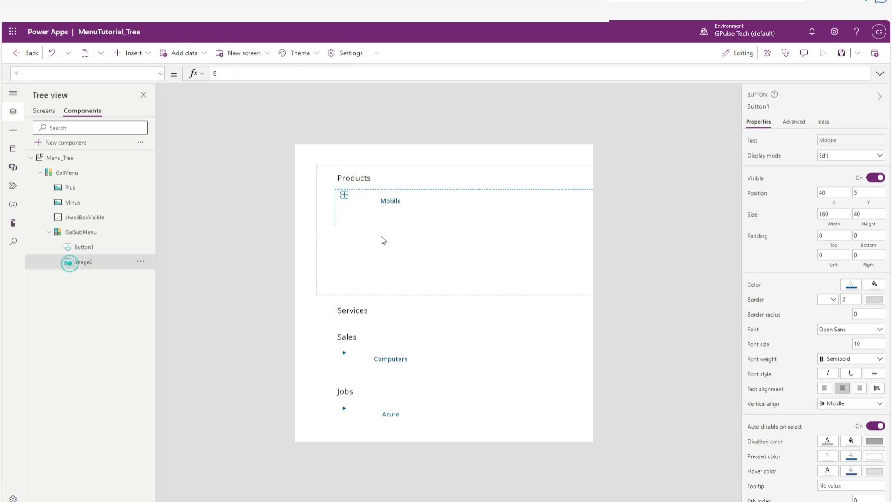
click(874, 222)
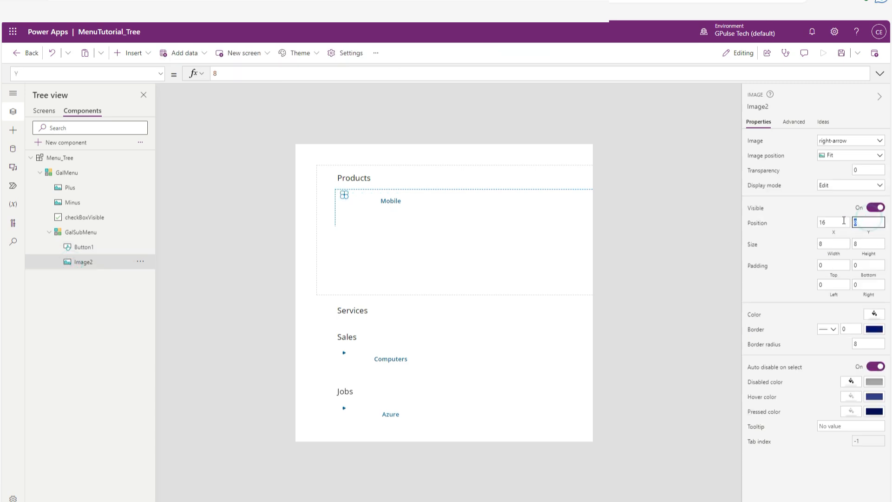
text(15)
click(654, 277)
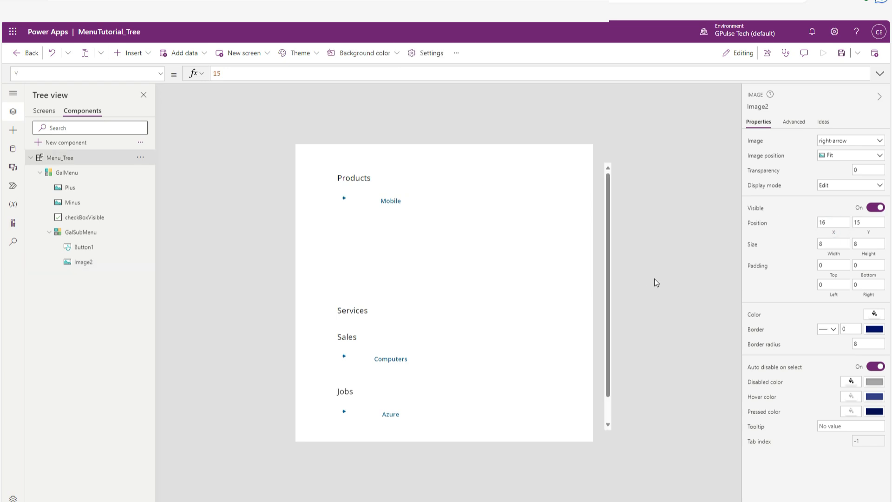
Shrink GalSubMenu's row template to a height of about 45 and narrow the gallery to about 425 wide.
click(392, 218)
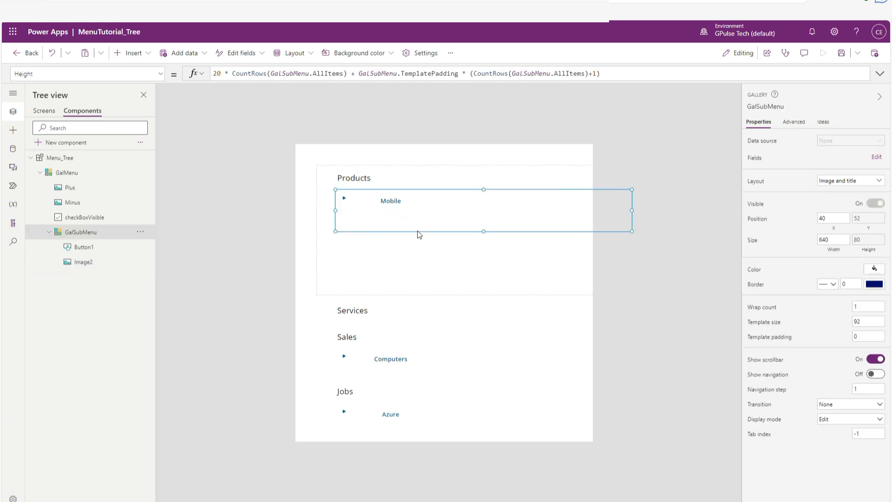
drag(483, 230, 482, 225)
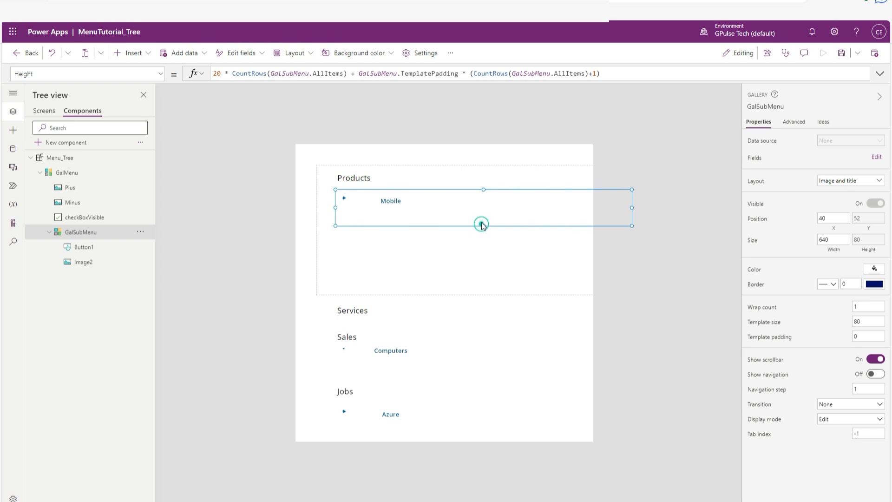
drag(482, 225, 479, 209)
drag(632, 198, 534, 199)
Set GalSubMenu's template size to 25.
click(868, 321)
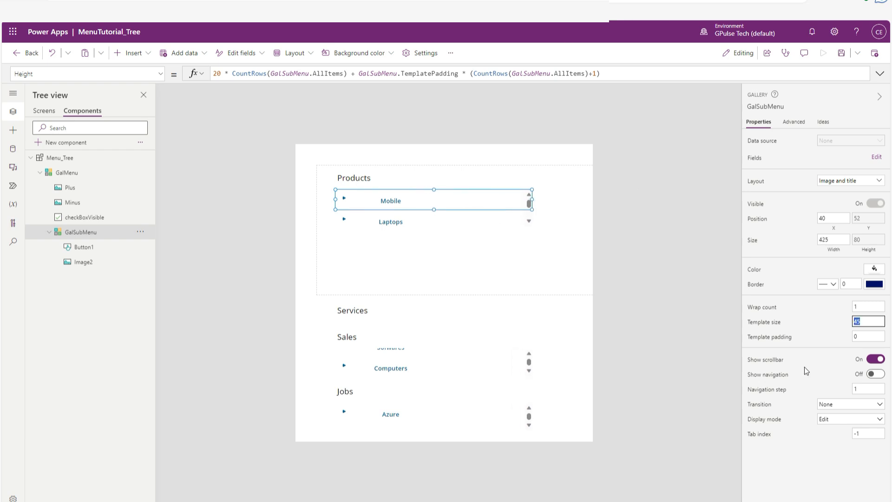
click(804, 367)
click(641, 336)
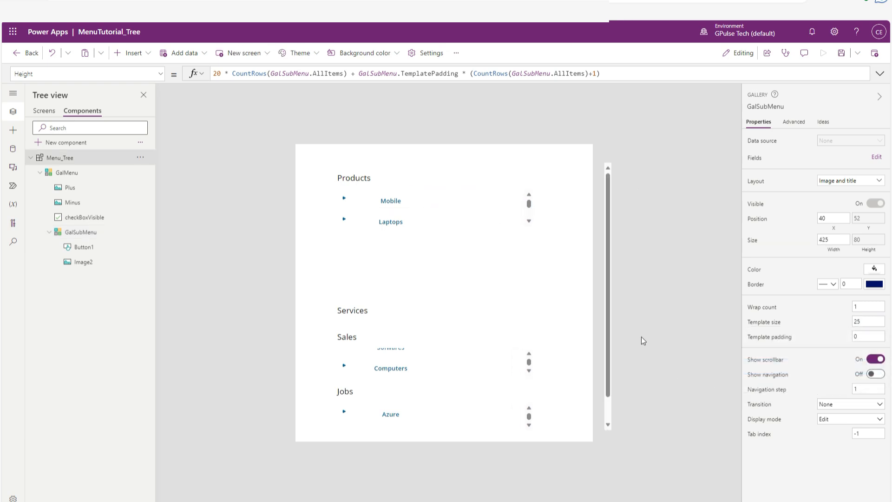
Increase GalSubMenu's height so all four Products sub-items, from Mobile to Desktops, fit without scrolling.
click(431, 212)
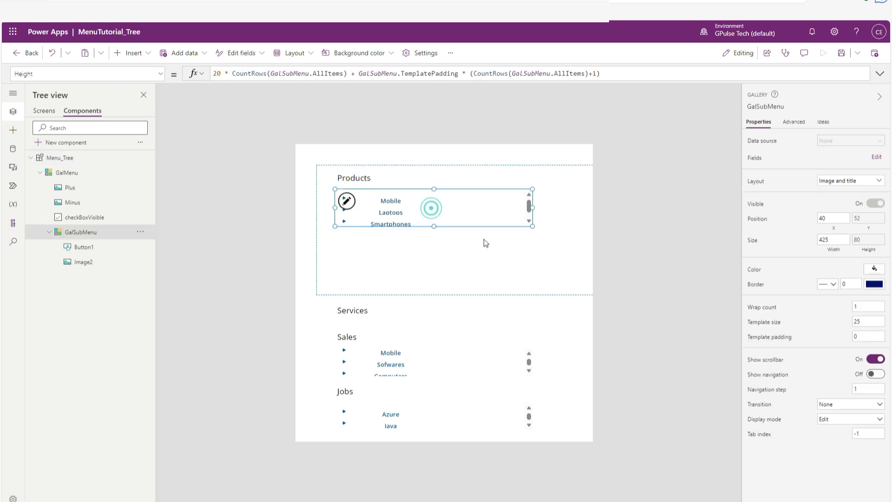
drag(434, 226, 434, 250)
click(635, 247)
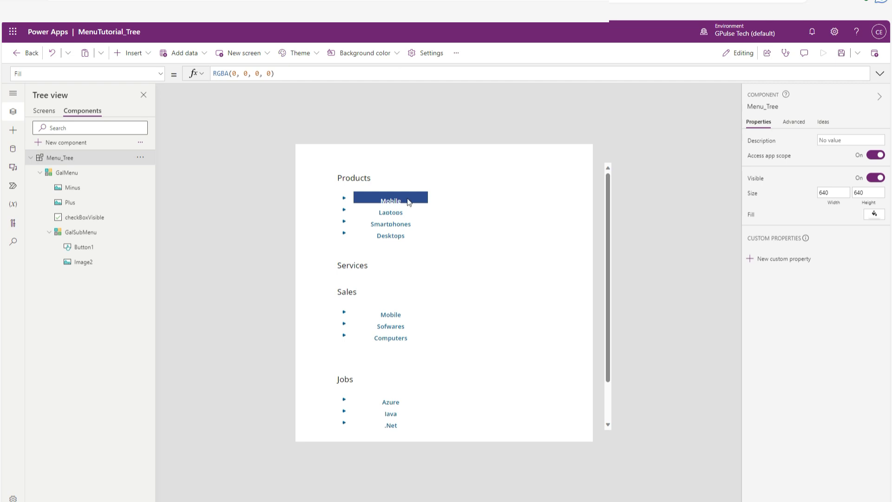
Clear the ColorFade formula from Button1's HoverFill property.
click(84, 248)
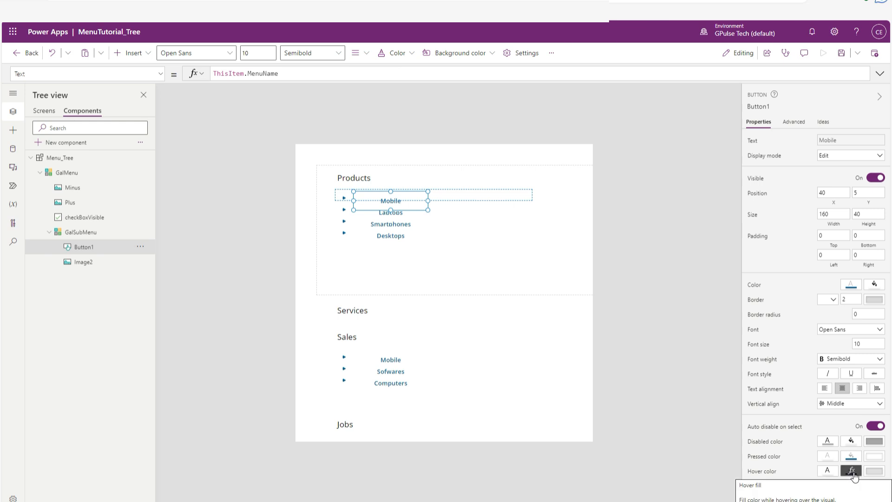
click(159, 78)
scroll(75, 232, up, 6)
click(70, 235)
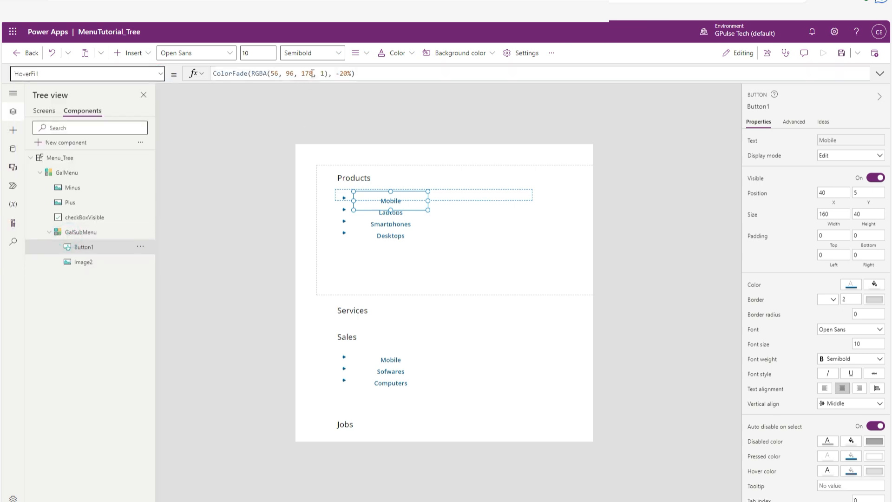
drag(362, 73, 207, 73)
key(BackSpace)
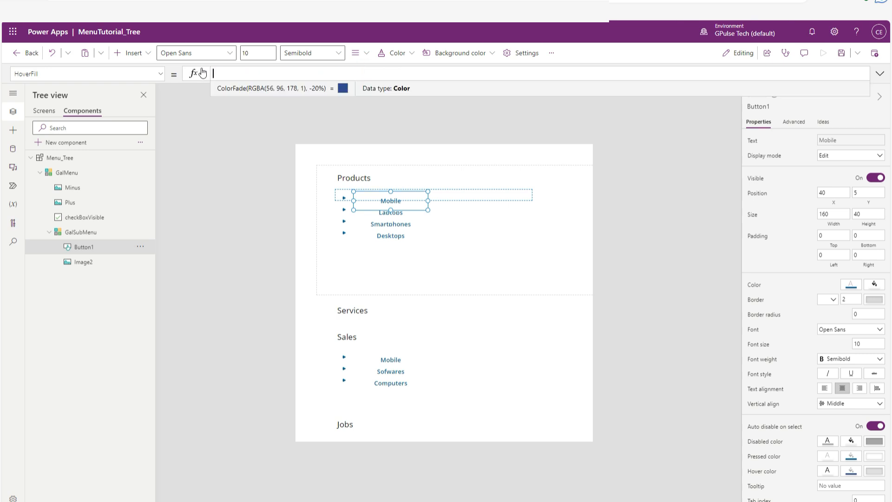
click(222, 194)
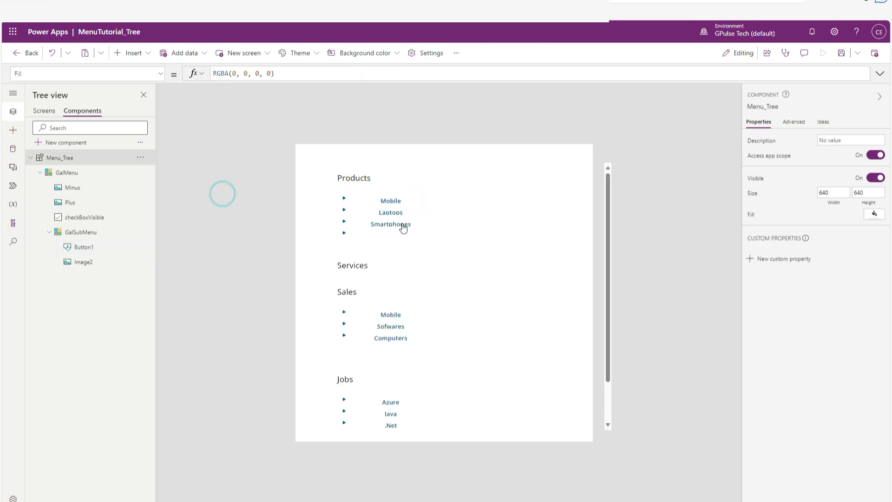
Set Button1's HoverColor property to gAppColors.MenuDarkColor.
click(394, 207)
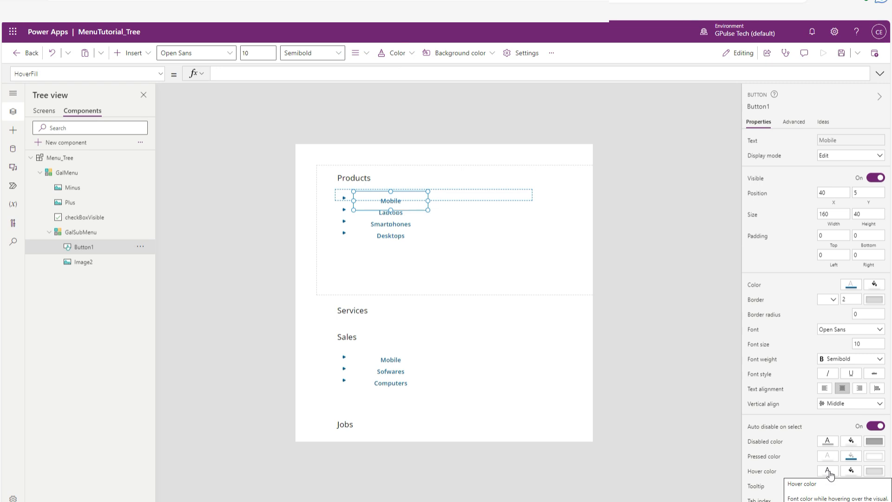
click(828, 471)
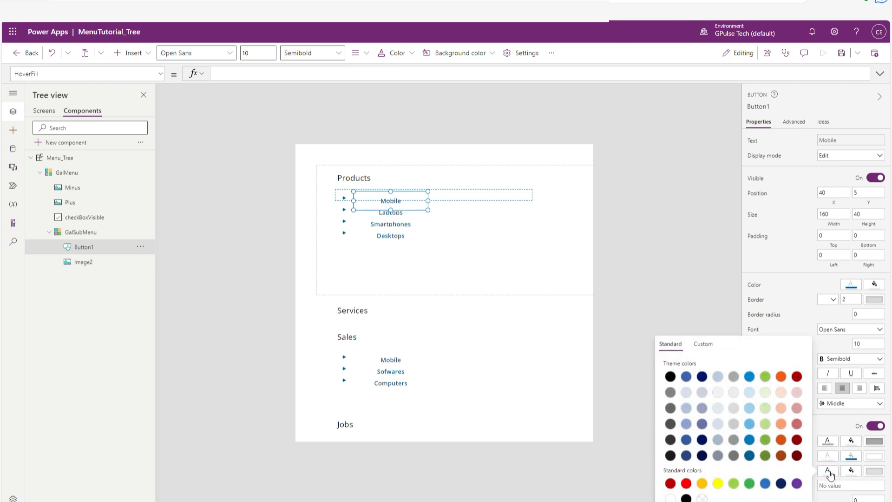
click(830, 474)
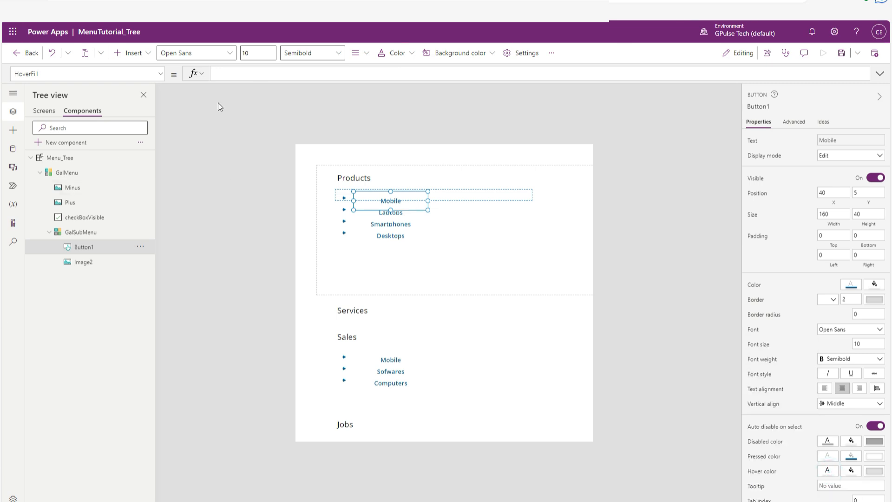
click(161, 76)
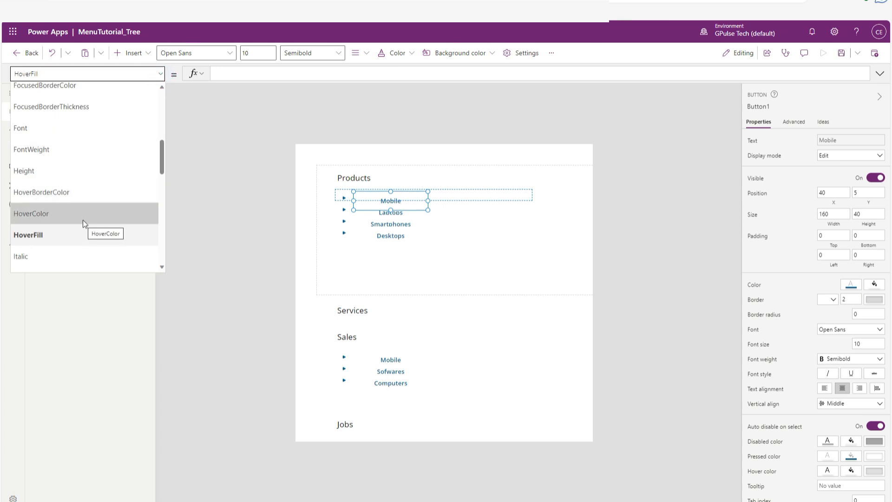
click(83, 219)
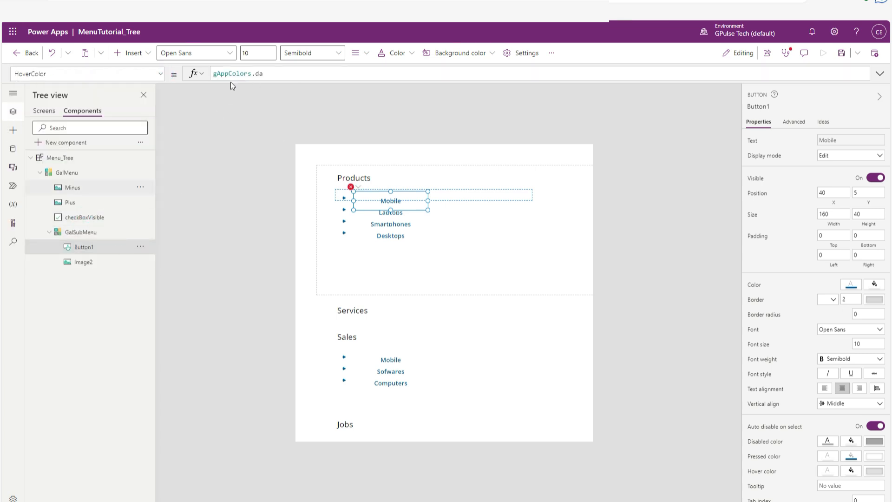
click(292, 73)
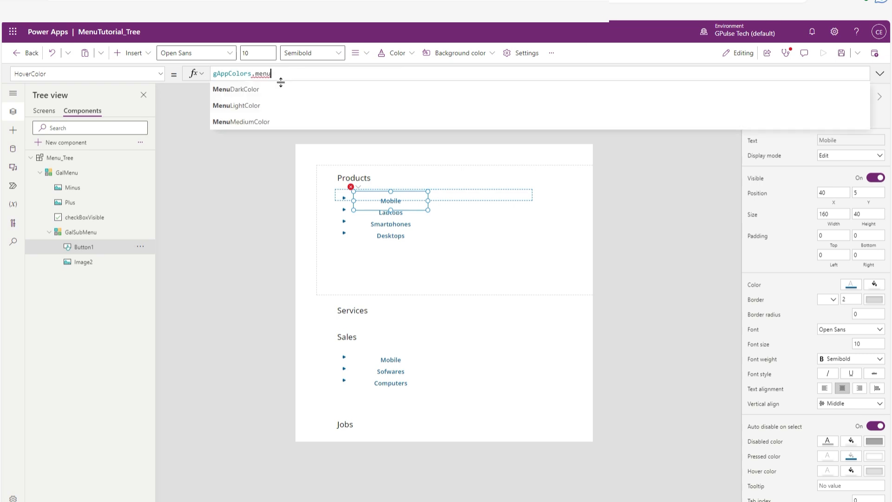
text(menu)
click(280, 89)
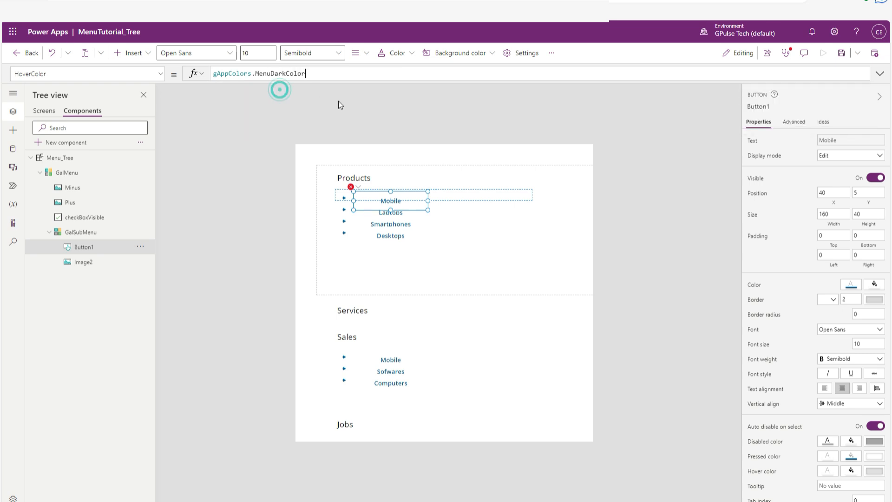
click(662, 234)
click(656, 285)
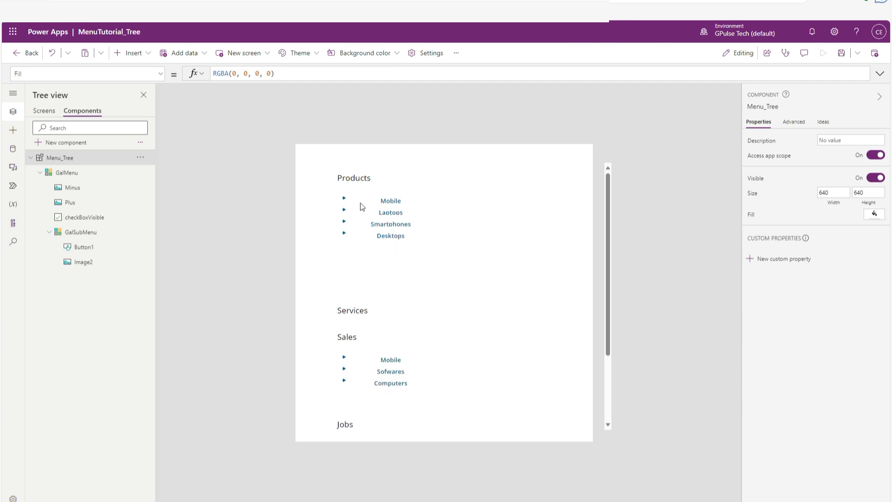
Save the MenuTutorial_Tree app.
click(364, 180)
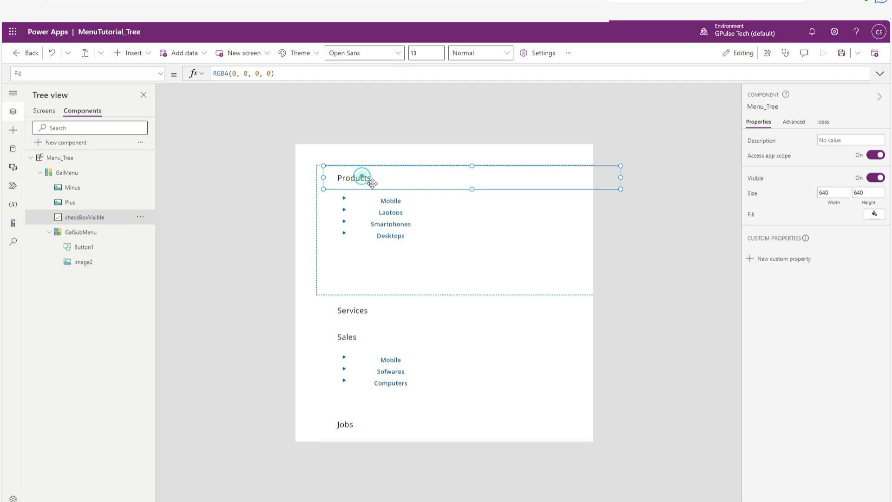
click(670, 303)
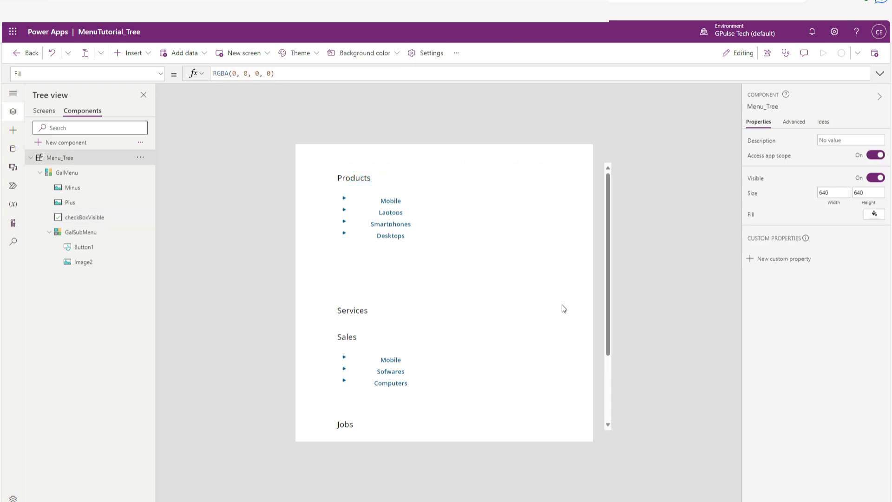
key(ctrl+s)
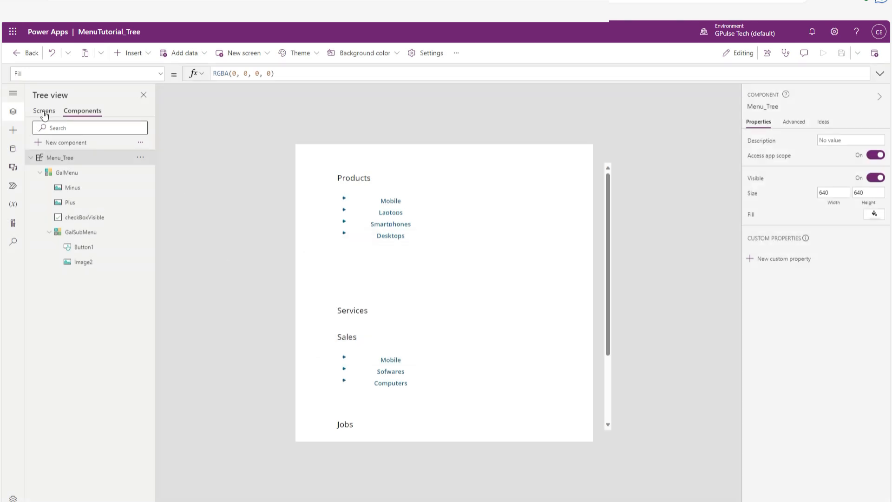
Insert the custom Menu_Tree component on the Mobile screen.
click(44, 112)
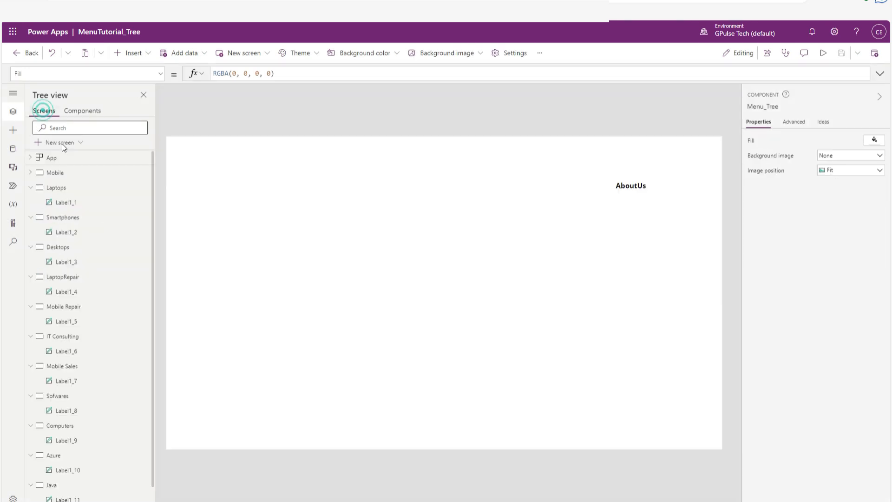
click(31, 173)
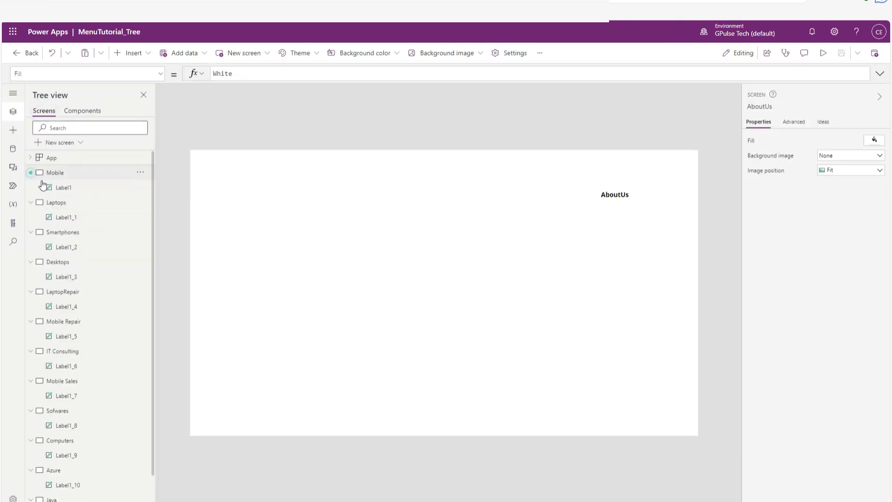
click(62, 176)
click(294, 216)
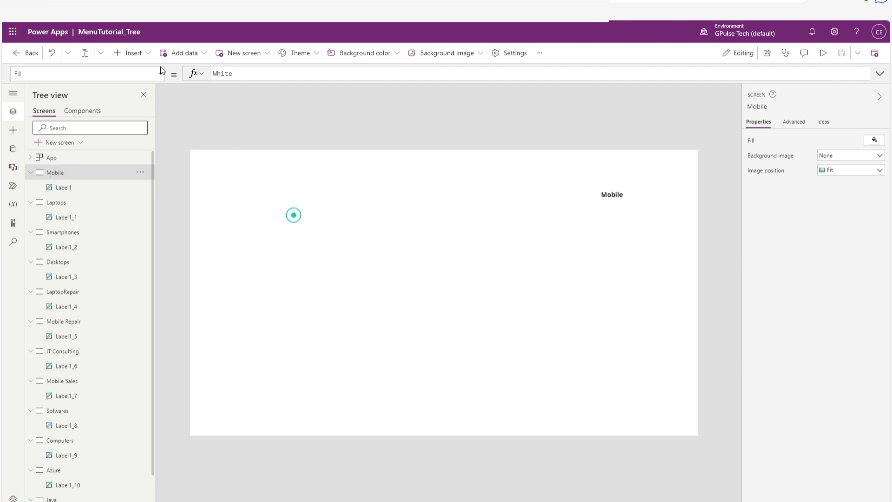
click(148, 53)
scroll(140, 231, down, 1)
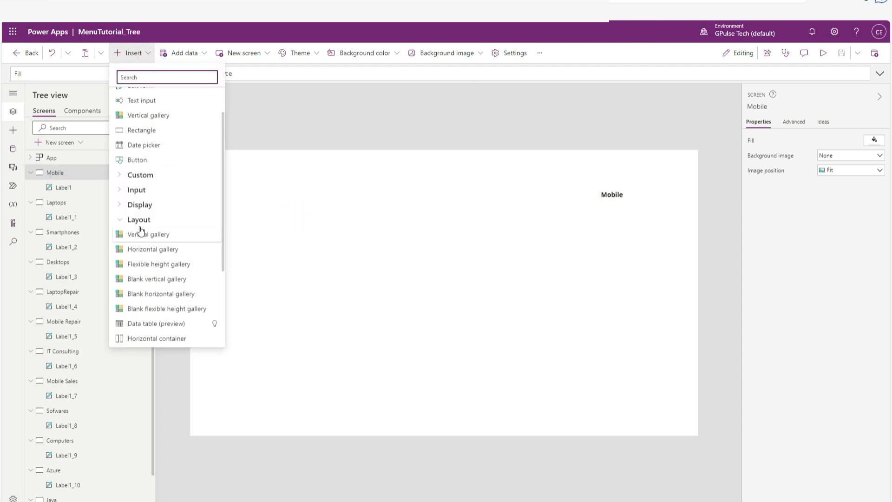
click(137, 175)
click(142, 190)
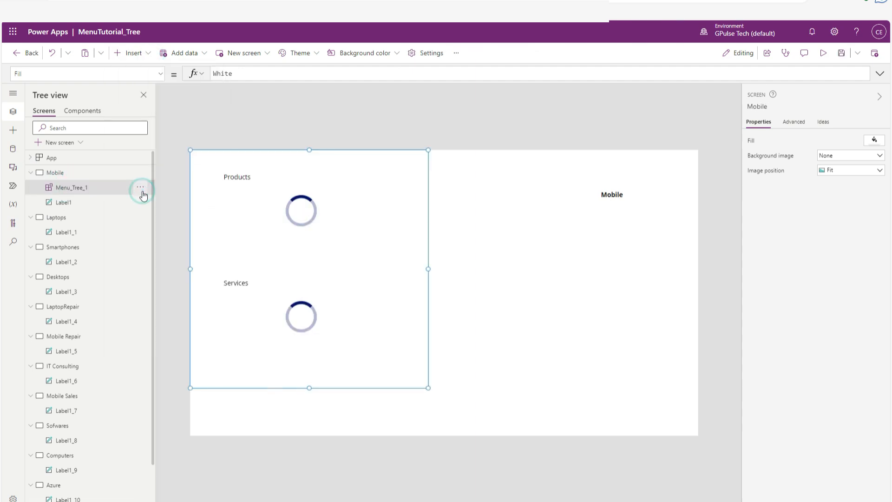
Resize the inserted menu component to about 426 wide and stretch it to the full screen height of 768.
drag(428, 268, 348, 269)
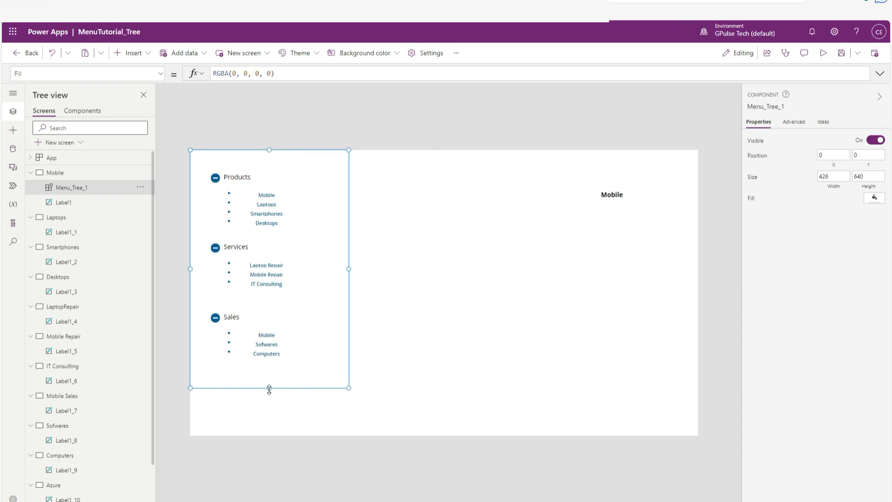
drag(269, 389, 274, 441)
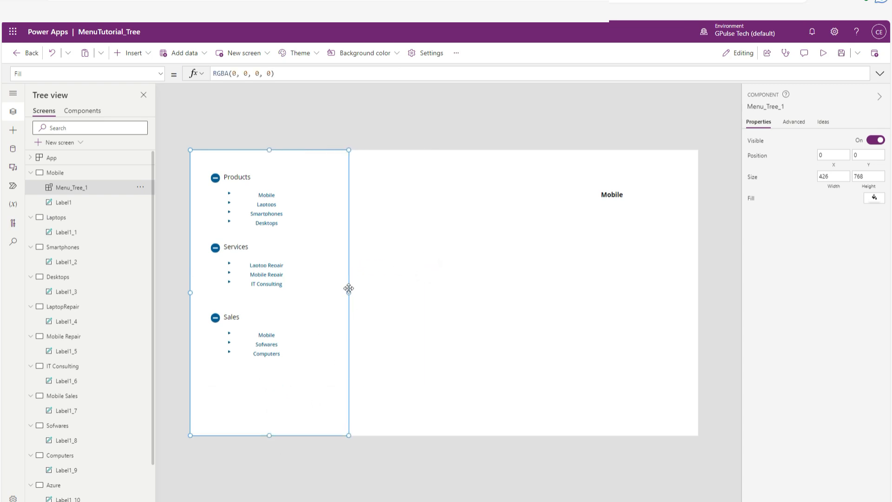
click(374, 295)
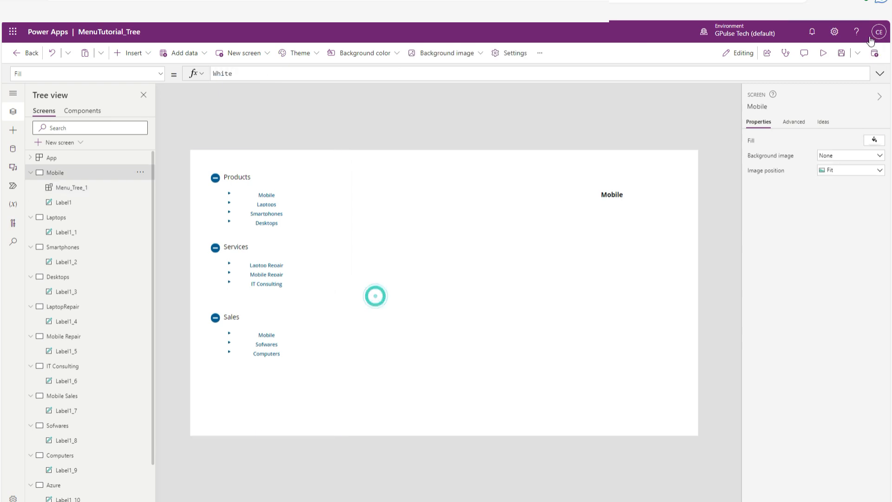
Preview the app and collapse the Products, Services, Sales, Jobs and AboutUs menus.
click(820, 57)
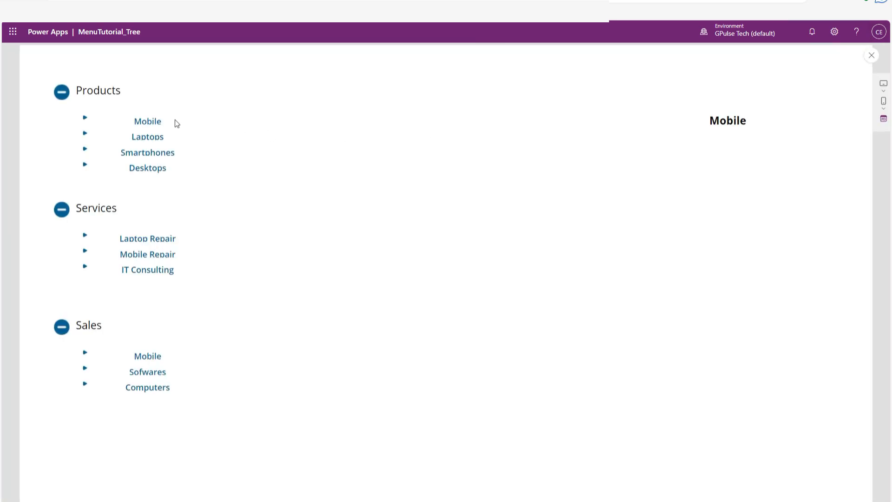
click(96, 96)
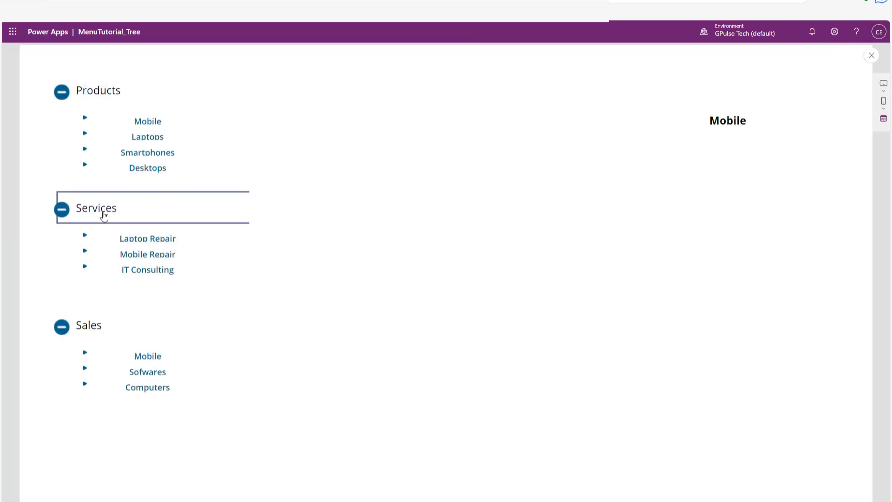
click(103, 212)
click(107, 94)
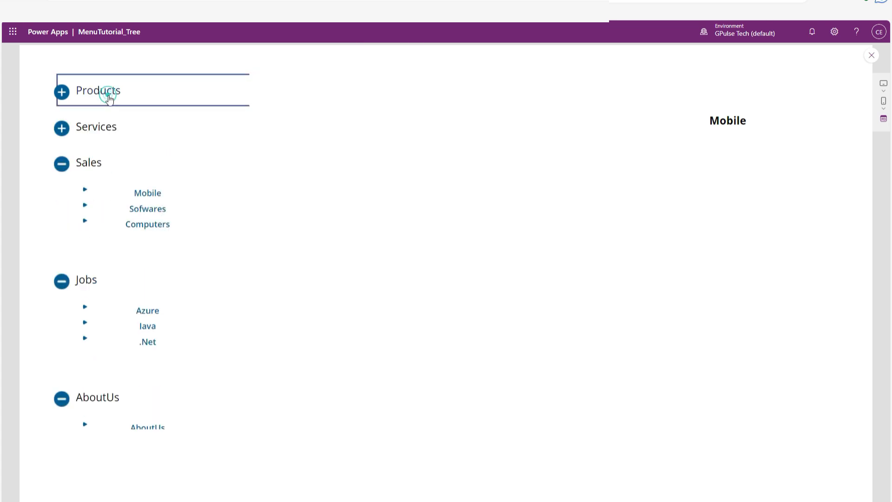
click(97, 161)
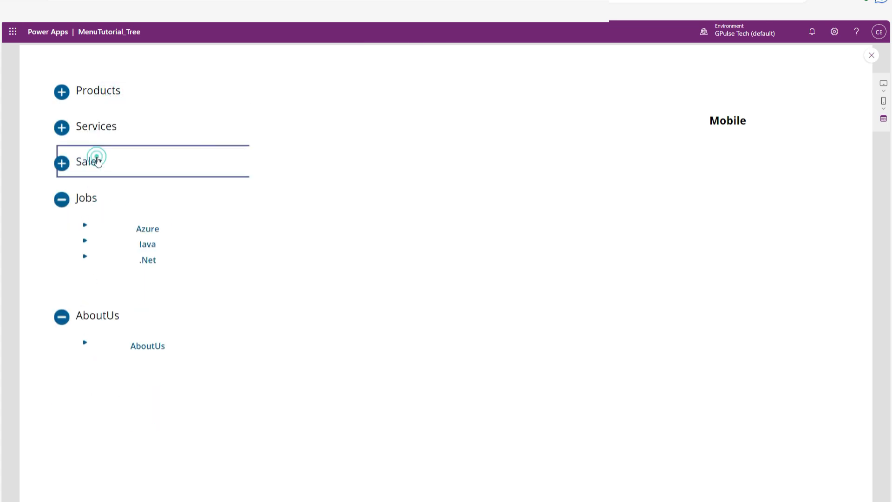
click(94, 198)
click(100, 239)
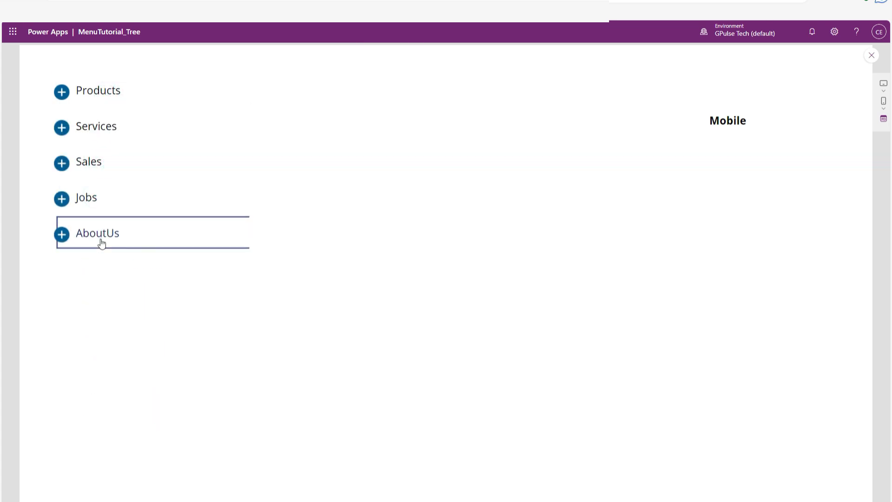
Test the Products, Services and Sales menus by repeatedly expanding and collapsing them, and close the preview.
click(113, 94)
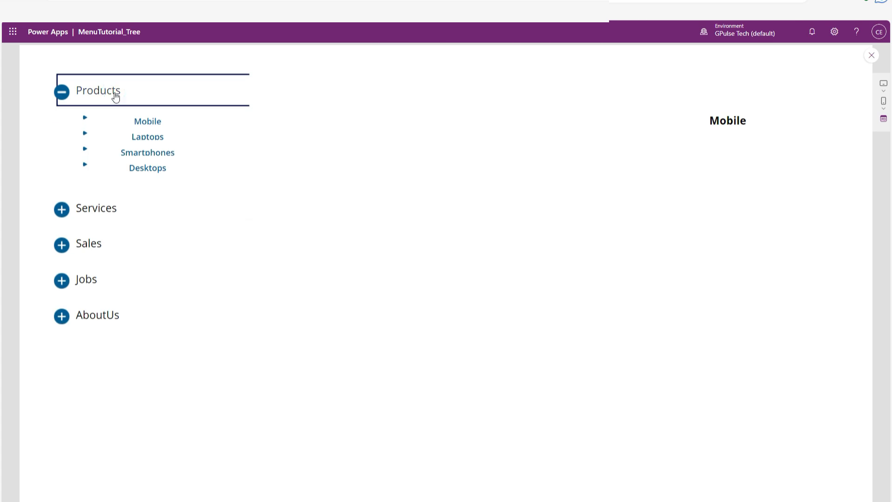
click(116, 95)
click(116, 95)
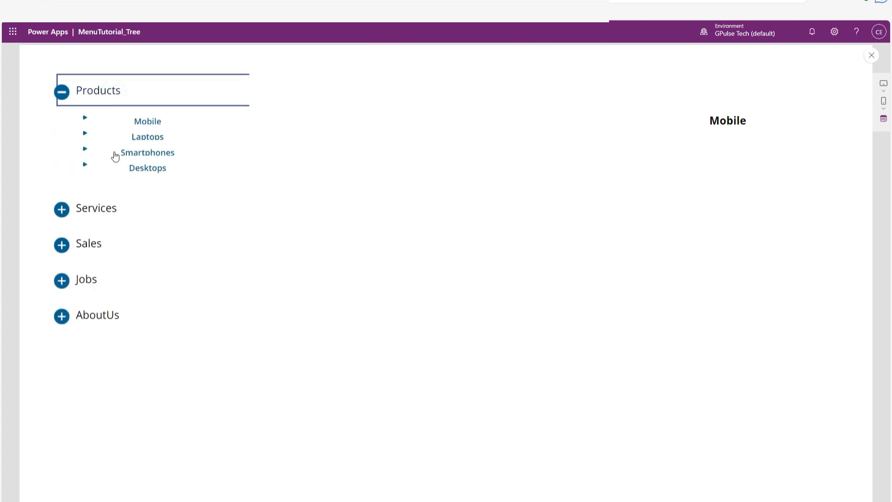
click(110, 212)
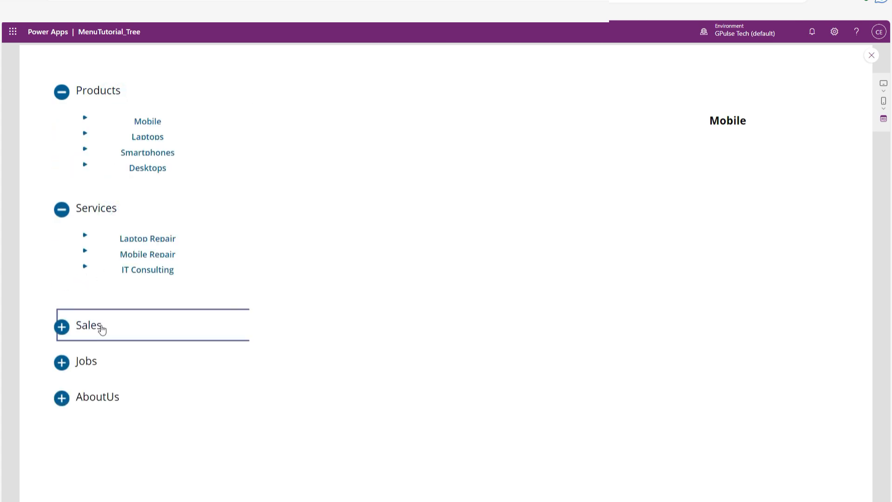
click(101, 328)
click(101, 328)
click(118, 208)
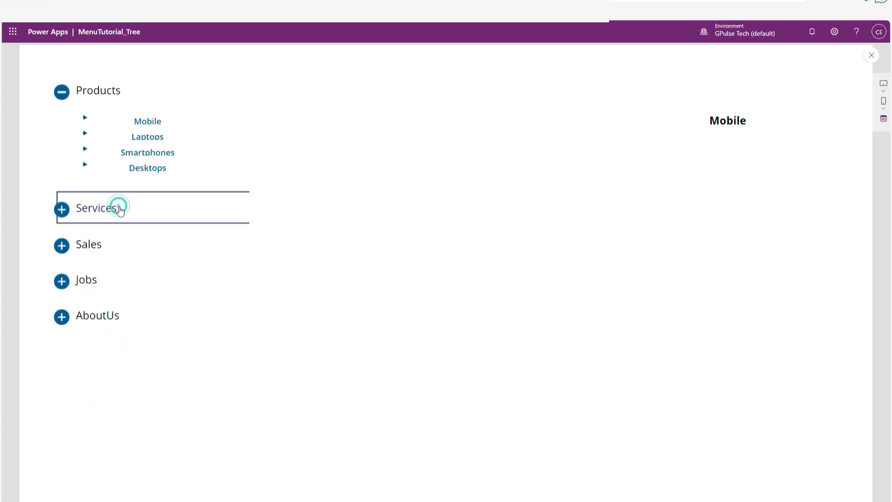
click(119, 208)
click(104, 91)
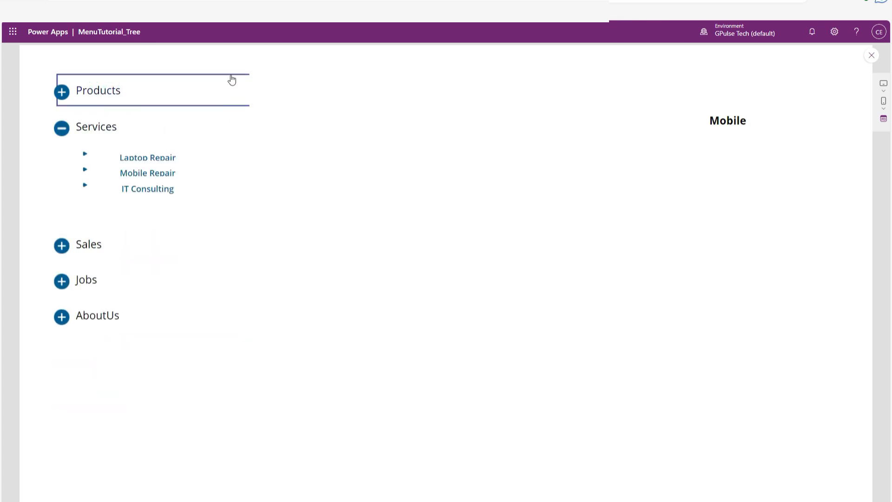
click(101, 129)
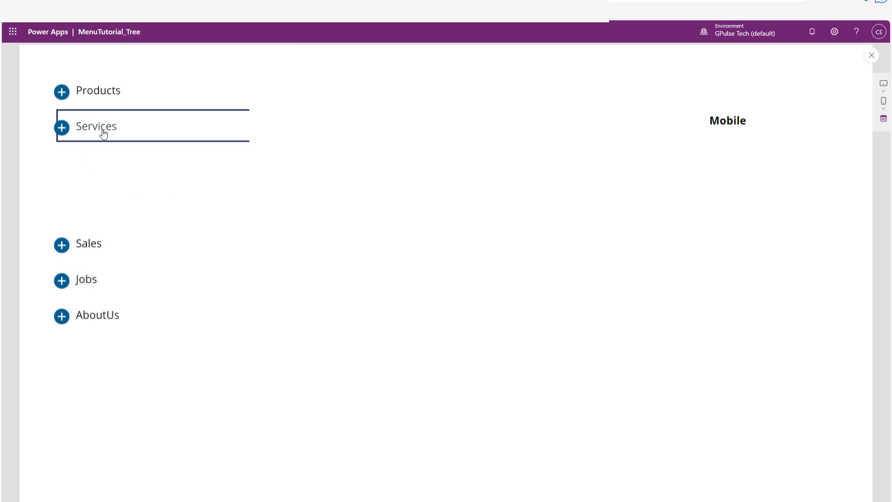
click(101, 96)
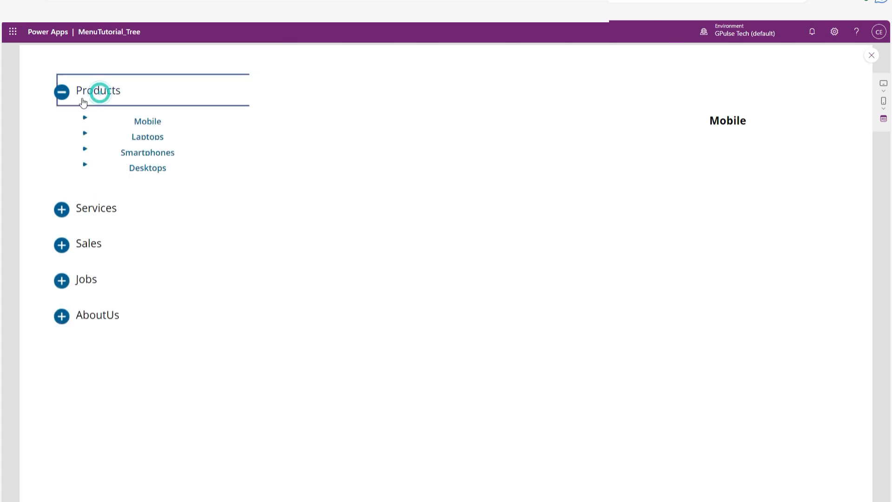
click(106, 97)
click(872, 55)
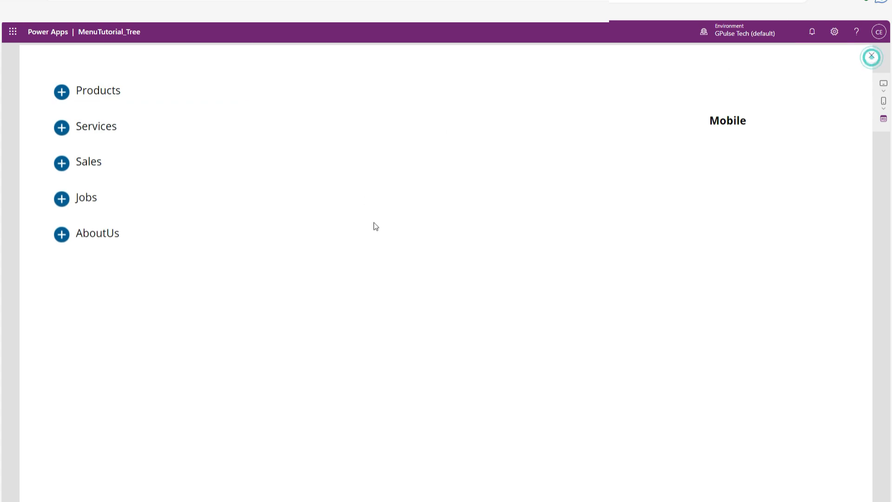
In the Menu_Tree component, set the checkBoxVisible parent menu text to font size 10 and its border style to none.
click(90, 115)
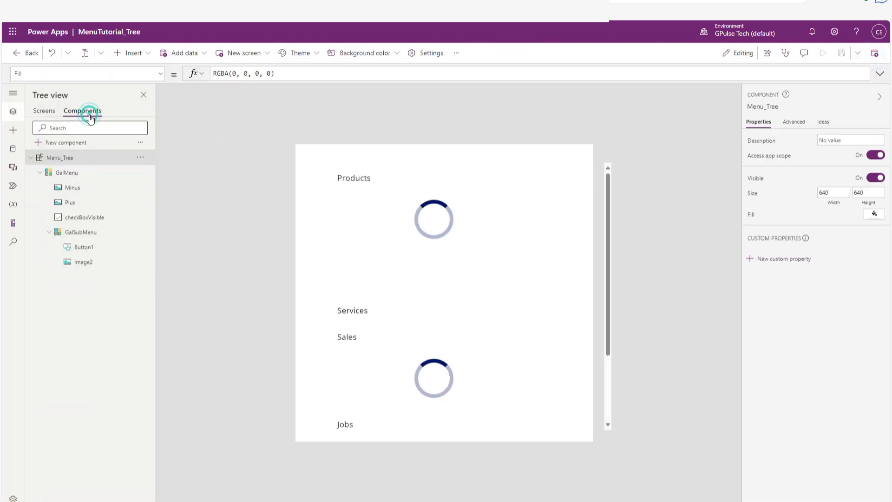
click(365, 179)
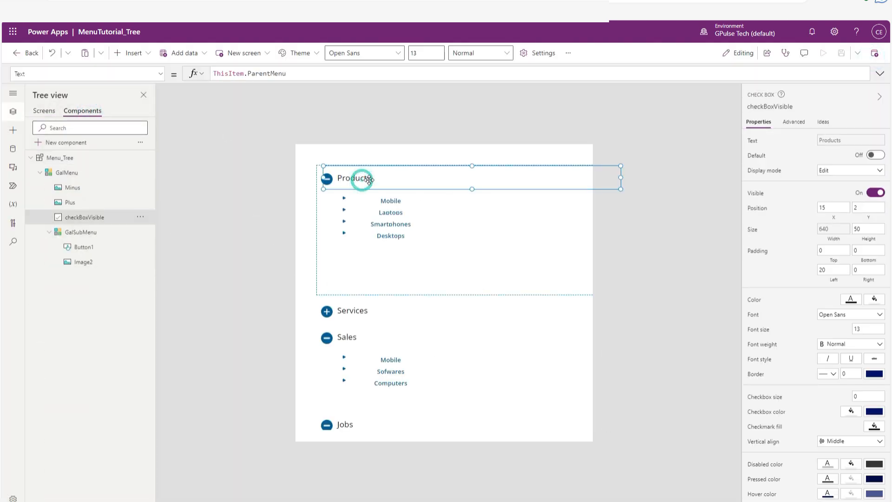
click(867, 329)
text(10)
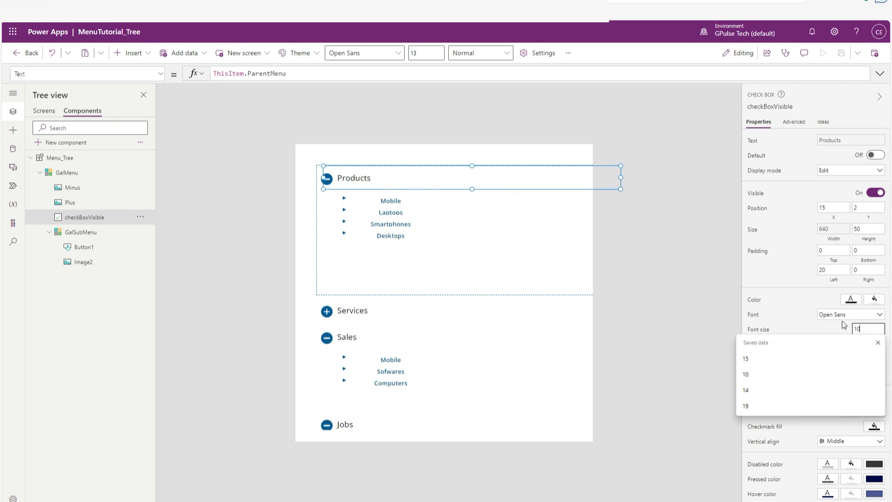
key(Return)
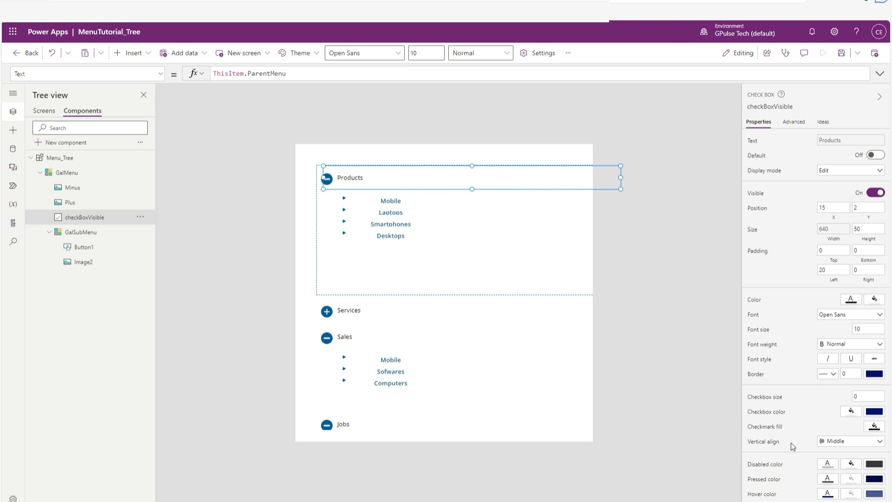
click(829, 371)
click(824, 401)
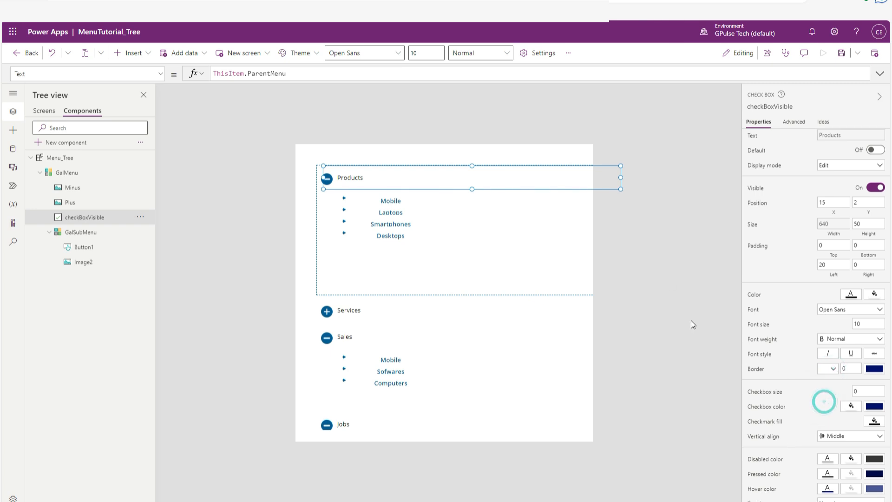
click(680, 313)
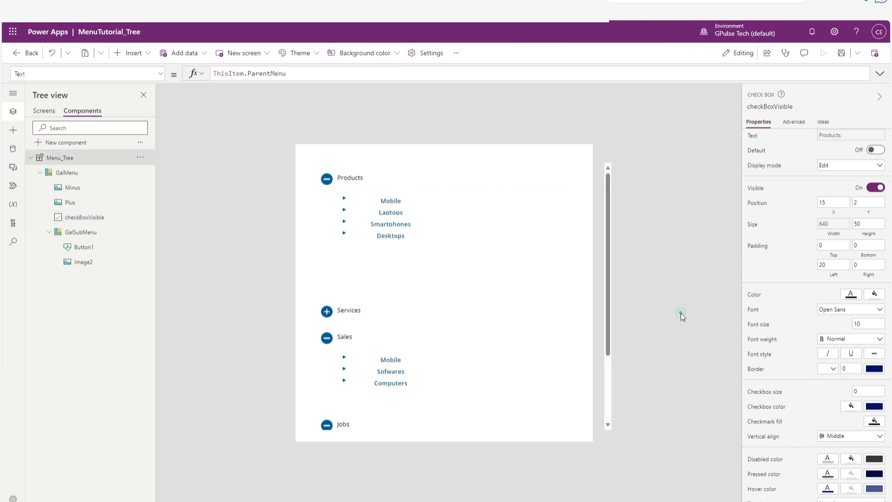
Shorten the GalMenu gallery's item template to a size of about 177.
click(382, 177)
click(393, 179)
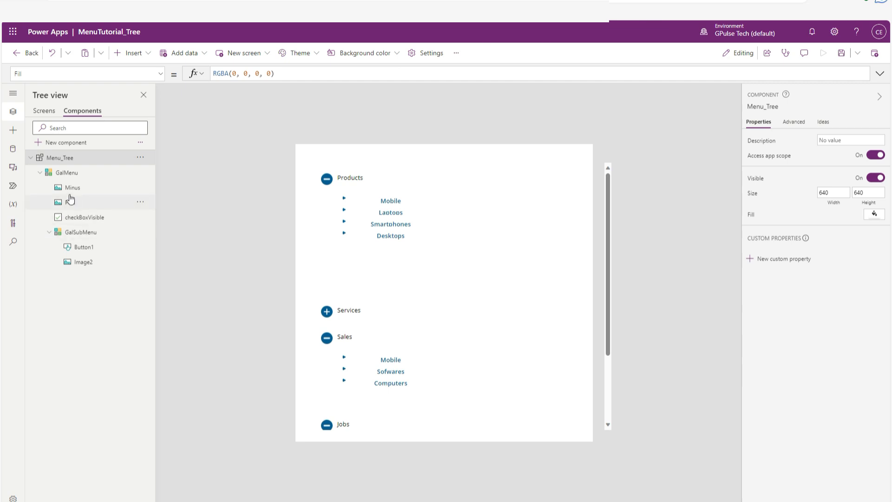
click(413, 250)
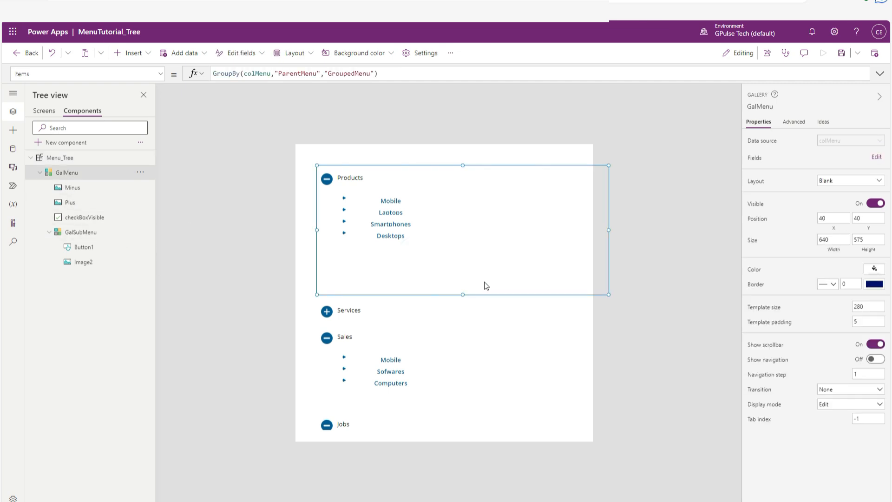
drag(464, 293, 456, 247)
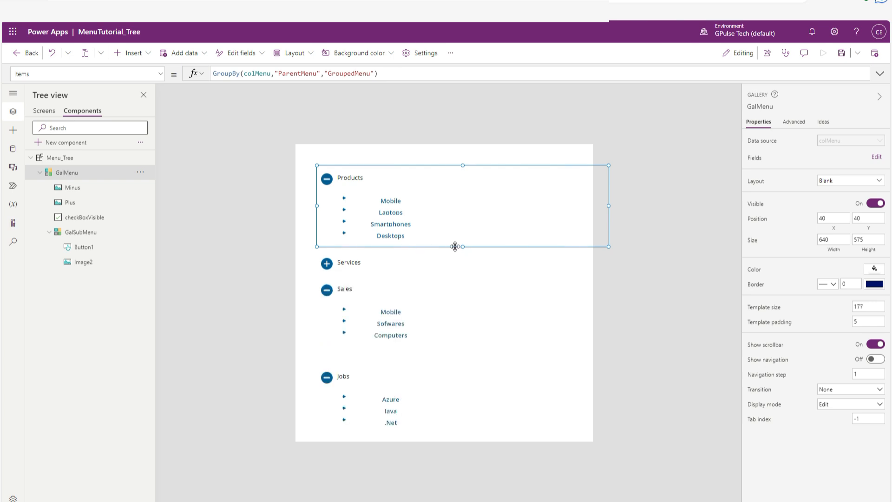
click(649, 295)
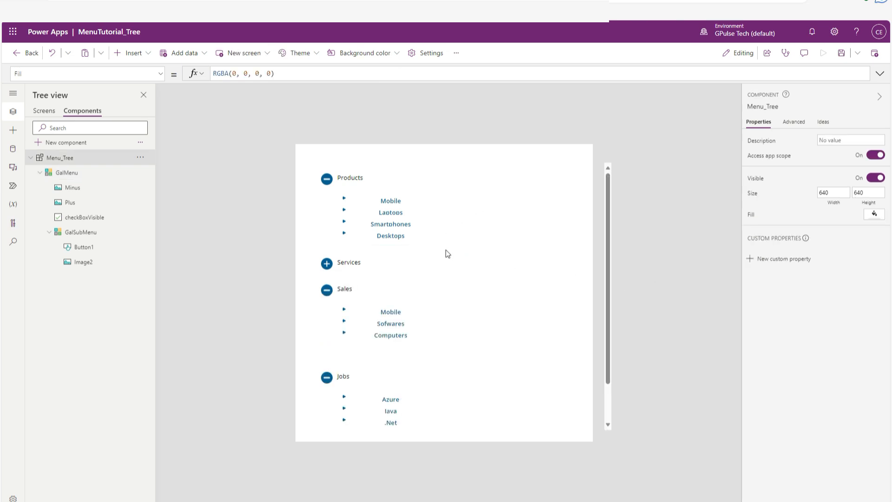
Move the GalSubMenu gallery closer to its parent menu label, to about X 35 and Y 43.
click(460, 224)
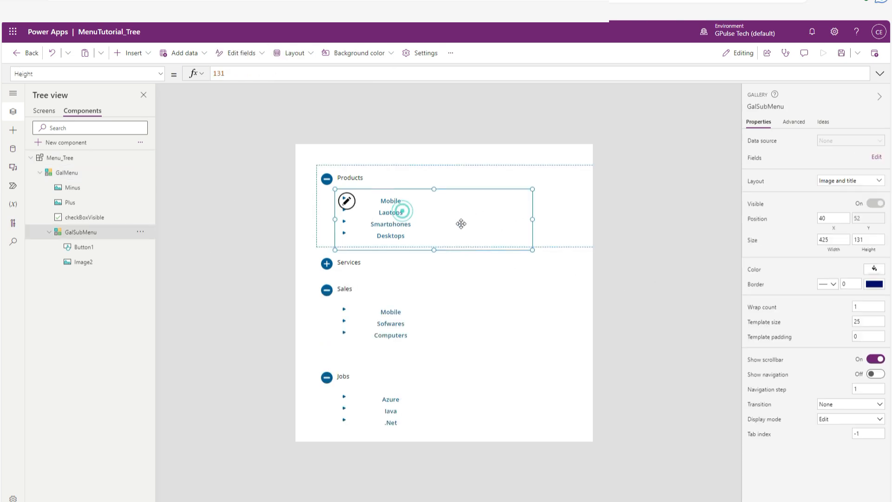
click(433, 224)
drag(433, 224, 432, 216)
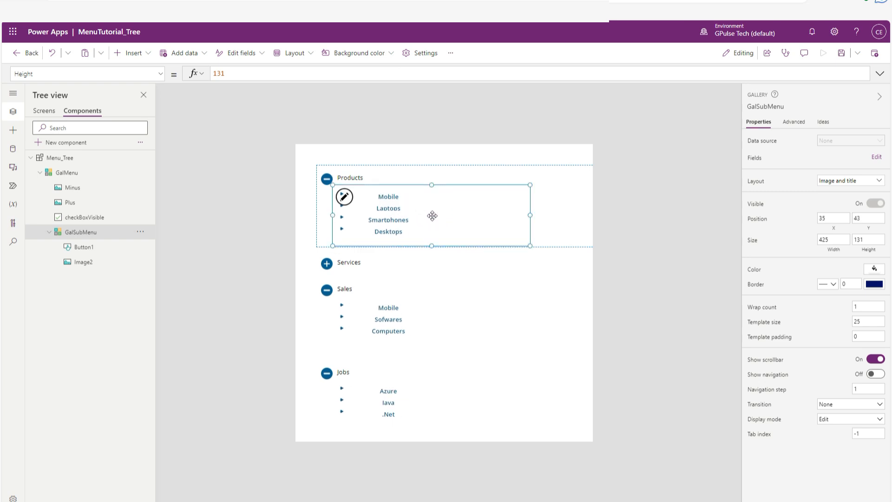
click(449, 117)
Set the TemplateSize property of the GalSubMenu gallery to 30.
click(398, 220)
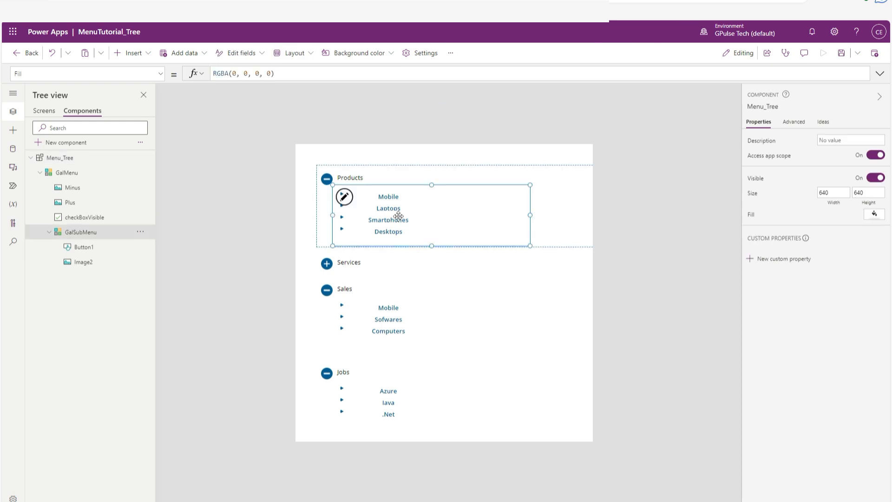
click(421, 196)
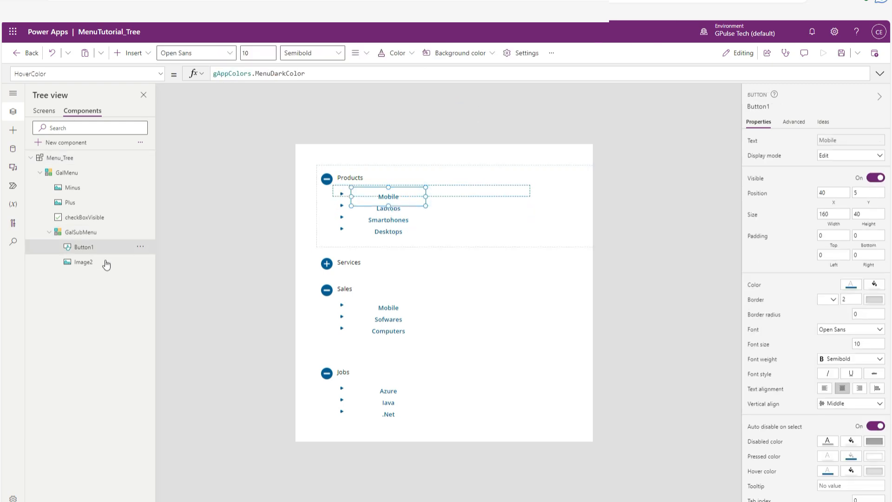
click(92, 233)
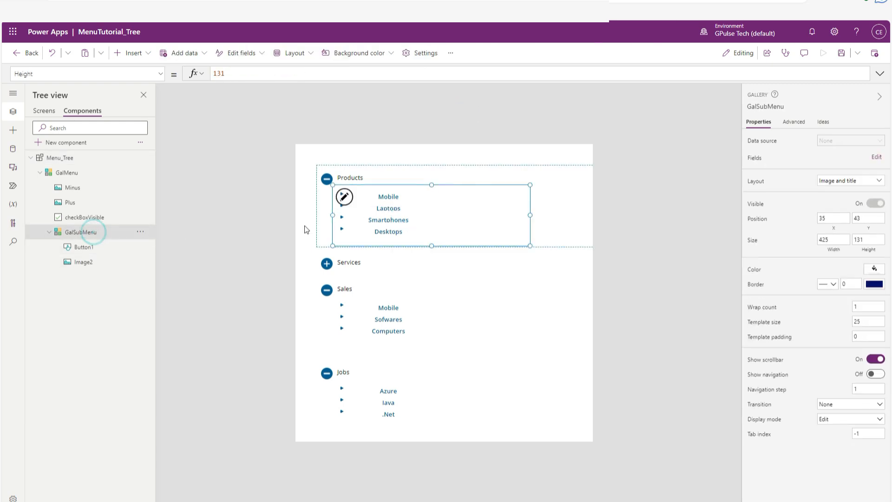
click(160, 73)
scroll(80, 179, down, 1)
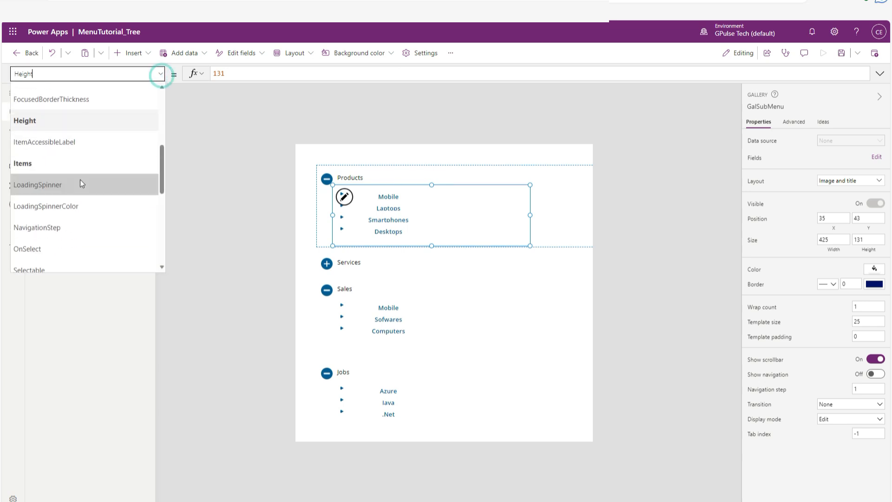
scroll(80, 180, down, 4)
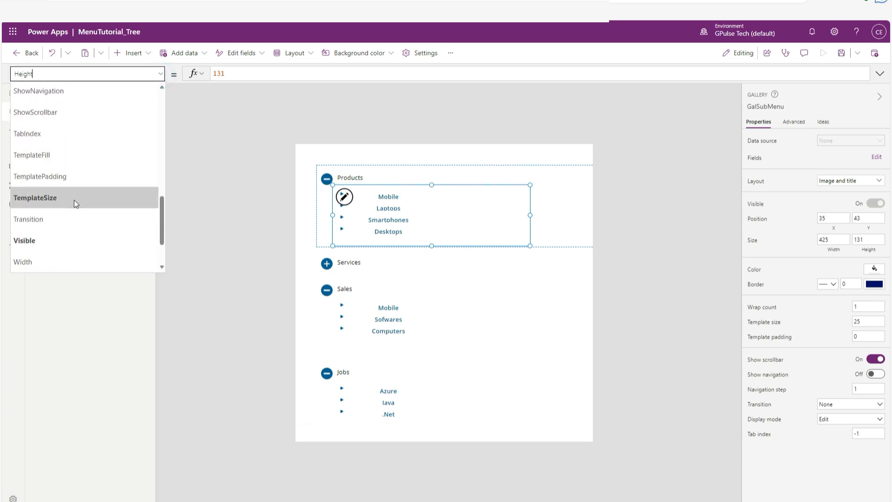
click(74, 199)
drag(236, 73, 211, 73)
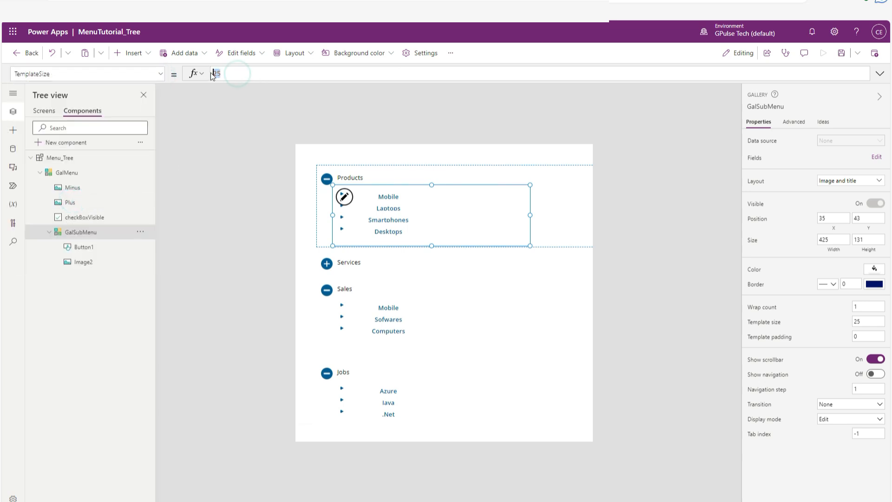
text(3)
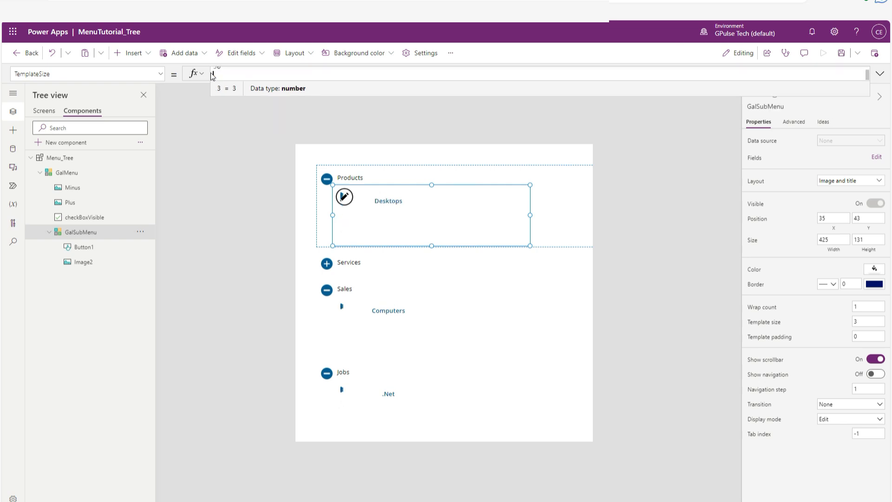
text(0)
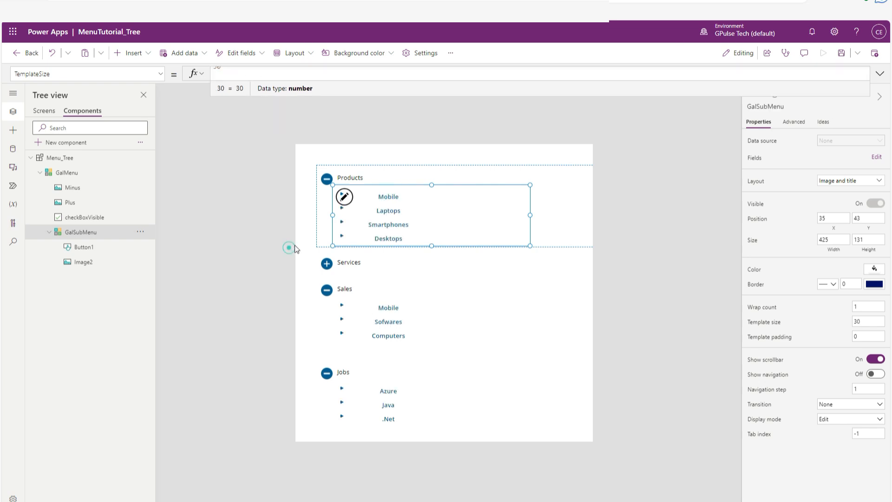
click(295, 246)
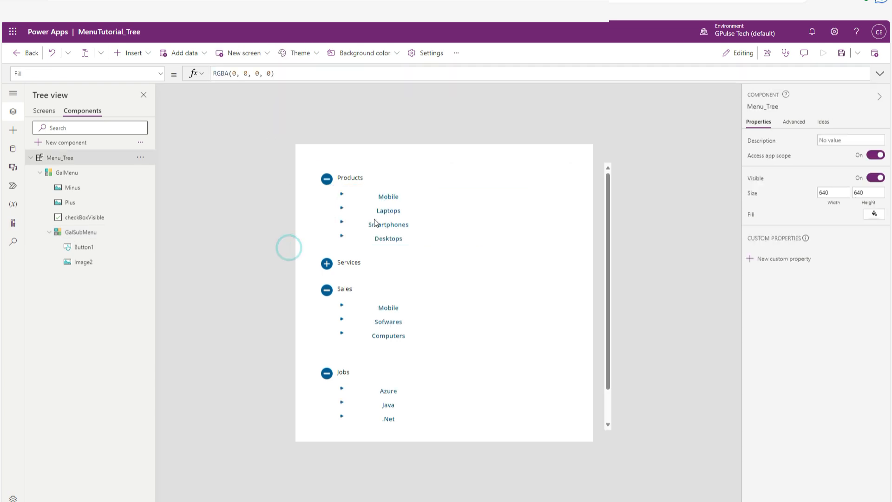
Set the Y position of the right-arrow image in the submenu gallery to 20.
click(388, 196)
click(342, 193)
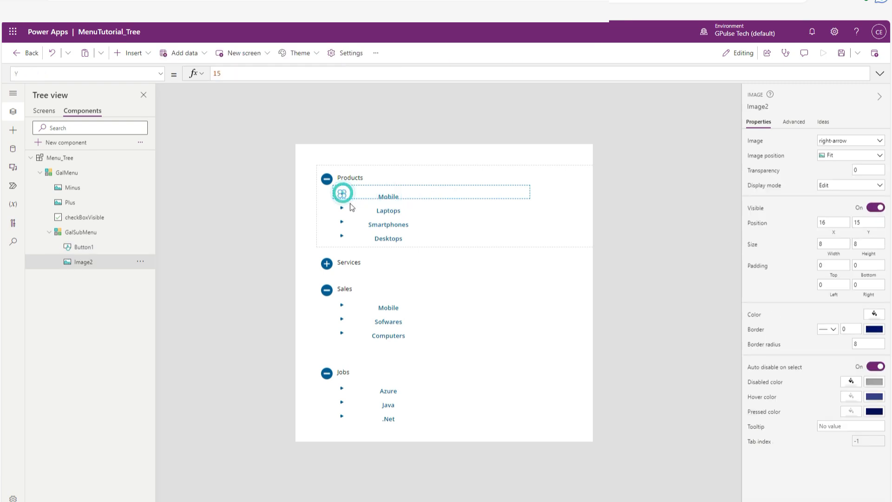
double_click(866, 222)
text(20)
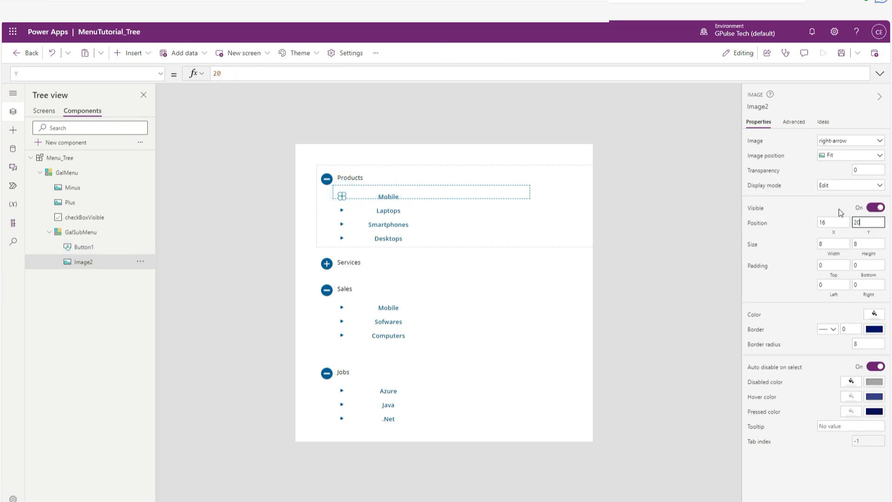
click(706, 254)
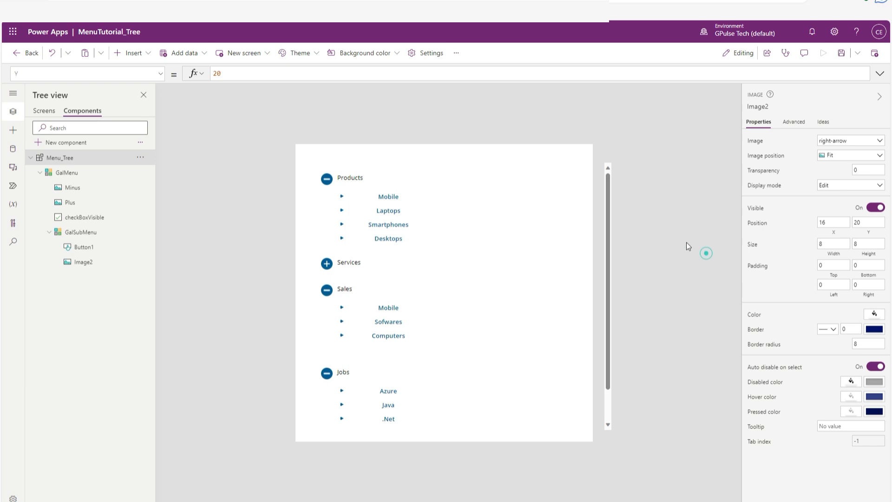
Left-align the text of the submenu item button and save the app.
click(391, 196)
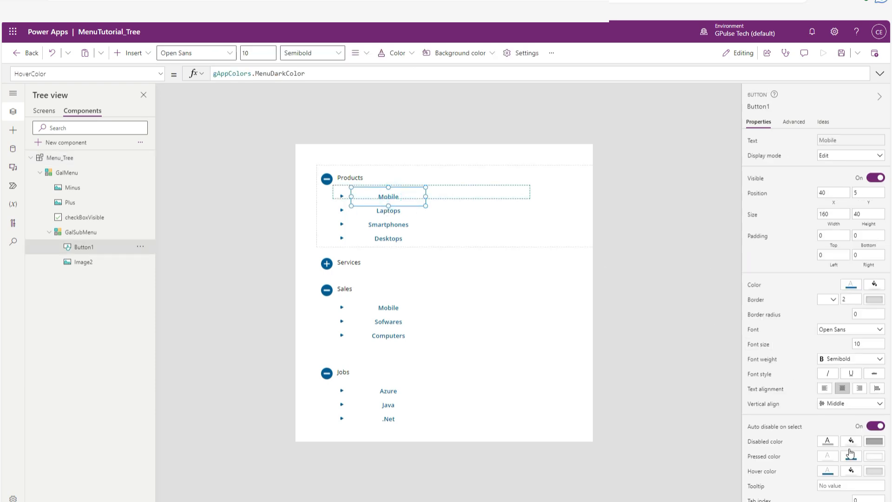
click(824, 390)
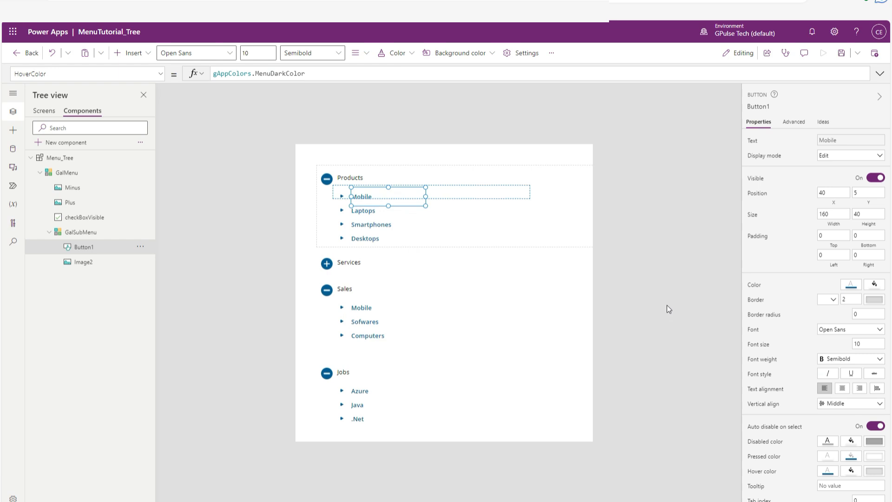
click(667, 309)
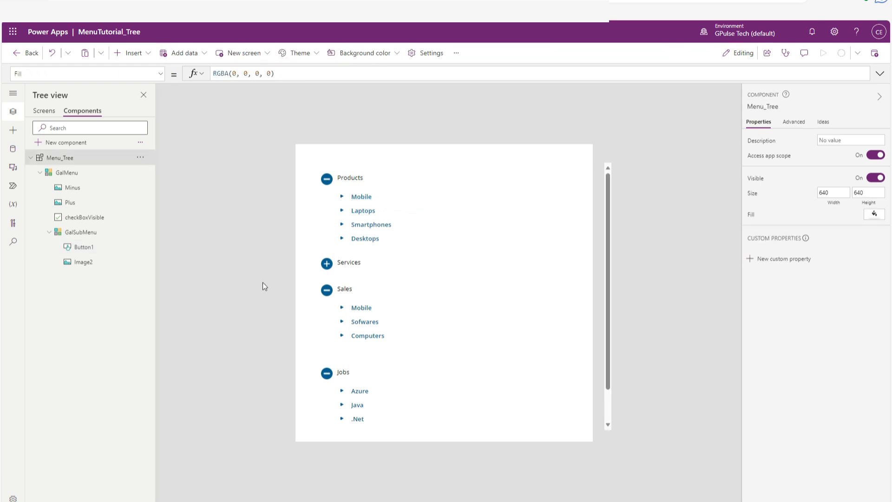
key(ctrl+s)
Set the Color property of the checkBoxVisible parent menu check box to gAppColors.MenuDarkColor and narrow the check box.
click(358, 181)
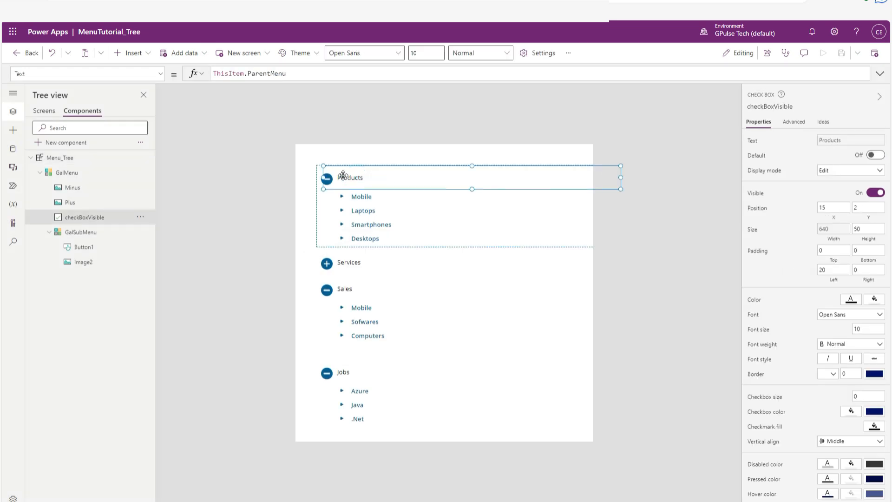
click(160, 74)
scroll(99, 188, down, 2)
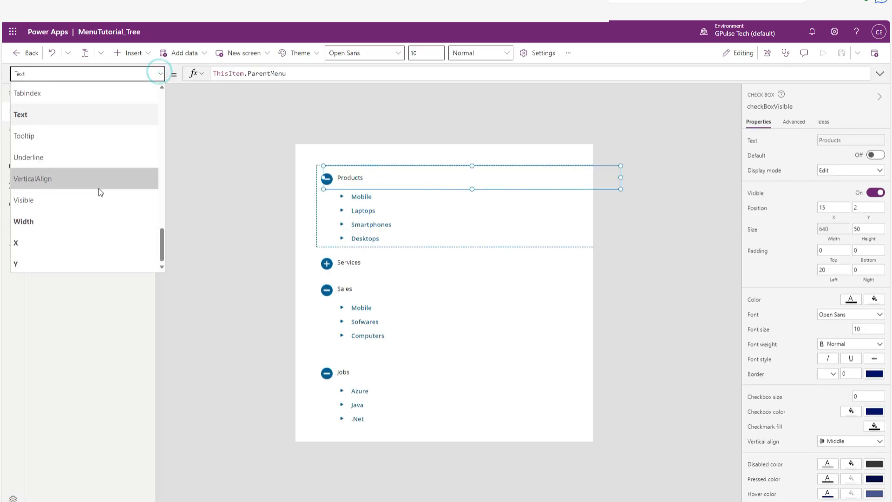
scroll(98, 200, up, 10)
click(98, 193)
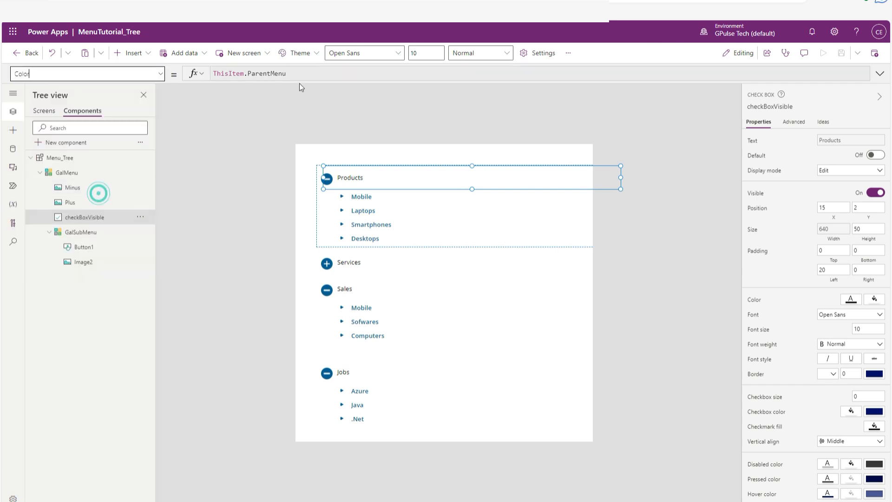
click(301, 68)
drag(312, 77, 185, 74)
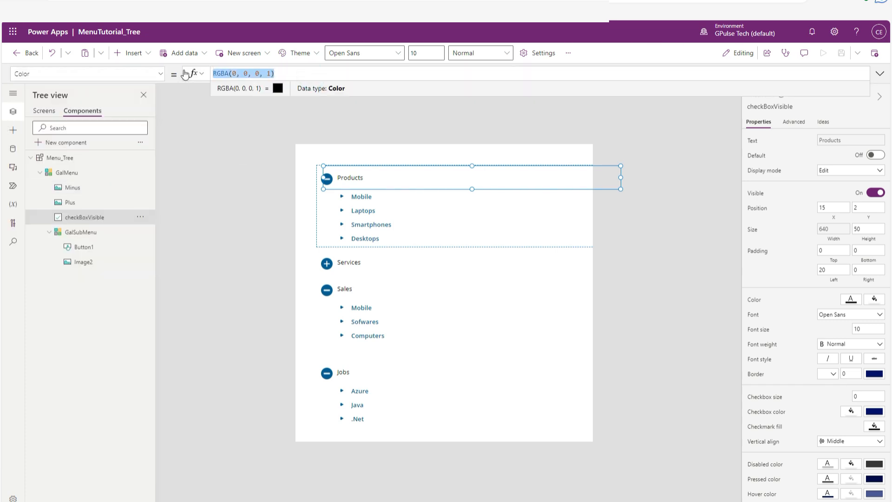
text(gapp)
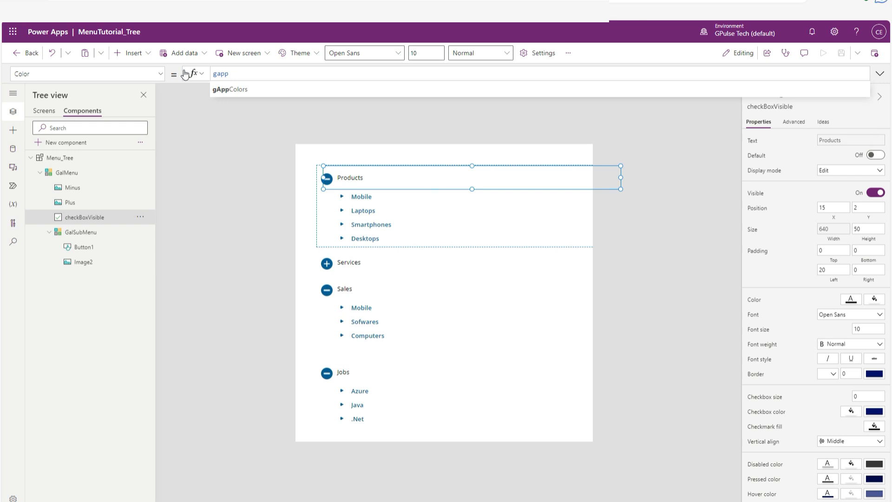
click(216, 89)
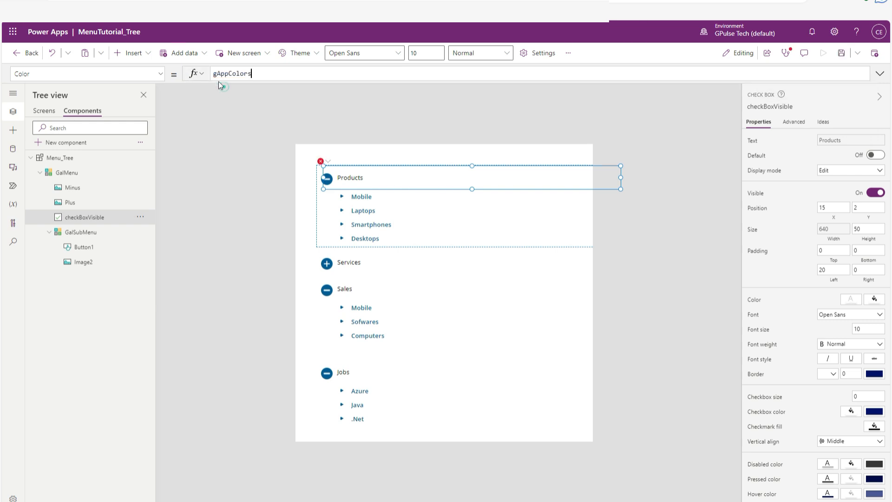
text(.)
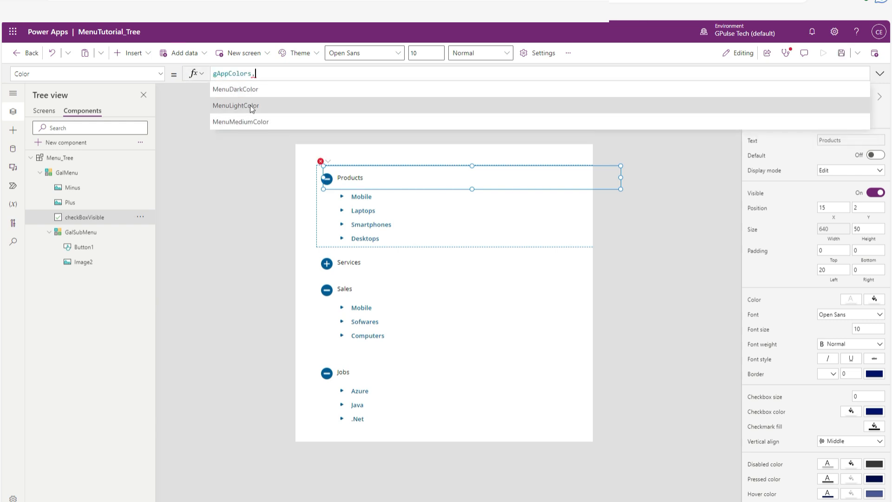
click(257, 91)
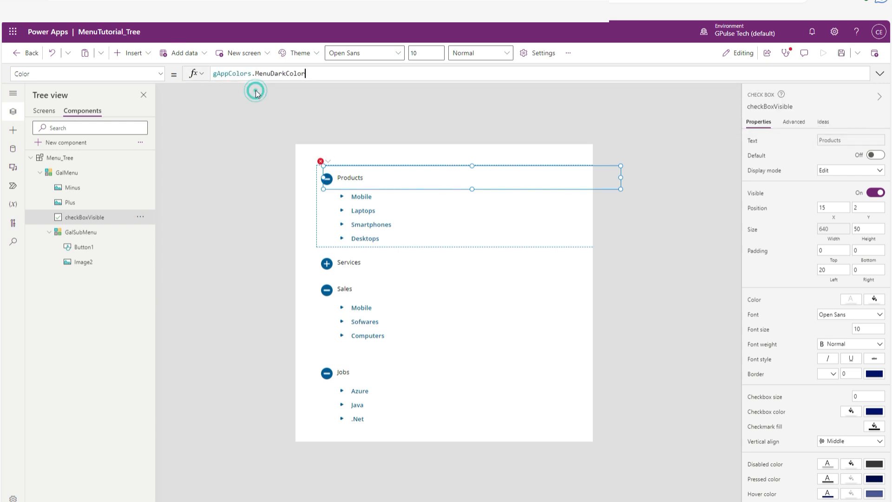
drag(620, 178, 513, 178)
click(646, 233)
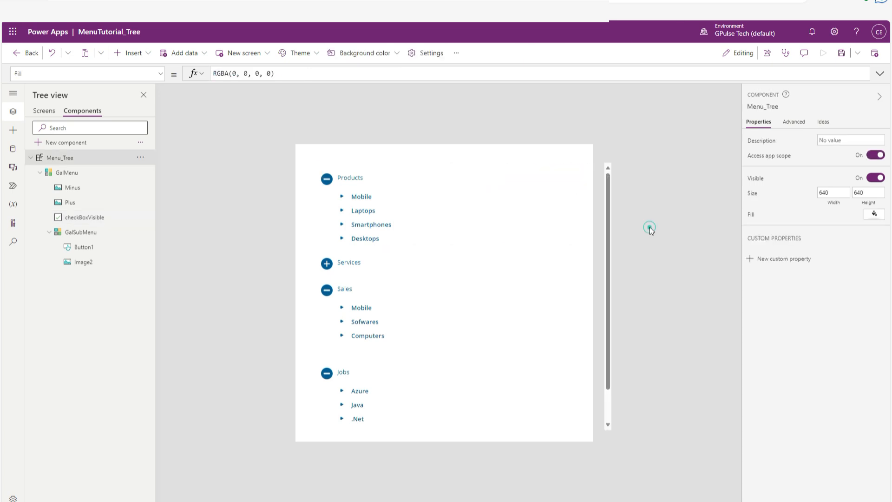
Narrow the GalSubMenu gallery in the Menu_Tree component to a width of about 364.
click(439, 185)
click(430, 218)
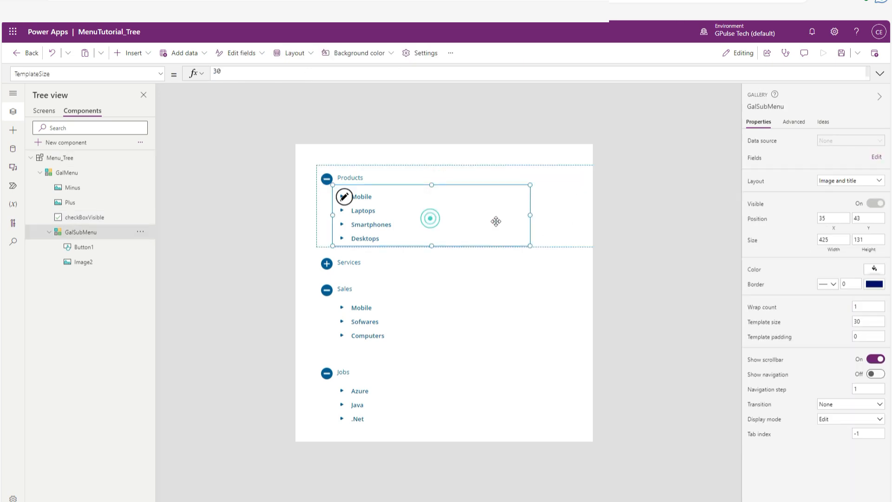
drag(531, 214, 500, 214)
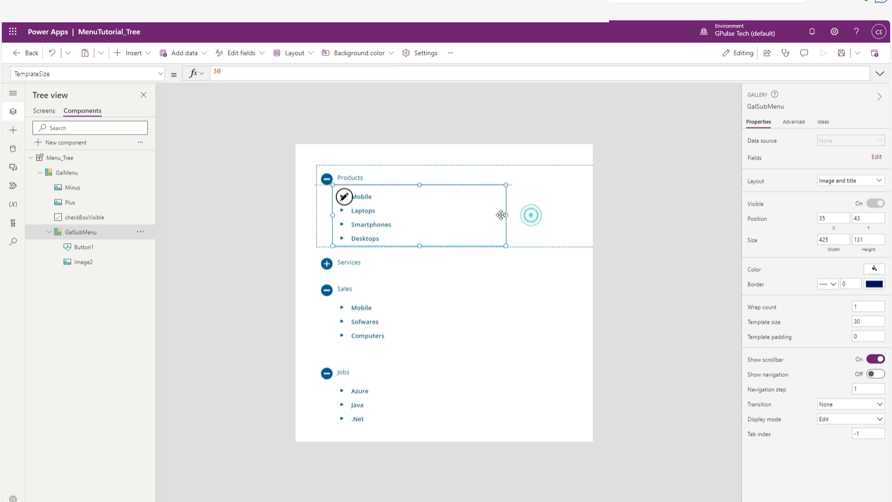
Narrow the GalMenu gallery until its right edge lines up with that of the submenu gallery, and save the app.
click(534, 212)
drag(610, 205, 497, 203)
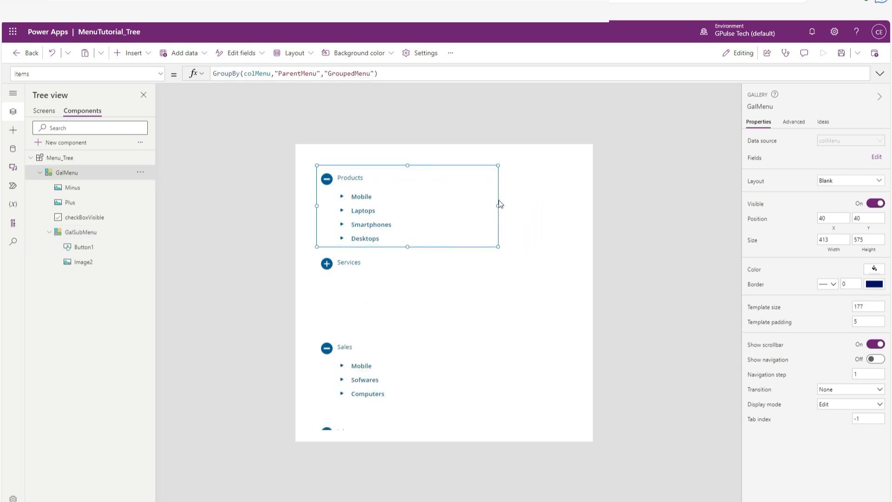
click(536, 271)
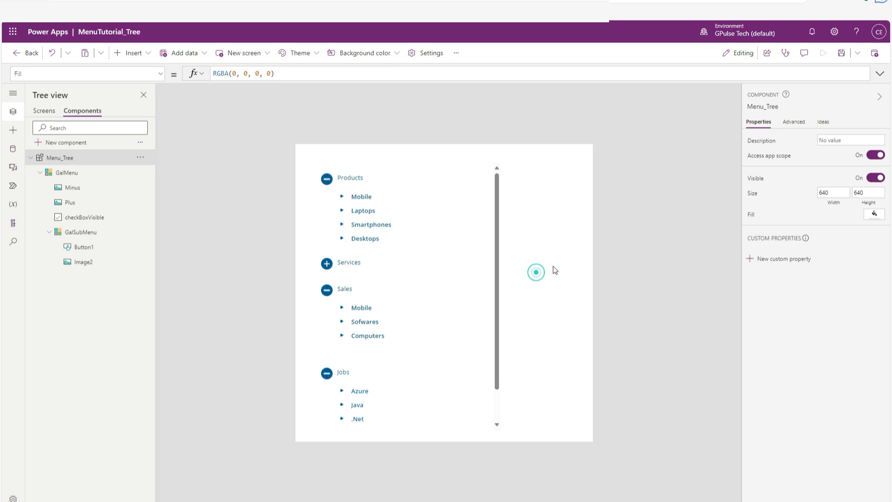
click(449, 222)
click(618, 264)
key(ctrl+s)
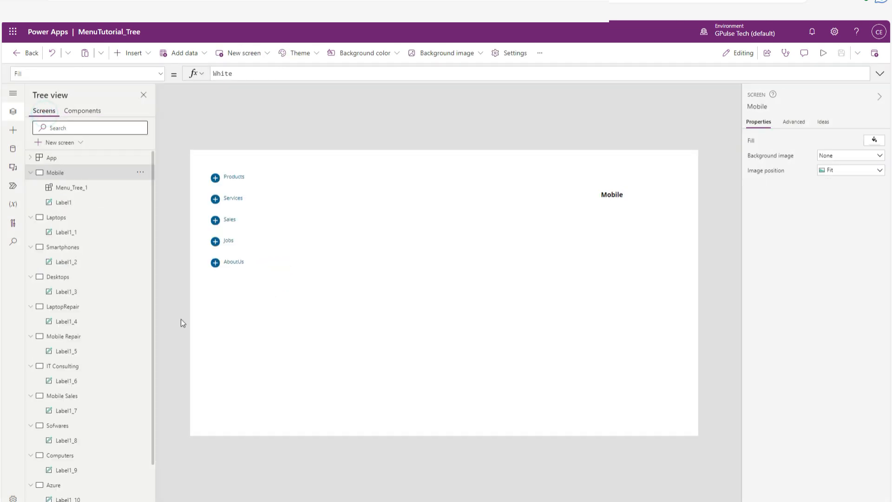
Preview the Mobile screen and test the menu by expanding Products, Services, Sales and Jobs, then close the preview.
click(822, 52)
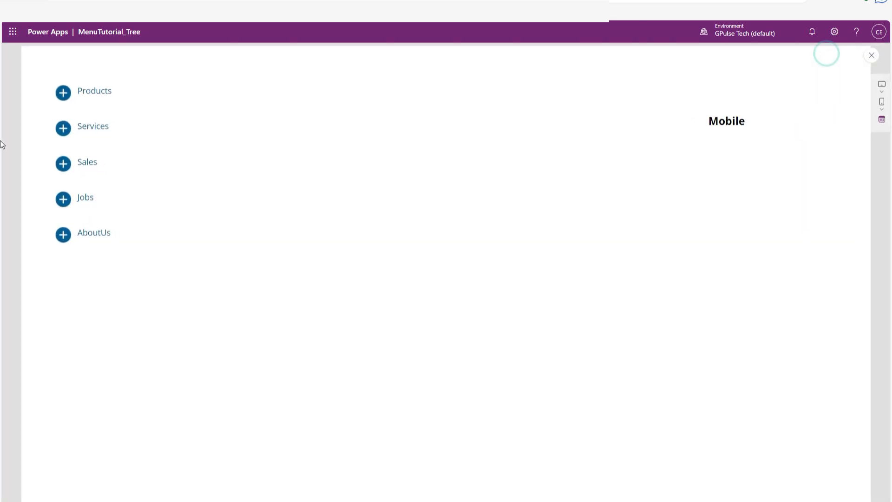
click(91, 93)
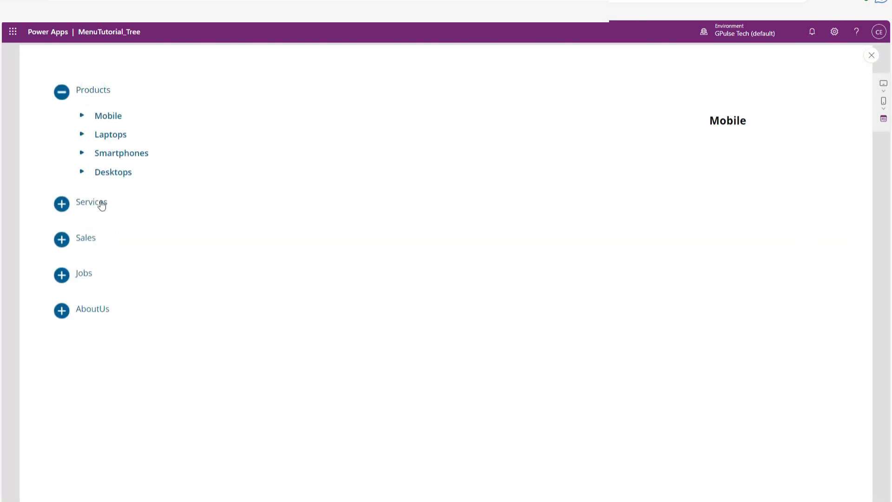
click(102, 204)
click(84, 315)
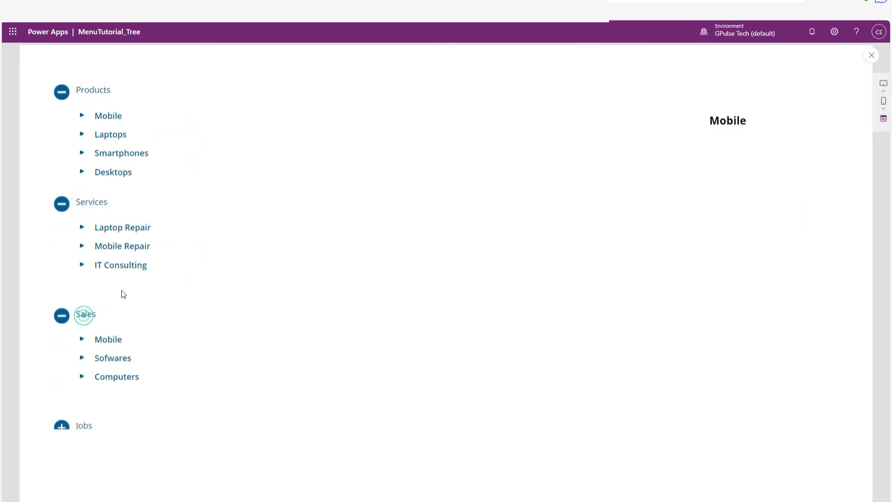
click(86, 427)
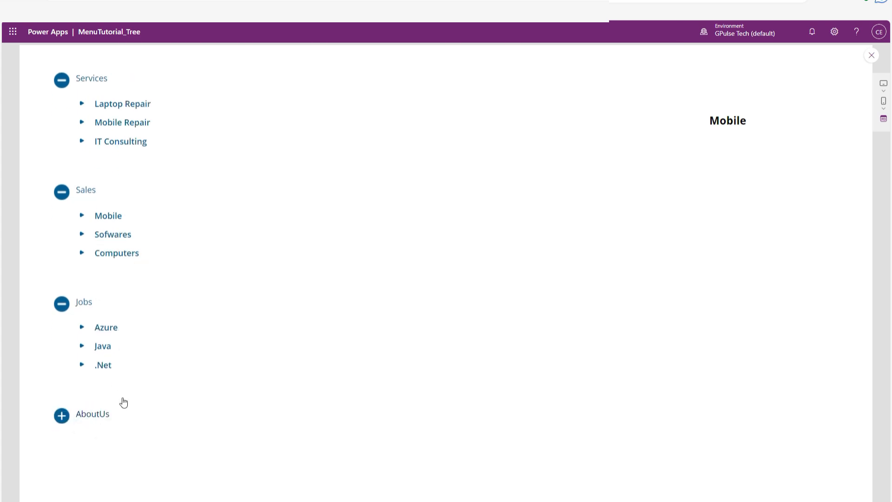
key(Escape)
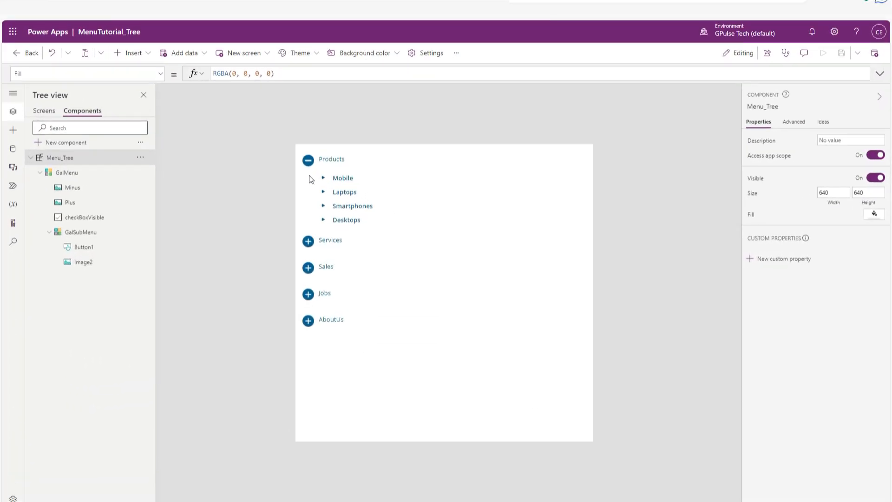
Set the width and height of the Minus image in the GalMenu gallery to 20.
click(308, 163)
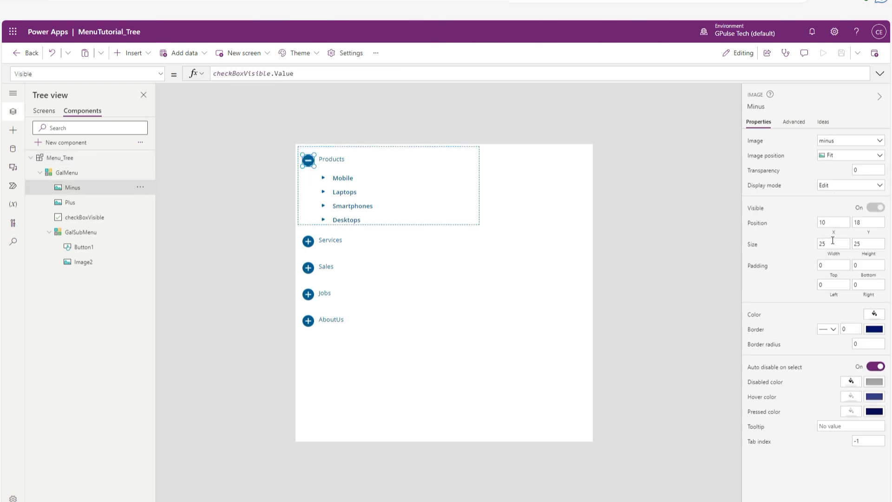
double_click(833, 240)
text(2)
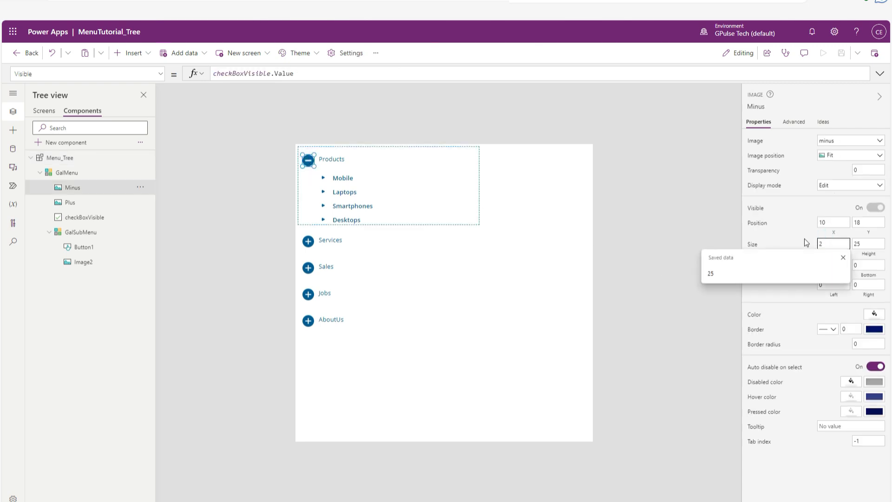
text(0)
key(Tab)
text(2)
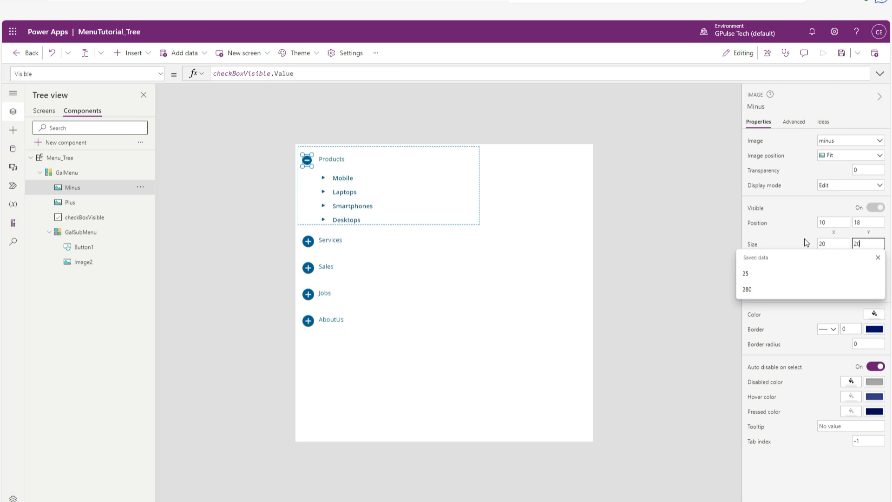
text(0)
click(794, 223)
click(651, 210)
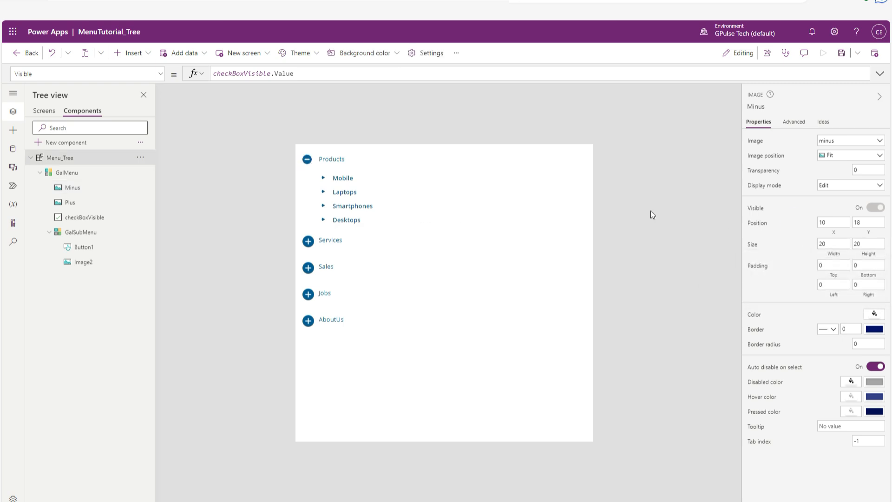
Resize the Plus image in the GalMenu gallery to 20 wide and 20 high, matching the Minus image.
click(69, 203)
click(78, 189)
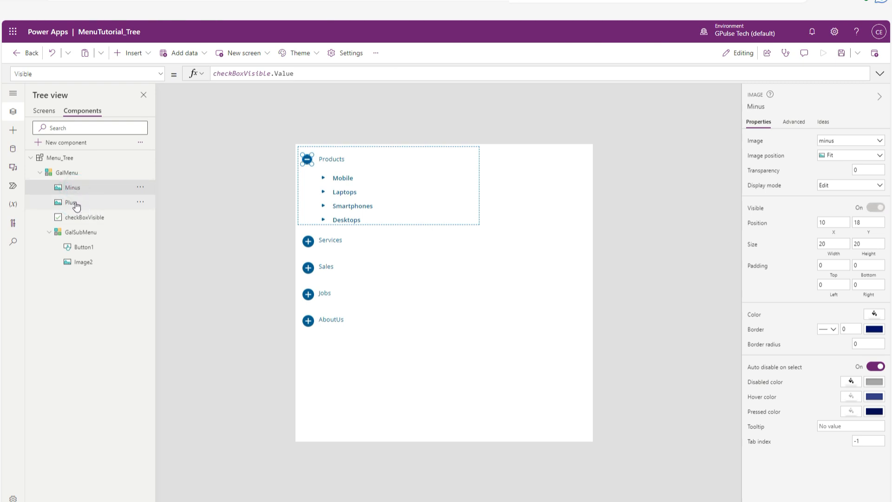
click(78, 205)
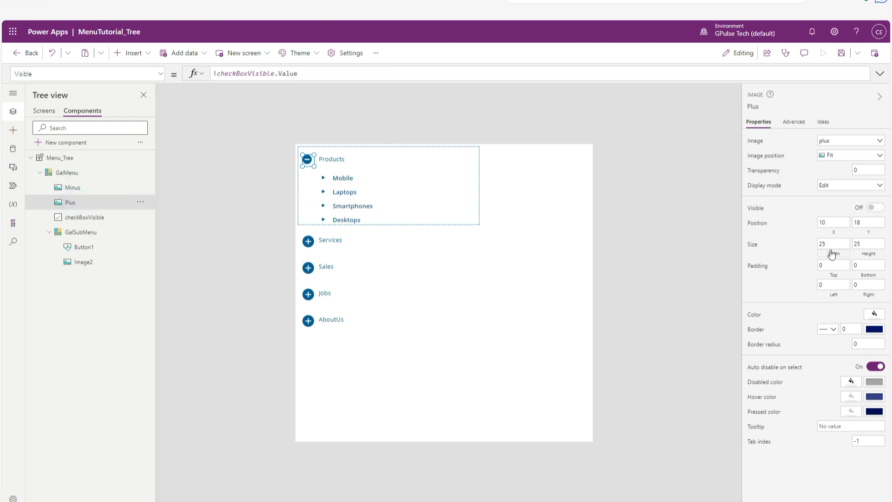
click(831, 242)
text(20)
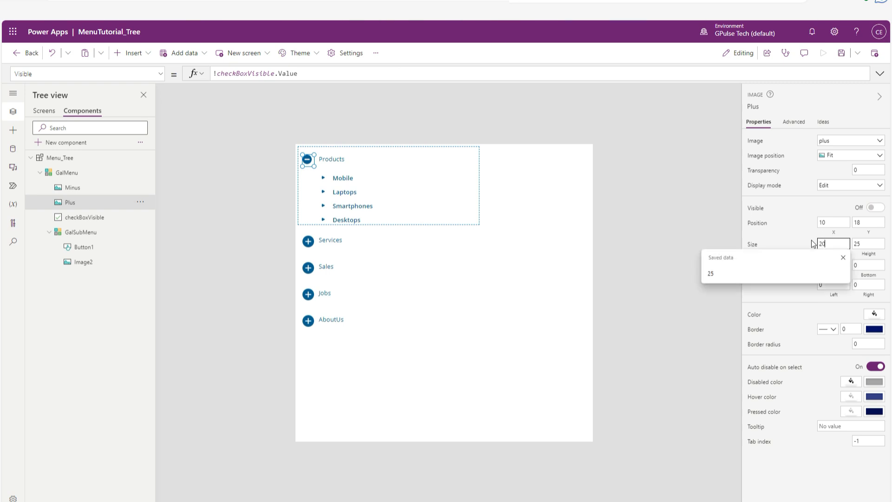
key(Tab)
text(20)
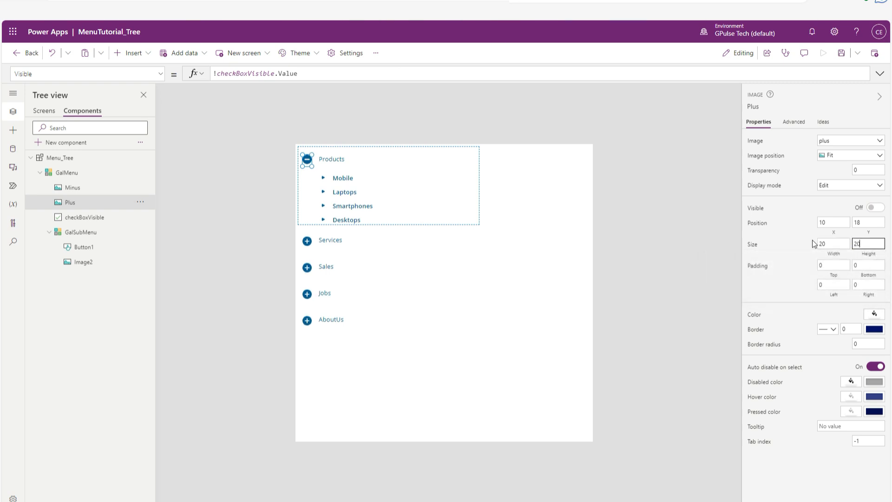
click(836, 222)
click(678, 258)
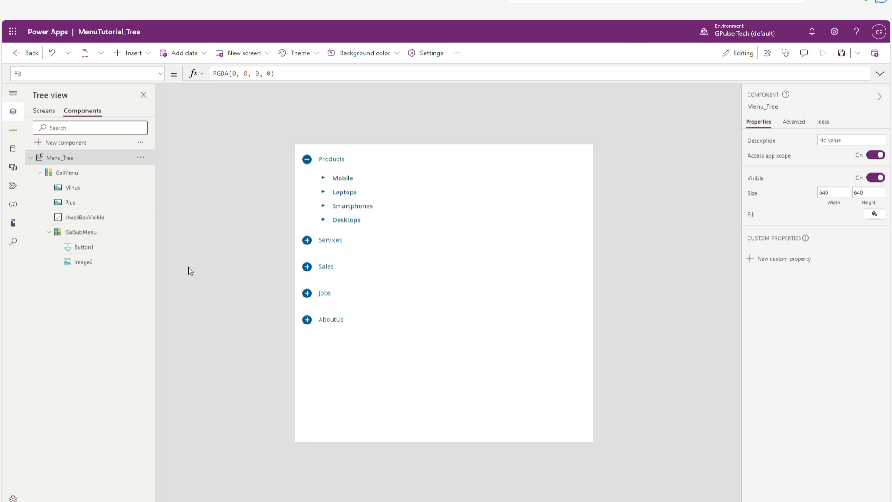
Set the OnSelect property of the submenu item button Button1 to Set(SelectedSubMenu,ThisItem.MenuName).
click(85, 246)
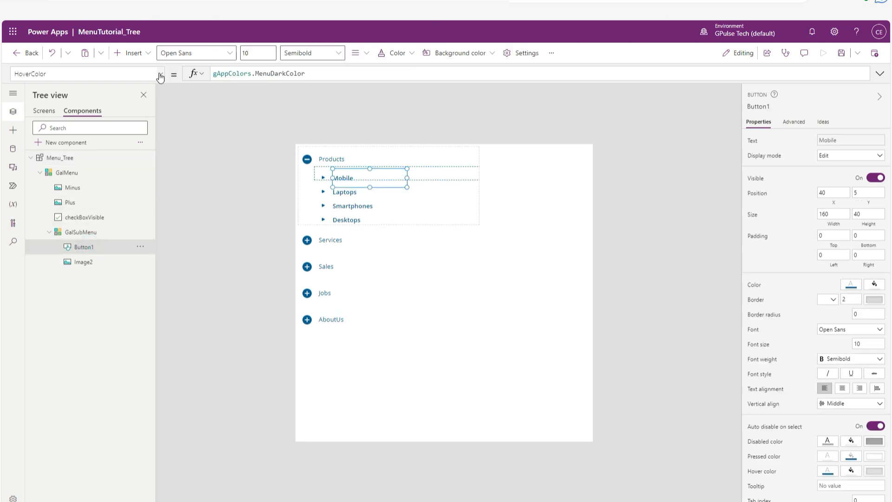
click(160, 77)
scroll(83, 203, down, 3)
click(76, 161)
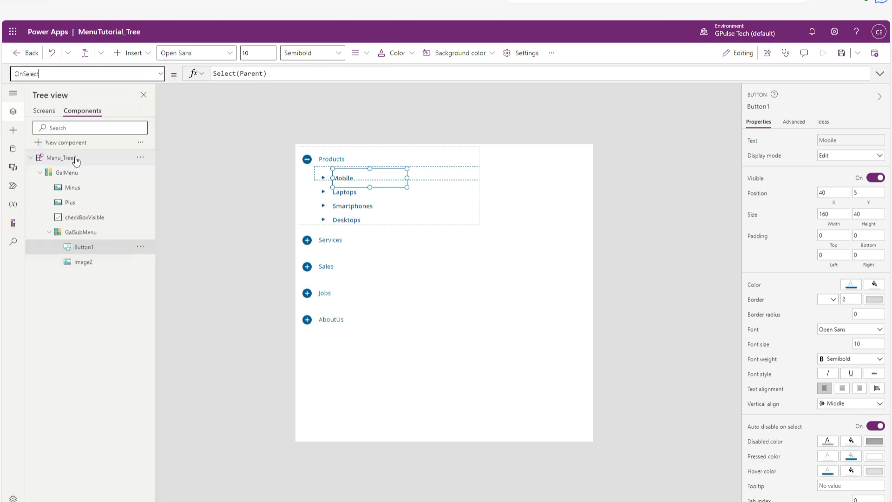
text(Set()
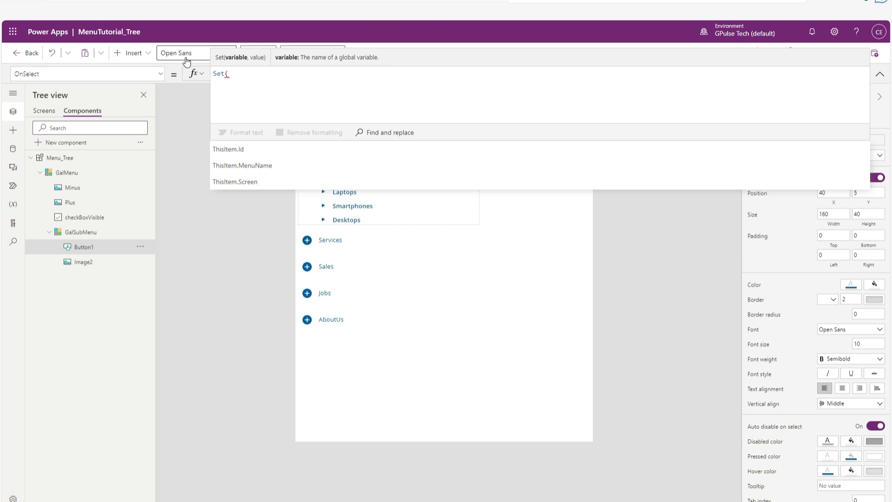
text(Sel)
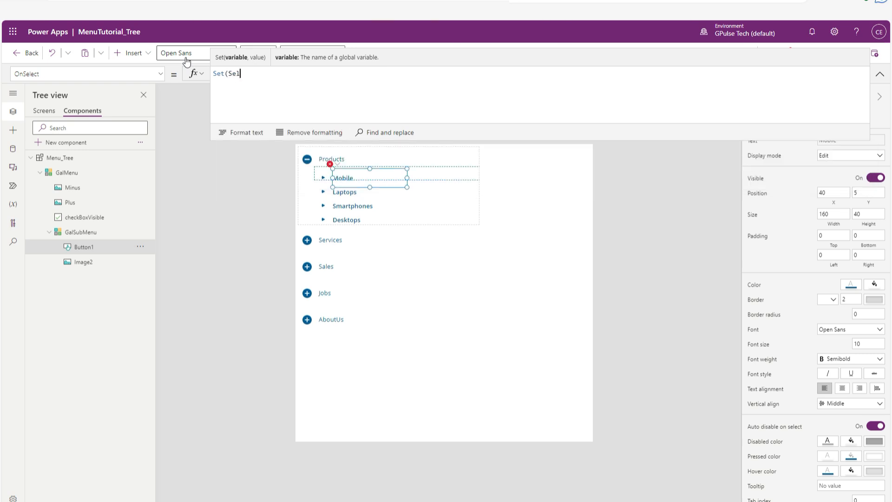
text(ectedSyv\)
text(ubM)
text(enu)
text(,)
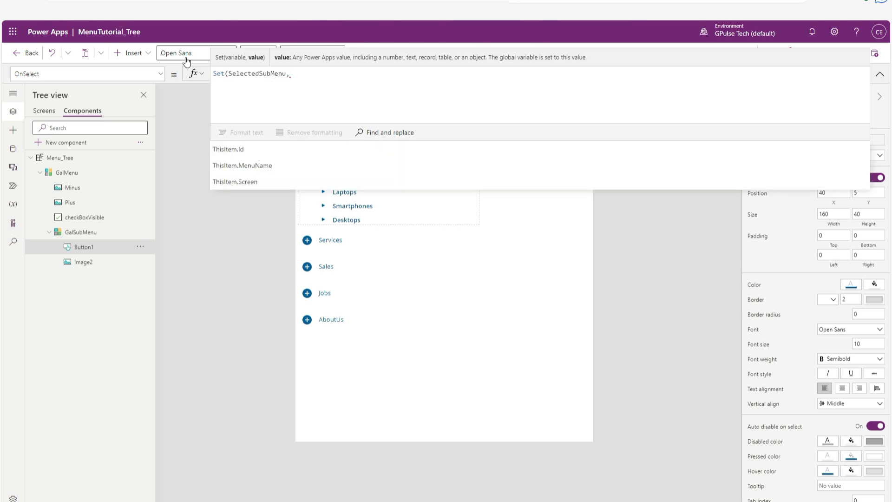
text(THis)
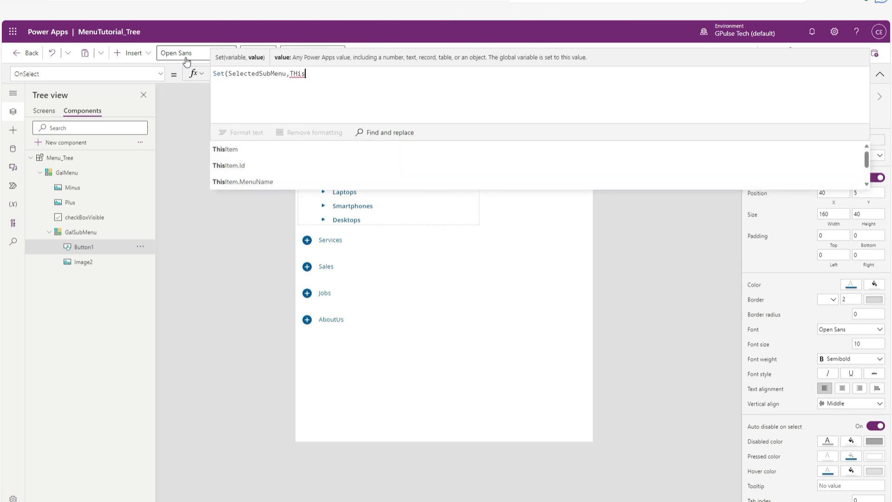
text(Item.)
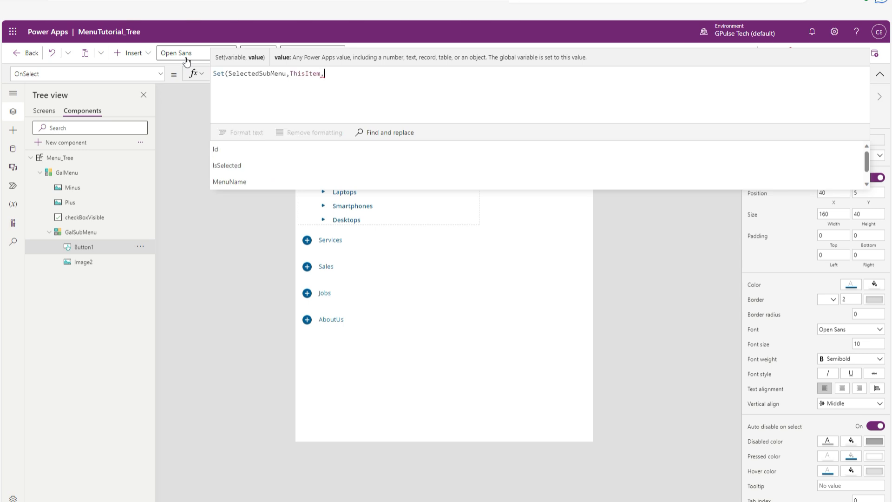
click(225, 183)
text())
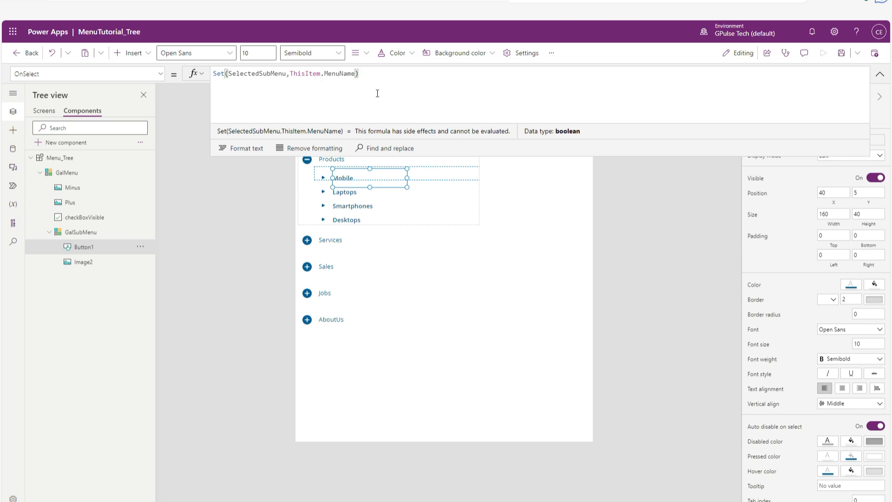
text(;)
Append a second Set statement to Button1's OnSelect formula, using SelectedParentMenu as its variable.
text(Set()
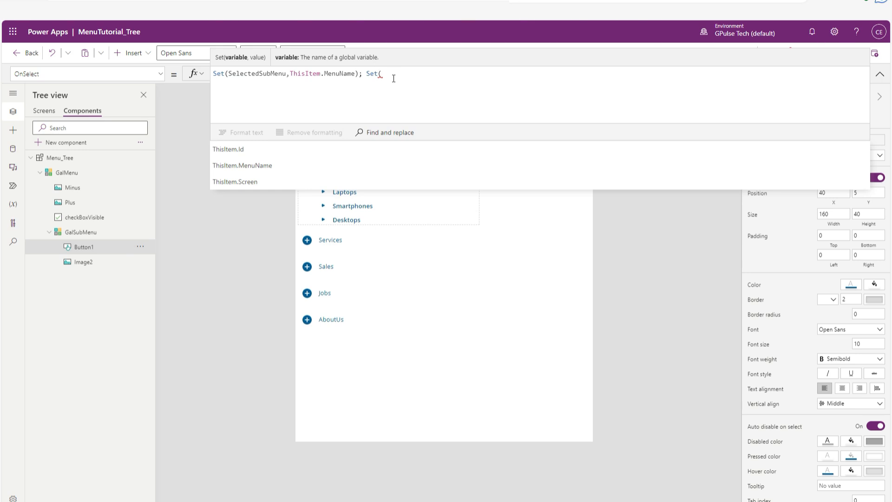
text(Selected)
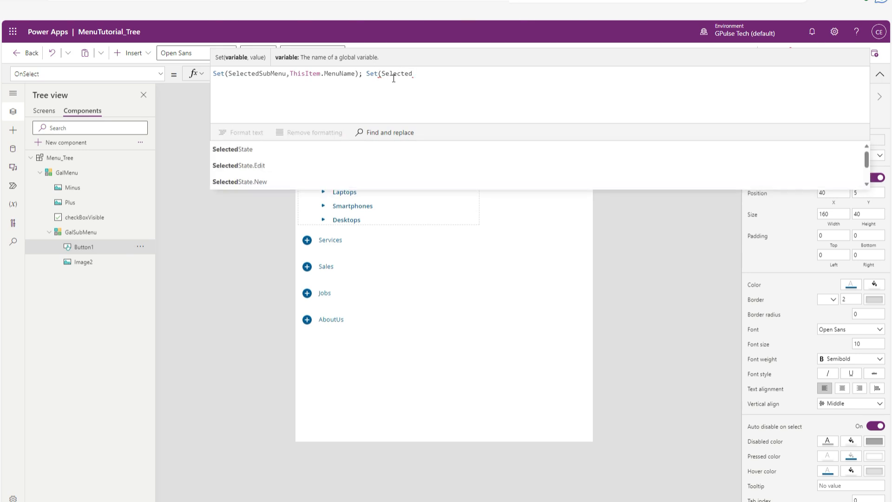
text(Parent)
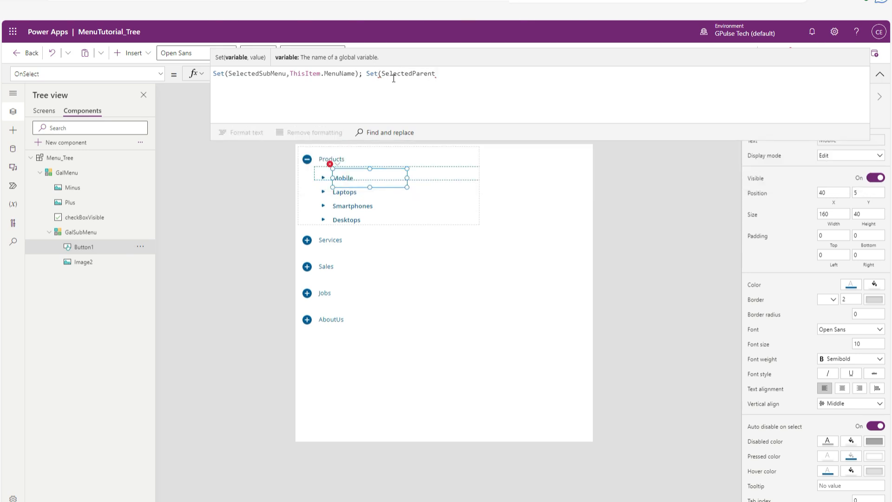
text(Menu,Lookup)
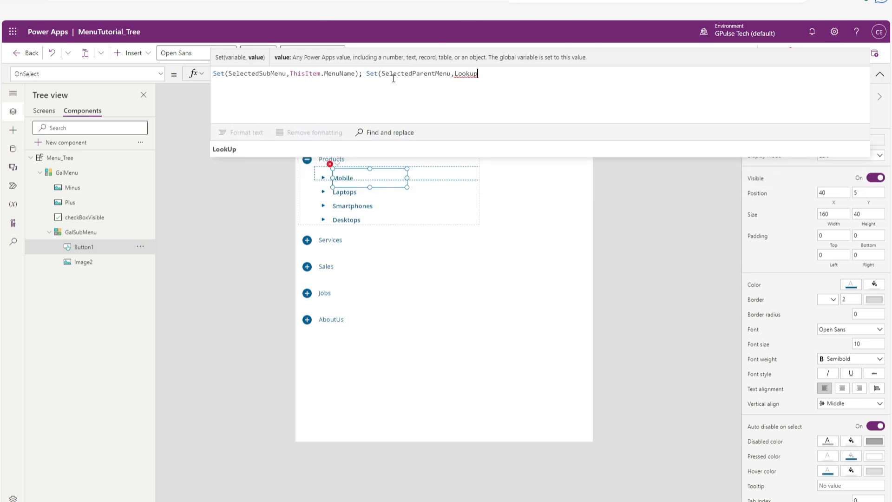
Complete the SelectedParentMenu statement with the value LookUp(colMenu,id=ThisItem.Id).ParentMenu and its closing parenthesis.
key(Tab)
text(colMe)
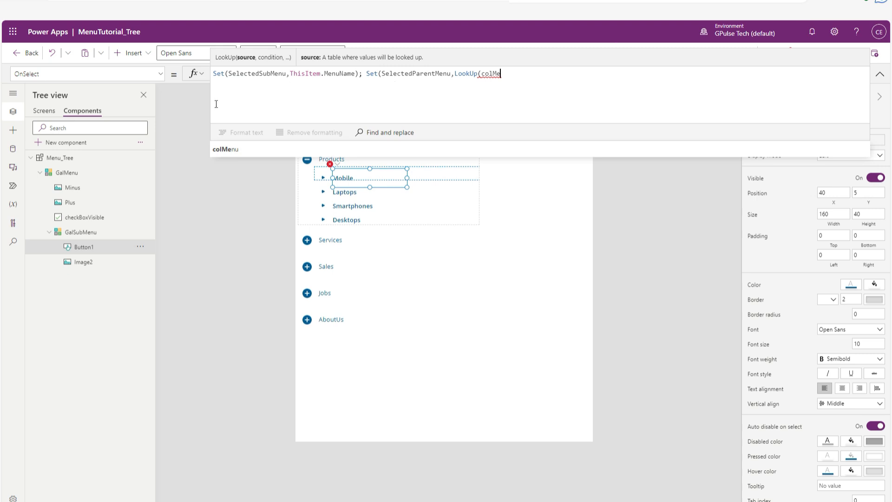
click(226, 148)
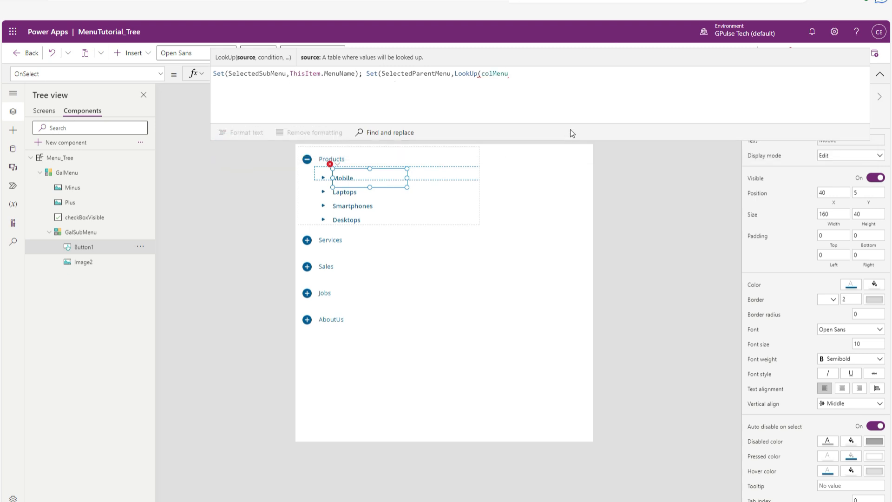
text(,)
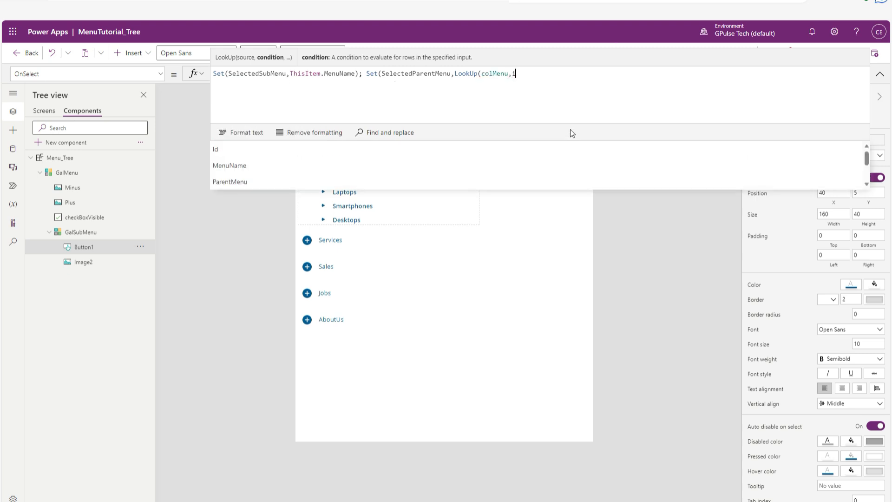
text(id=)
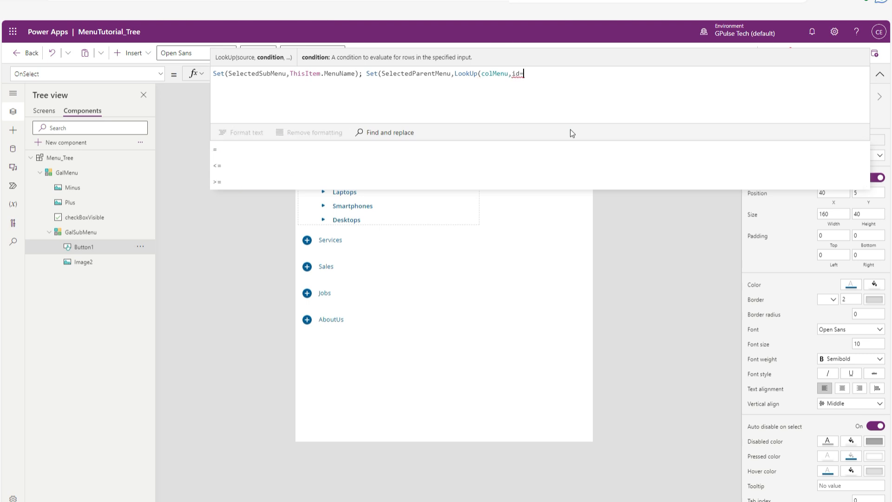
text(thisitem)
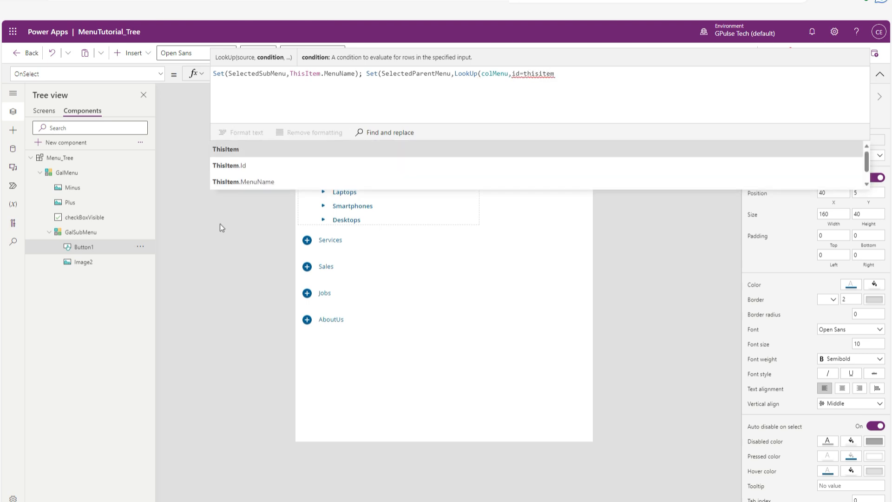
click(239, 165)
text().)
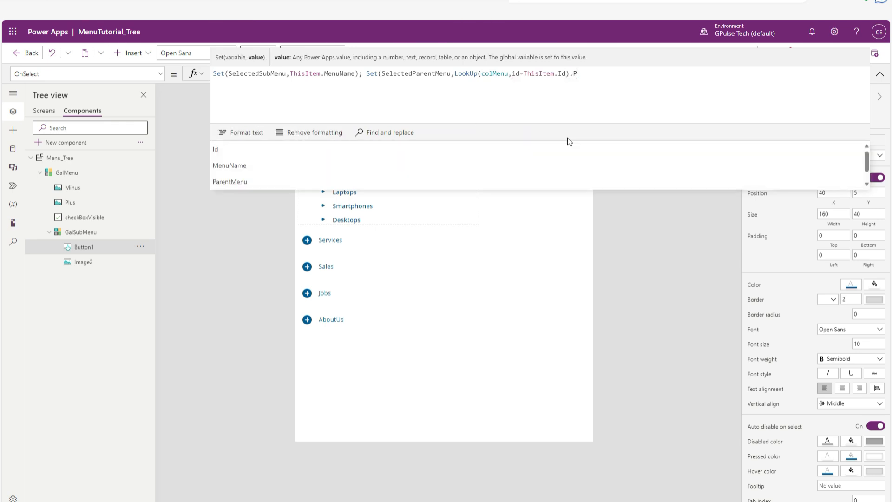
text(Pare)
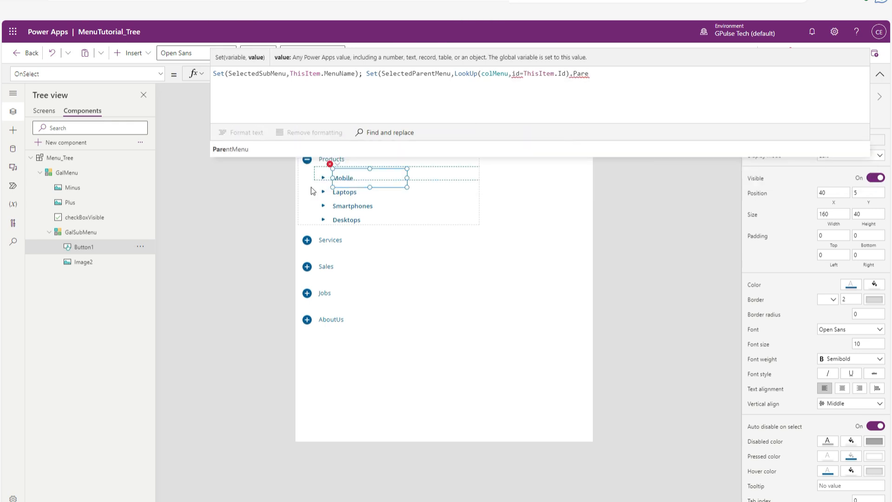
click(277, 151)
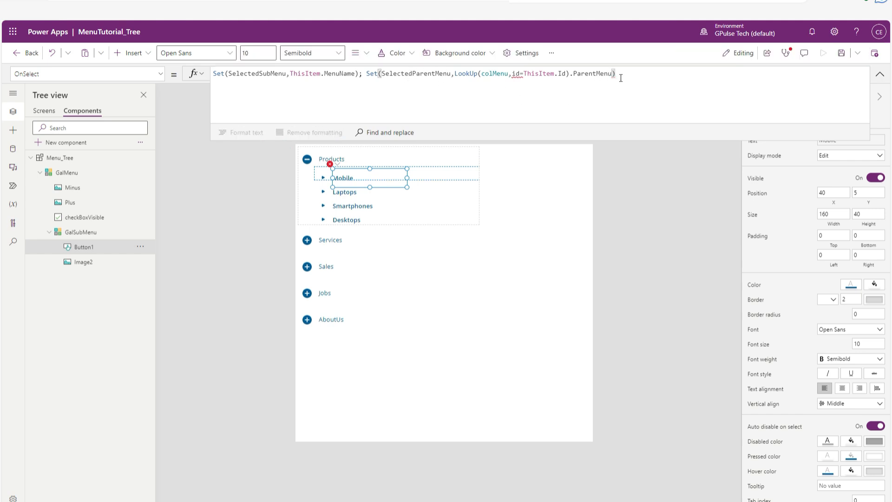
Correct the field name in the LookUp condition to Id and end the SelectedParentMenu statement with a semicolon.
click(520, 73)
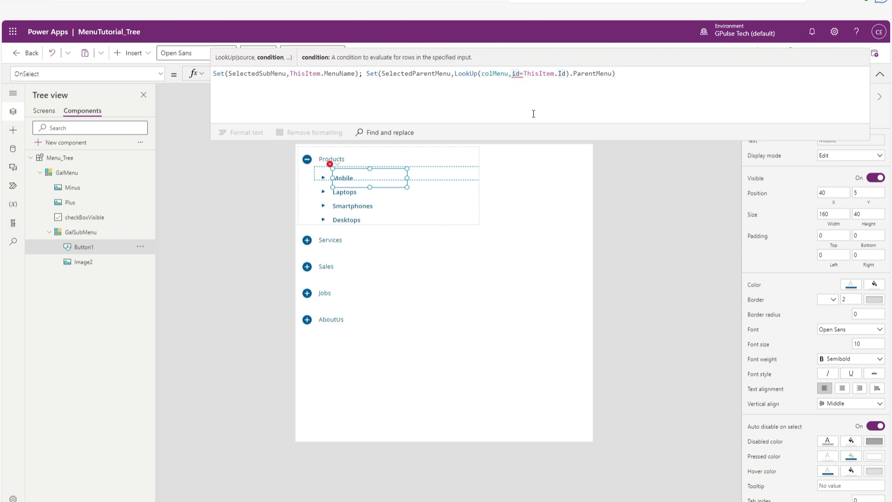
key(BackSpace)
text(D)
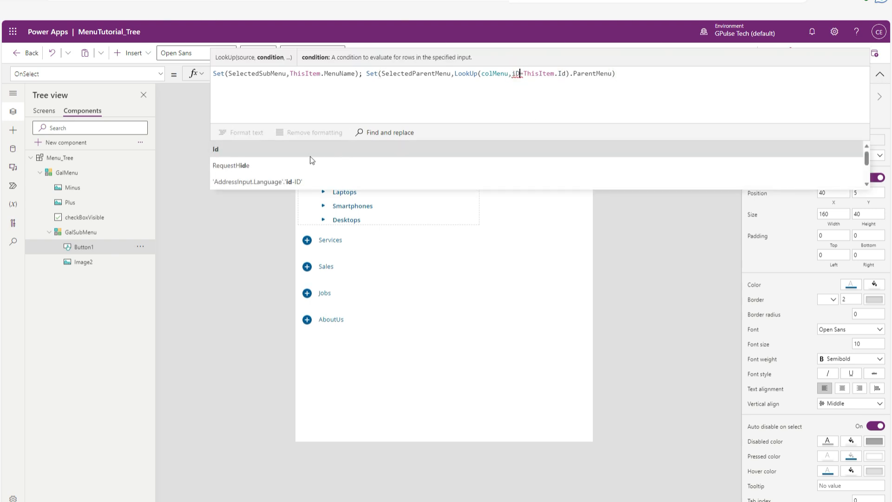
click(257, 150)
click(544, 106)
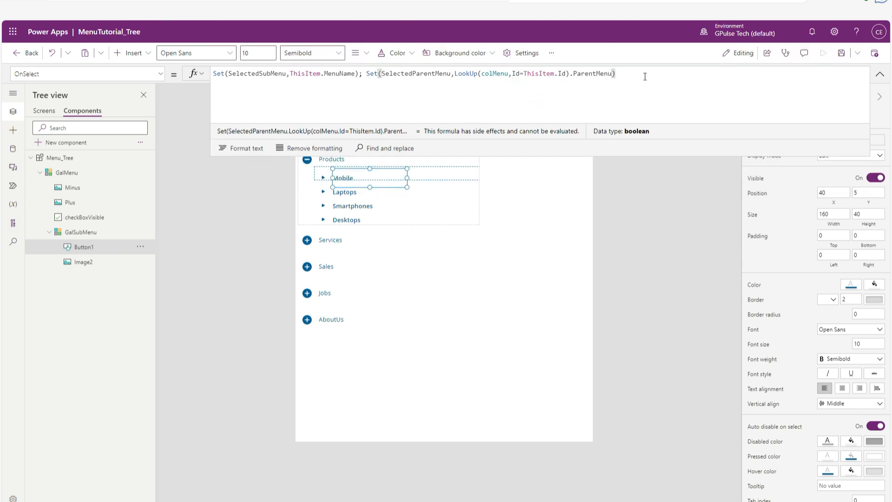
text(;Navigate)
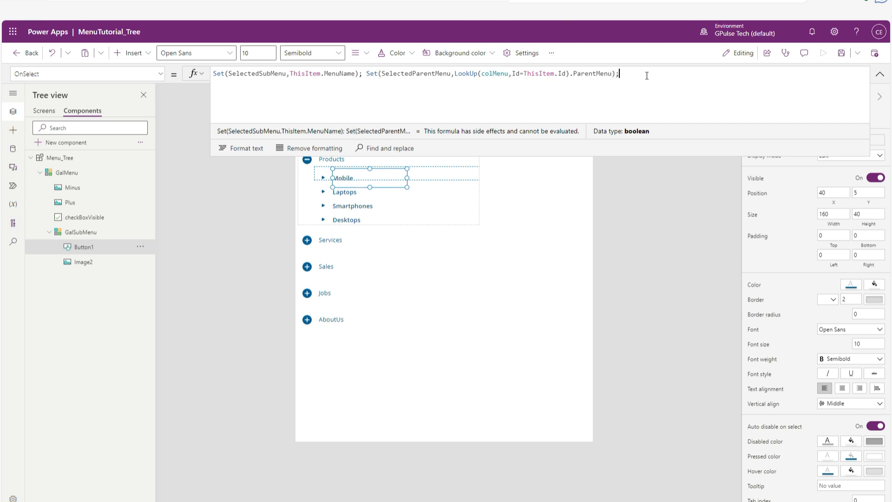
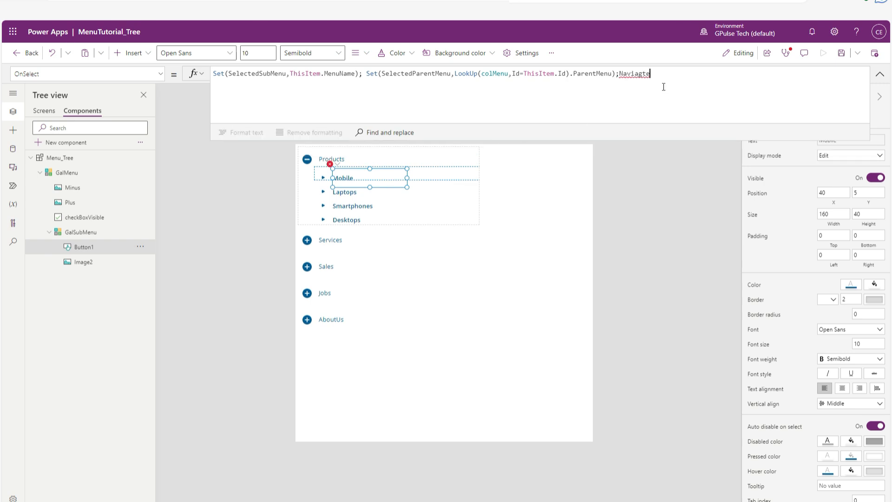
Append a Navigate call to Button1's OnSelect formula with ThisItem.Screen as its target.
key(Right)
text(a)
key(Right)
key(Right)
text(()
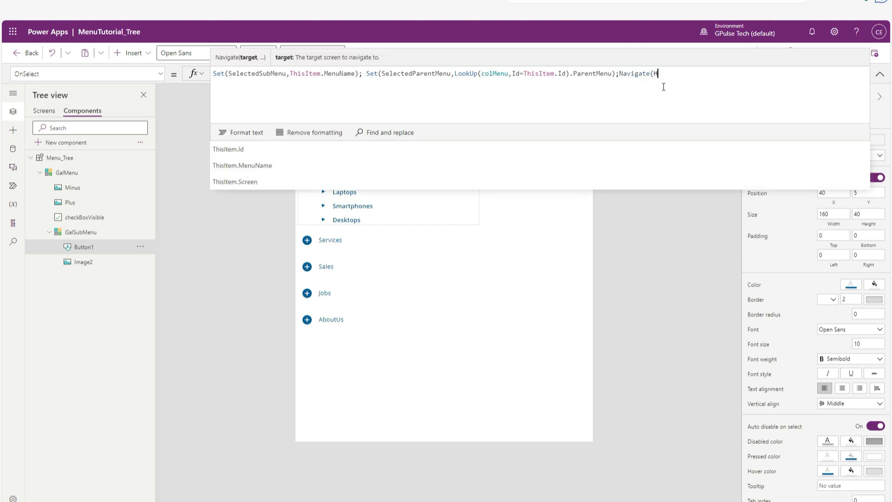
text(Hi)
key(BackSpace)
key(BackSpace)
text(ThisI)
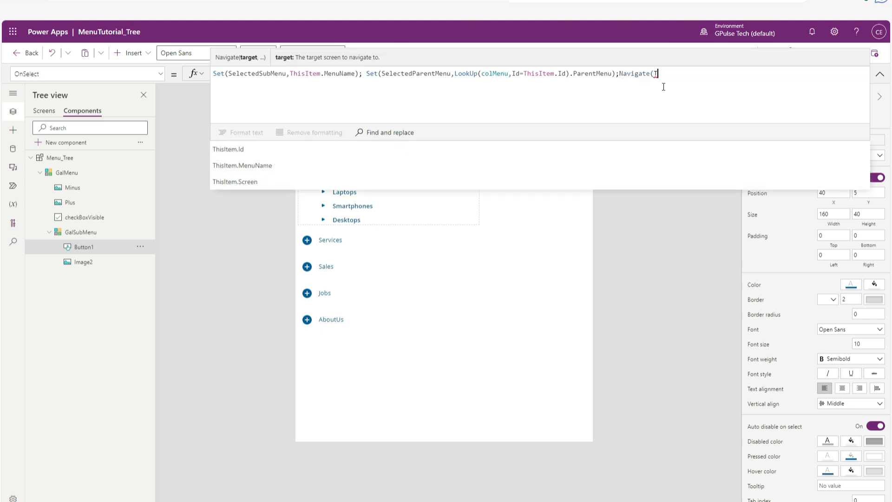
text(tem.)
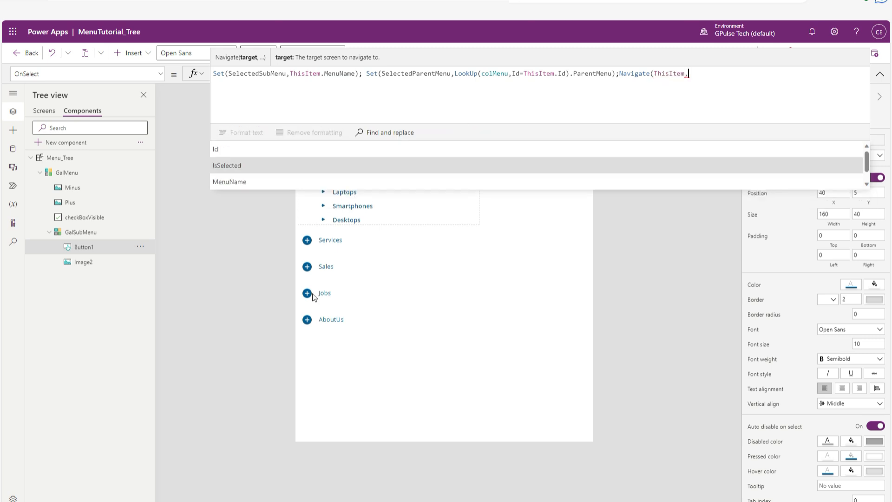
scroll(303, 162, down, 1)
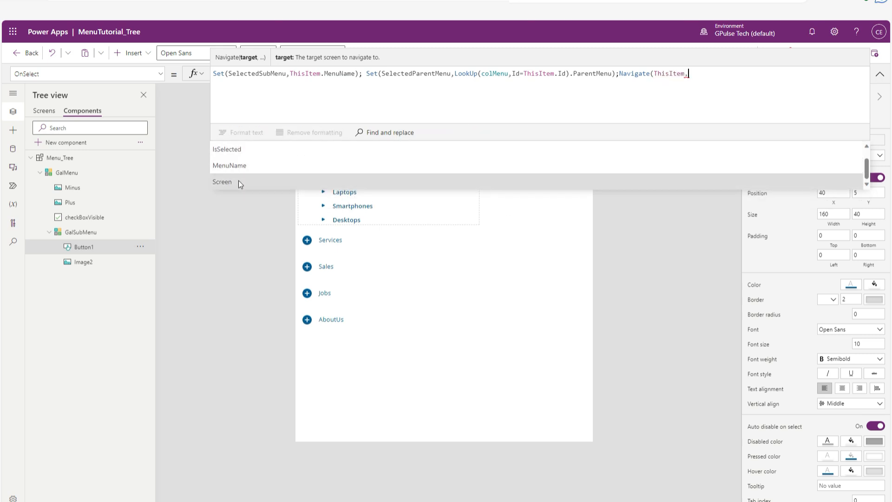
click(225, 181)
Complete the Navigate call with the transition ScreenTransition.Fade, a closing parenthesis and a semicolon, and collapse the formula editor.
text(,)
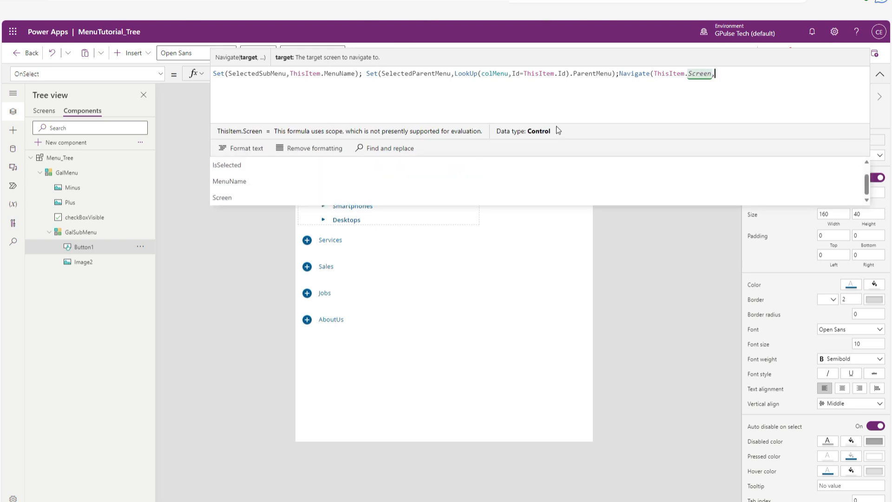
text(Scren)
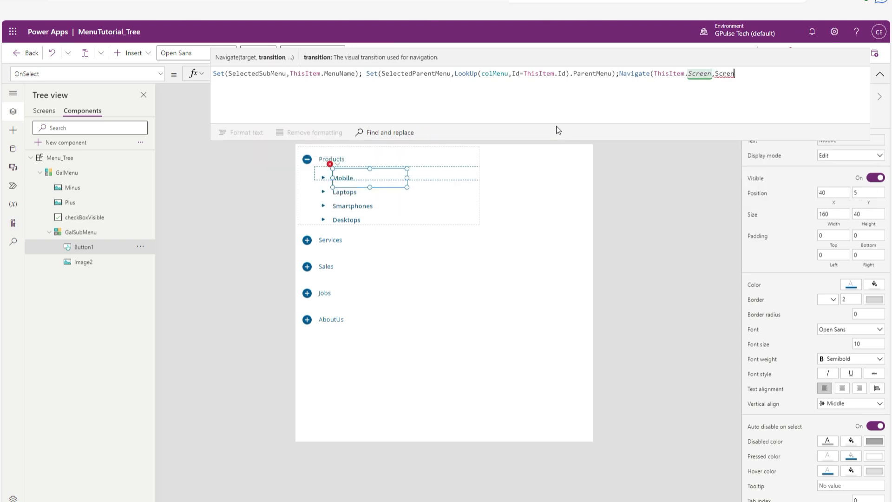
key(BackSpace)
key(BackSpace)
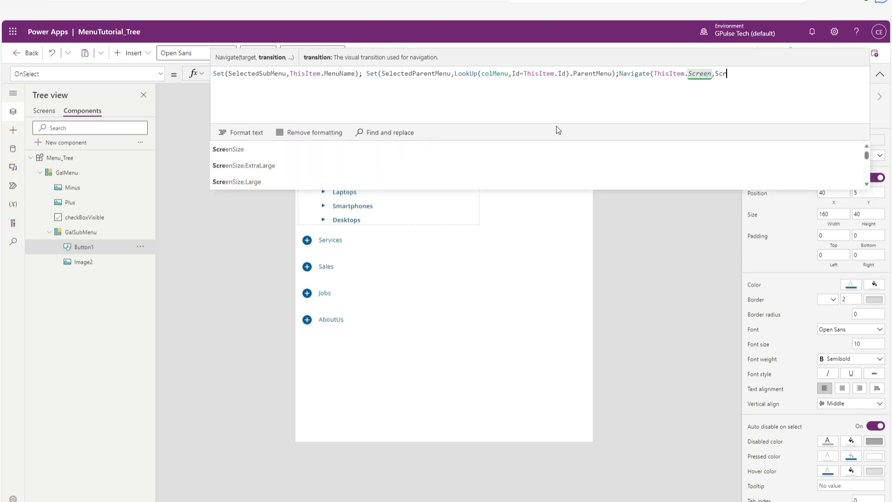
key(BackSpace)
key(BackSpace)
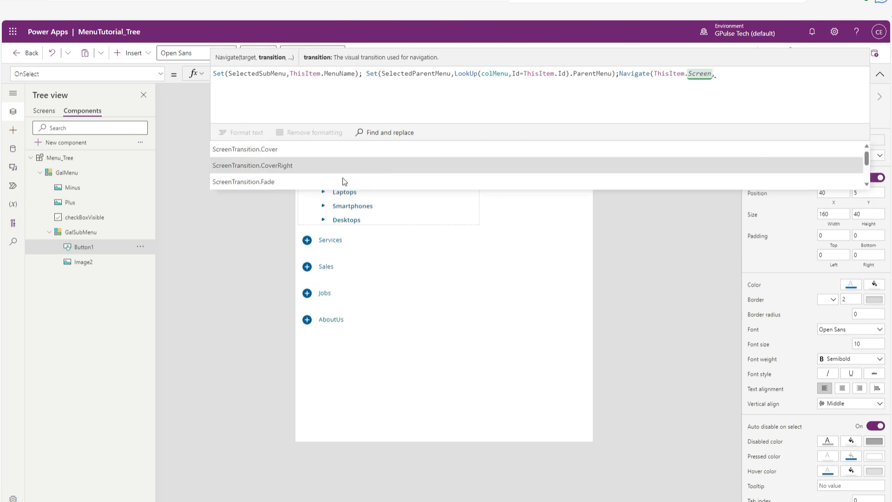
click(269, 184)
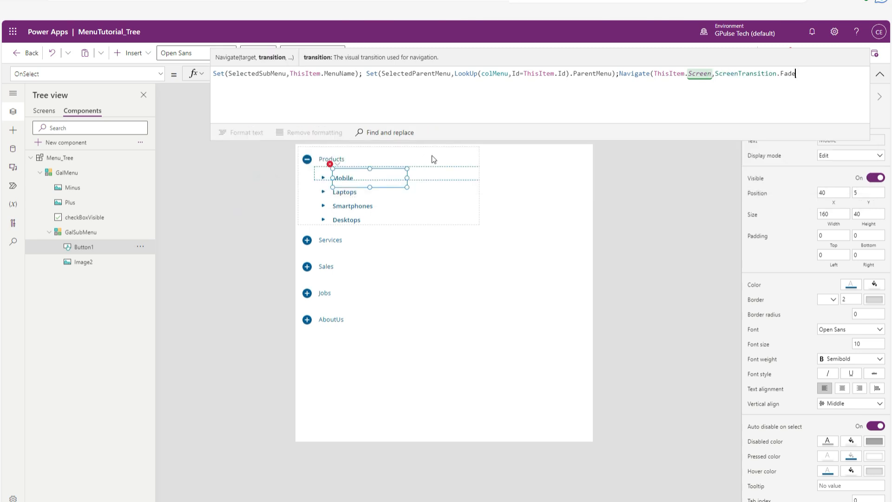
text();)
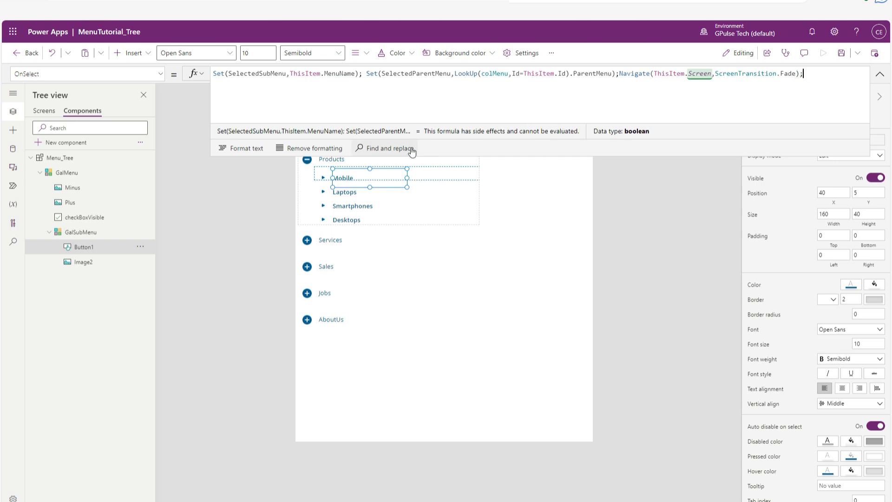
click(375, 95)
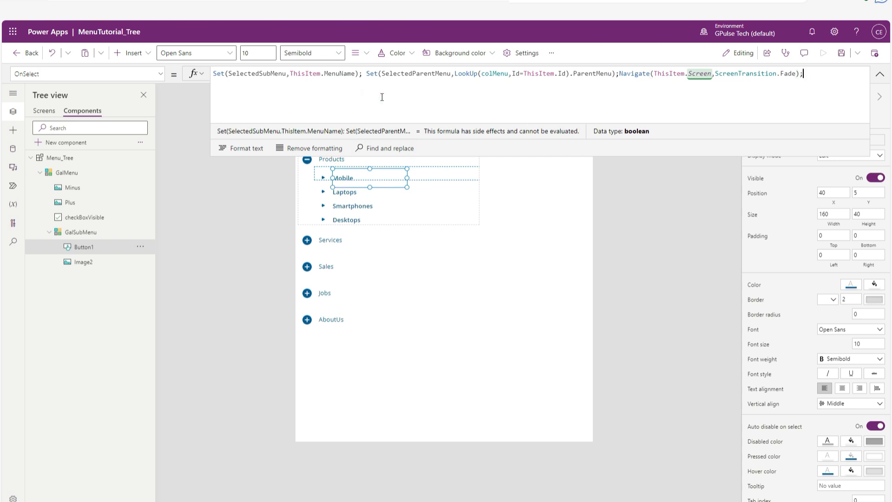
double_click(263, 74)
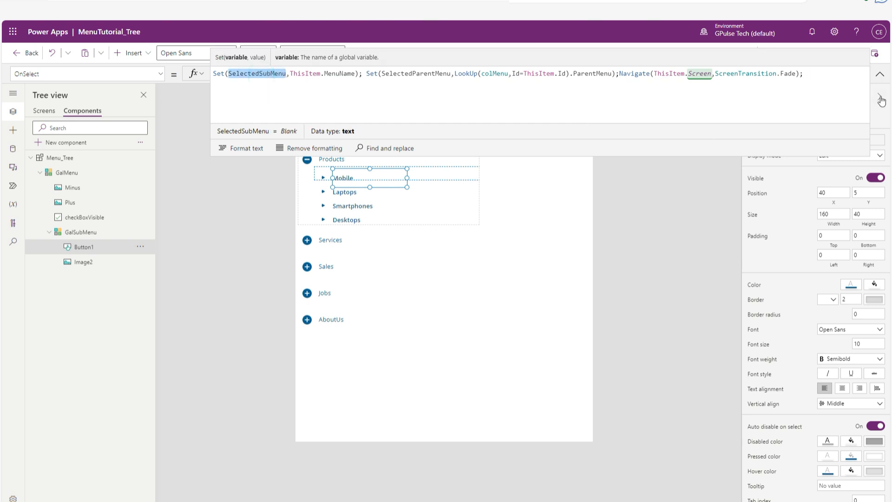
click(879, 74)
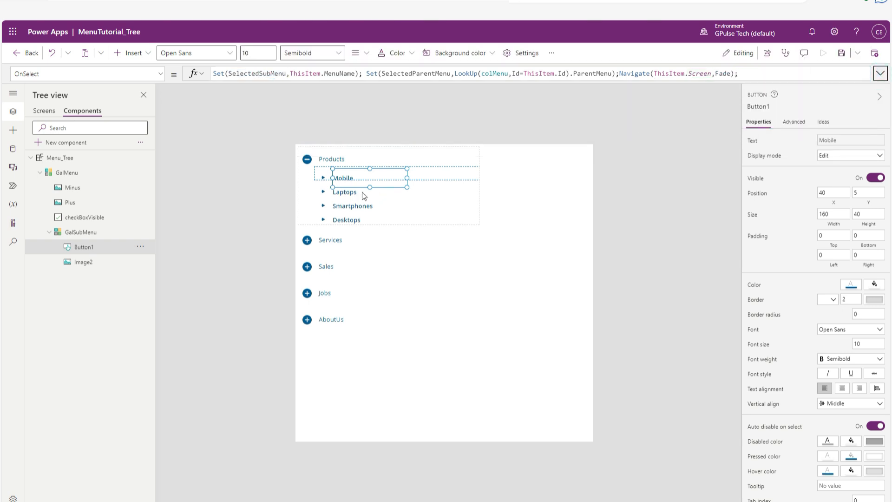
Begin Button1's FontWeight formula with an If function testing ThisItem.MenuName=SelectedSubMenu, ahead of the existing font weight.
click(162, 78)
scroll(99, 172, up, 5)
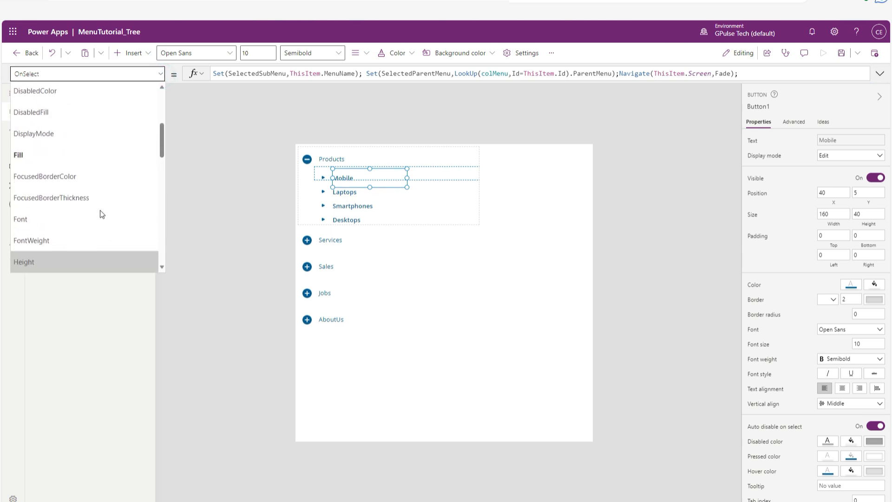
scroll(93, 222, down, 2)
click(57, 205)
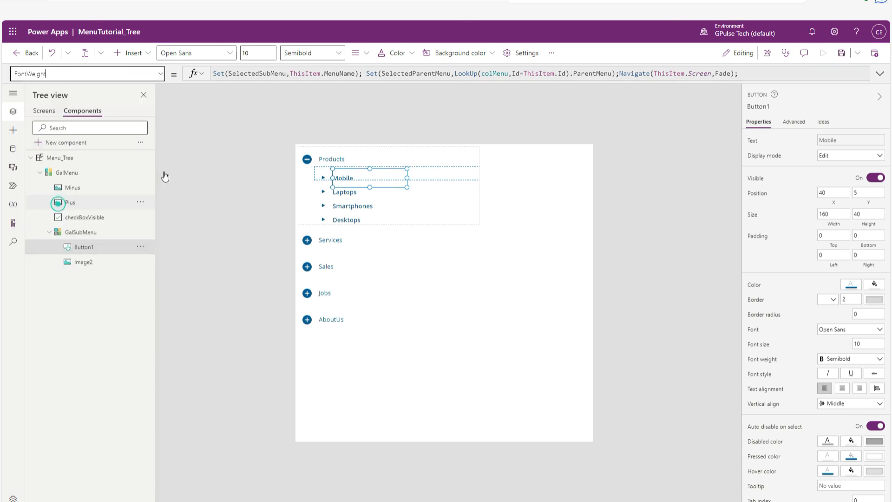
click(268, 79)
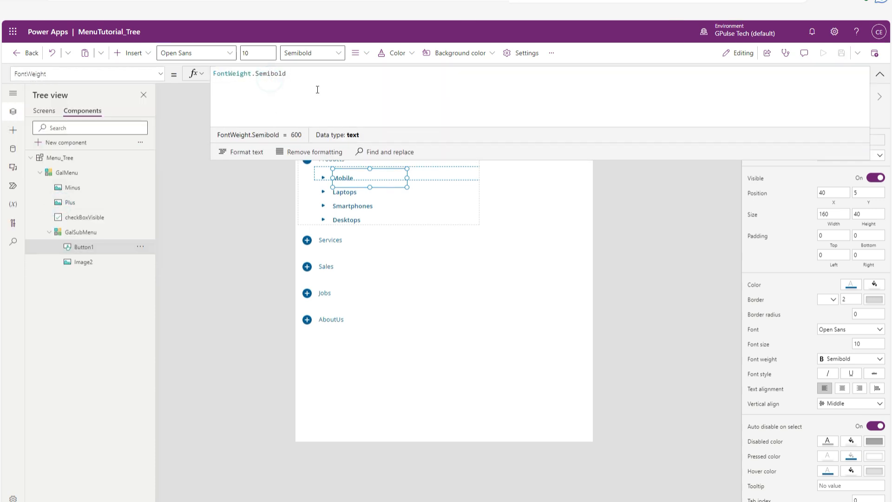
text(If()
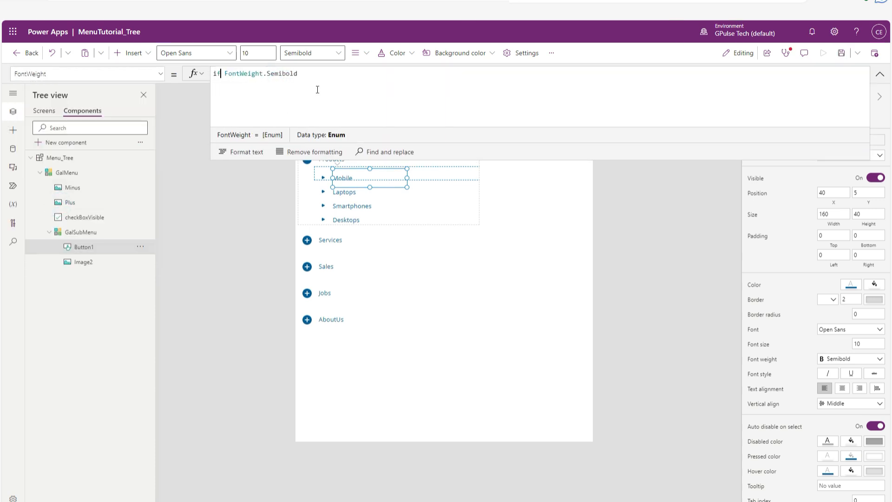
text(thisite)
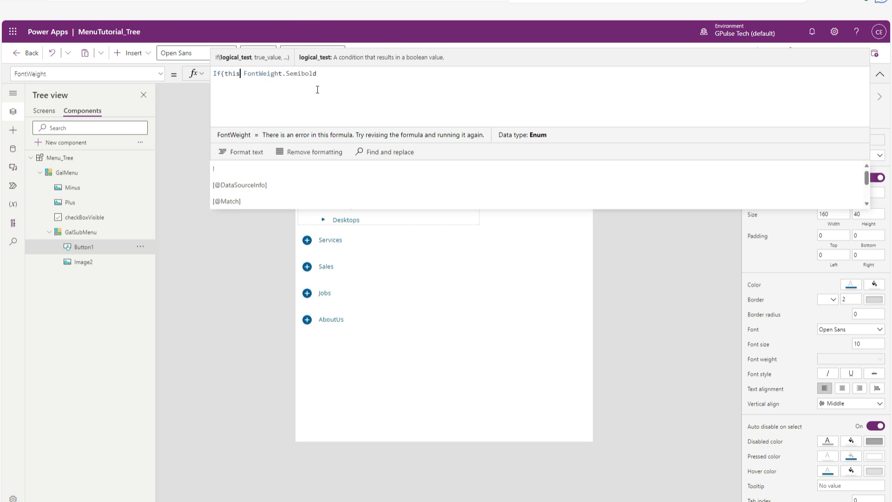
text(m)
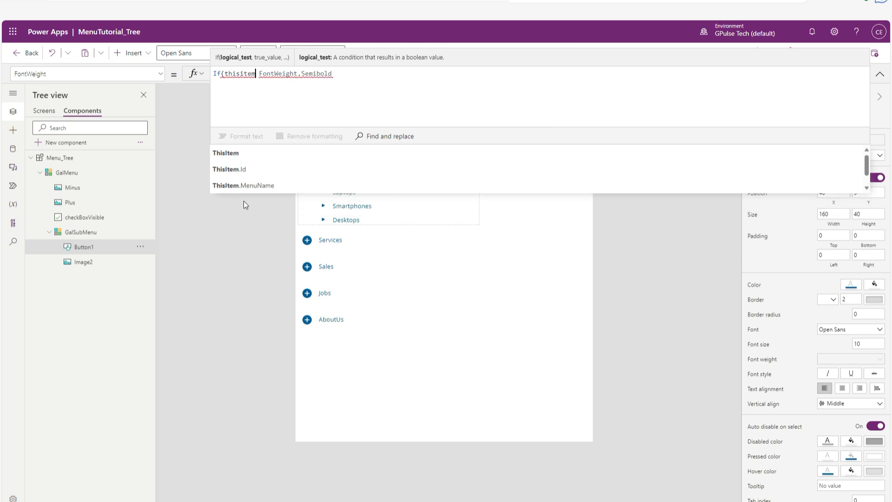
click(278, 186)
text(=SelectedSubMenu)
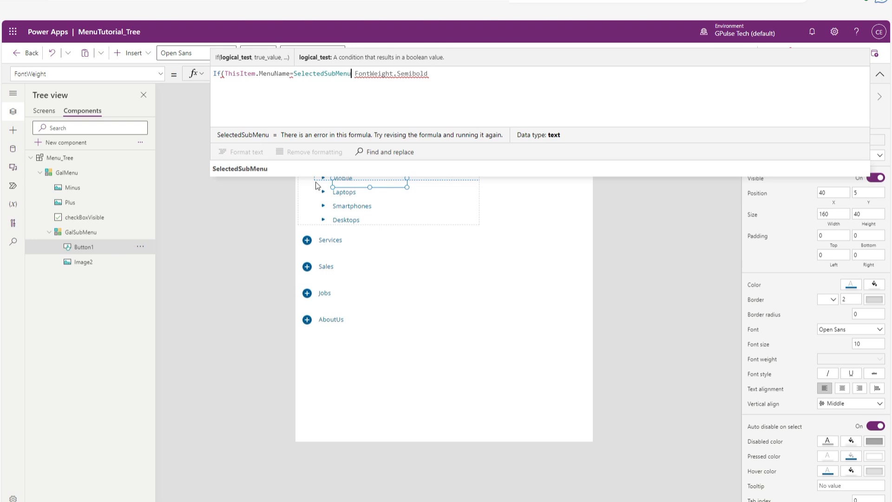
text(, )
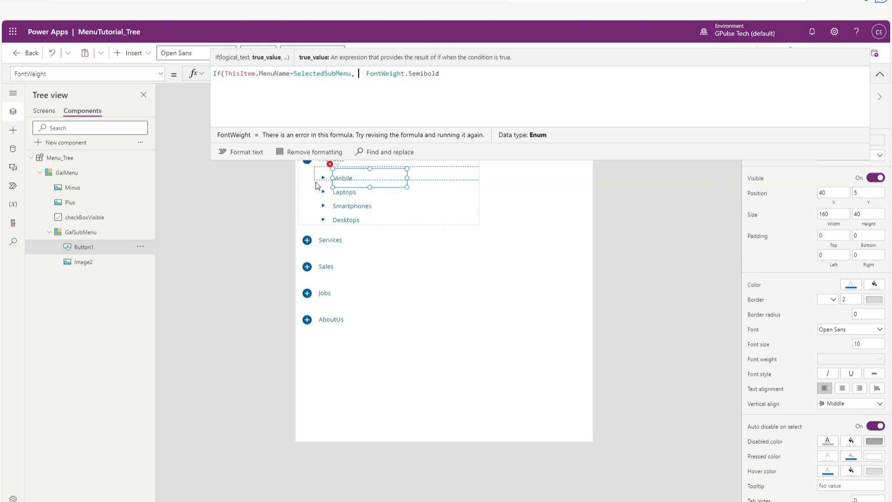
text(Fon)
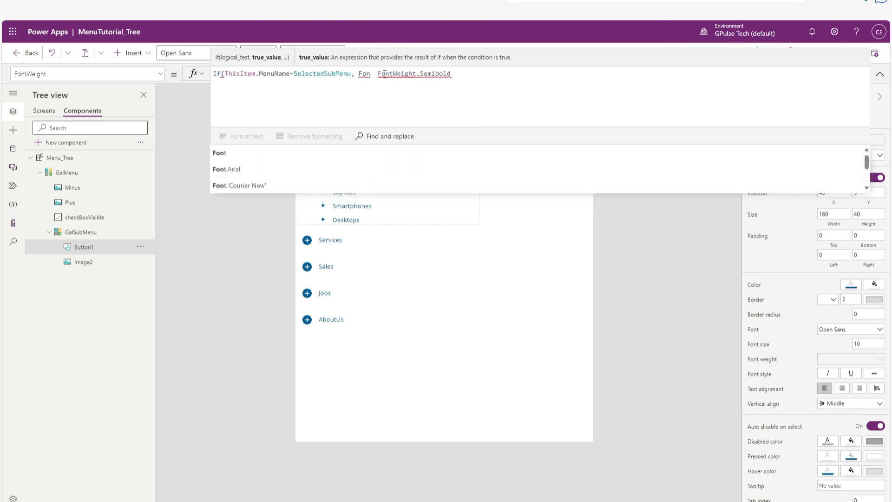
Enter FontWeight.Bold as the true value of the If formula, followed by a comma.
drag(451, 74, 376, 76)
drag(451, 74, 376, 74)
key(ctrl+c)
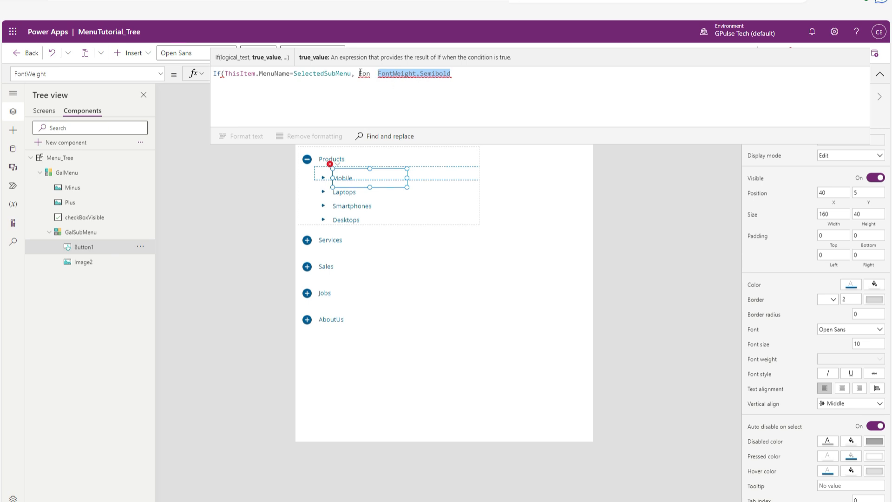
click(360, 73)
double_click(365, 78)
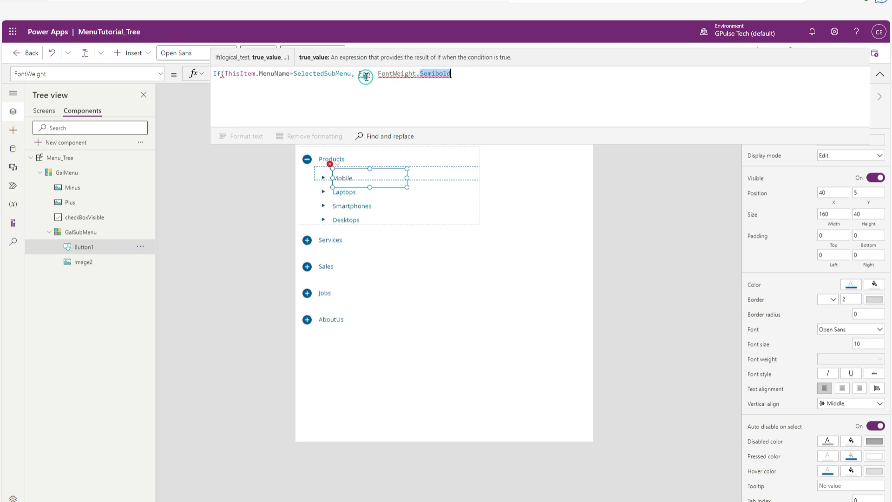
click(363, 73)
double_click(363, 74)
key(ctrl+v)
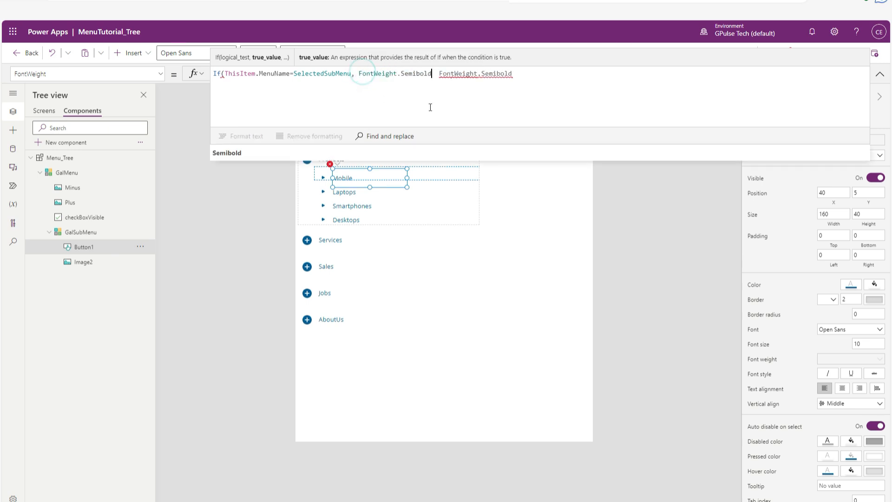
key(shift+Left)
key(BackSpace)
key(BackSpace)
key(BackSpace)
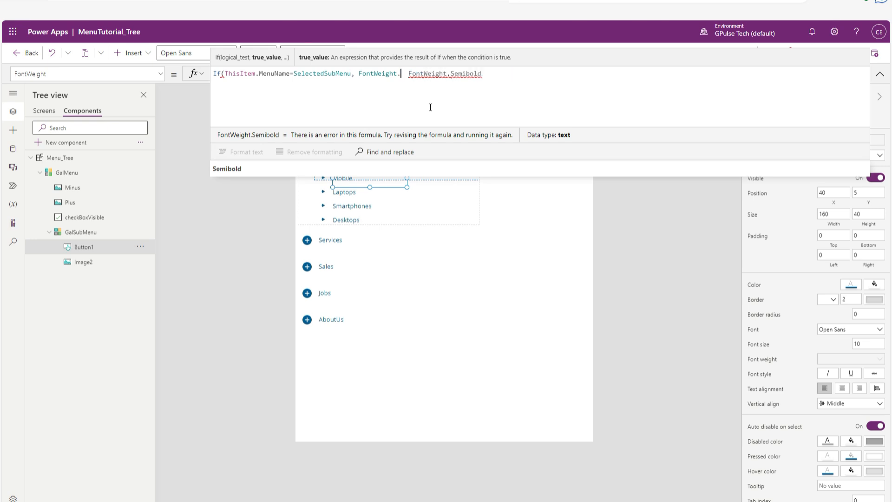
text(bold)
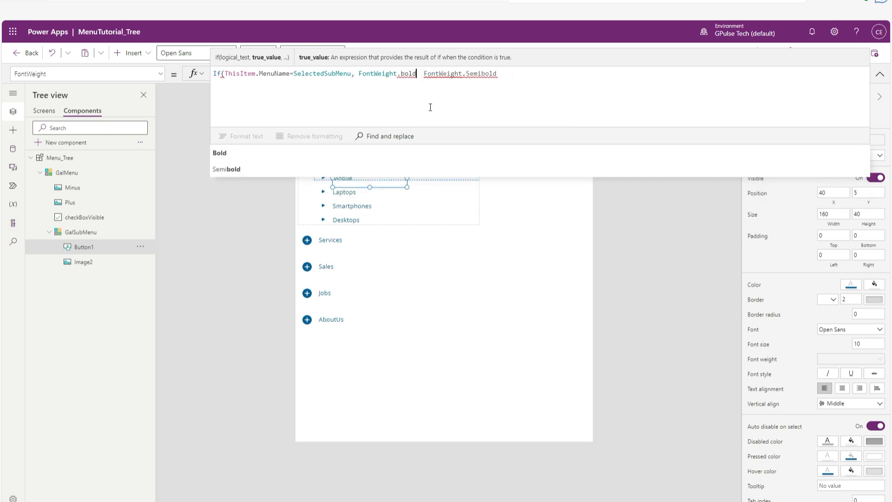
click(300, 157)
text(,)
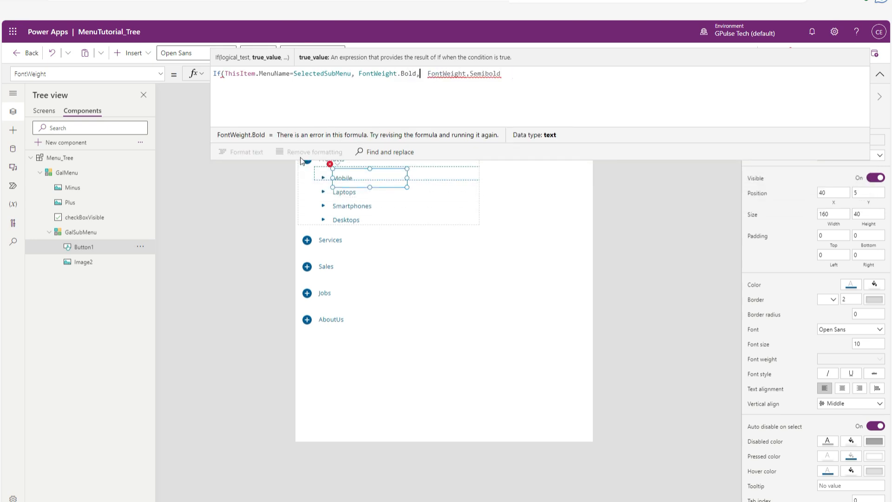
Change the If formula's else value to FontWeight.Normal, close the parenthesis and leave the formula editor.
key(shift+Left)
key(shift+Left)
key(shift+Left)
key(shift+Left)
key(shift+Left)
key(shift+Left)
key(shift+Left)
key(shift+Left)
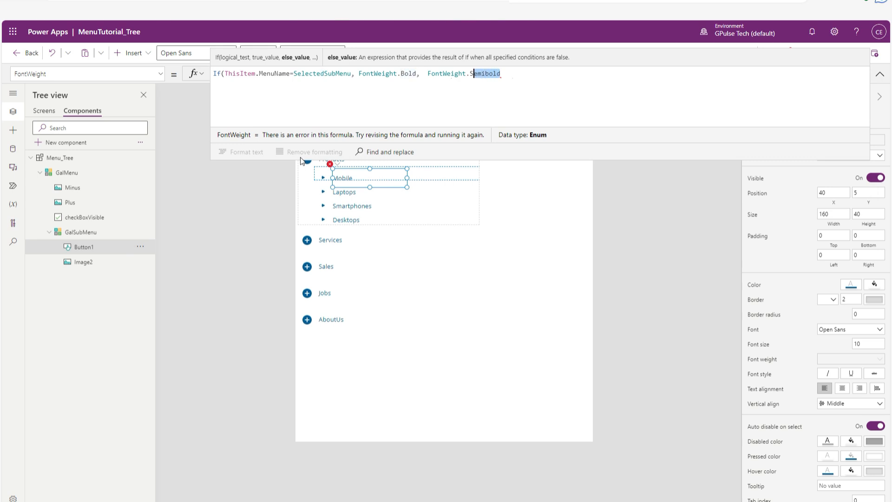
key(BackSpace)
text(nor)
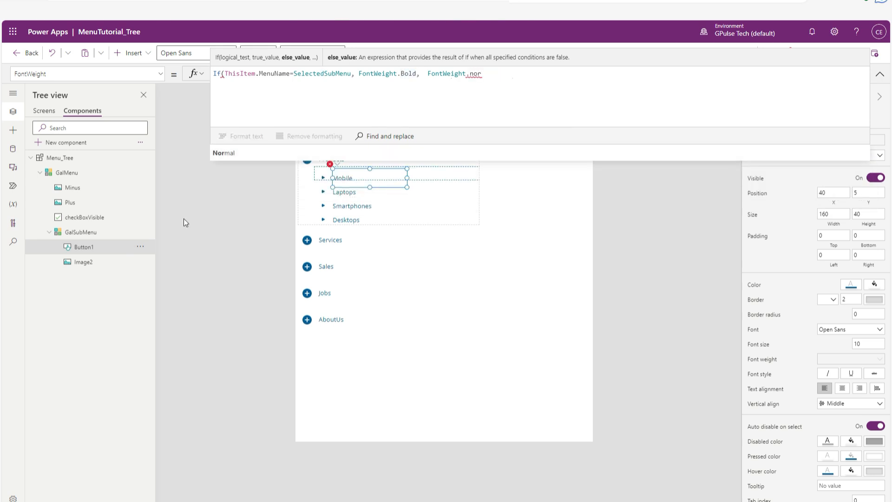
click(236, 154)
text())
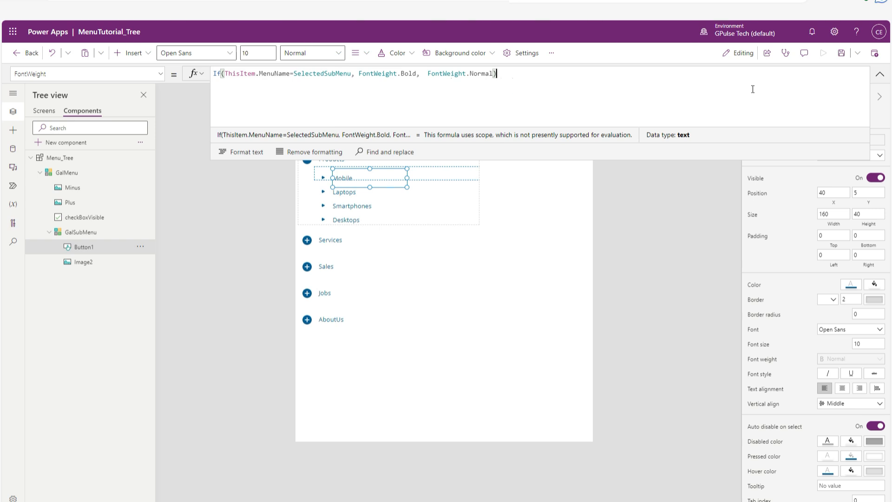
click(879, 74)
click(648, 178)
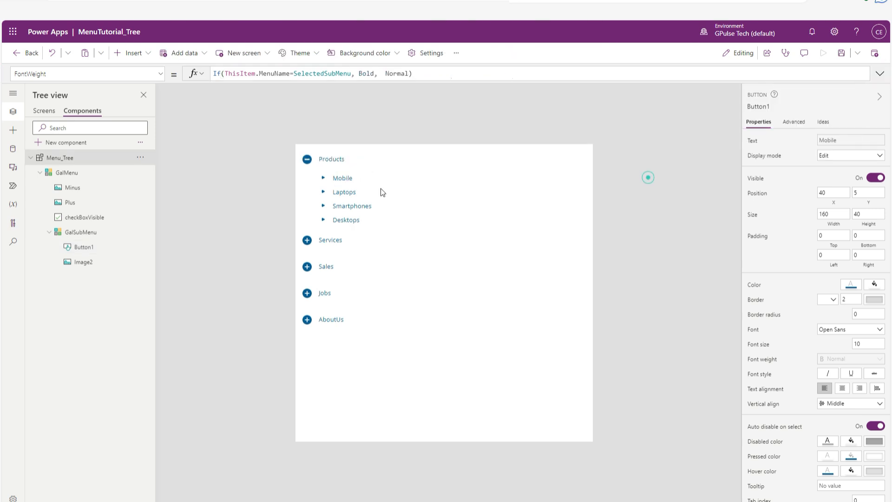
Begin checkBoxVisible's FontWeight formula with an If function testing ThisItem.ParentMenu=SelectedParentMenu, ahead of the existing font weight.
click(330, 160)
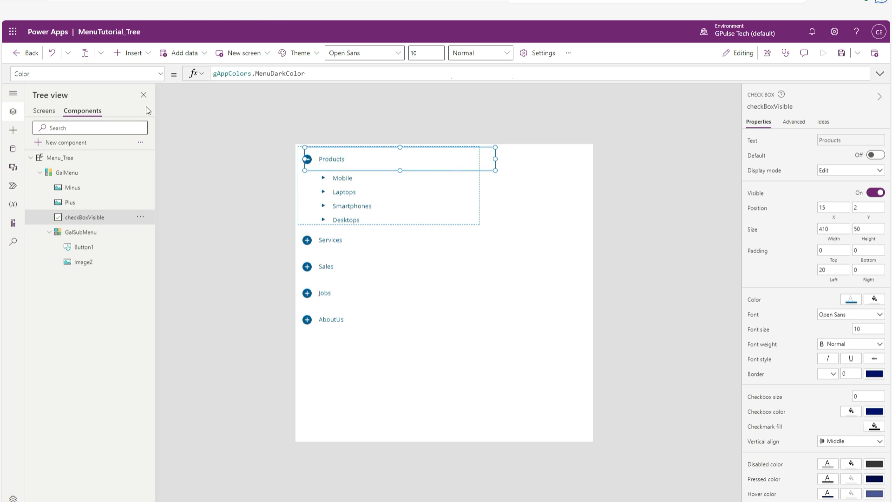
click(157, 76)
scroll(88, 202, up, 2)
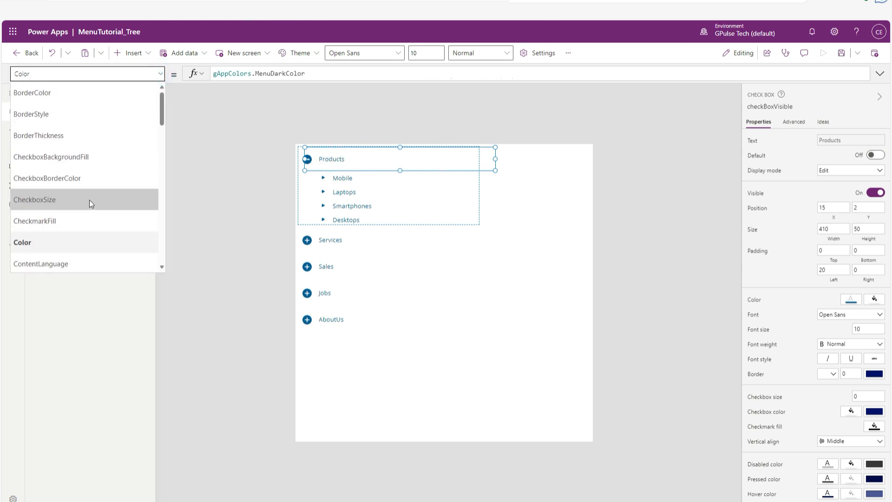
scroll(90, 211, down, 2)
scroll(90, 221, down, 4)
click(101, 173)
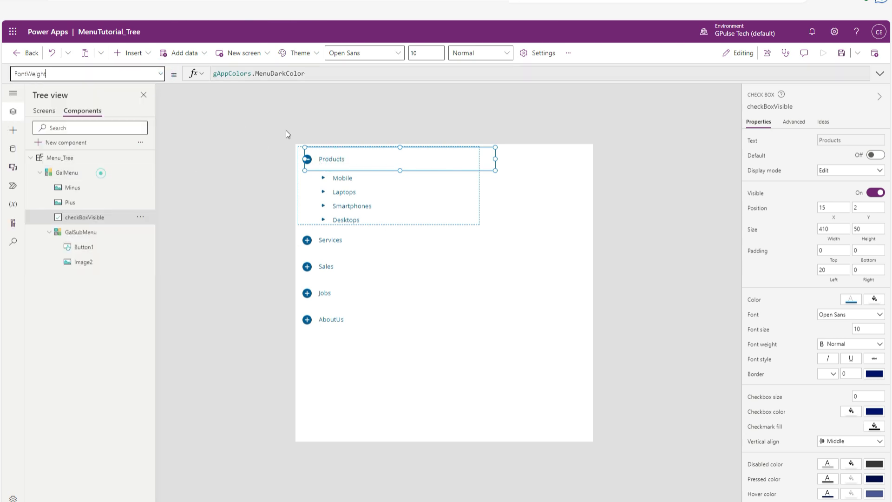
click(321, 75)
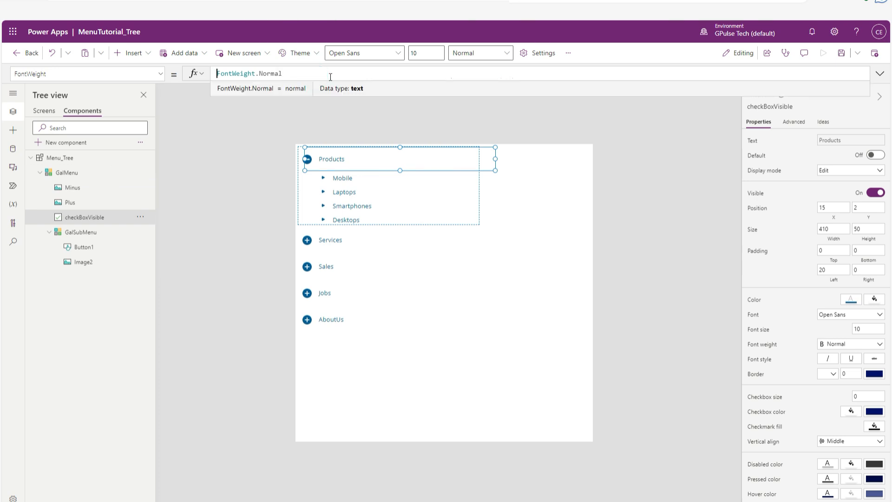
text(If( )
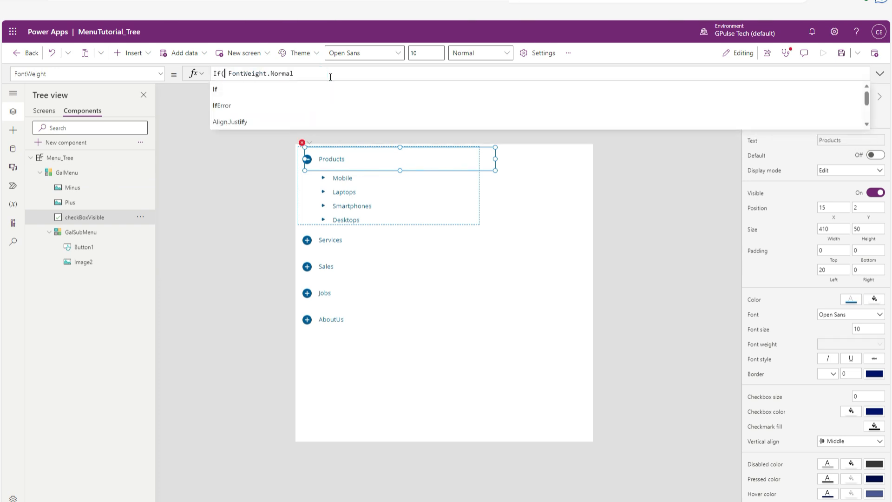
text(thisit)
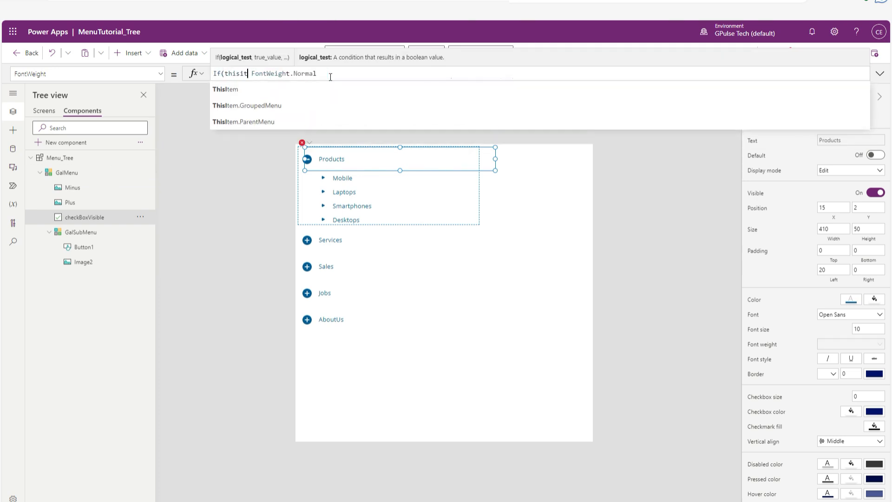
click(308, 121)
text(=)
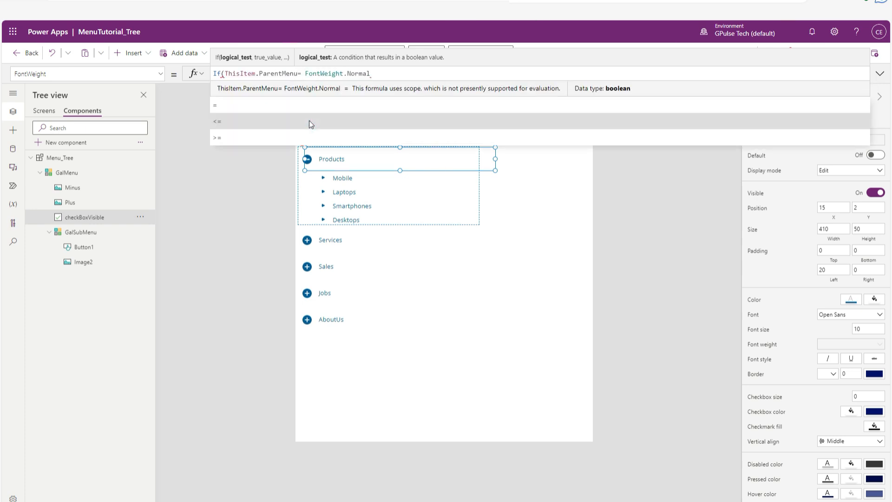
text(selectedp)
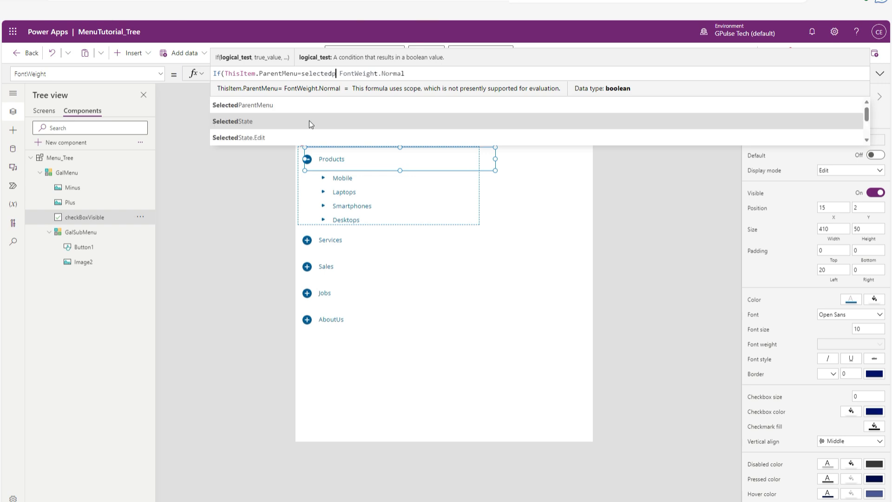
key(Tab)
click(302, 95)
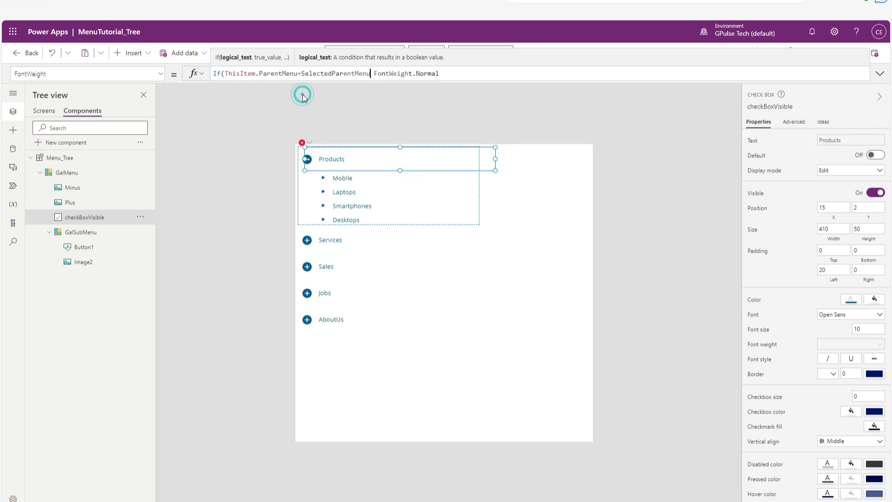
Enter FontWeight.Bold as the If formula's true value, leaving FontWeight.Normal as its else value.
text(, F)
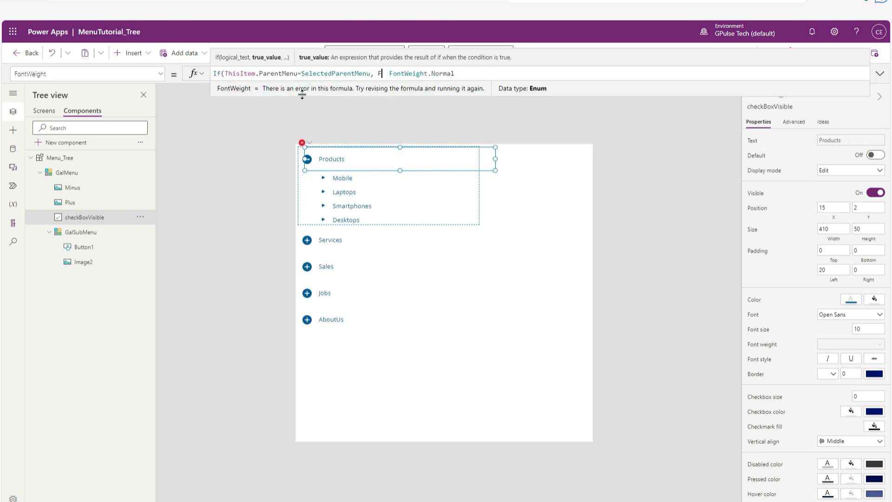
text(ontWe)
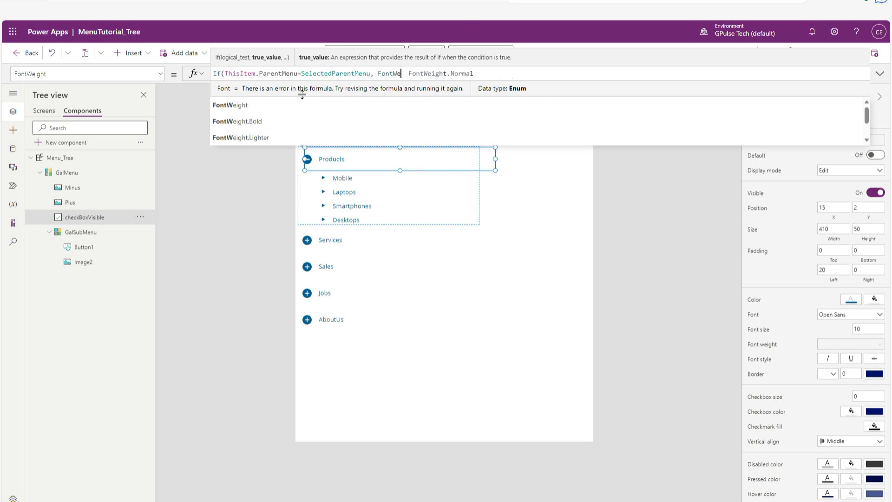
click(283, 108)
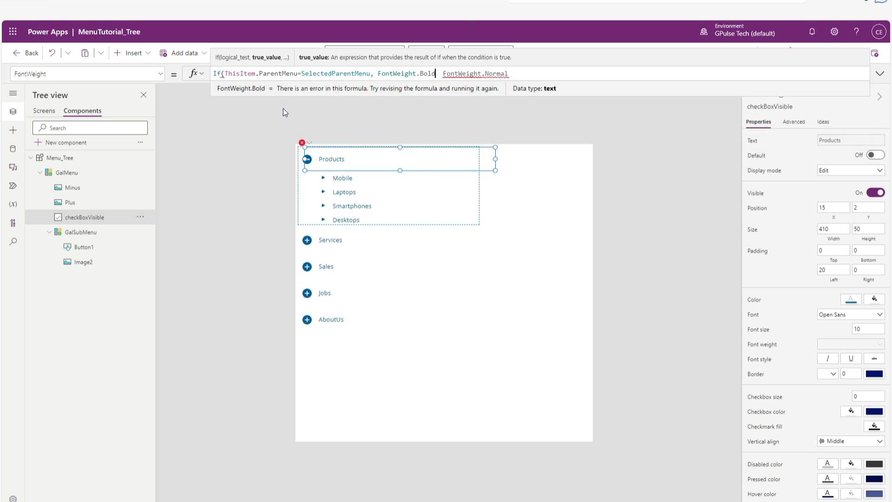
text(,)
key(End)
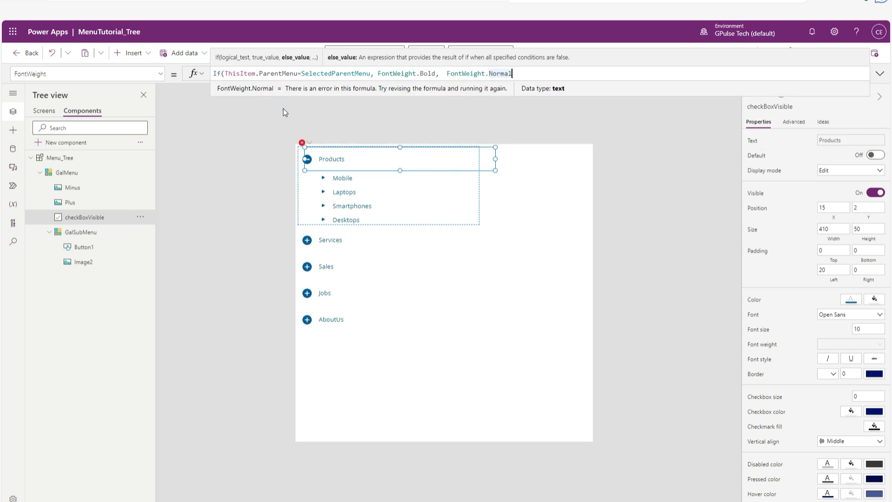
Shrink the row height of the GalMenu gallery on the canvas to a template size of about 77.
click(77, 173)
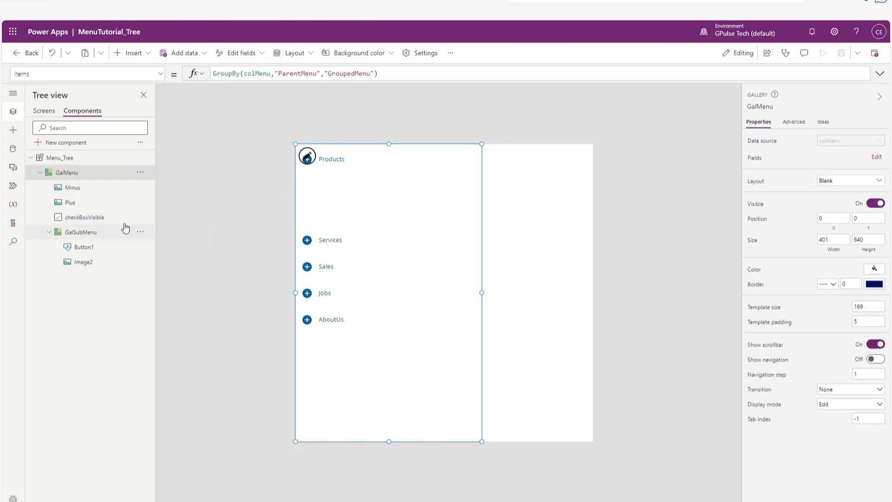
click(309, 160)
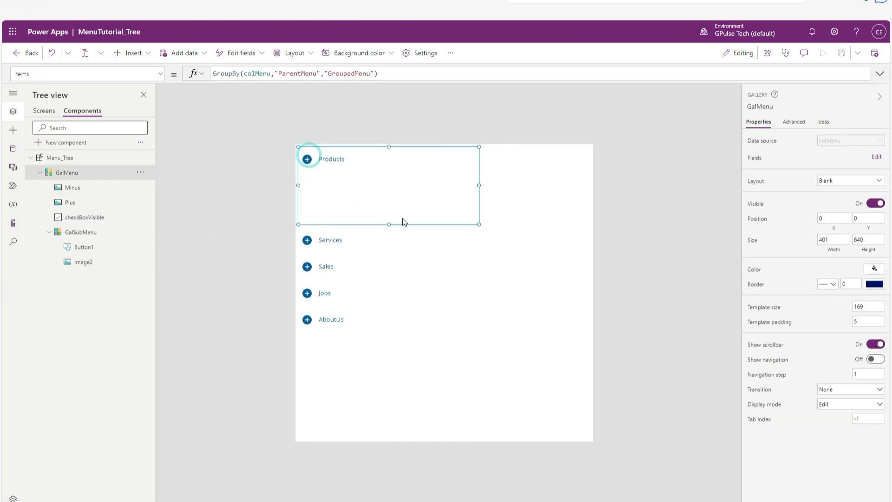
drag(390, 222, 391, 193)
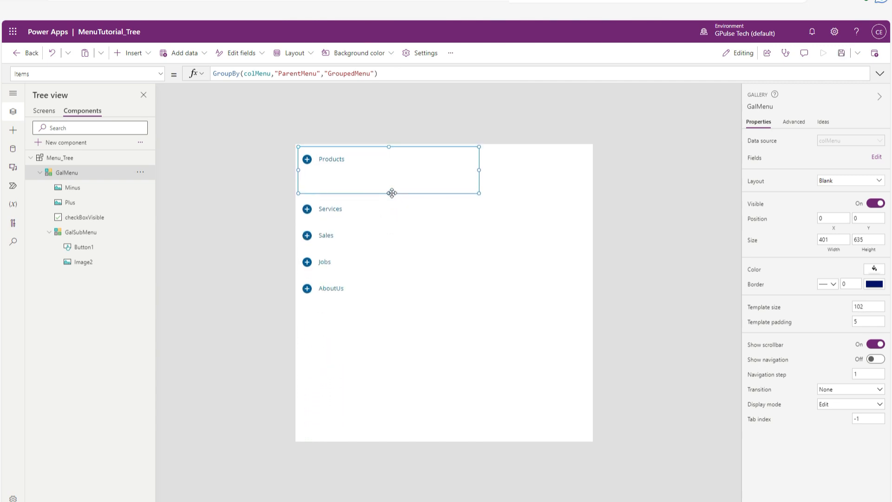
click(430, 121)
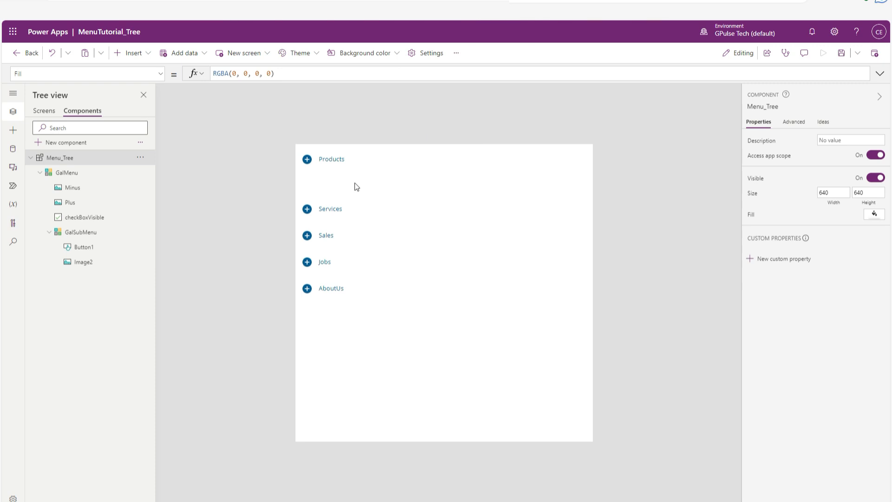
alt+click(332, 160)
alt+click(338, 159)
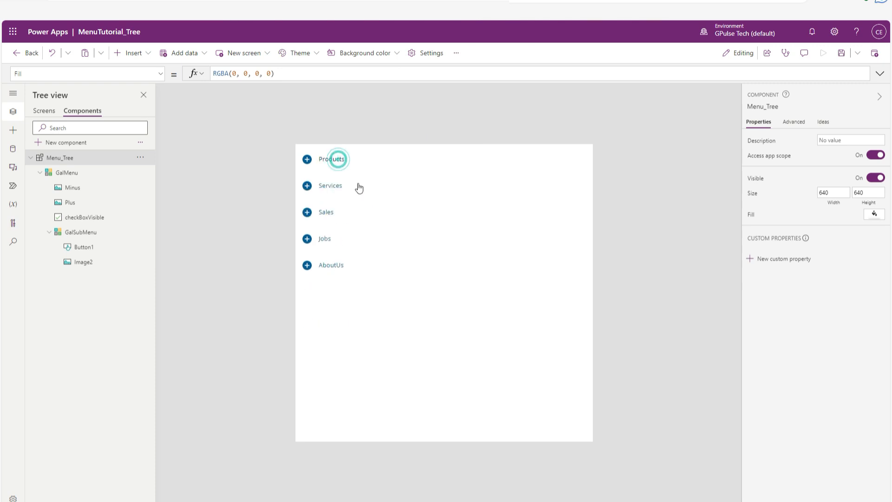
click(364, 188)
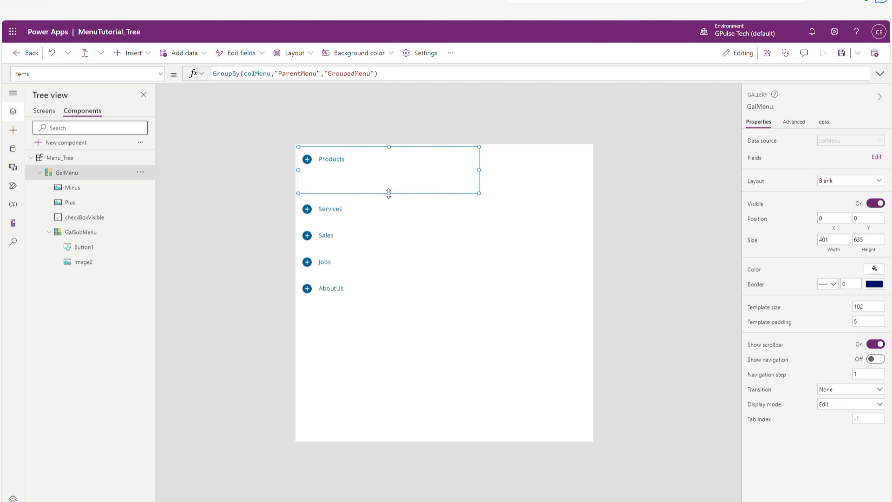
drag(389, 193, 389, 185)
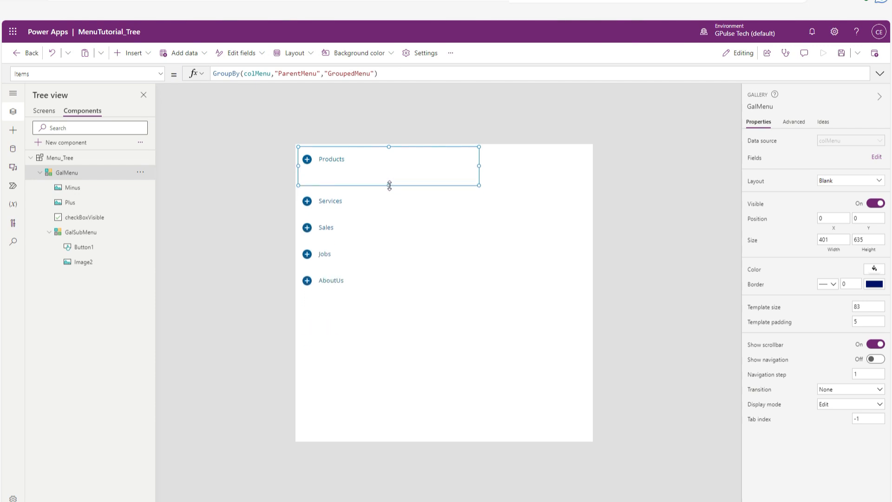
click(400, 115)
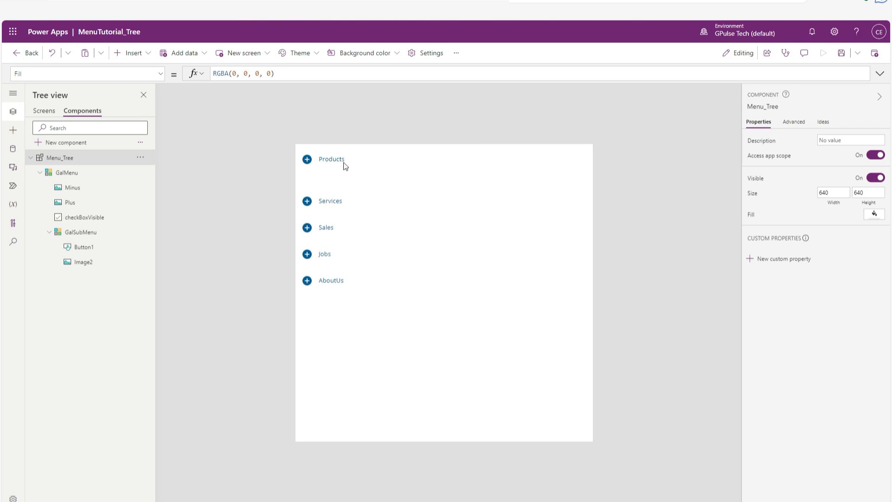
click(349, 175)
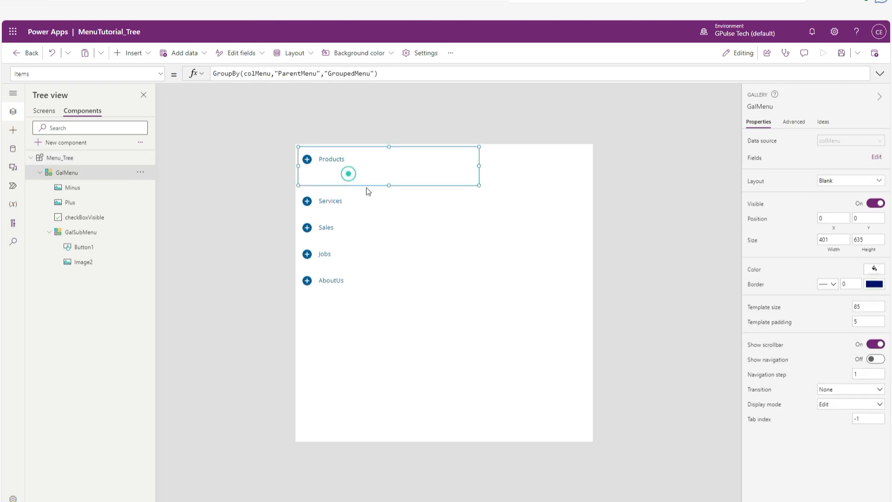
click(388, 184)
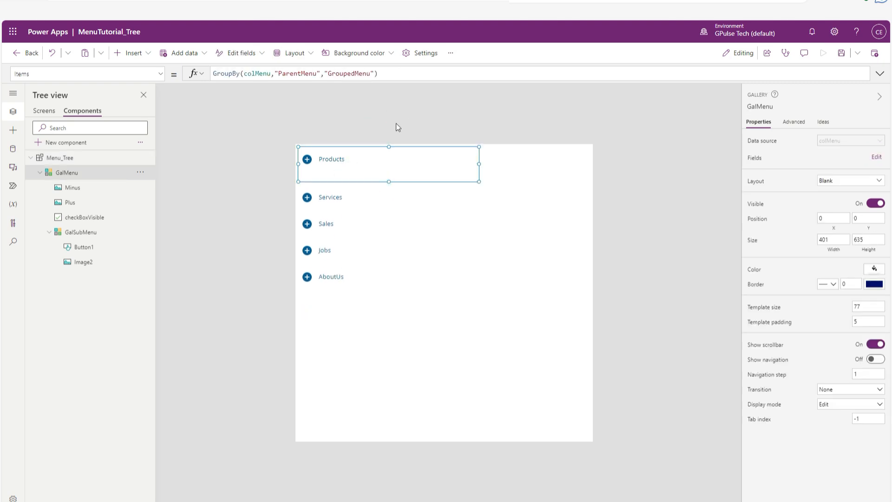
Test the menu by expanding and collapsing the Products, Services and Sales entries.
click(396, 123)
click(338, 160)
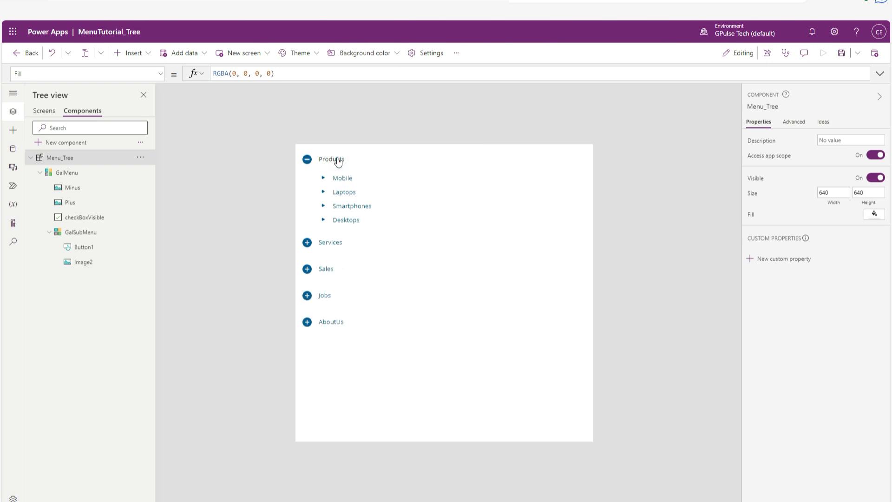
click(336, 161)
click(331, 187)
click(332, 189)
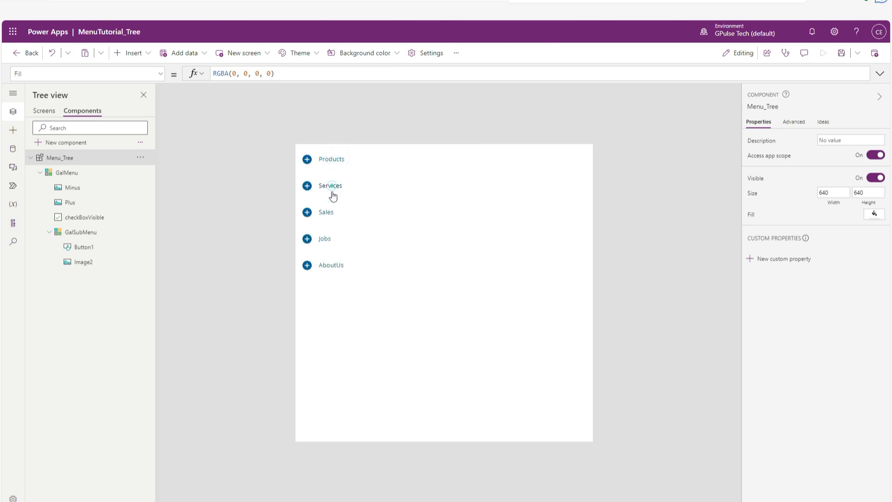
click(327, 216)
click(326, 216)
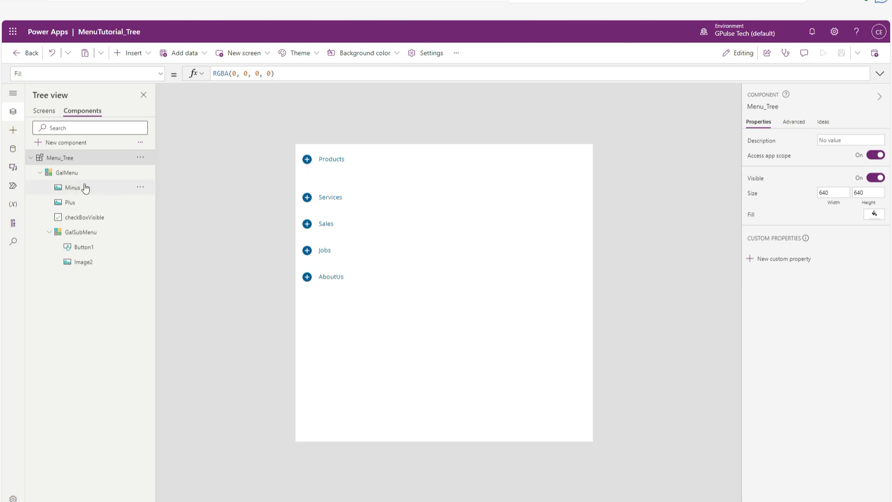
Create a new component and rename it Menu_Header.
click(31, 158)
click(78, 142)
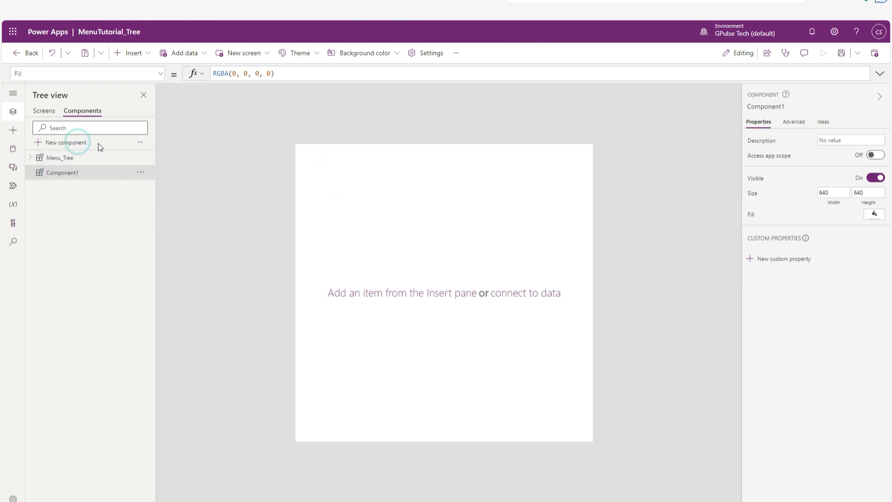
double_click(89, 173)
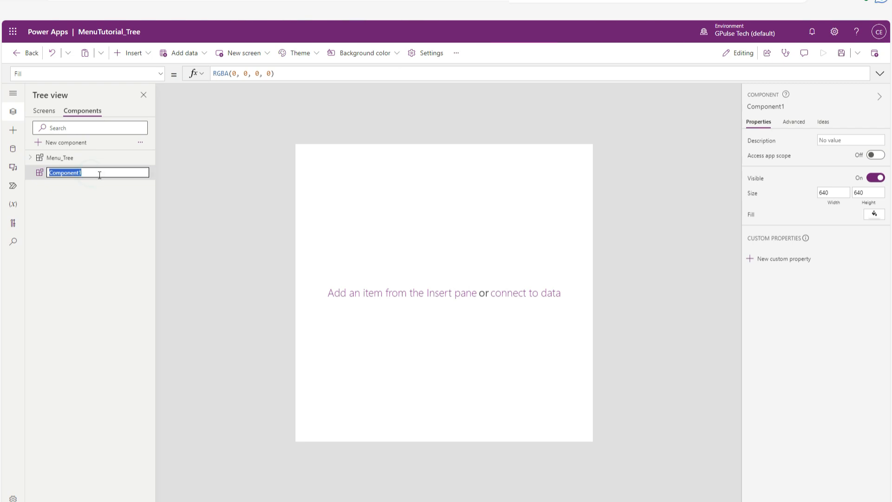
text(Menu_Header)
key(Return)
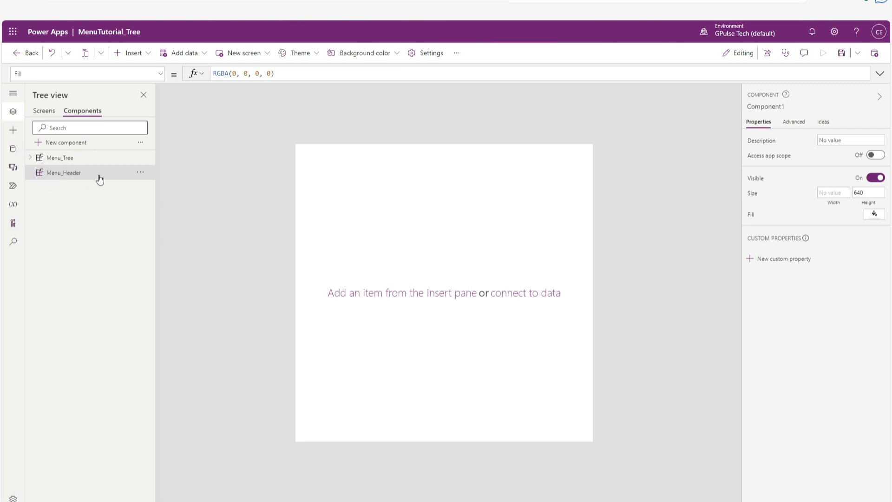
Insert an HTML text control into the Menu_Header component.
click(146, 57)
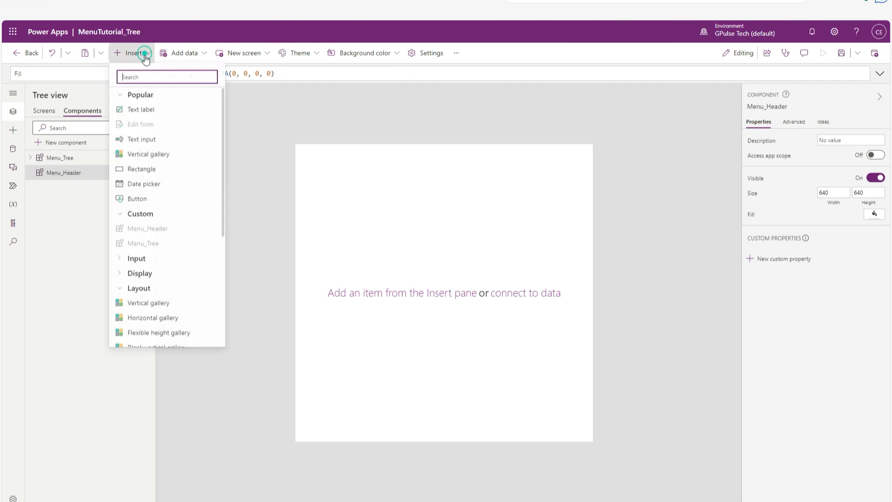
scroll(168, 214, down, 4)
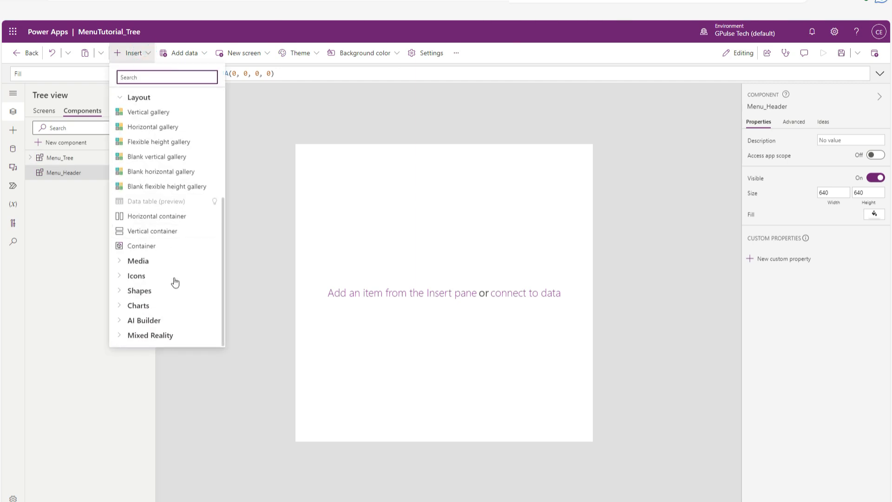
scroll(175, 253, up, 4)
click(161, 78)
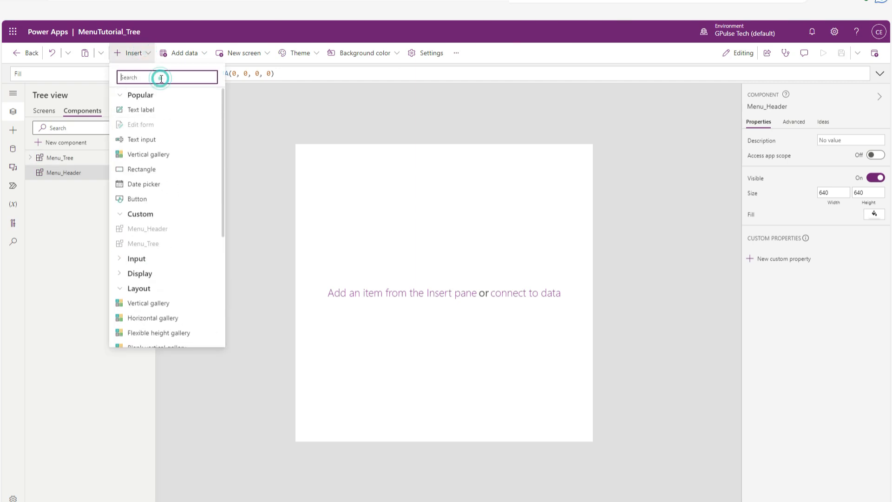
text(html)
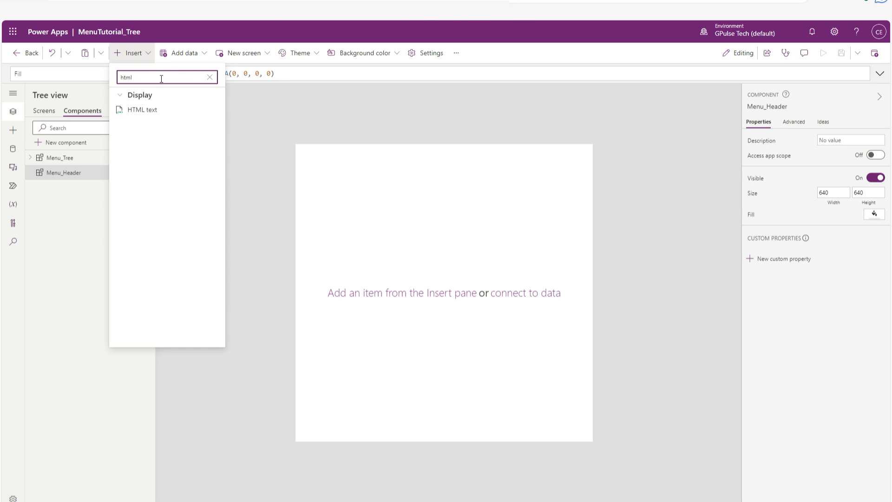
click(161, 111)
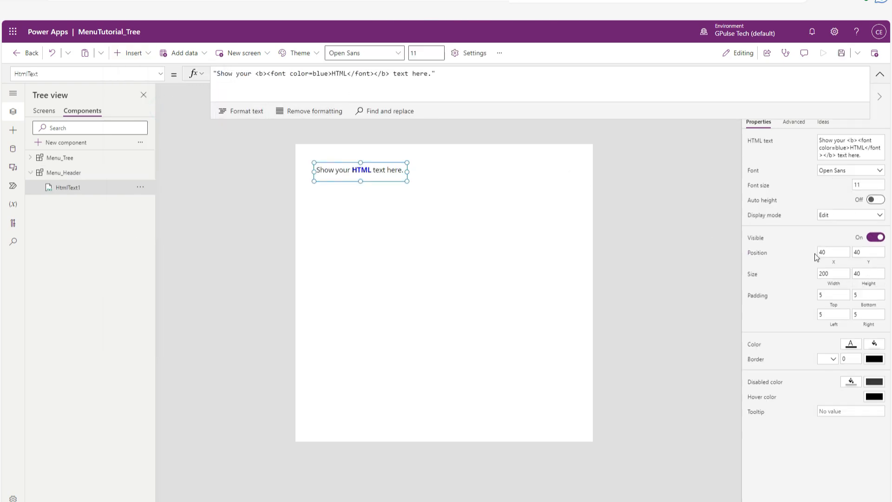
Set the width of the HTML text control in Menu_Header to App.Width.
click(837, 284)
drag(259, 72, 187, 63)
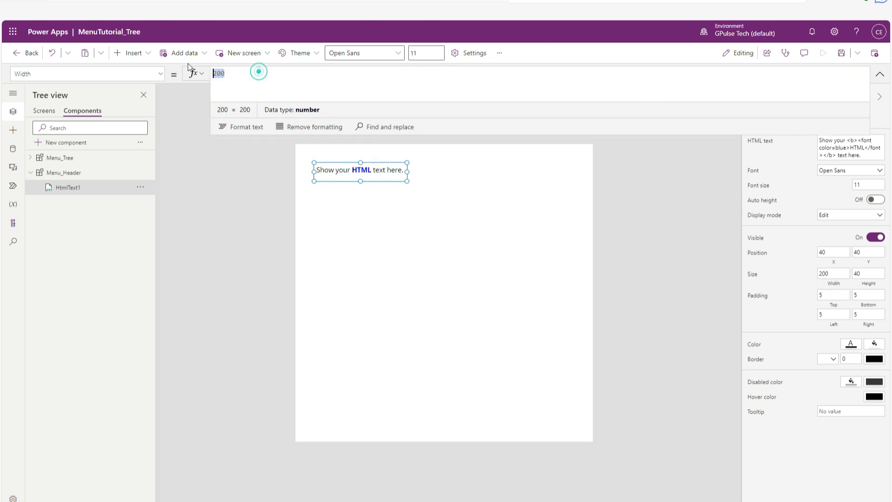
text(App.wid)
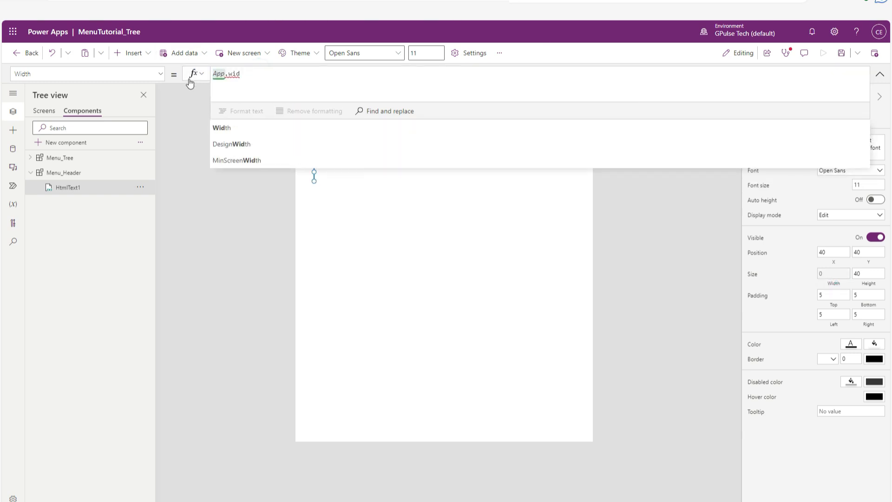
click(236, 130)
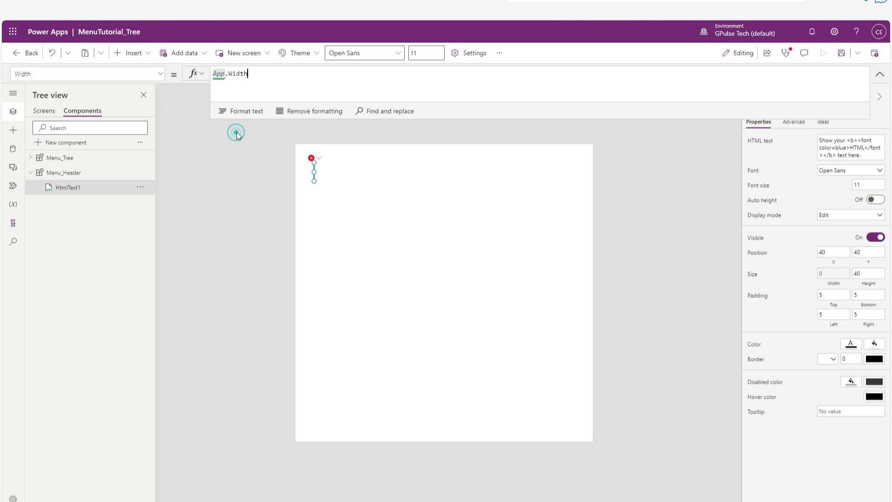
Set the width of the Menu_Header component itself to App.Width.
click(647, 227)
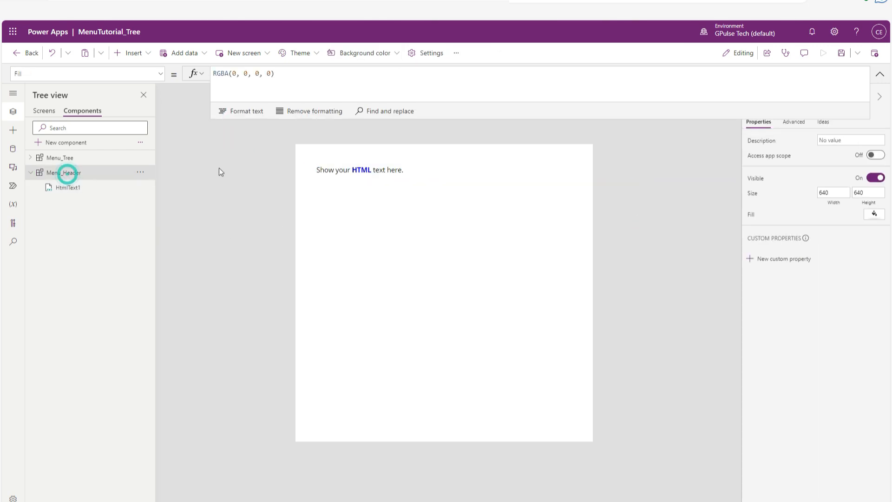
click(835, 196)
click(306, 82)
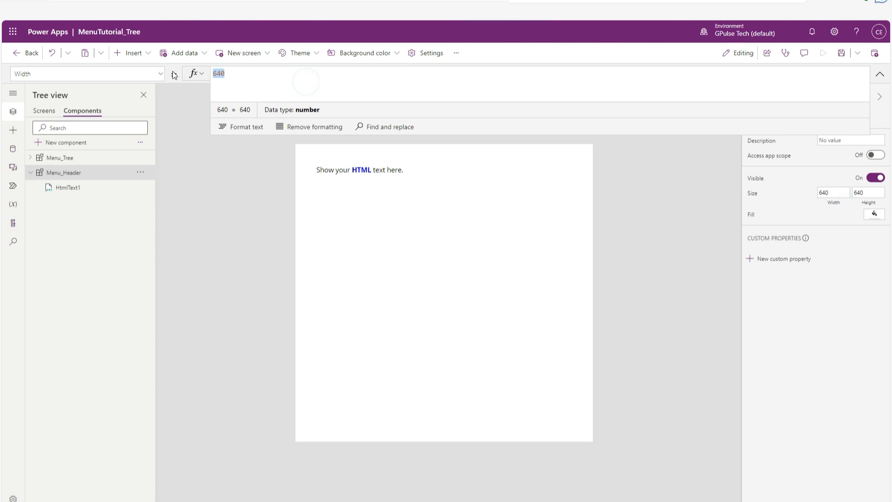
text(App.w)
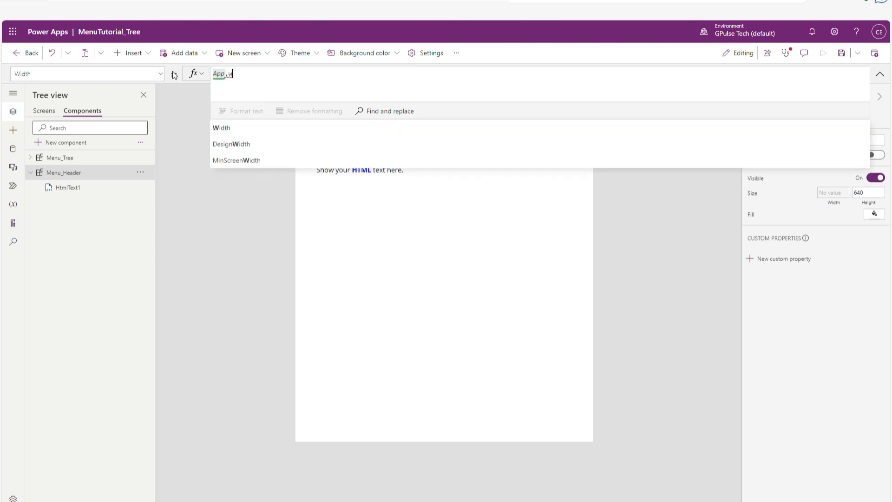
click(223, 128)
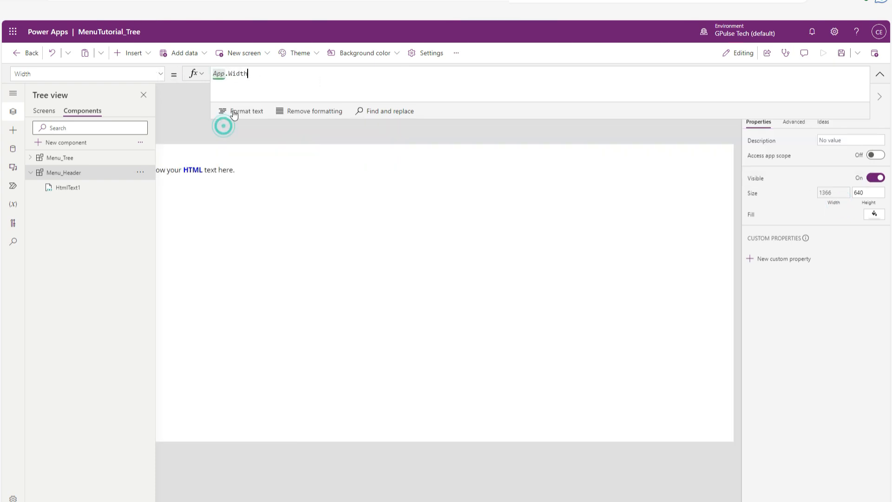
Replace the HTML text control's default HtmlText with the start of a styled div, "<div style='width:".
click(63, 188)
click(160, 73)
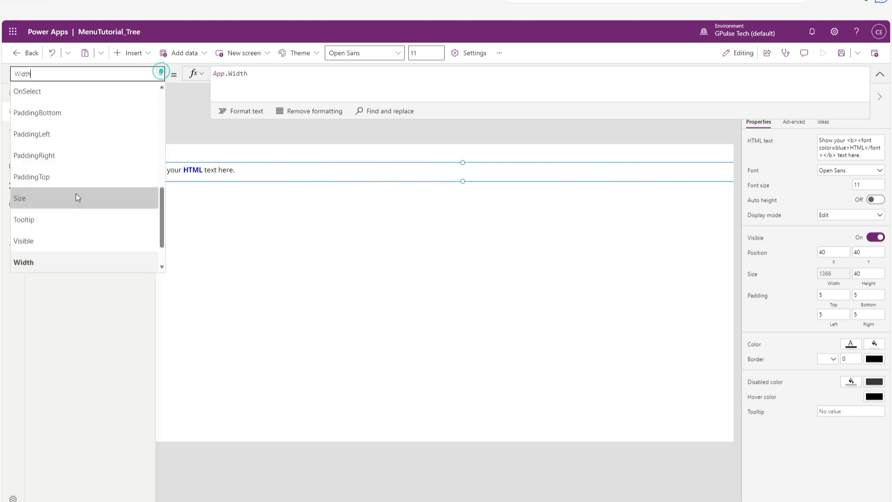
scroll(74, 205, up, 4)
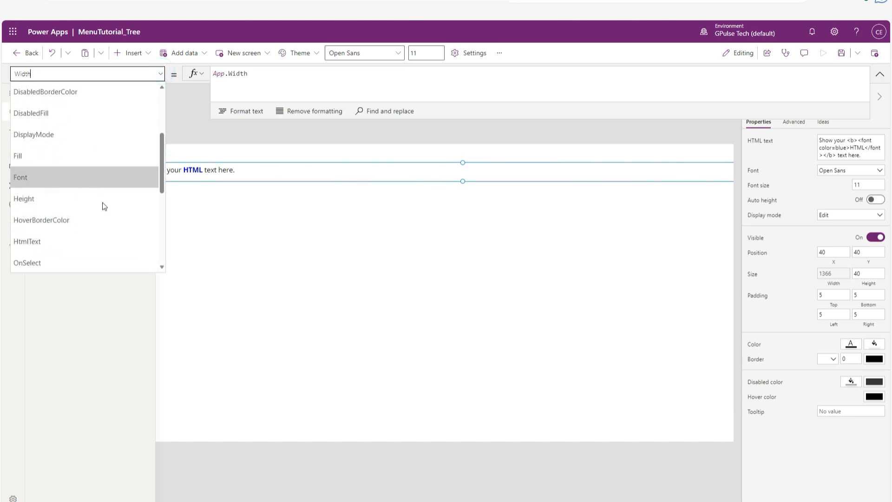
scroll(101, 221, down, 1)
click(73, 205)
click(466, 74)
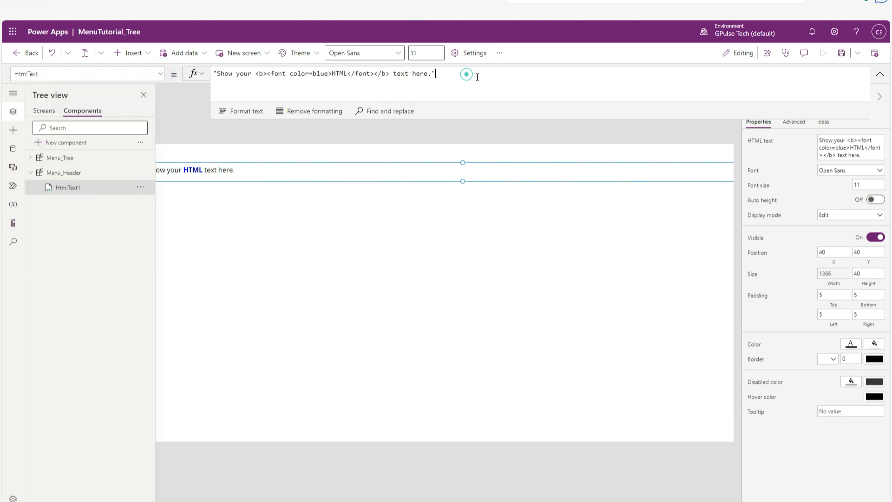
drag(477, 77, 200, 74)
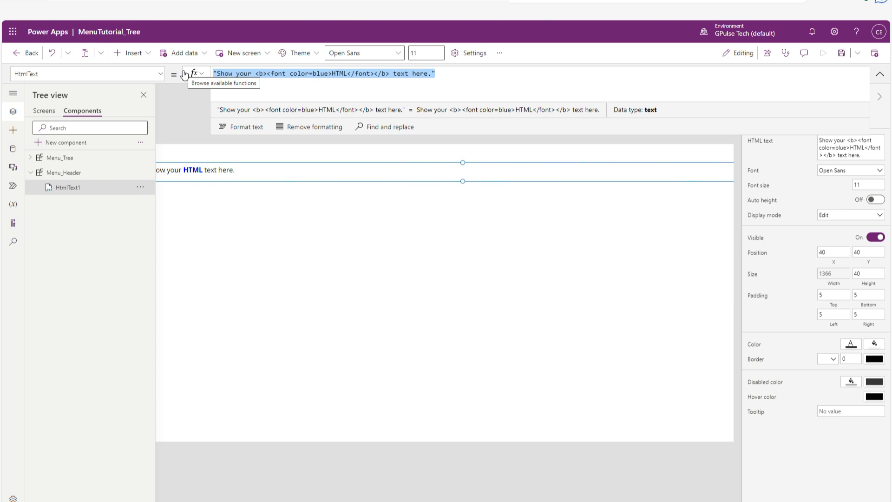
text(")
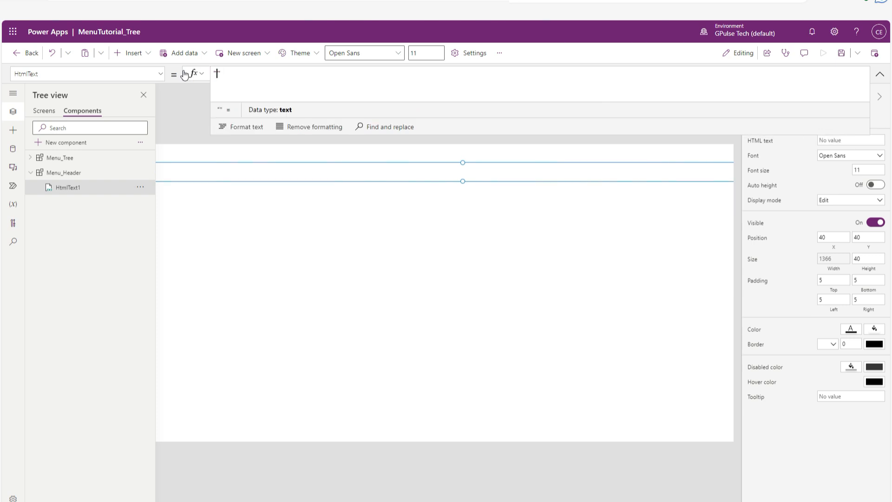
text(<div )
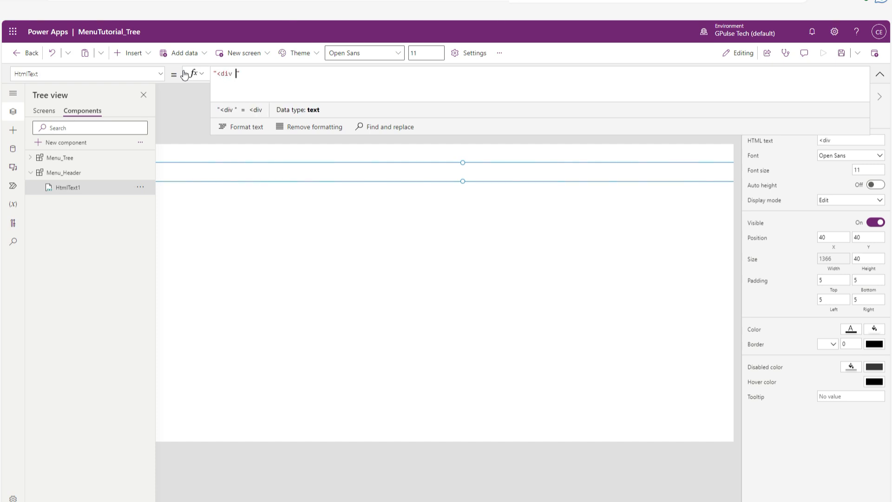
text(style)
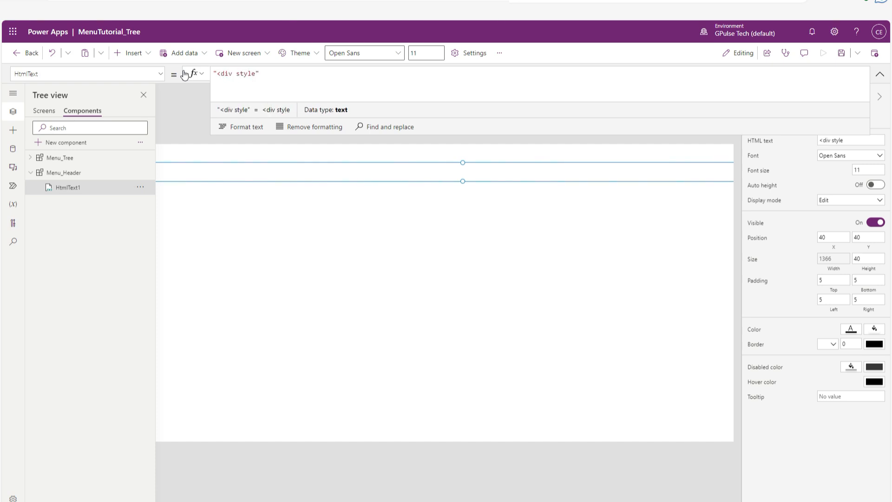
text(='w)
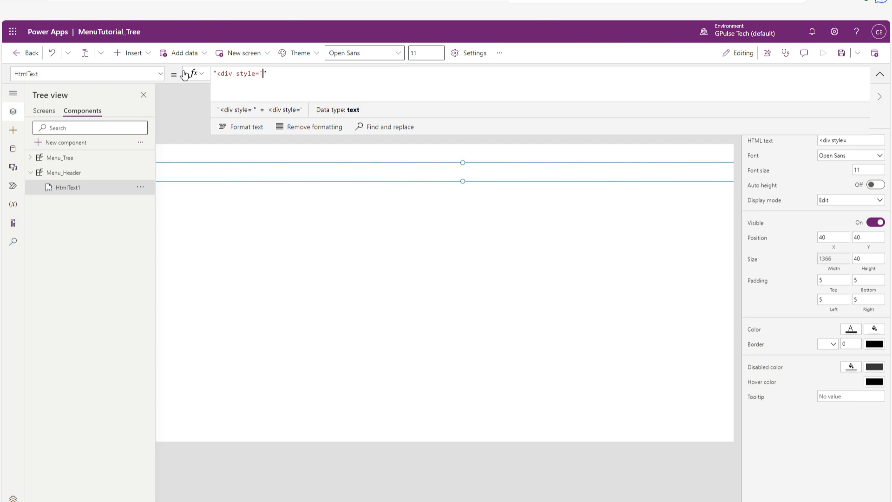
text(i)
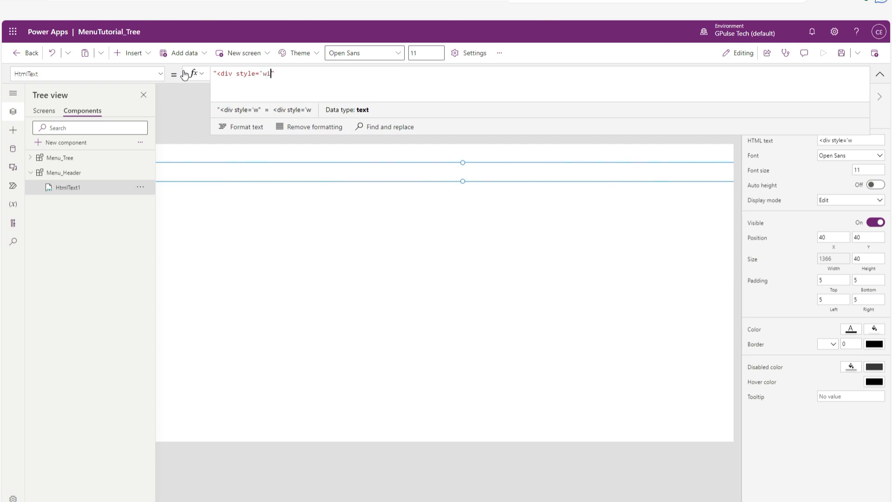
text(dth:)
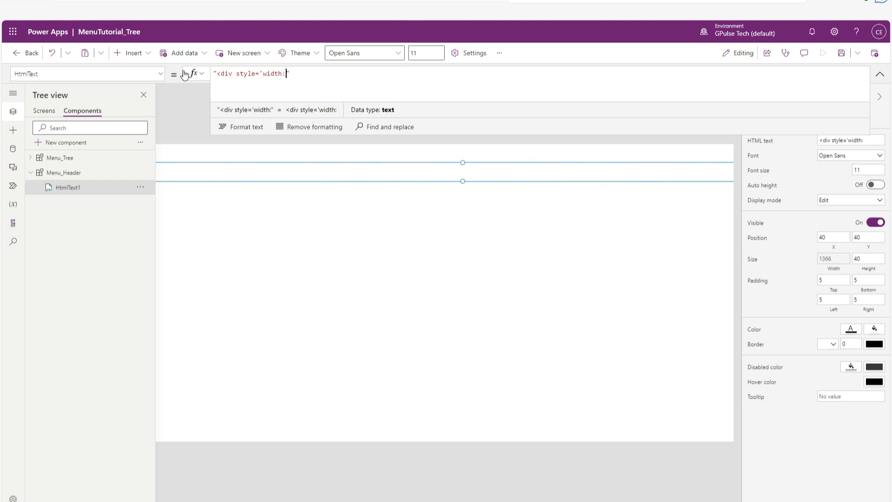
Concatenate App.Width and "px" onto the HtmlText formula as the div's width value.
text(")
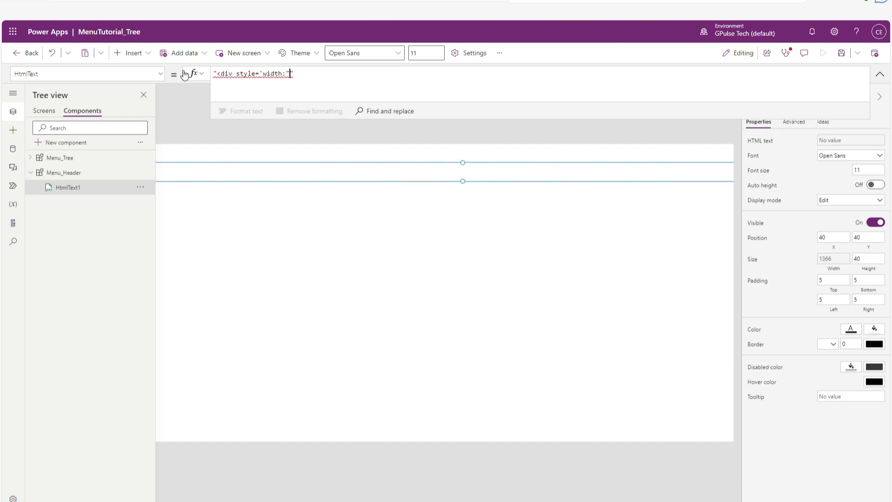
text(&&")
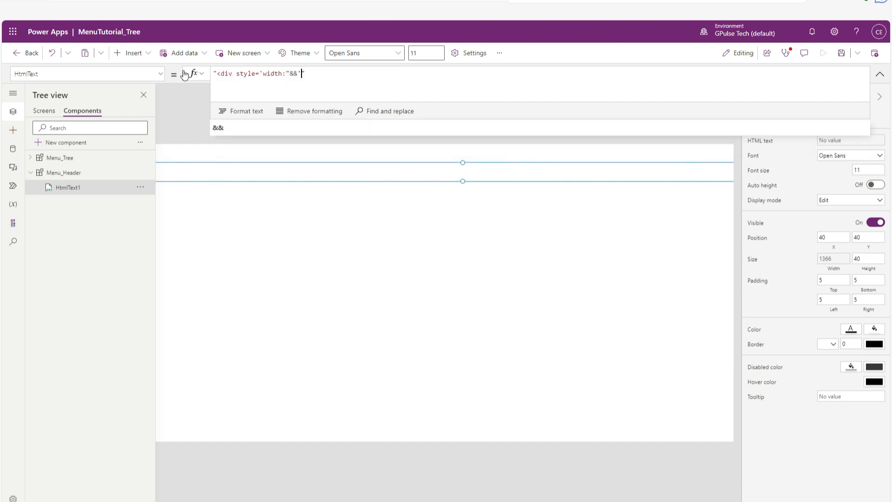
text(")
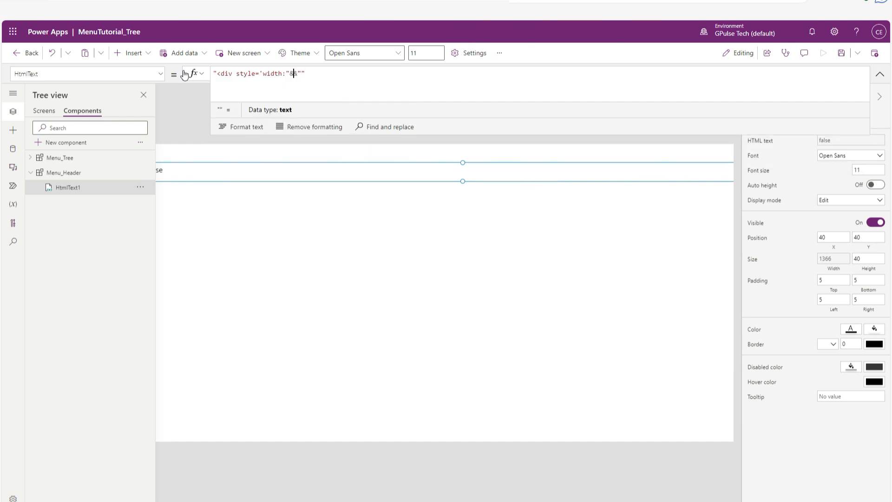
key(Left)
key(Left)
key(Left)
key(Left)
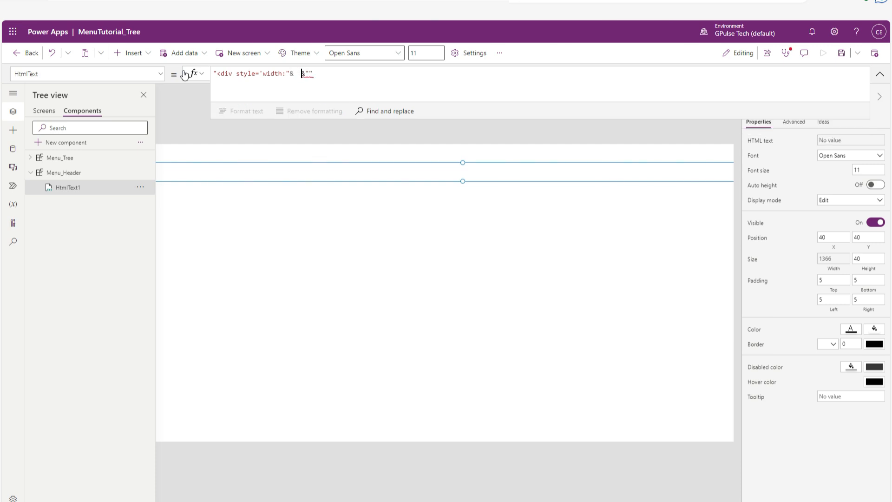
text(App )
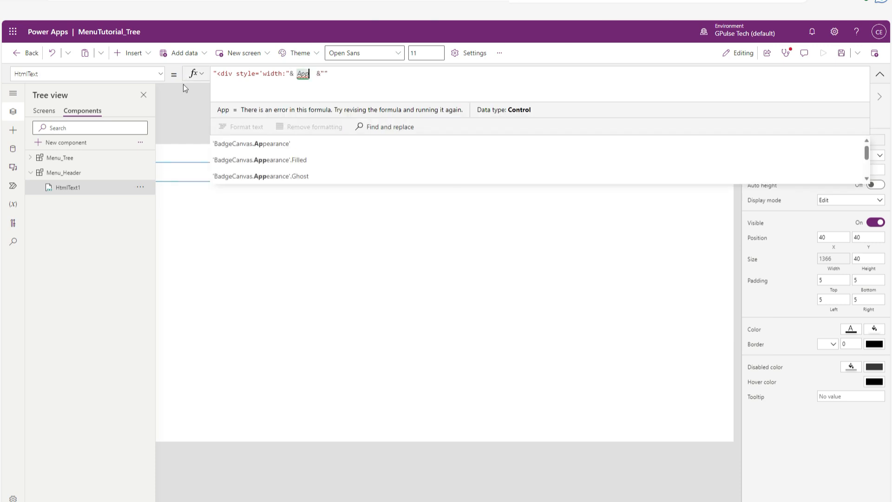
text(.W)
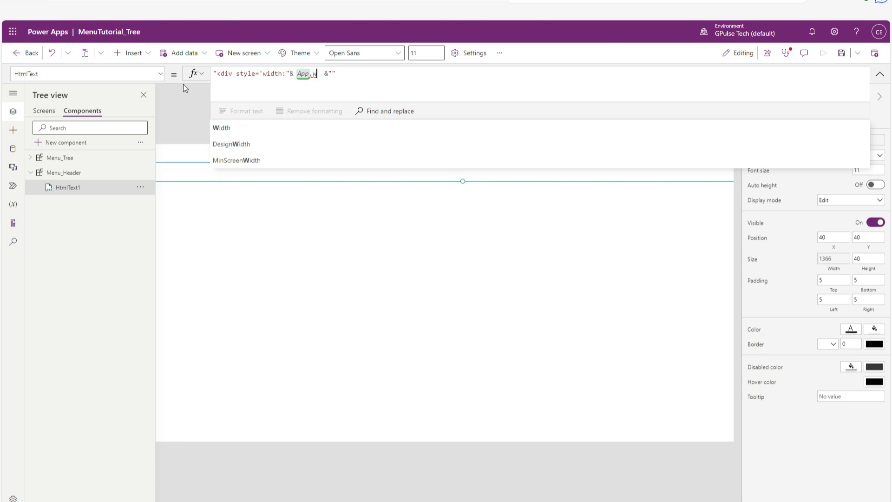
click(222, 129)
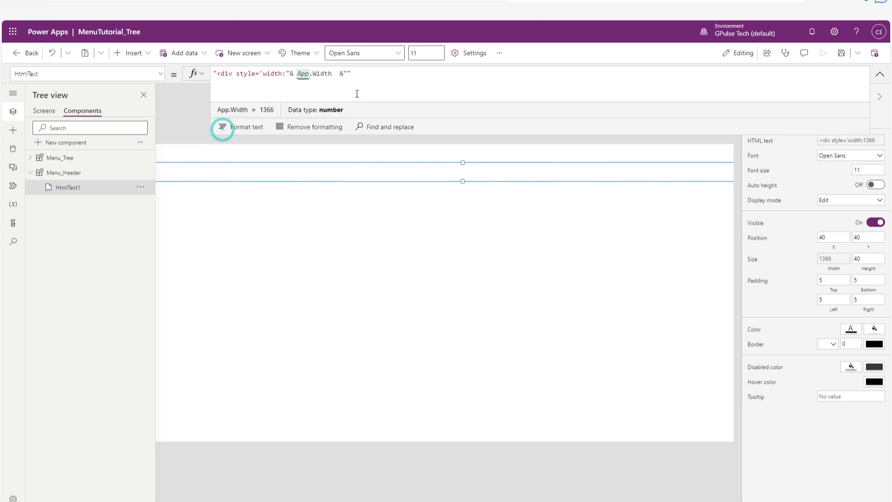
click(367, 78)
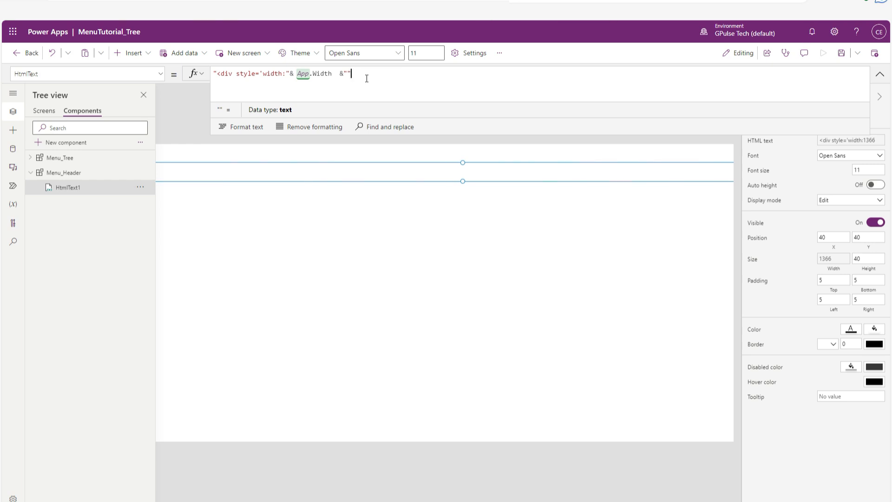
text(&"px)
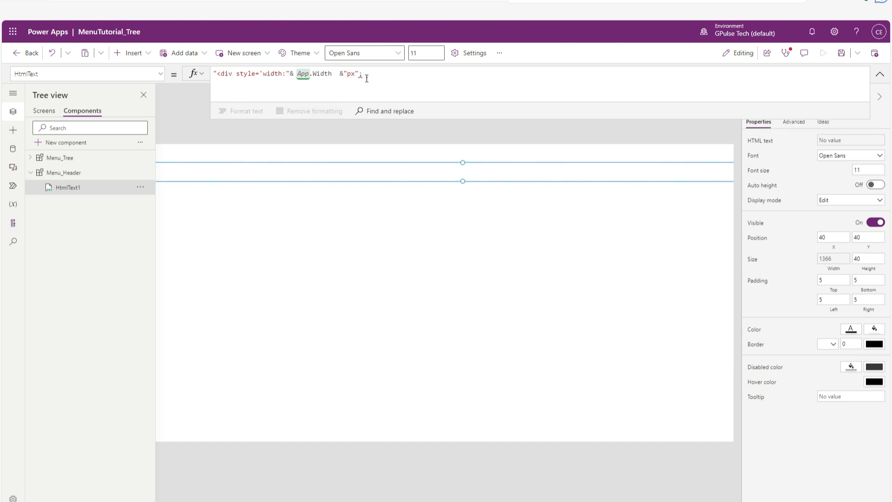
Add height:50px; to the div's style inside the quoted string that follows App.Width.
text(height)
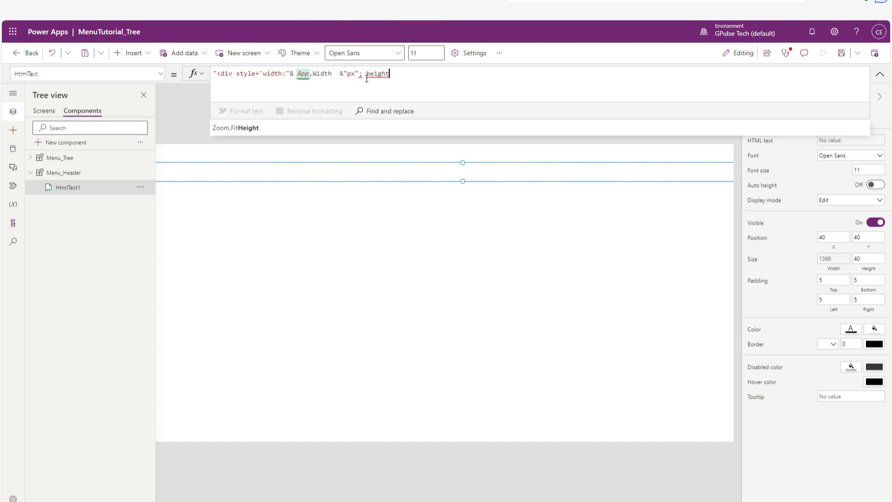
text(:)
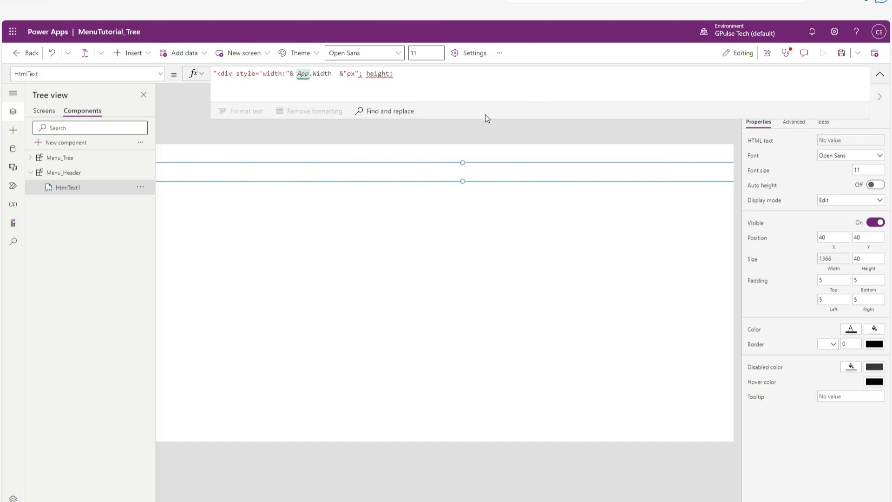
click(356, 73)
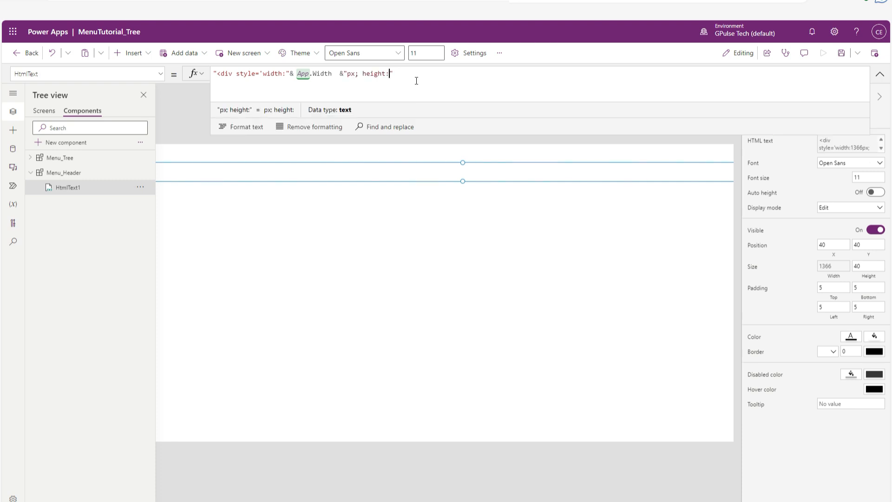
text(50px)
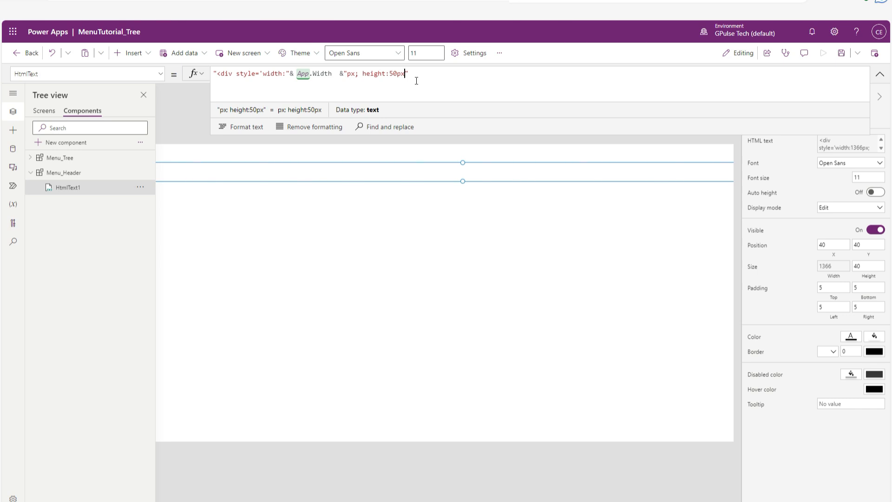
text(; )
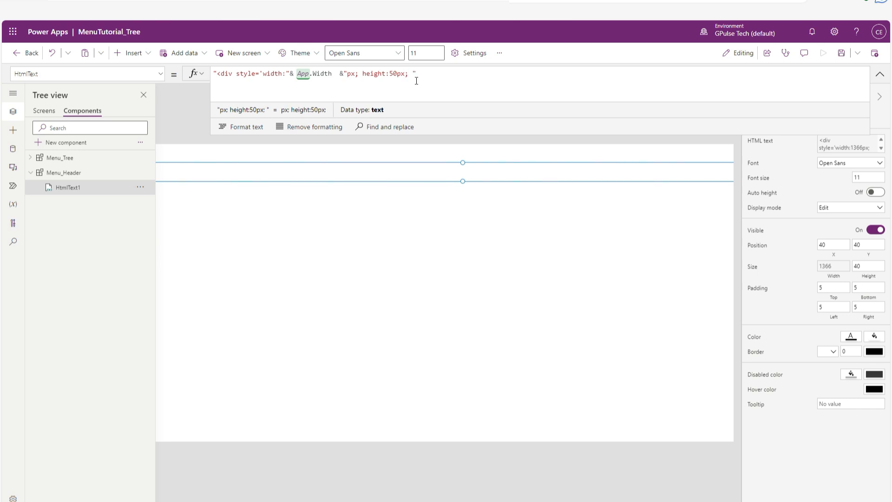
text(back)
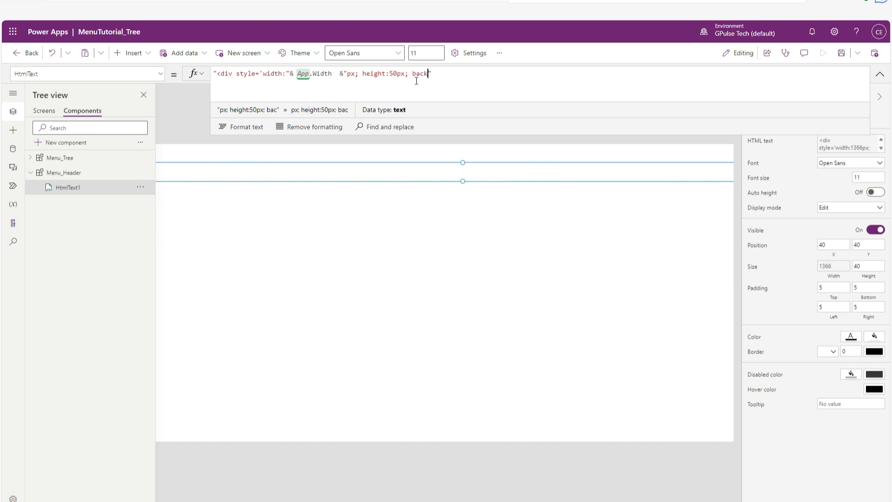
text(ground)
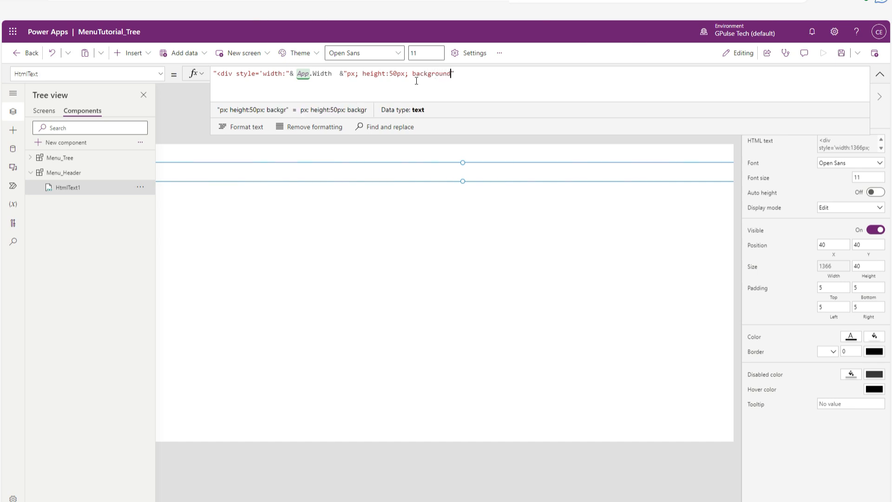
text(:)
text(pink)
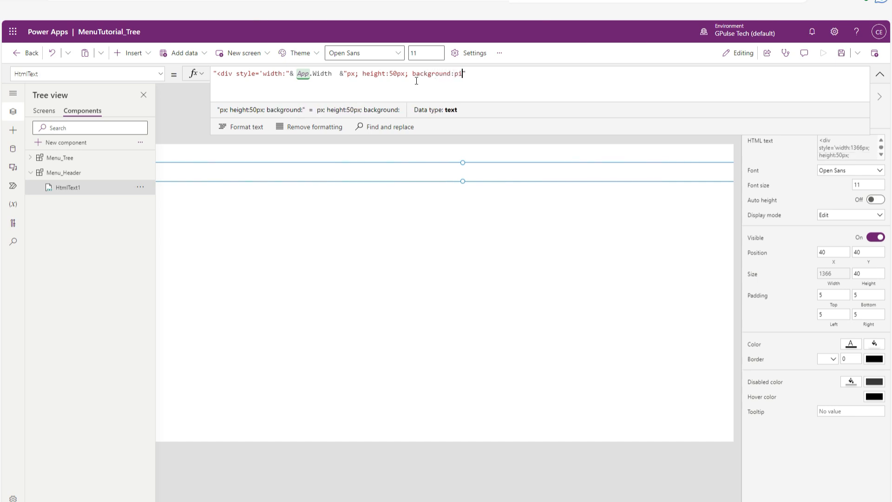
text(;)
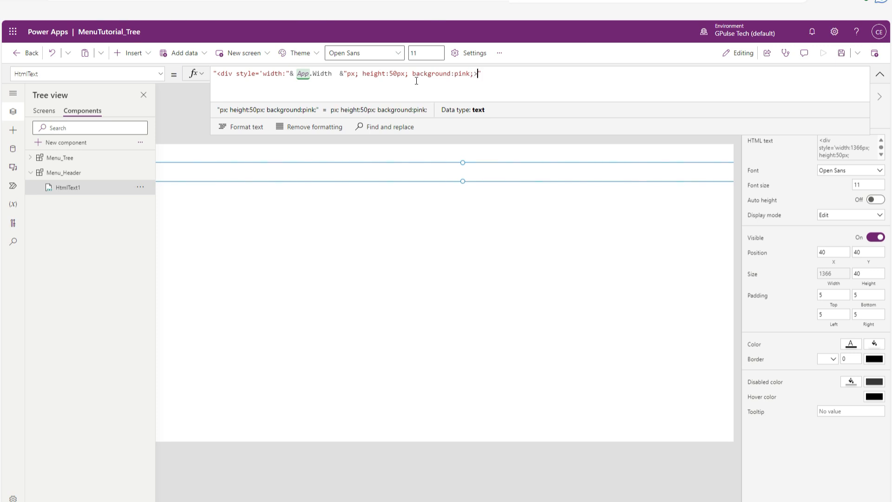
text(></div)
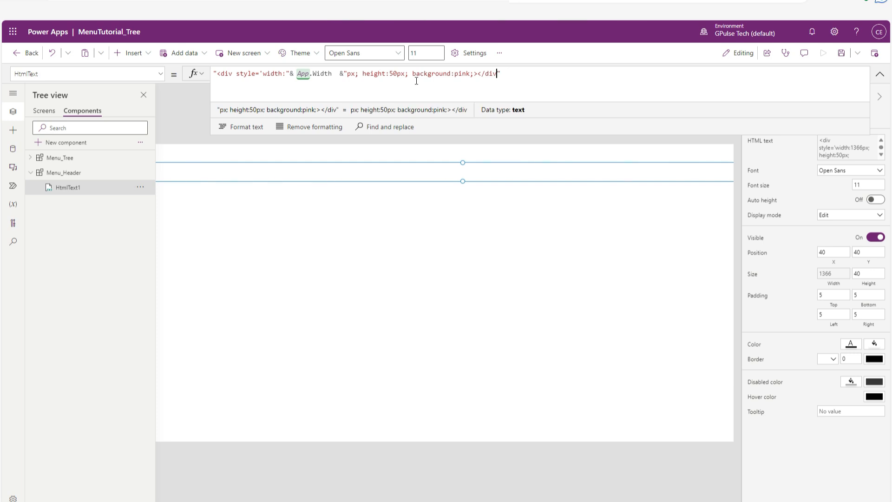
text(>)
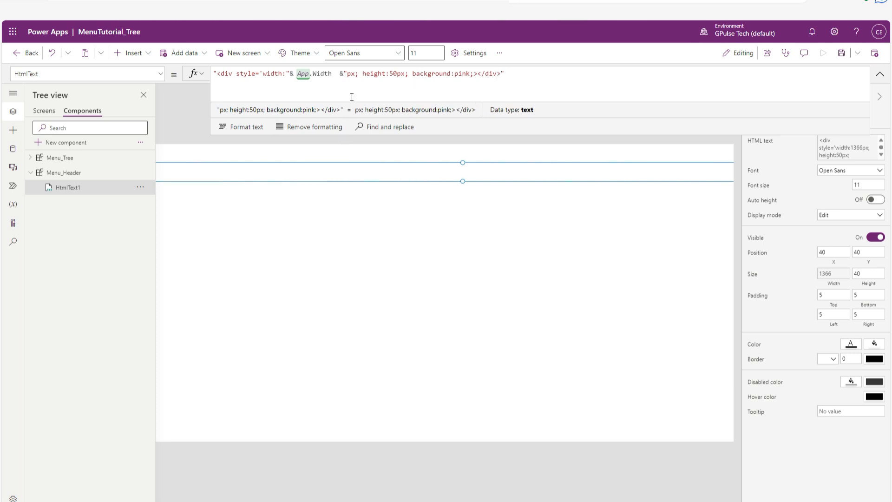
Finish the HtmlText formula by ending the opening div tag and adding the closing </div> tag.
click(388, 339)
click(290, 165)
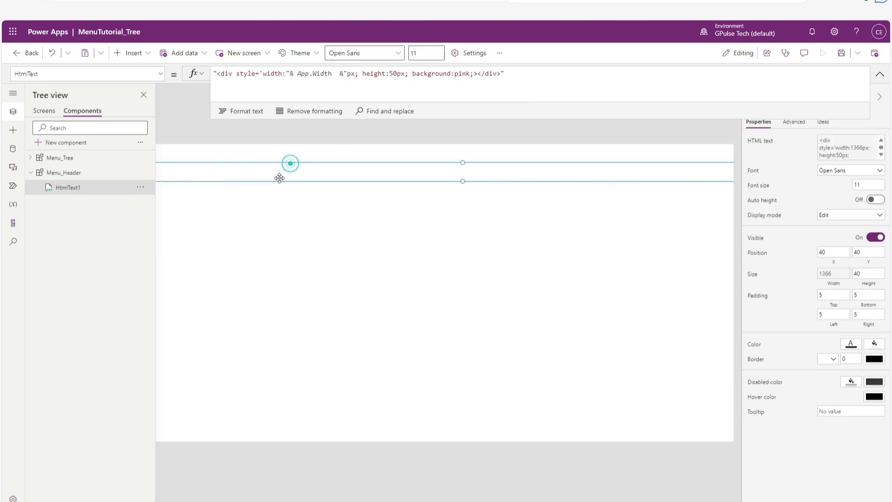
Add the missing single quote after background:pink to close the div's style attribute.
click(340, 74)
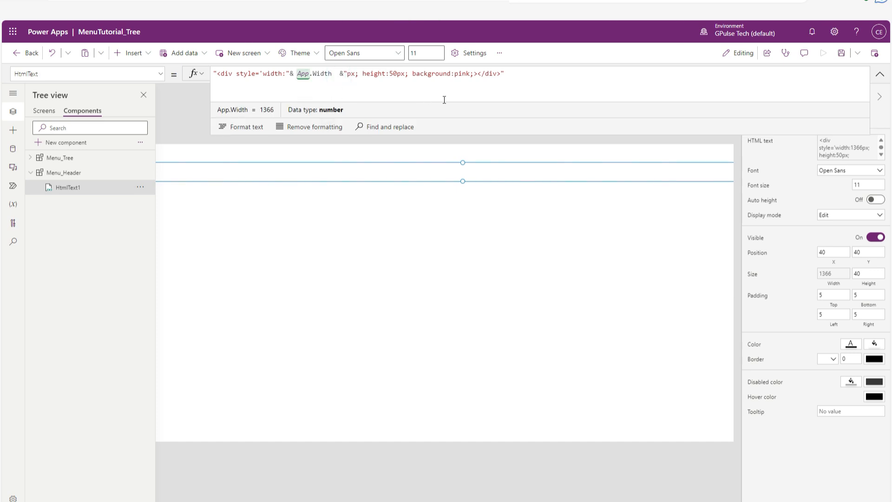
click(470, 73)
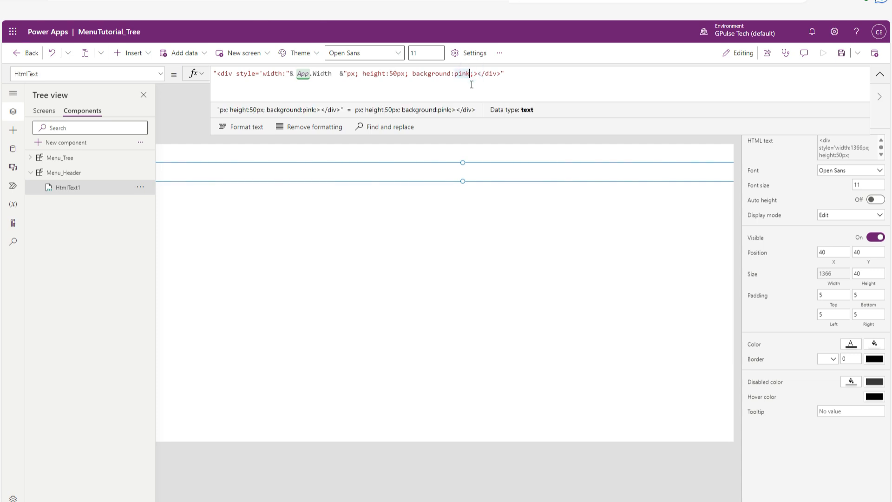
text(';)
click(473, 85)
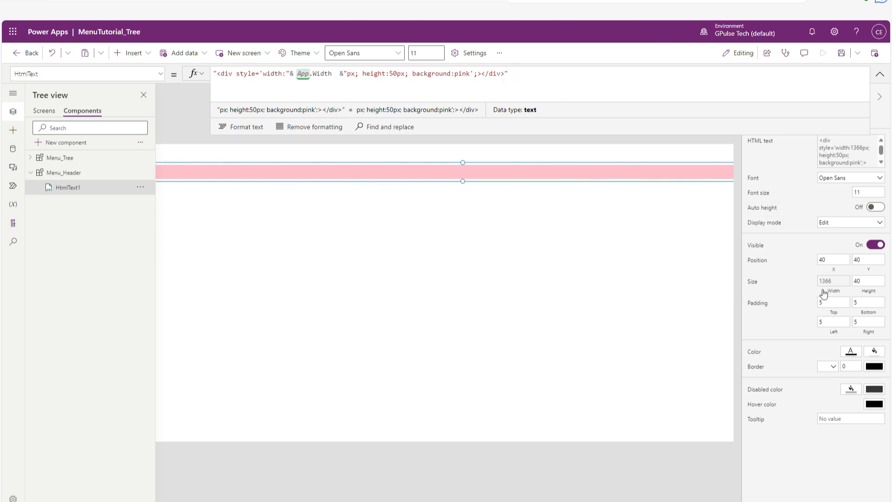
Set the HTML text control's top, bottom, left and right padding to 0.
click(828, 302)
double_click(827, 303)
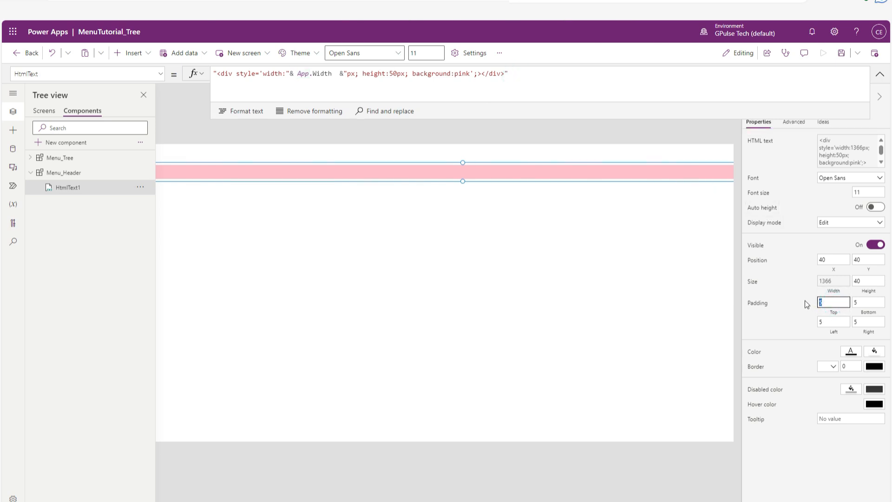
text(0)
key(Tab)
key(BackSpace)
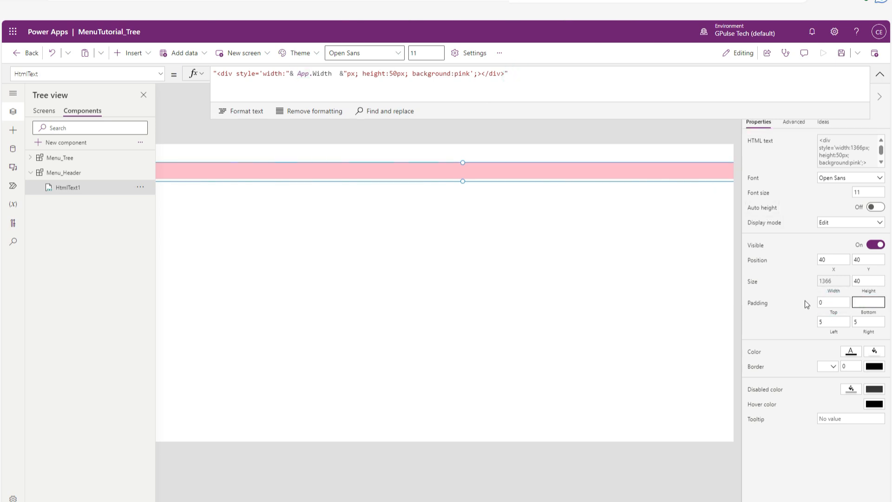
key(Tab)
key(Tab)
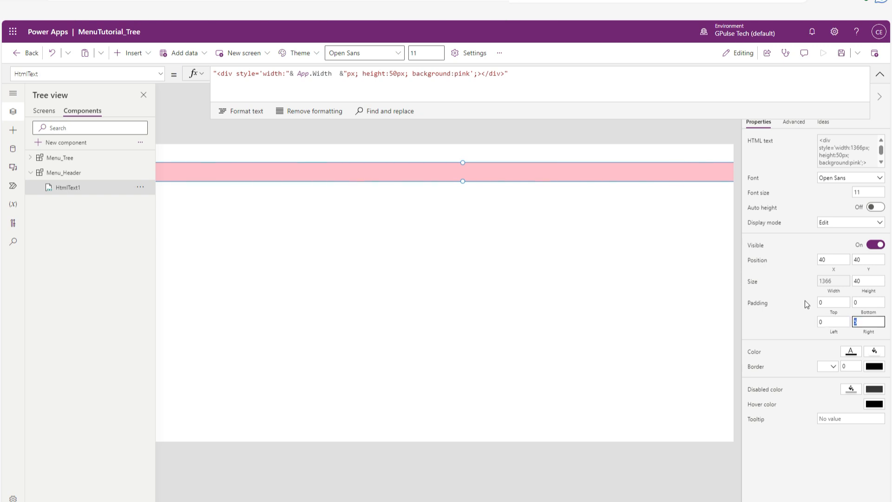
key(BackSpace)
Set the HTML text control's X and Y position to 0.
double_click(823, 259)
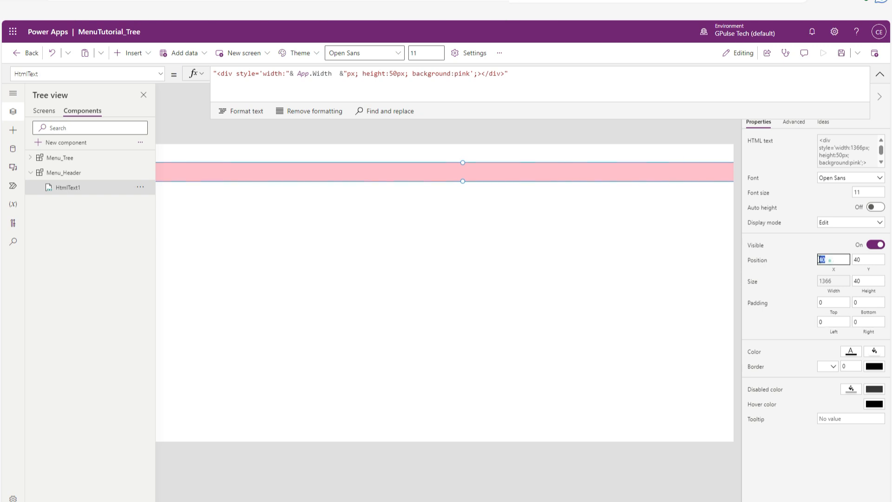
text(0)
double_click(866, 259)
text(0)
click(540, 318)
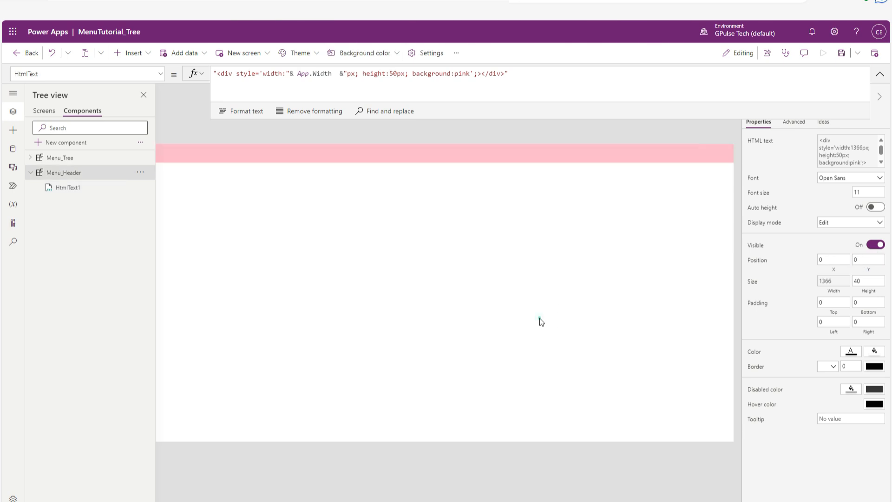
Collapse the formula bar, bring the header's left edge into view and save the app.
click(879, 74)
click(232, 299)
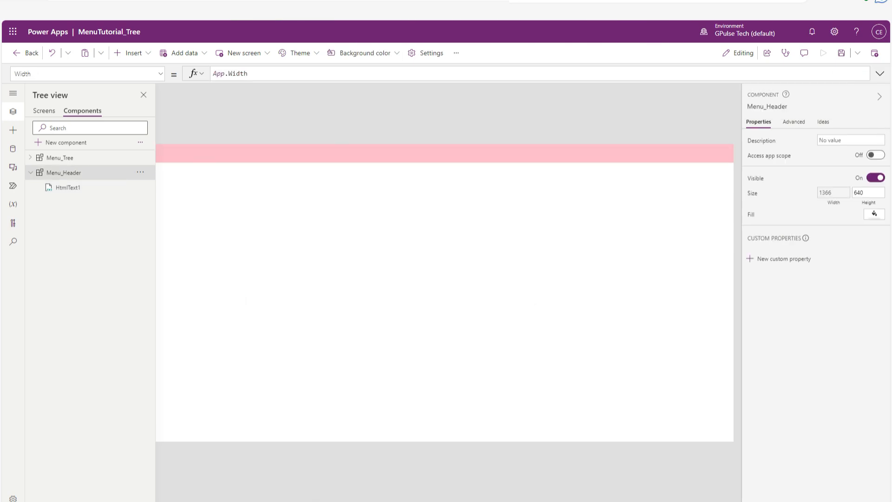
click(316, 497)
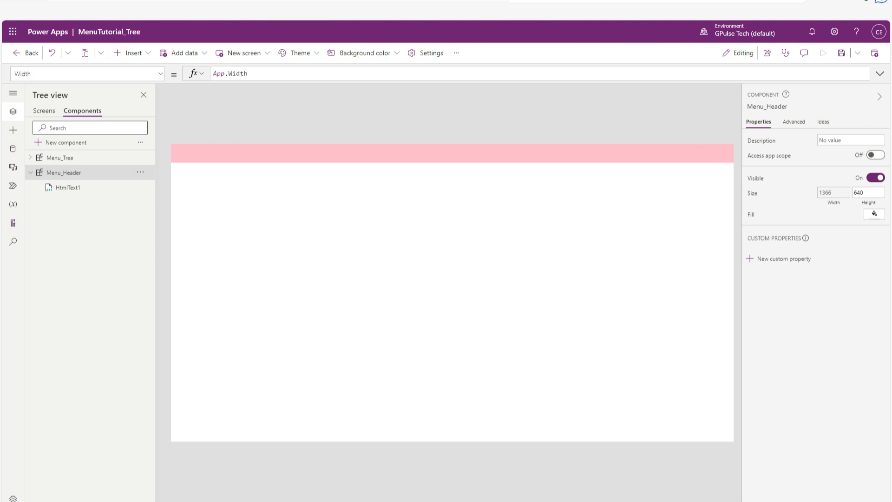
click(353, 497)
click(416, 156)
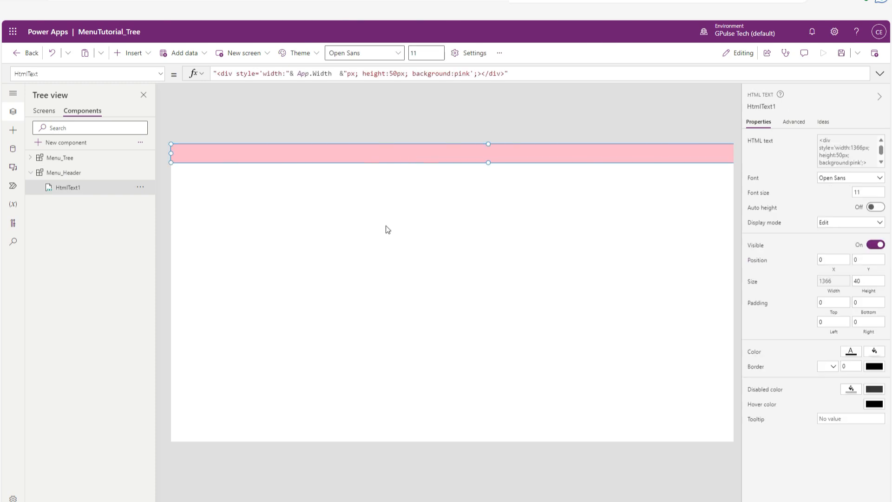
click(385, 224)
key(ctrl+s)
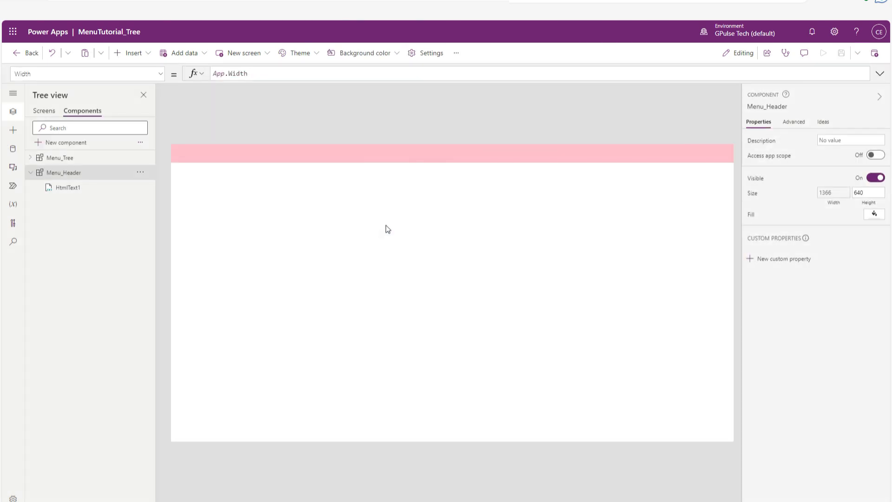
click(433, 155)
click(461, 158)
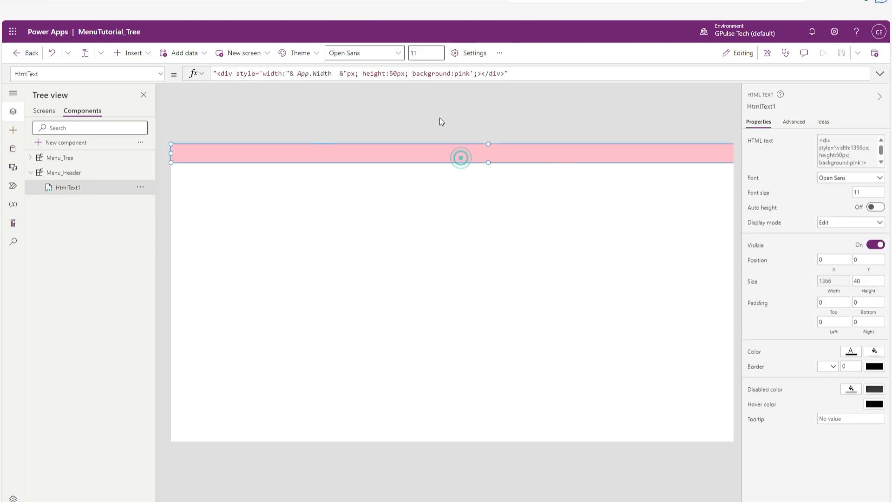
click(445, 210)
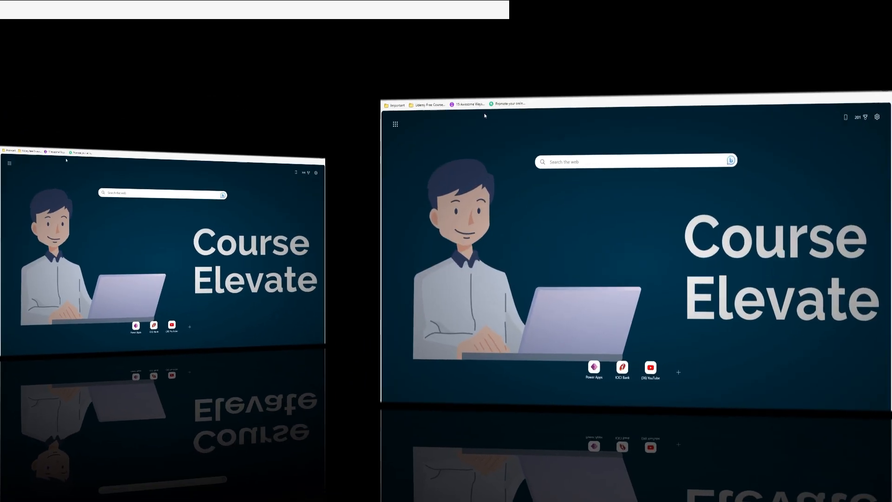
Search the web for "css gradient" in the browser and open the CSS Gradient generator site.
text(css gradien)
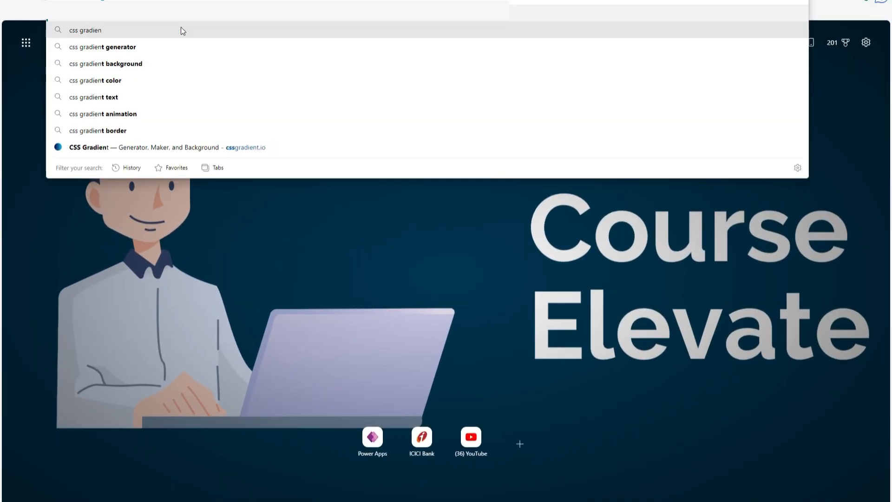
text(t)
key(Return)
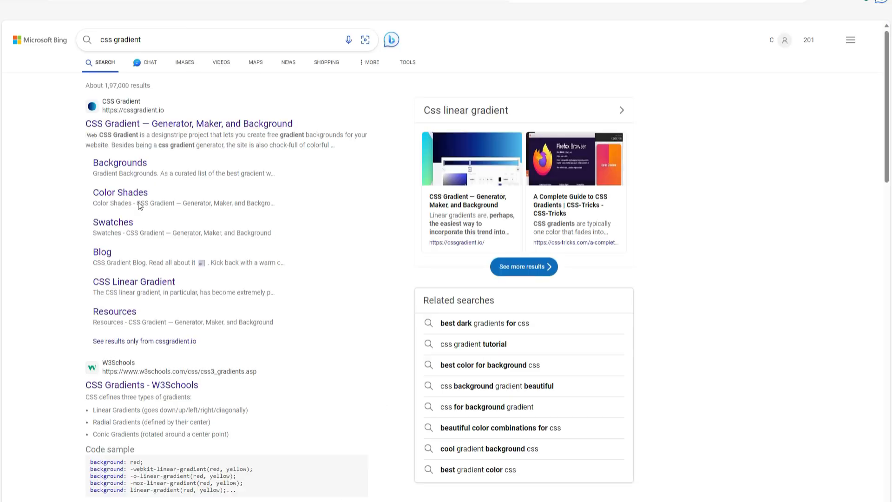
click(147, 124)
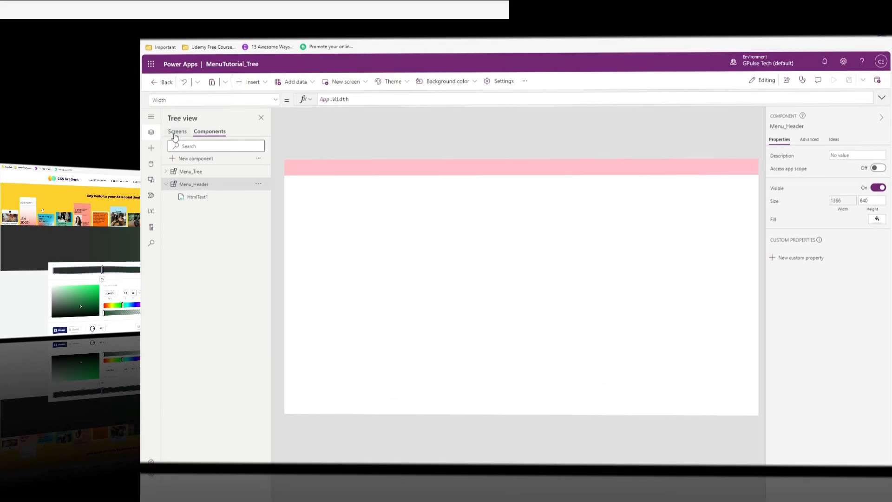
Switch back to Power Apps and examine the gAppColors menu color definitions in the App object's OnStart formula.
click(175, 134)
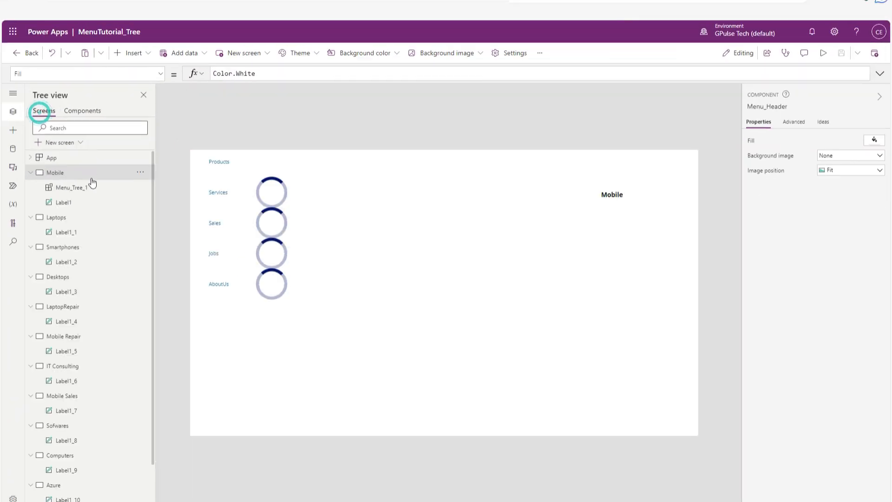
click(64, 157)
drag(247, 80, 275, 331)
scroll(551, 217, down, 2)
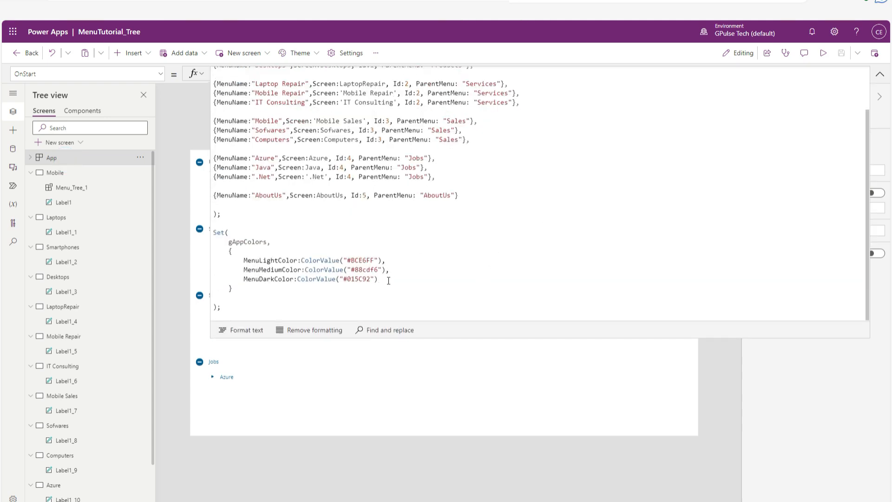
text())
mouse_move(243, 278)
mouse_down()
mouse_move(384, 279)
mouse_move(241, 270)
mouse_up()
drag(389, 260, 247, 260)
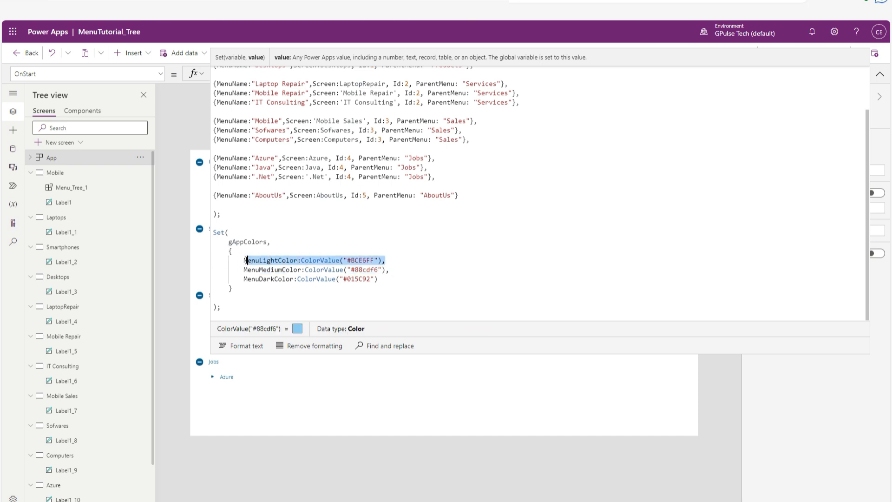
click(285, 287)
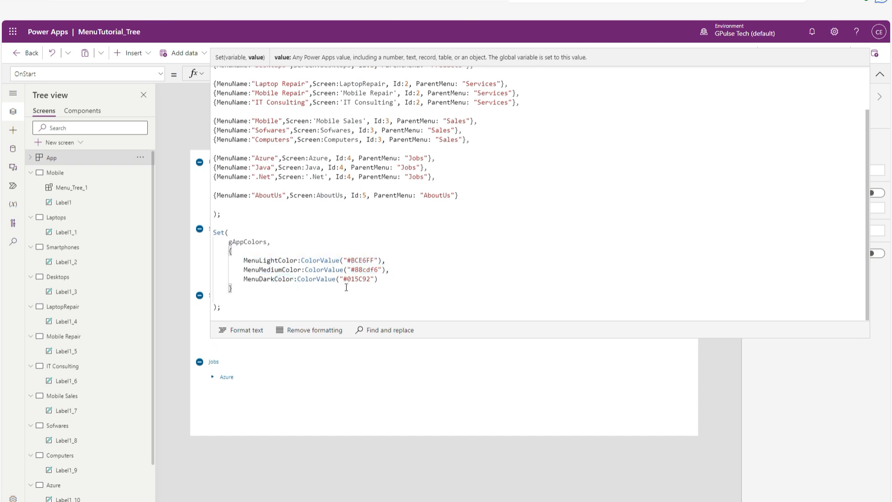
Copy the MenuDarkColor hex code #015C92 into the first color stop of the CSS Gradient generator.
drag(344, 278, 370, 278)
key(ctrl+c)
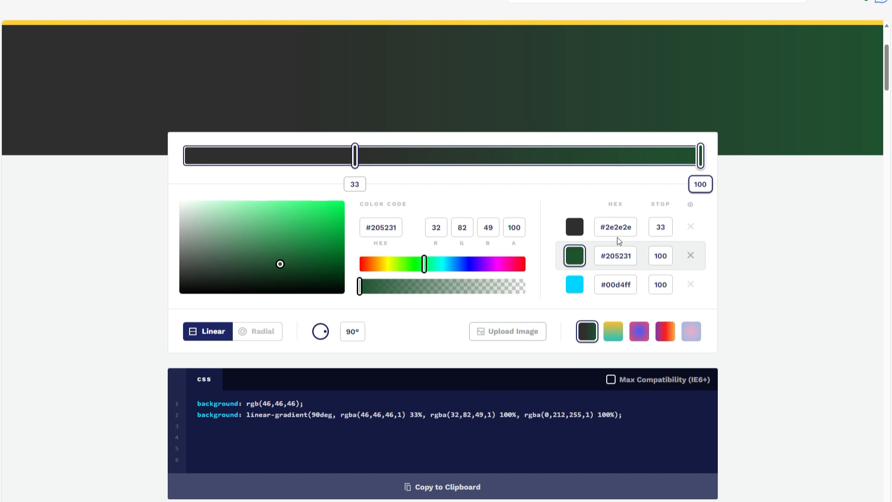
click(632, 228)
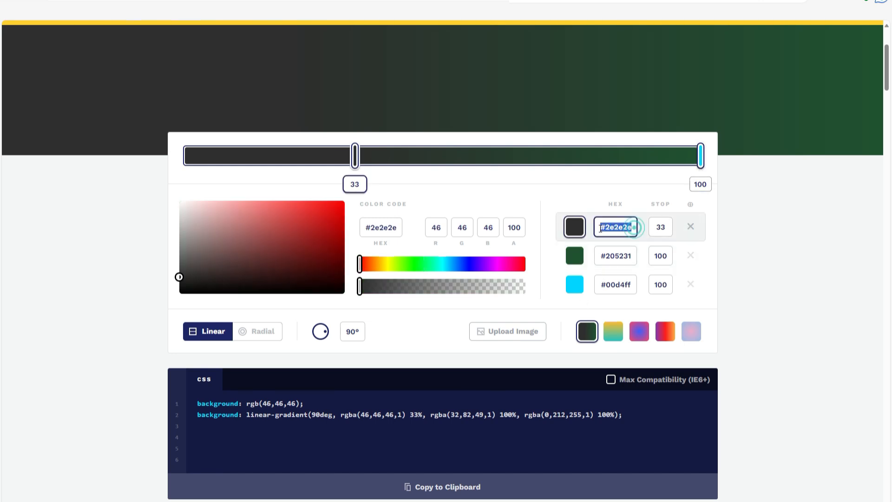
key(ctrl+v)
Copy the MenuMediumColor hex code #88cdf6 from the OnStart formula into the gradient's second color stop.
click(619, 256)
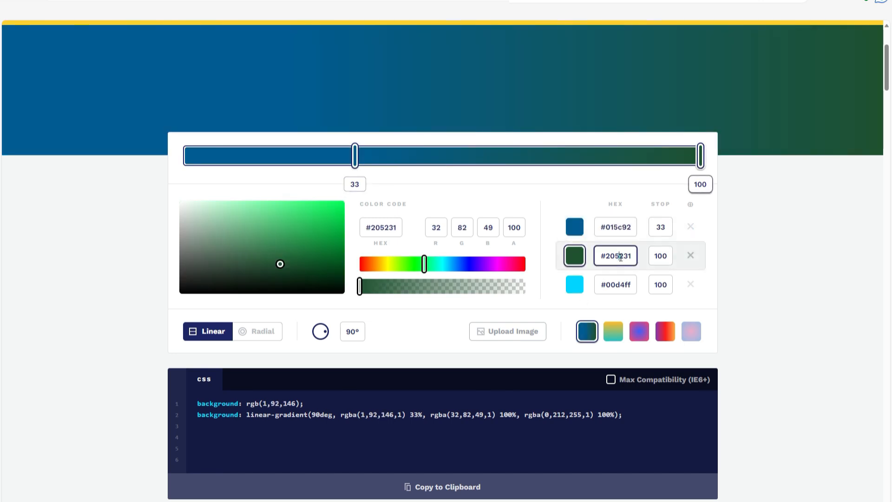
double_click(618, 255)
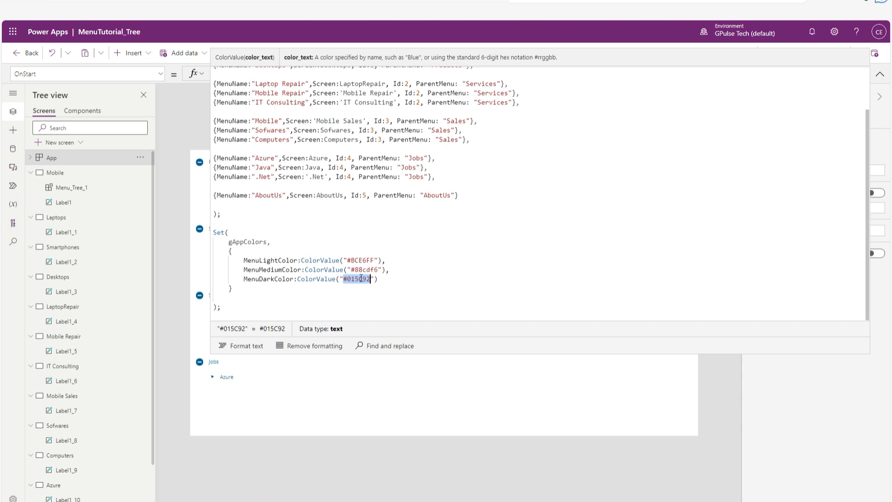
drag(351, 270, 378, 269)
key(ctrl+c)
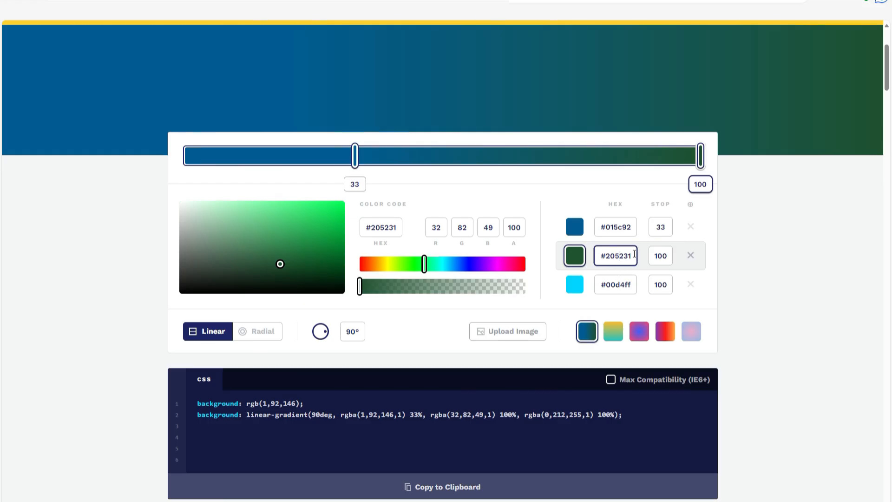
triple_click(634, 254)
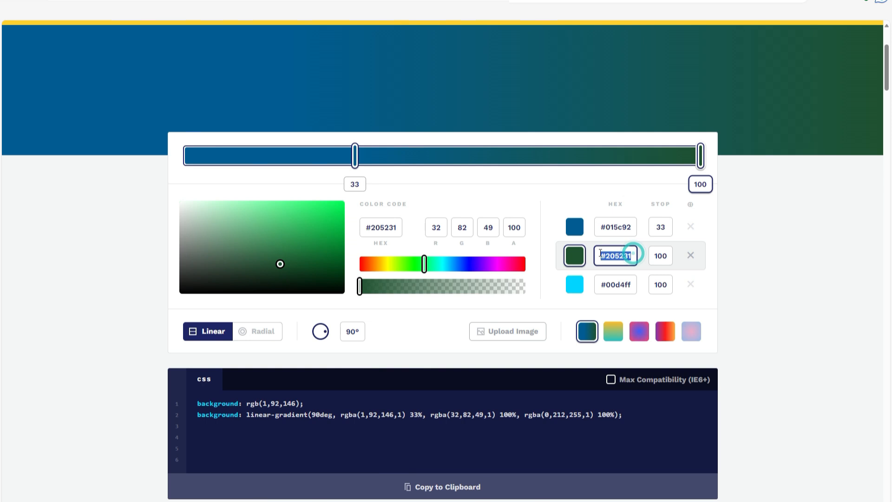
key(ctrl+v)
Copy the MenuLightColor hex code #BCE6FF from the OnStart formula into the gradient's third color stop.
click(627, 282)
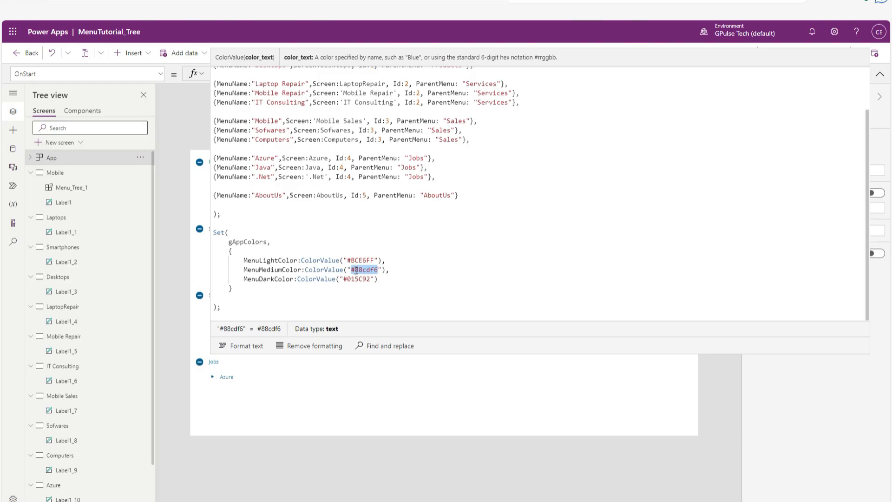
drag(348, 260, 374, 261)
key(ctrl+c)
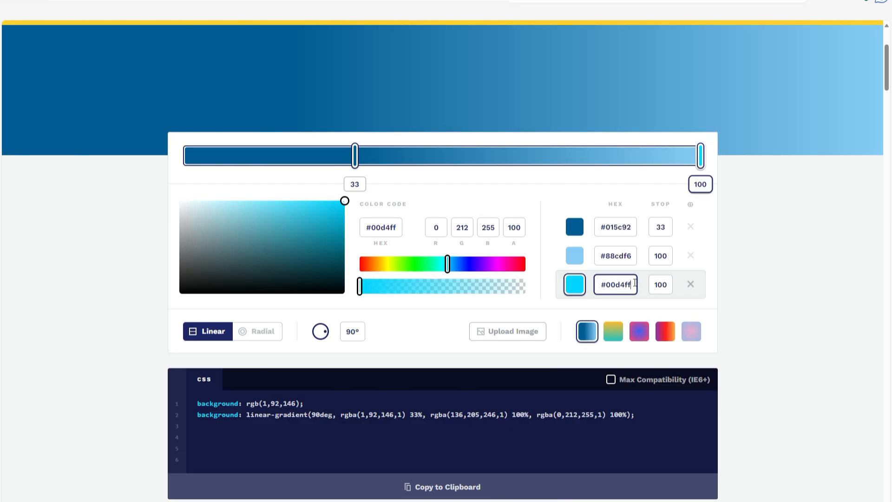
drag(634, 283, 600, 285)
key(ctrl+v)
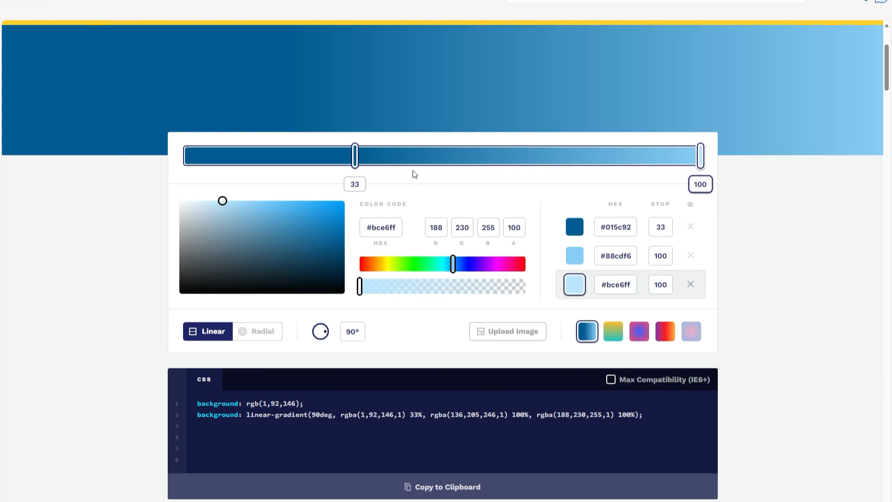
Move the gradient's dark blue #015c92 stop to 55 and bring the generated CSS into view.
drag(355, 156, 470, 156)
click(425, 194)
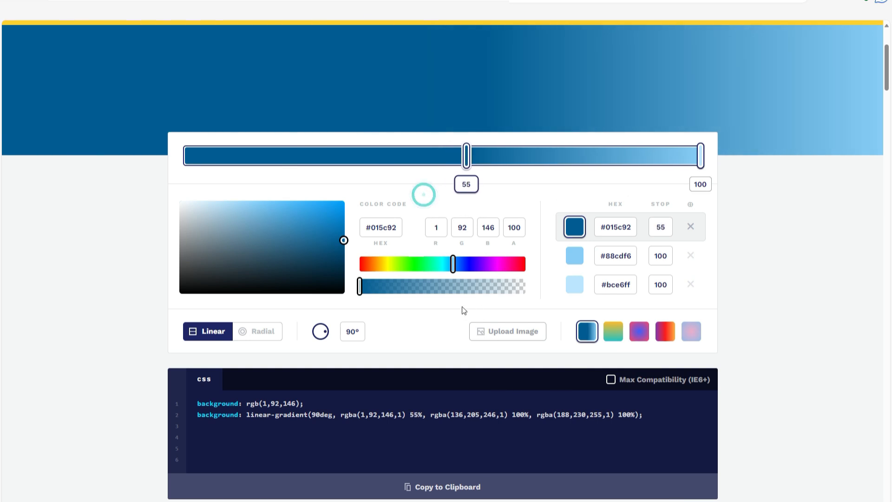
scroll(427, 324, down, 2)
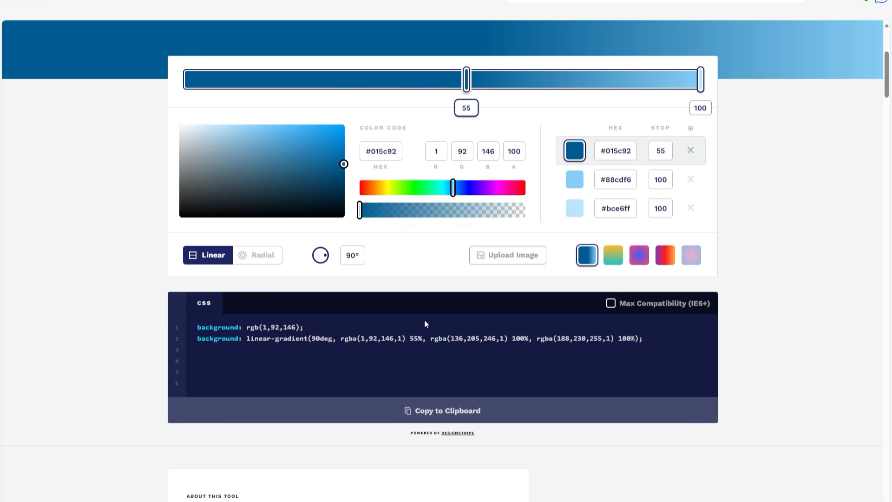
Set the gradient's #015c92 stop to 0 and its #88cdf6 stop to 55.
scroll(425, 320, up, 2)
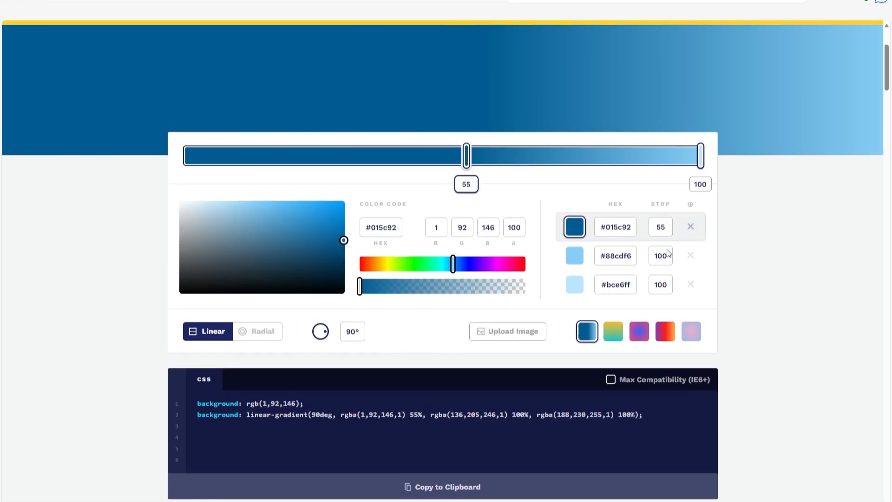
drag(671, 224, 650, 221)
text(0)
click(661, 253)
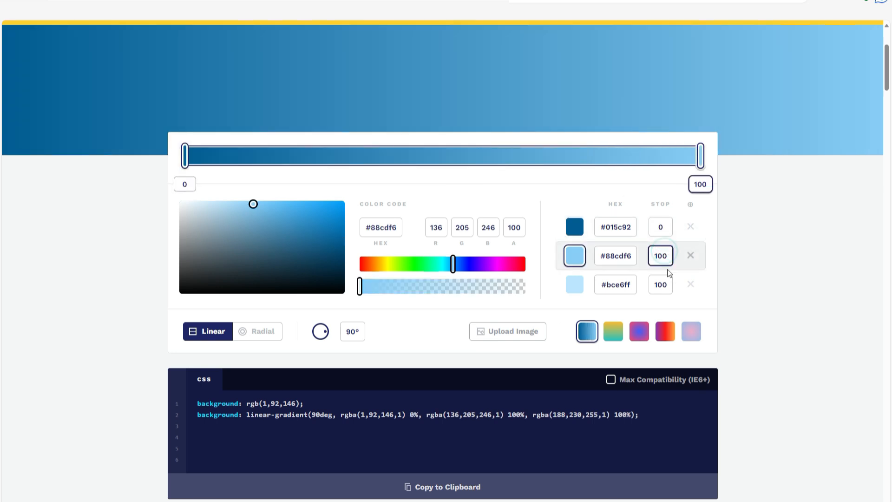
double_click(657, 256)
text(55)
click(662, 285)
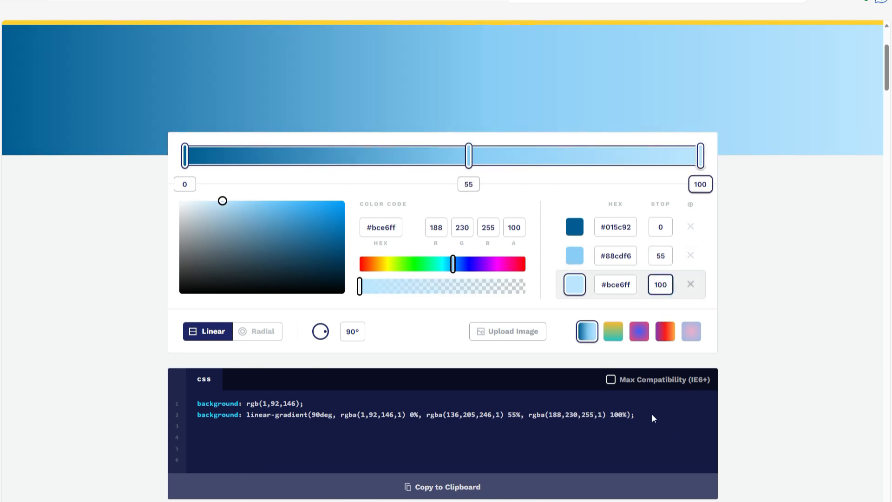
Copy the generated linear-gradient CSS and replace the pink background in Menu_Header's HtmlText1 formula with it.
drag(652, 418, 196, 416)
key(ctrl+c)
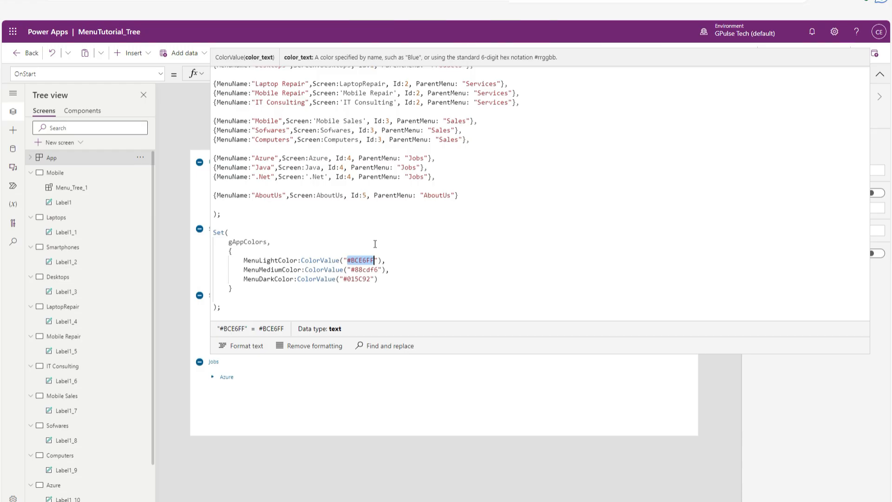
click(879, 74)
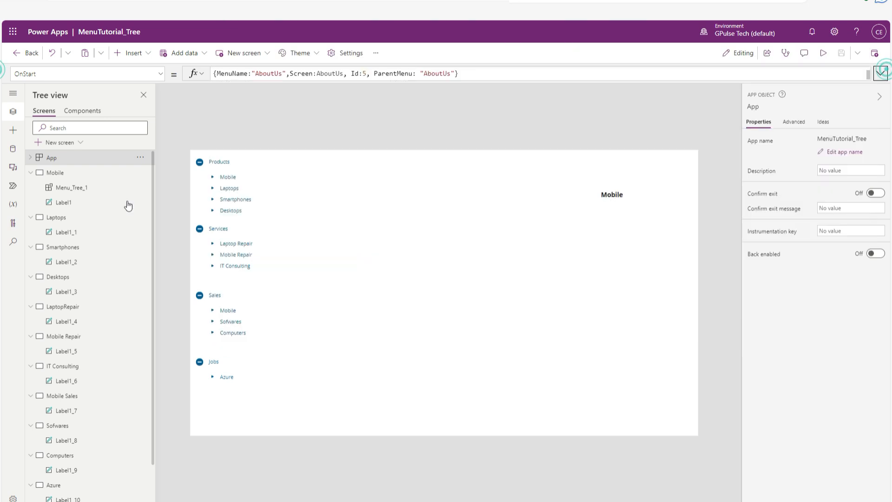
click(77, 114)
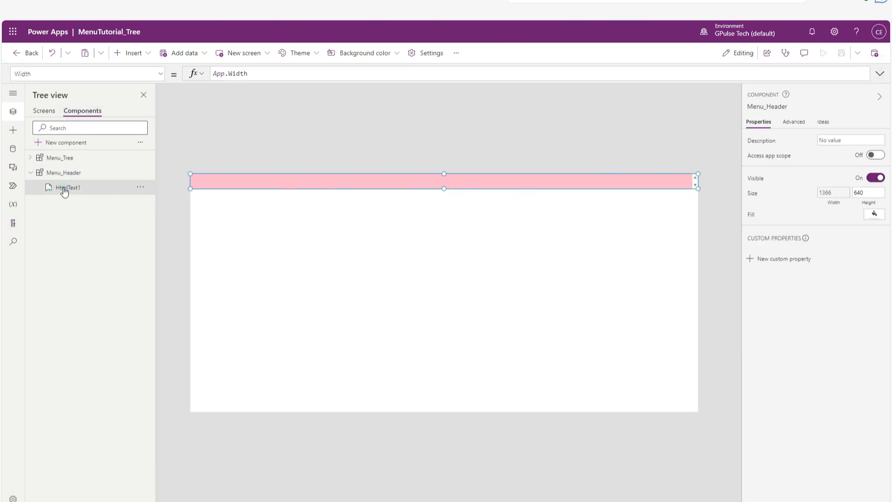
click(63, 189)
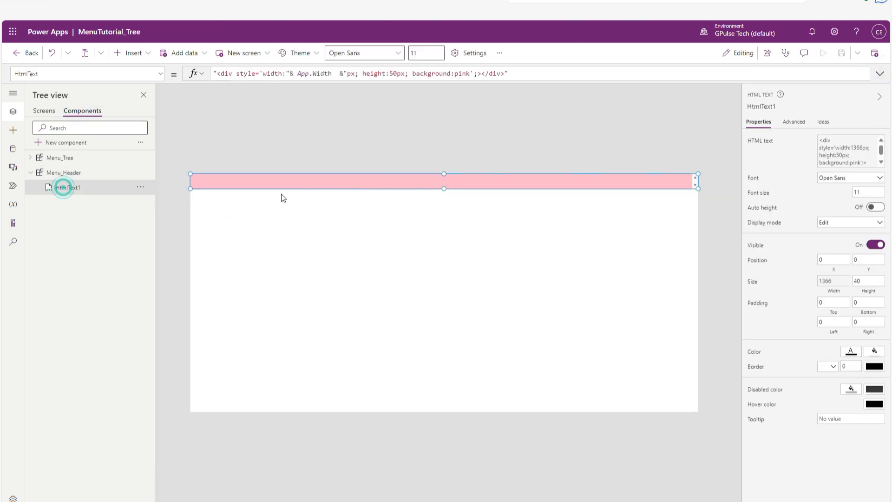
click(386, 82)
drag(411, 74, 470, 74)
key(ctrl+v)
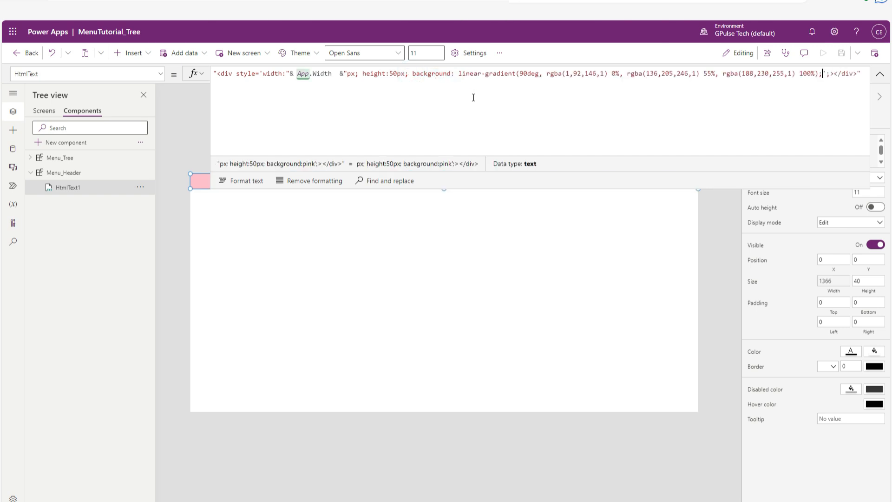
click(484, 104)
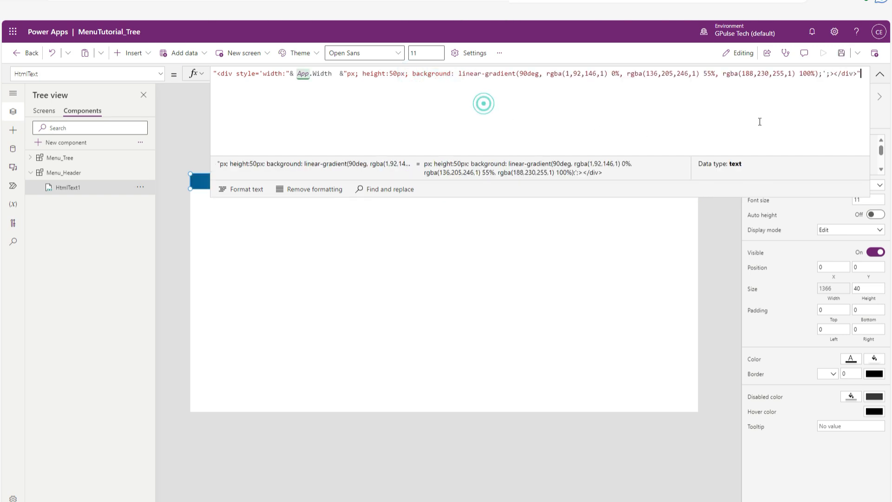
click(879, 74)
click(568, 225)
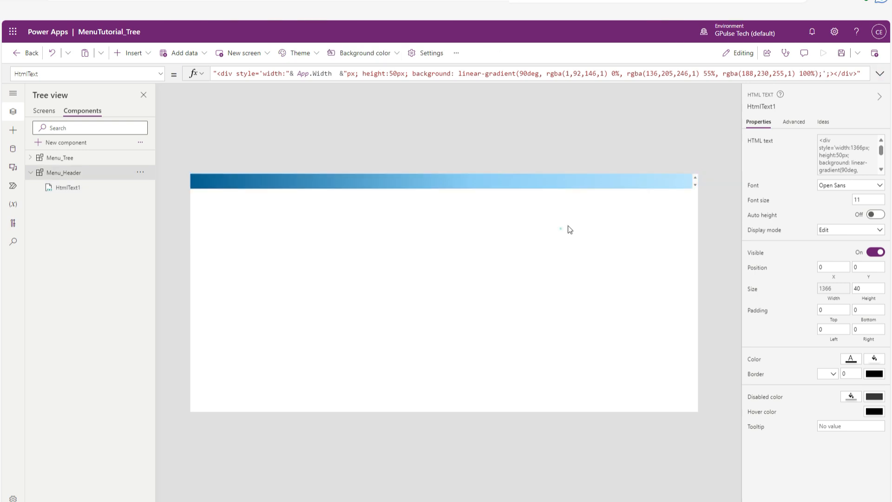
Set the div height in Menu_Header's HtmlText1 formula to 45px.
click(409, 180)
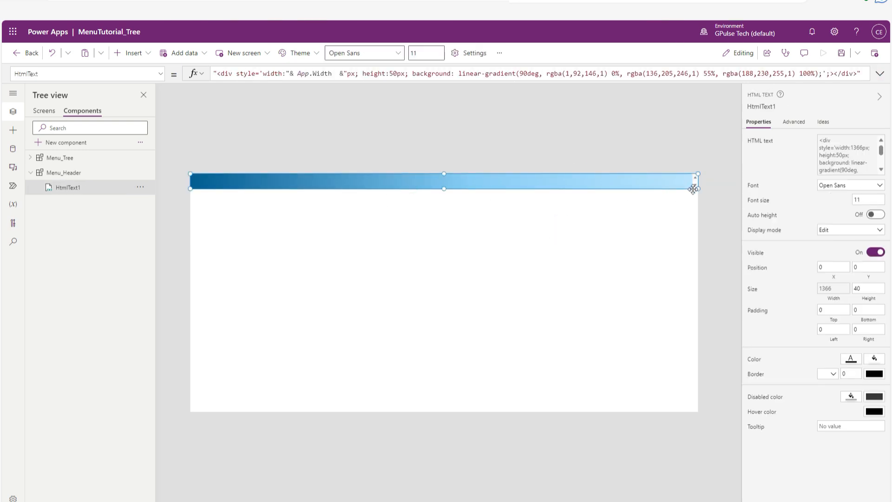
click(404, 77)
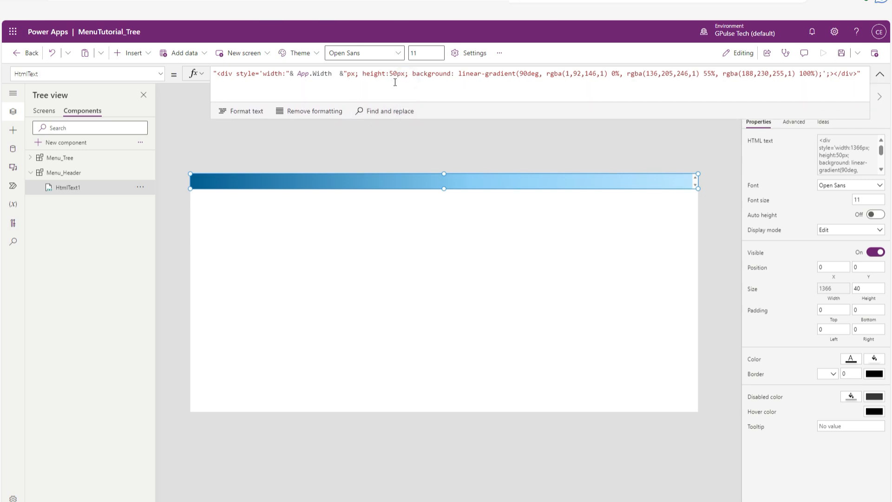
drag(389, 73, 396, 73)
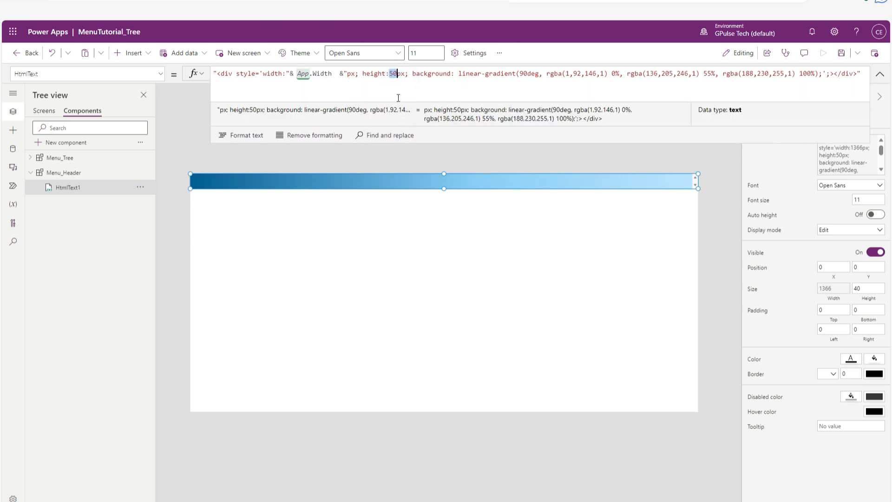
text(48)
drag(390, 73, 397, 73)
text(45)
click(401, 85)
click(459, 241)
Resize Menu_Header's HTML text control to a height of about 47, then save the app.
click(458, 179)
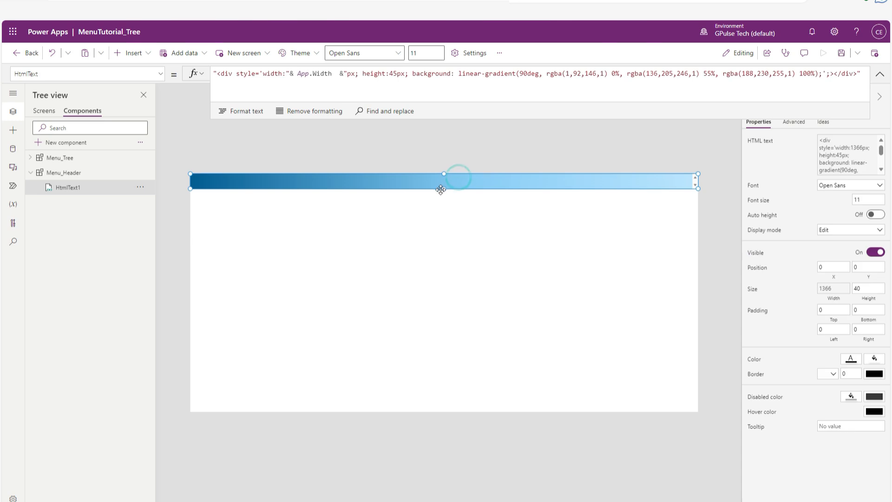
drag(444, 193, 444, 192)
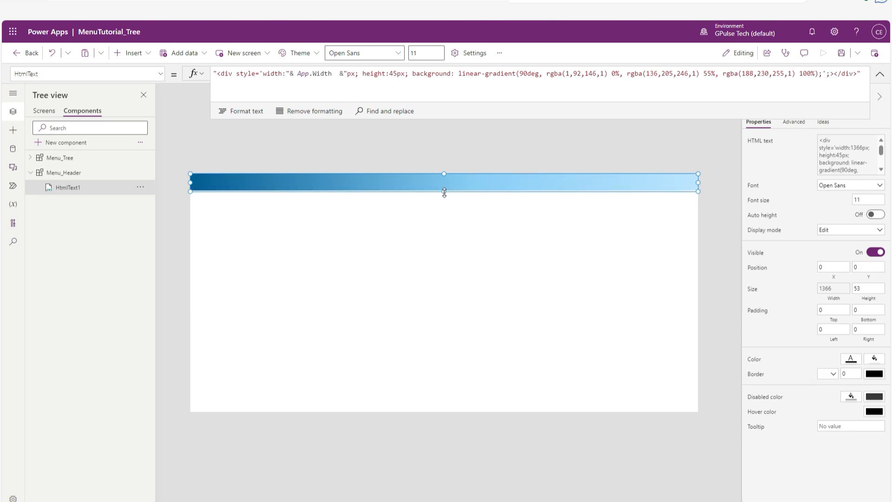
click(452, 217)
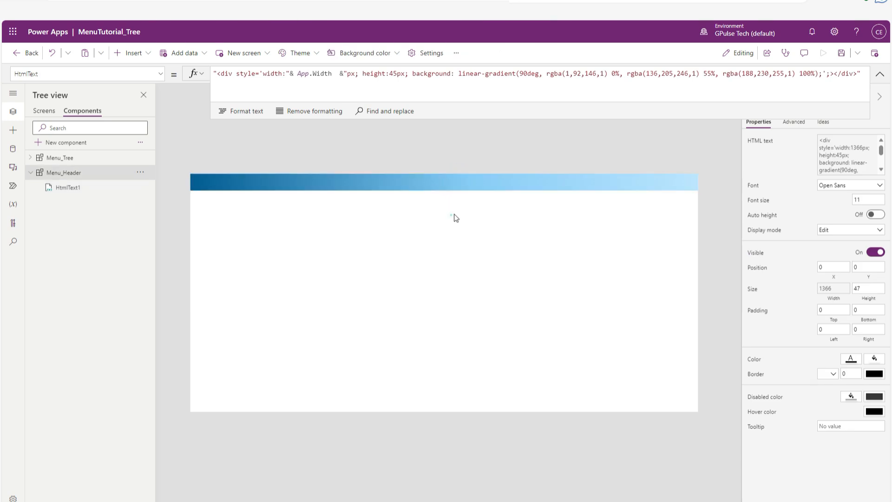
click(456, 180)
click(502, 214)
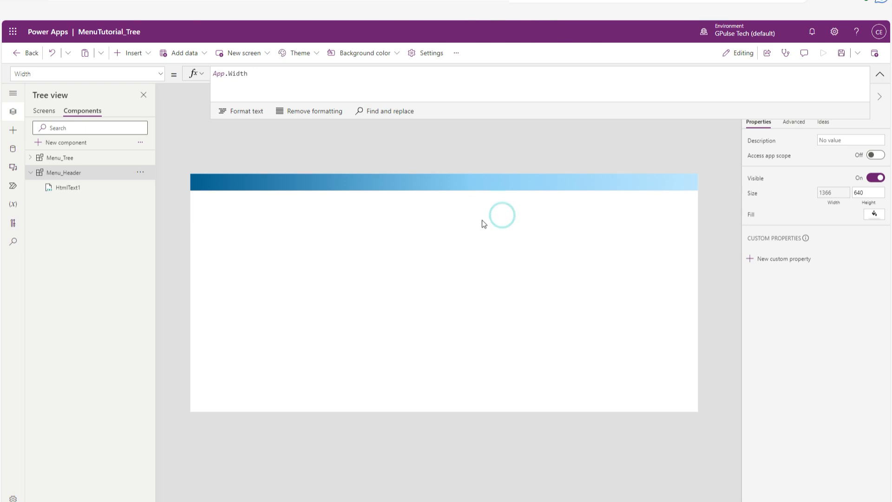
click(576, 183)
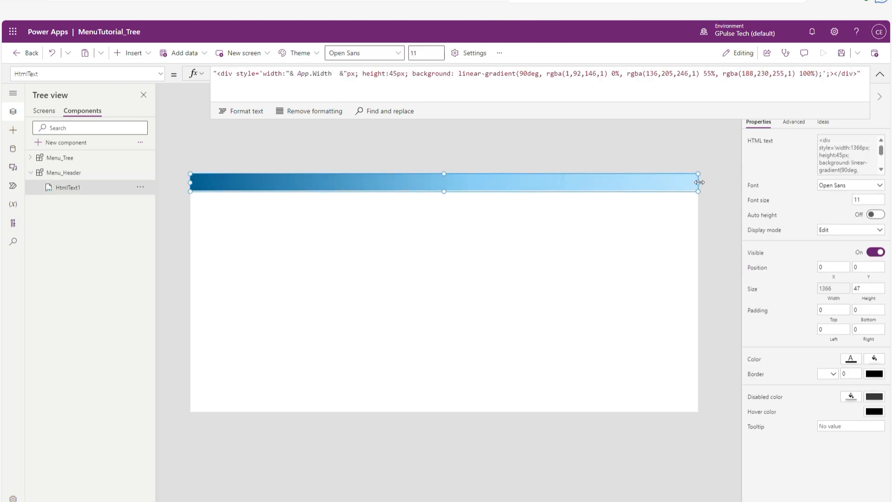
click(696, 186)
click(548, 228)
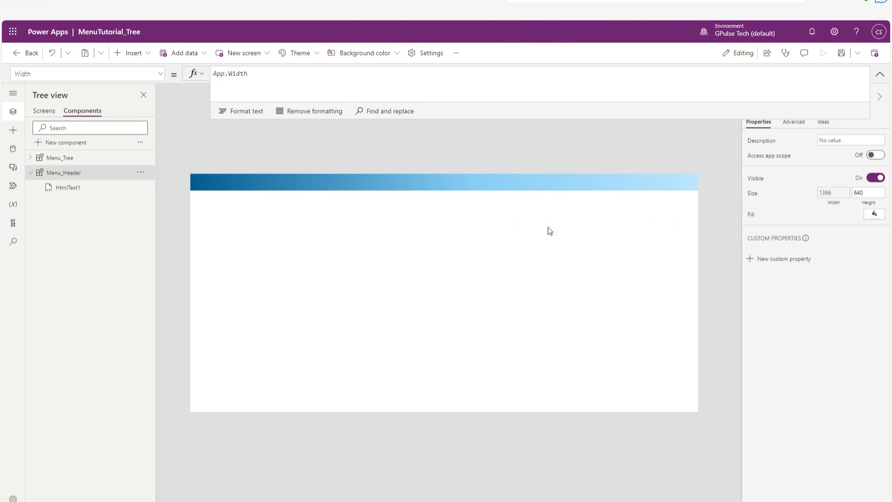
key(ctrl+s)
Insert an HTML text control into Menu_Tree and place it at about X 201, Y 0, sized about 200 by 635.
click(51, 157)
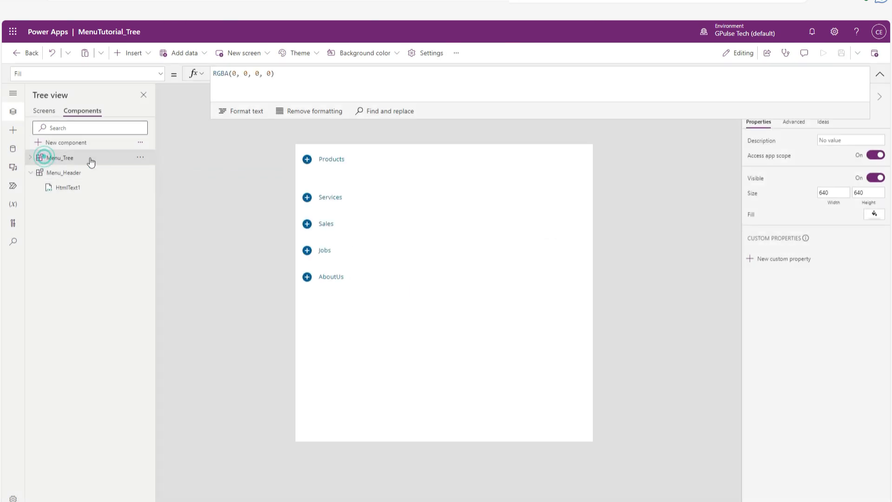
click(30, 157)
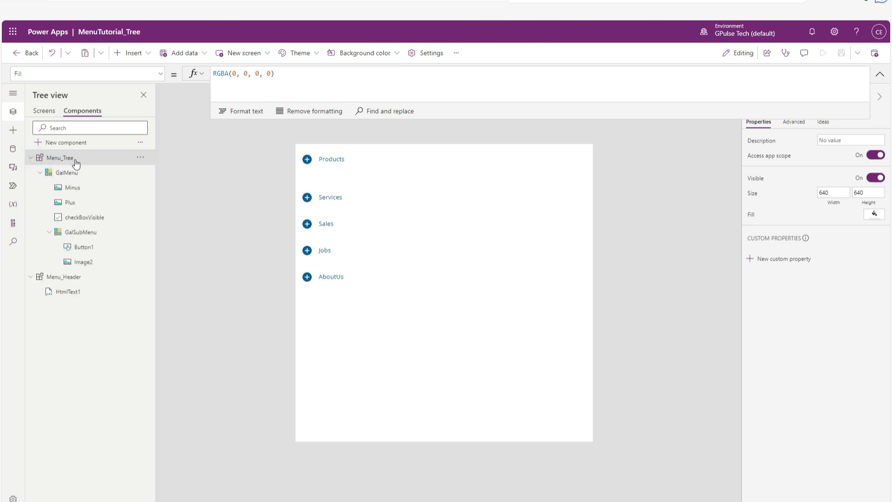
click(142, 53)
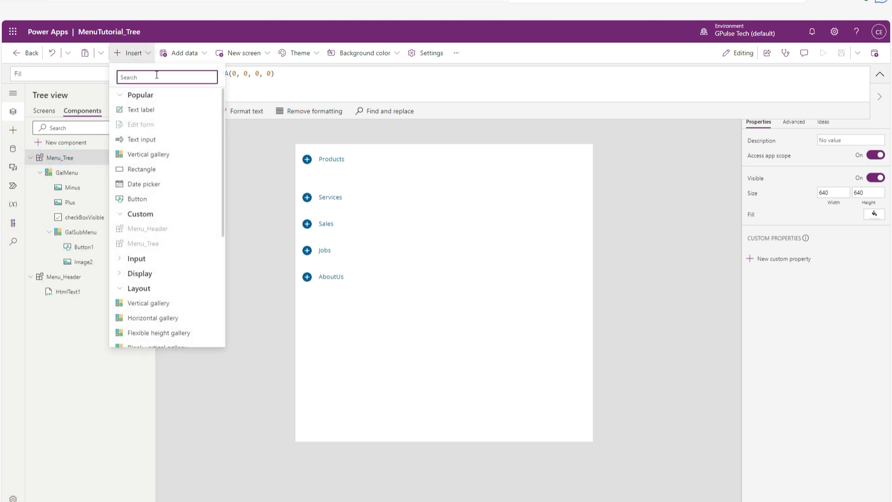
click(153, 76)
text(html)
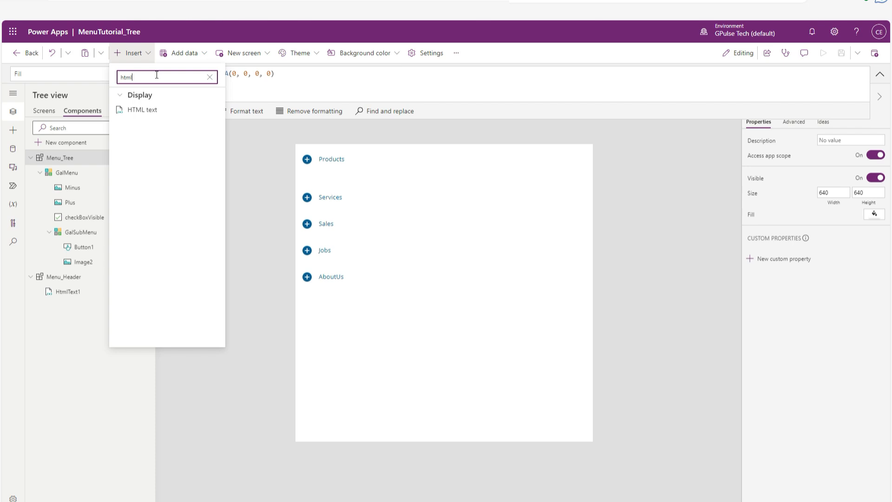
click(152, 110)
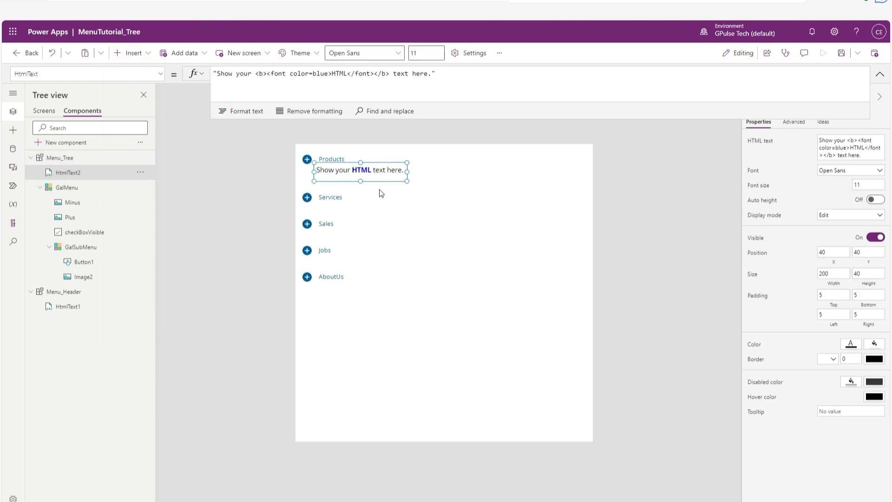
drag(378, 172, 462, 438)
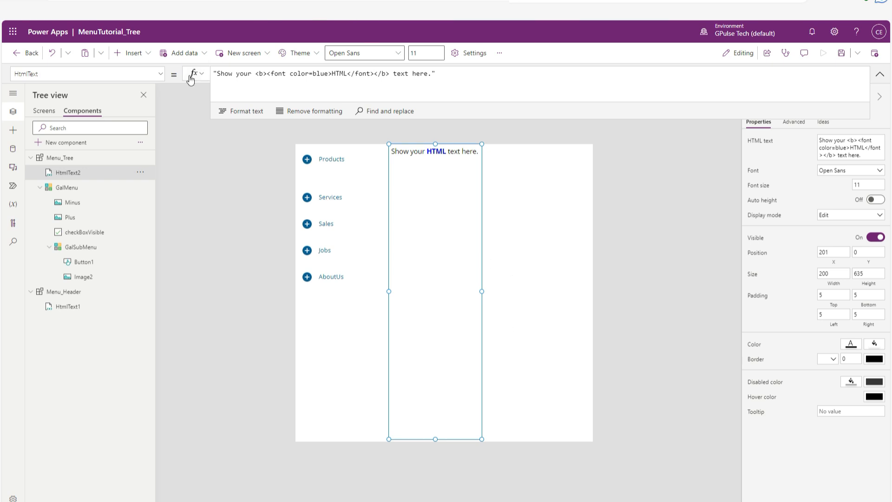
Replace the placeholder formula of Menu_Tree's HtmlText2 with a copy of the full HtmlText1 formula from Menu_Header.
drag(474, 72, 214, 73)
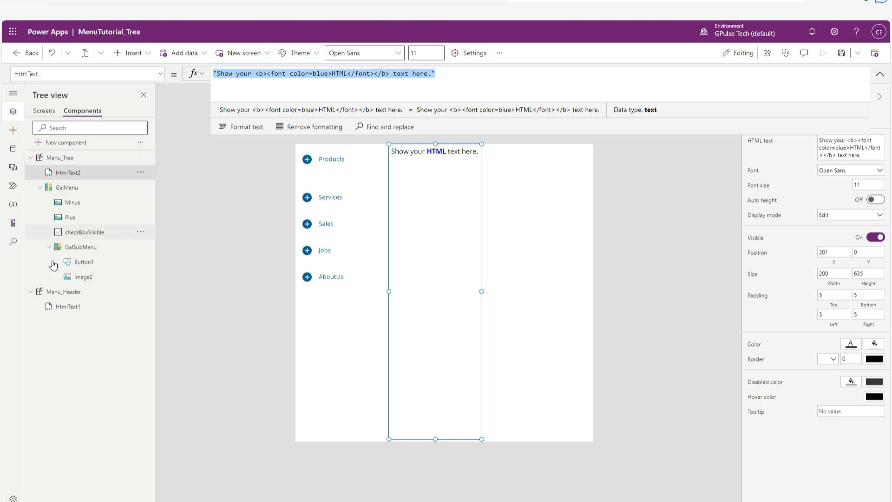
click(66, 305)
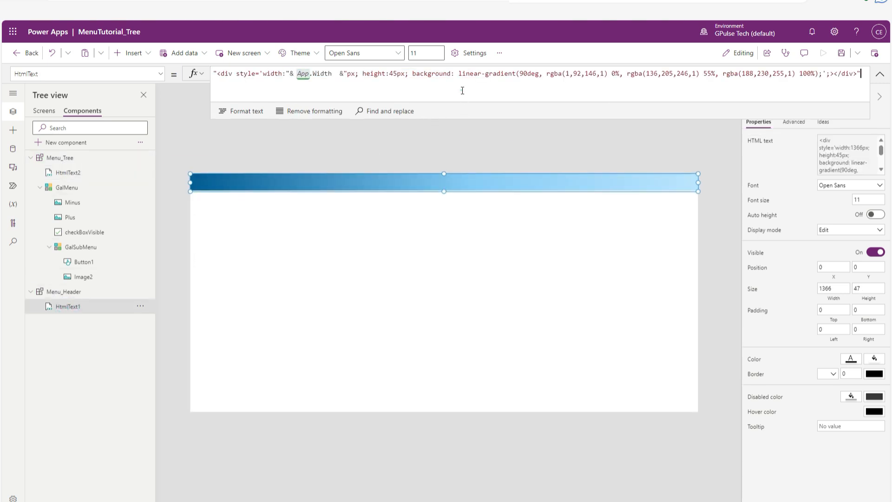
click(462, 91)
key(ctrl+a)
key(ctrl+c)
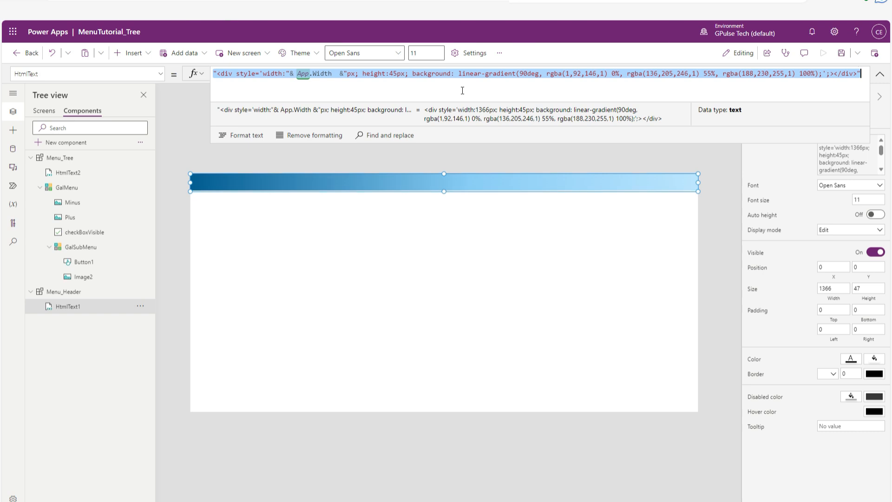
click(81, 173)
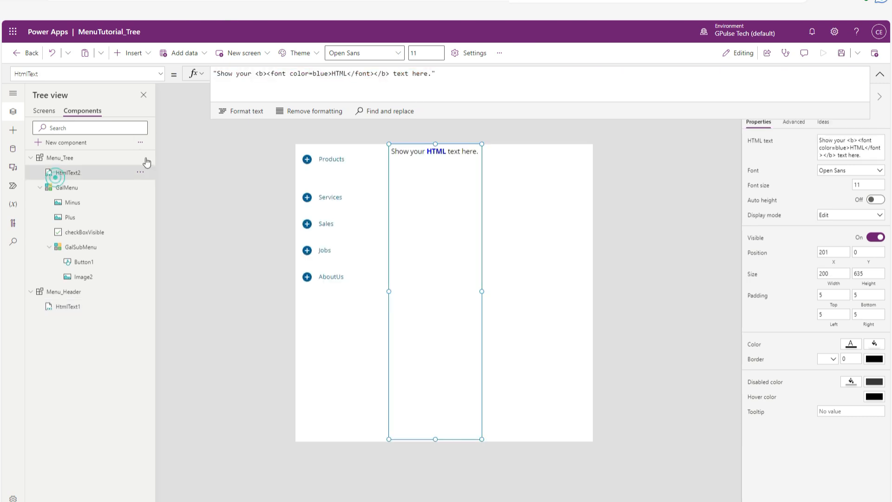
click(482, 79)
key(ctrl+a)
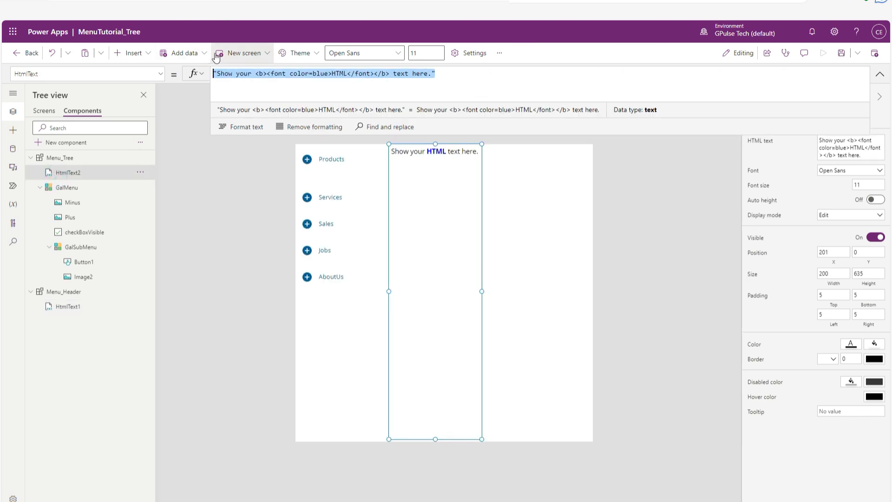
key(ctrl+v)
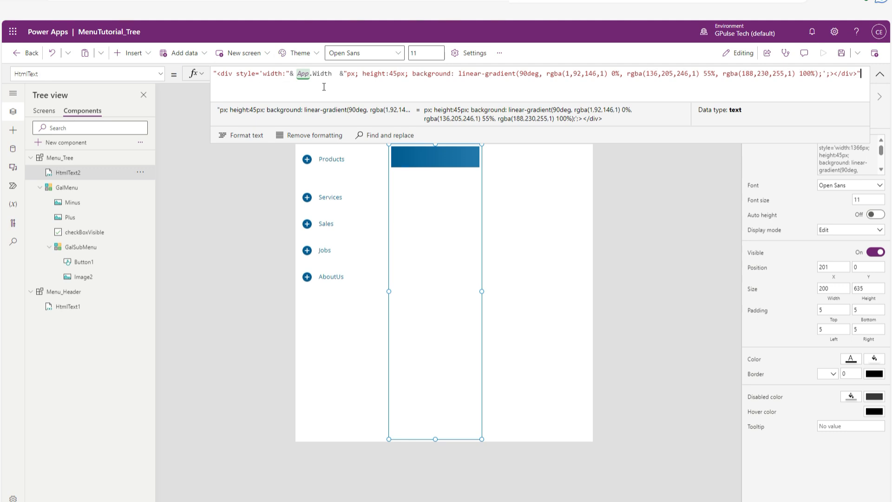
Replace the App.Width expression in HtmlText2's div style with a fixed width of 5px.
click(324, 87)
drag(291, 74, 346, 75)
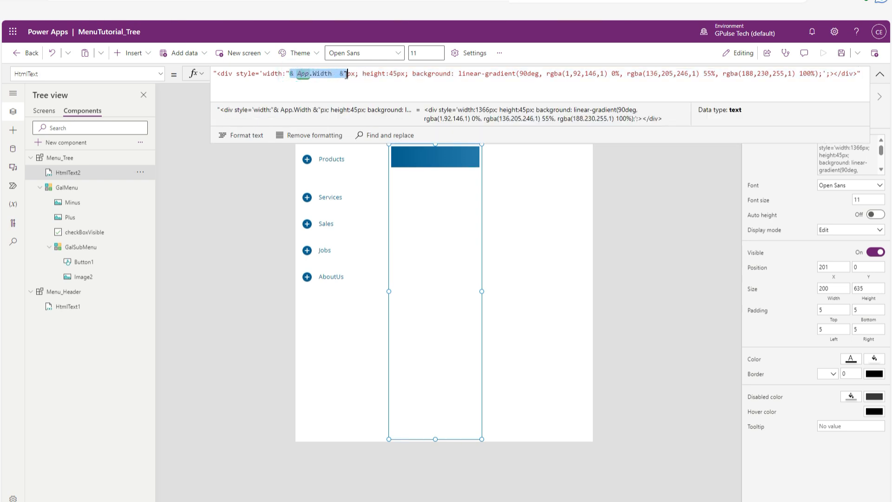
text(5)
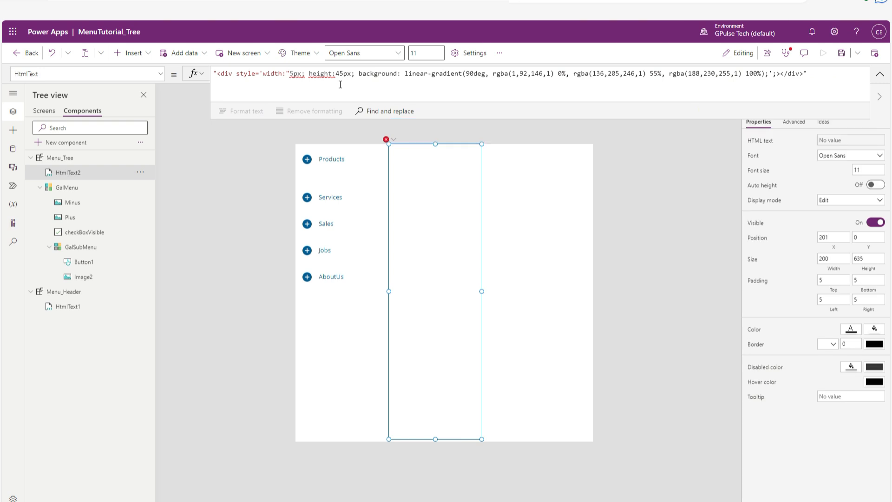
key(BackSpace)
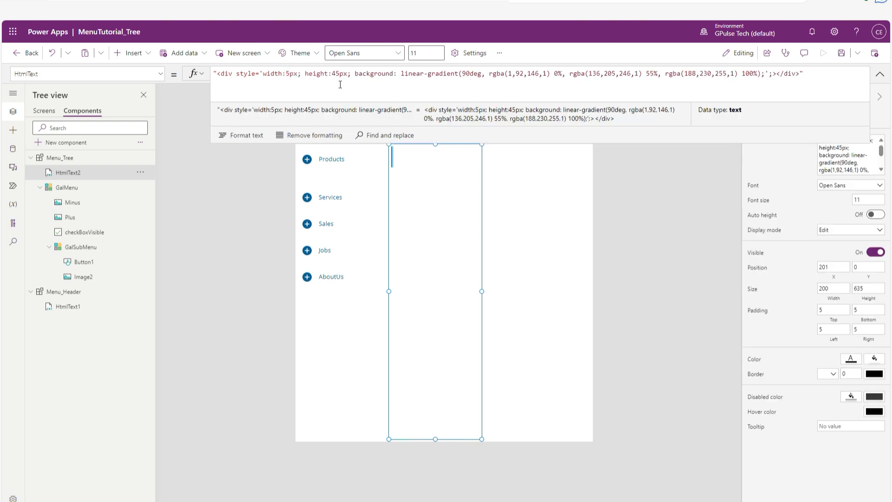
Set the height in HtmlText2's div style to 620px.
key(Right)
key(Right)
key(Right)
key(Right)
key(Right)
key(Right)
key(Right)
key(Right)
key(BackSpace)
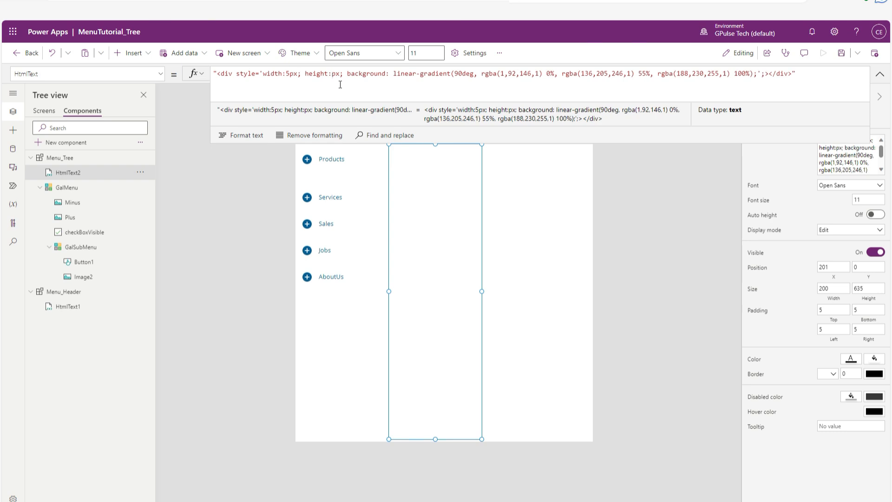
text(600)
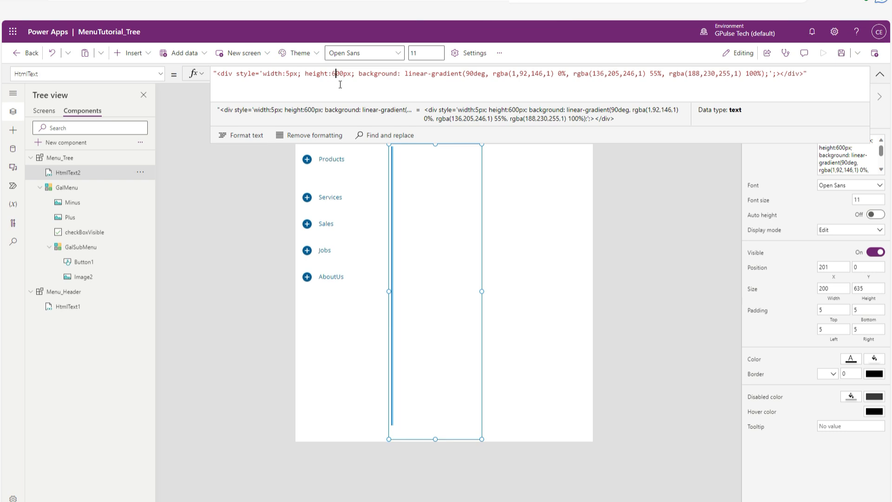
key(Delete)
key(Delete)
text(25)
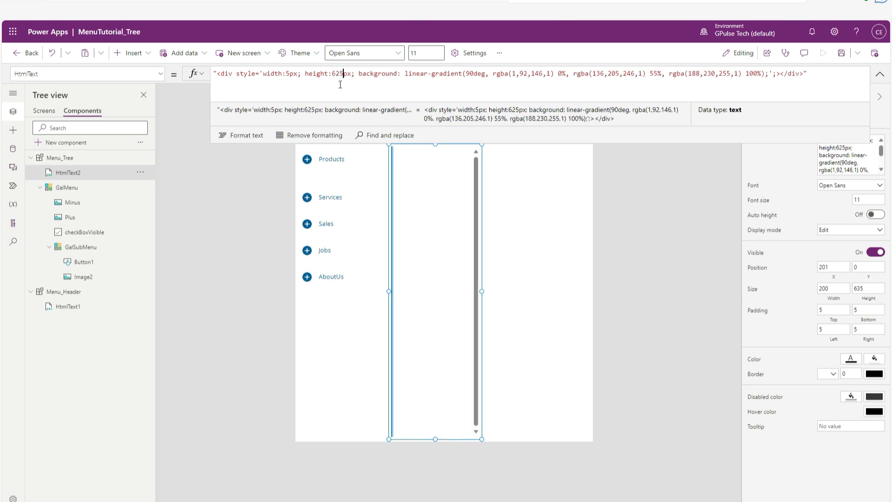
key(BackSpace)
text(0)
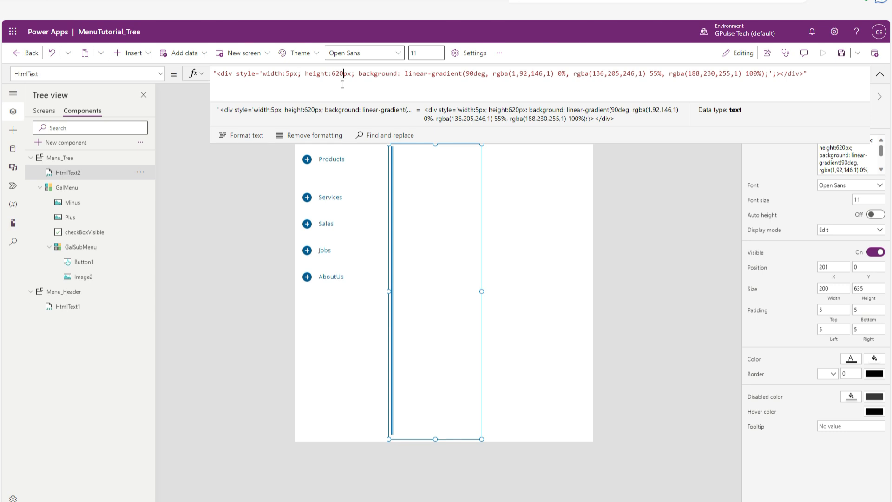
click(547, 212)
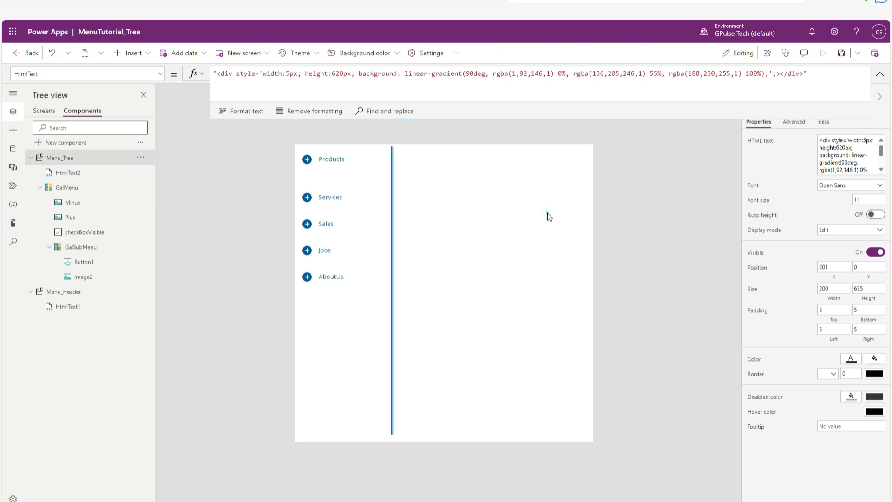
Narrow HtmlText2 to a width of about 24 and move it to about X 258, Y 0 in Menu_Tree.
click(420, 247)
drag(482, 291, 397, 292)
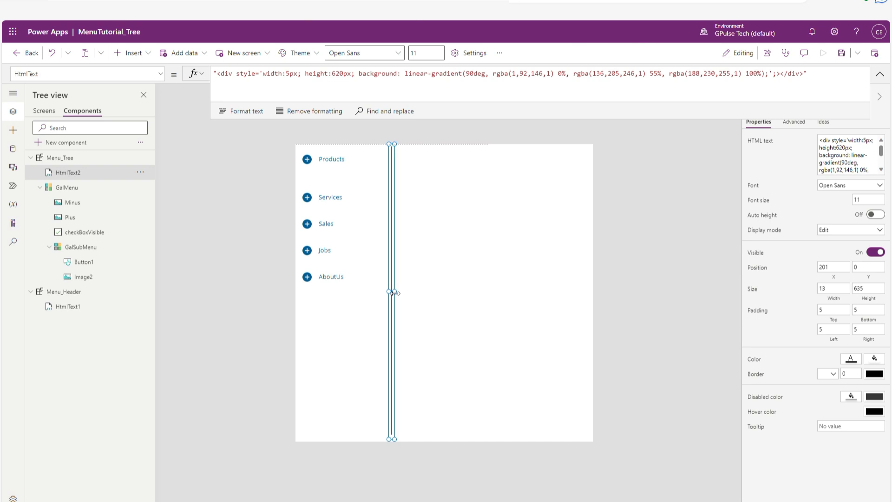
click(416, 295)
click(389, 268)
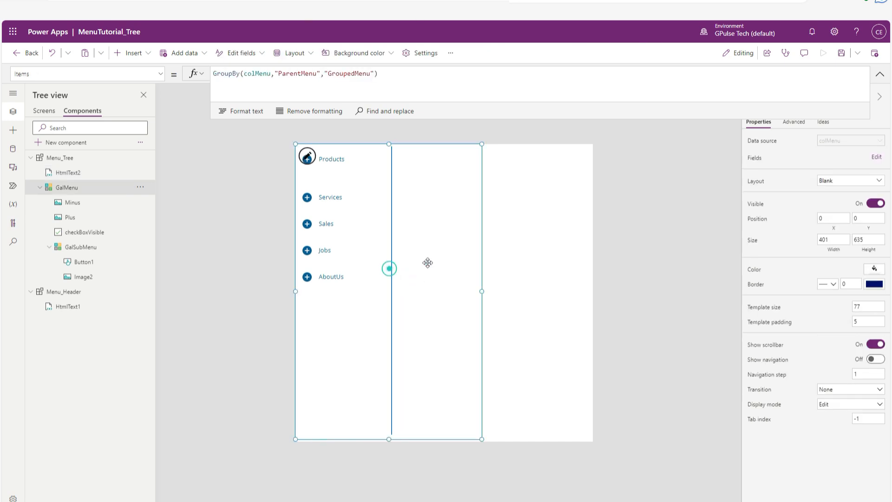
click(519, 240)
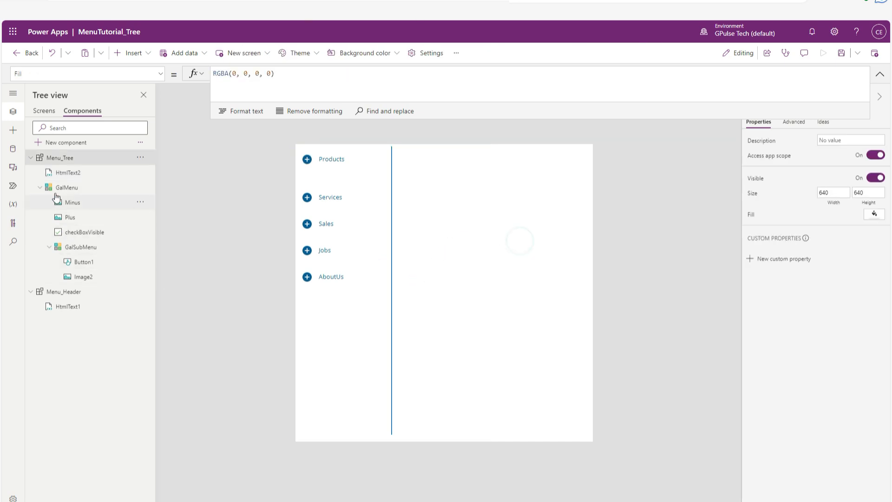
click(60, 172)
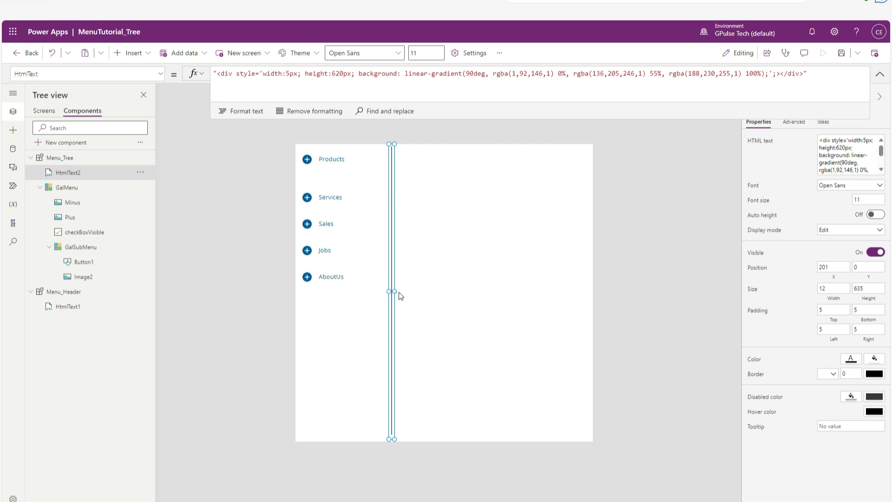
click(424, 286)
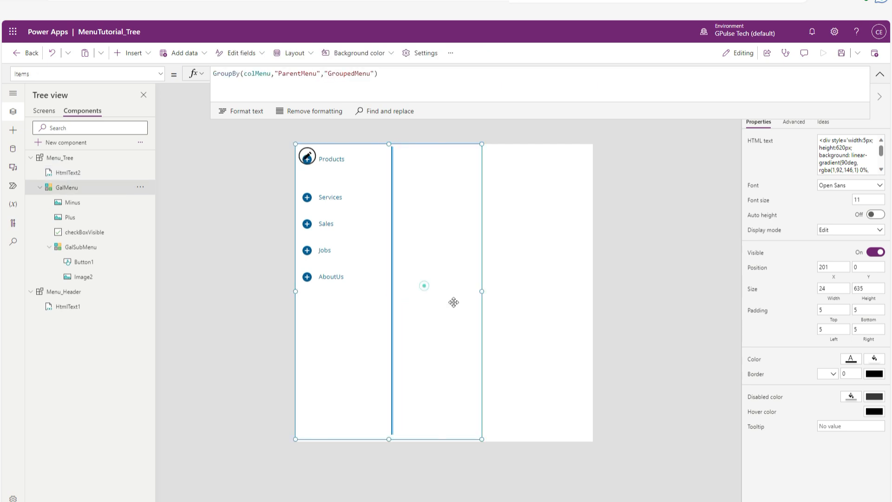
click(501, 335)
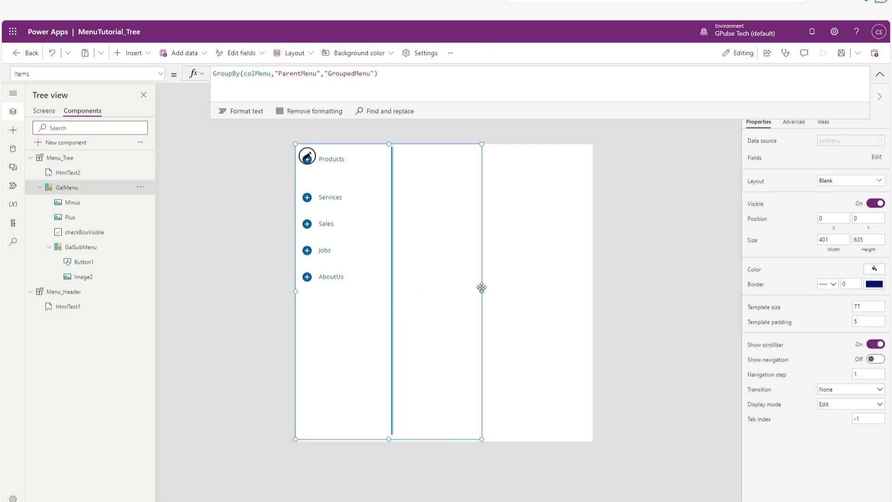
click(524, 211)
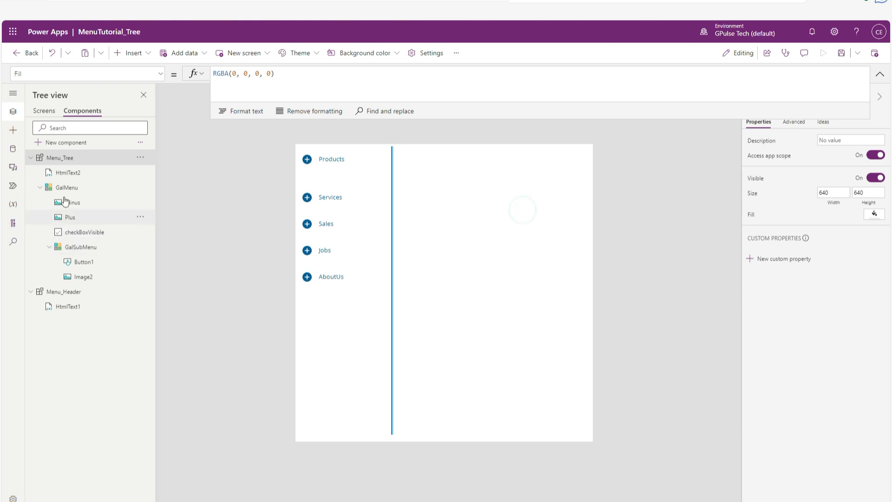
click(65, 173)
drag(394, 193, 421, 195)
Narrow GalMenu to a width of about 246 and reduce its template size to about 64.
click(380, 281)
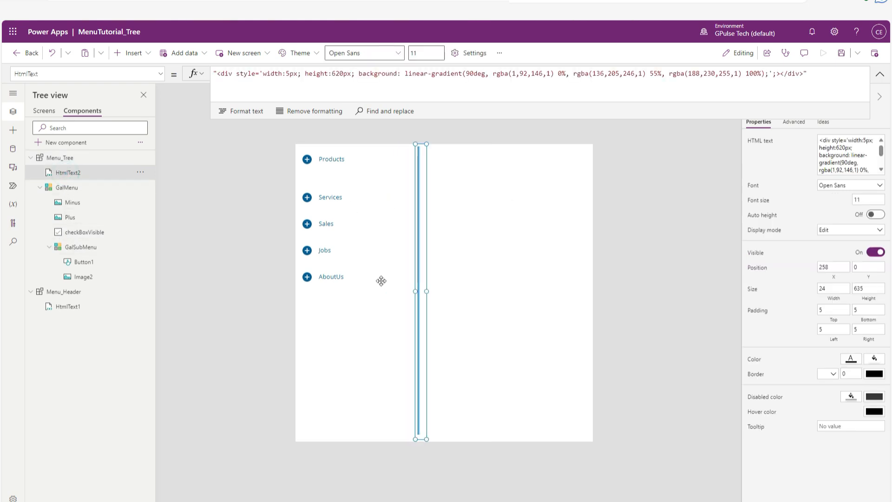
drag(481, 292, 411, 294)
click(463, 293)
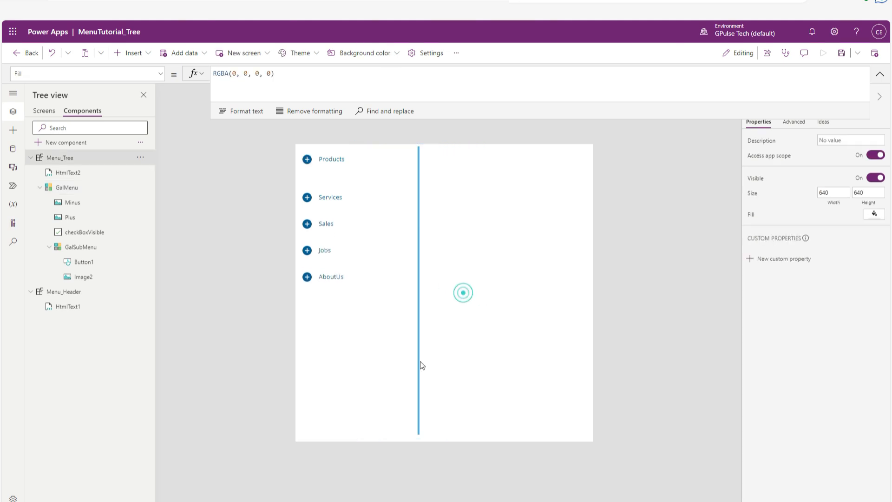
click(369, 177)
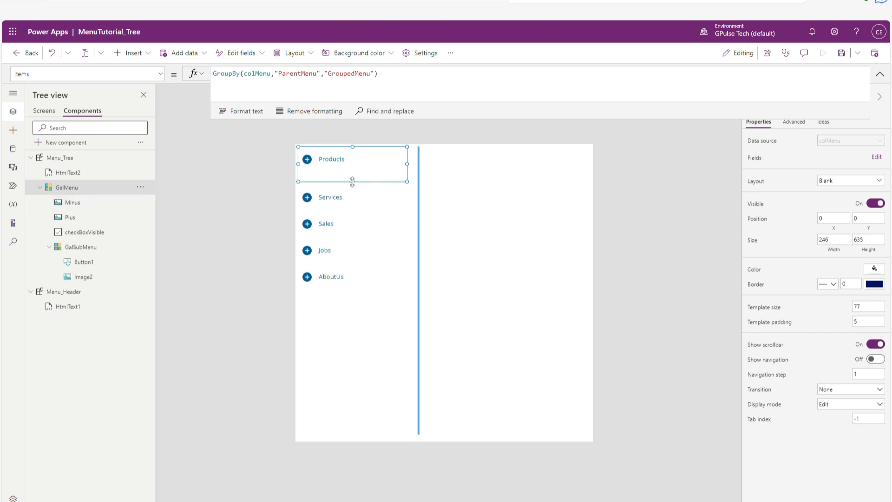
drag(352, 182, 352, 176)
click(465, 226)
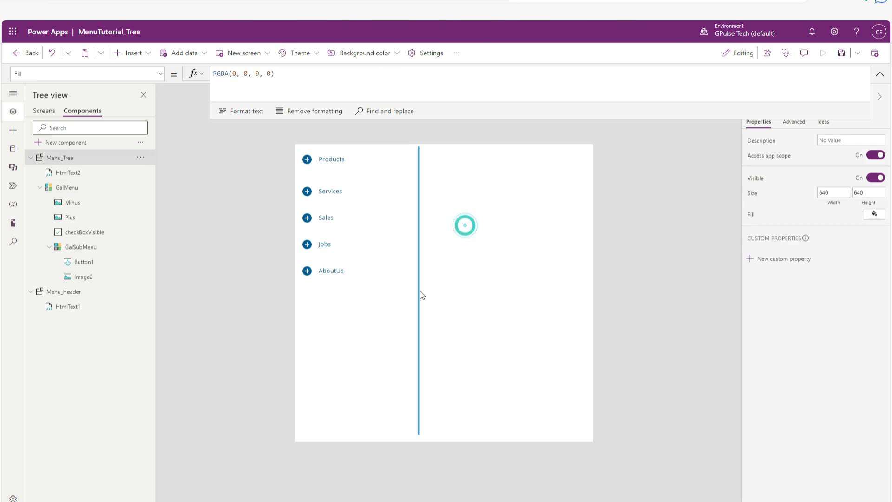
Test the tree menu by expanding and collapsing Products, Services and Sales in turn.
click(329, 161)
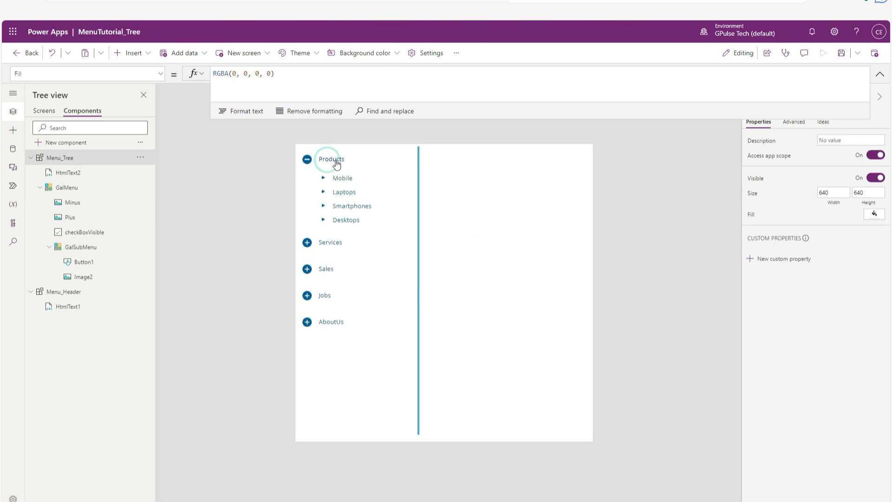
click(337, 163)
click(331, 188)
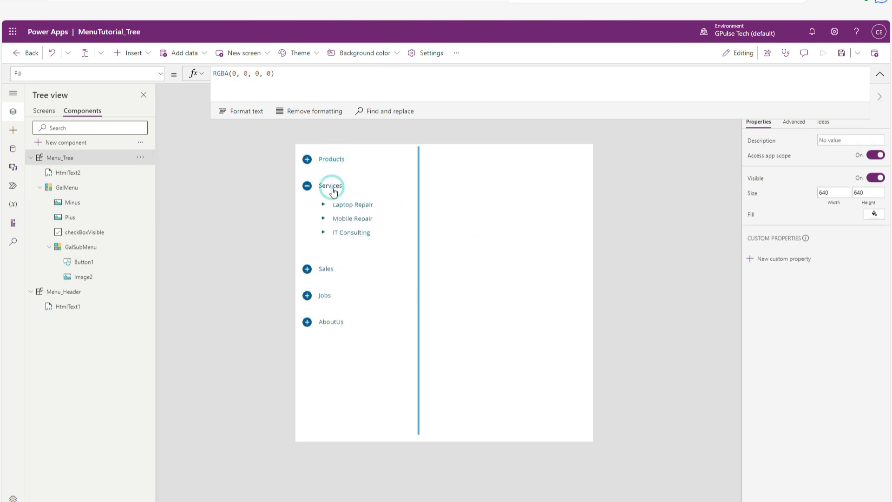
click(332, 190)
click(331, 213)
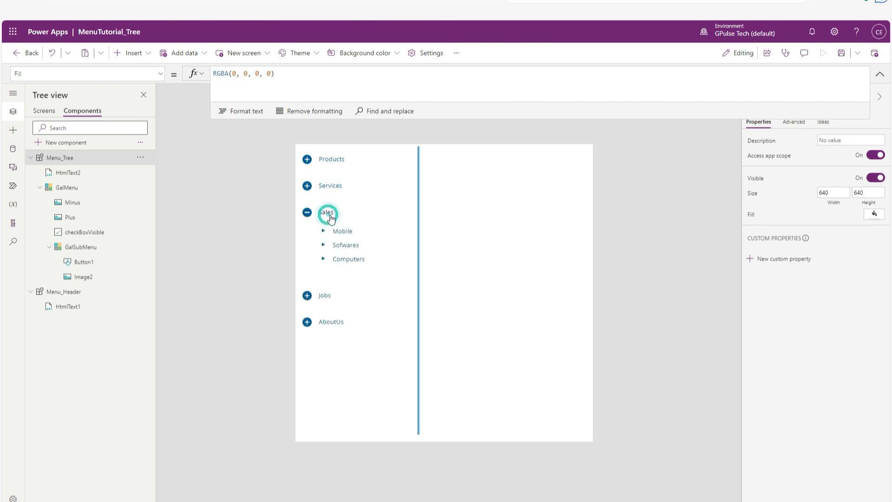
click(332, 215)
click(331, 213)
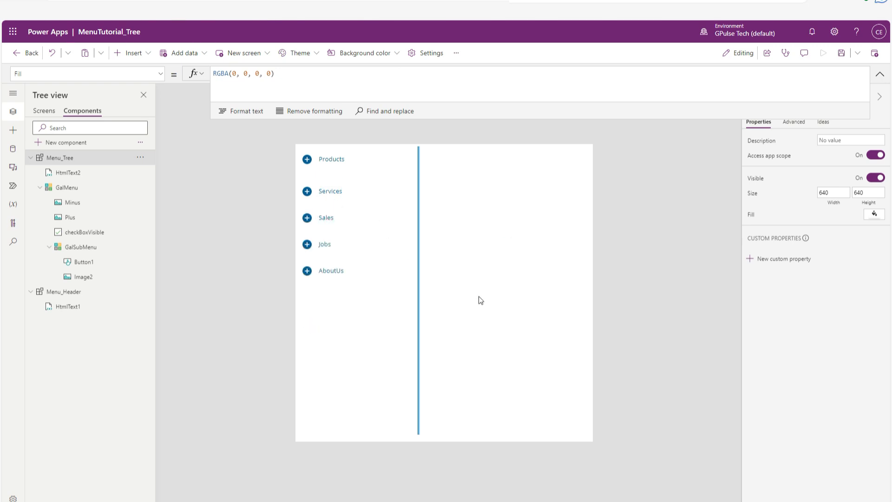
Save the app and check how the updated Menu_Tree_1 looks on the Mobile screen.
key(ctrl+s)
click(31, 159)
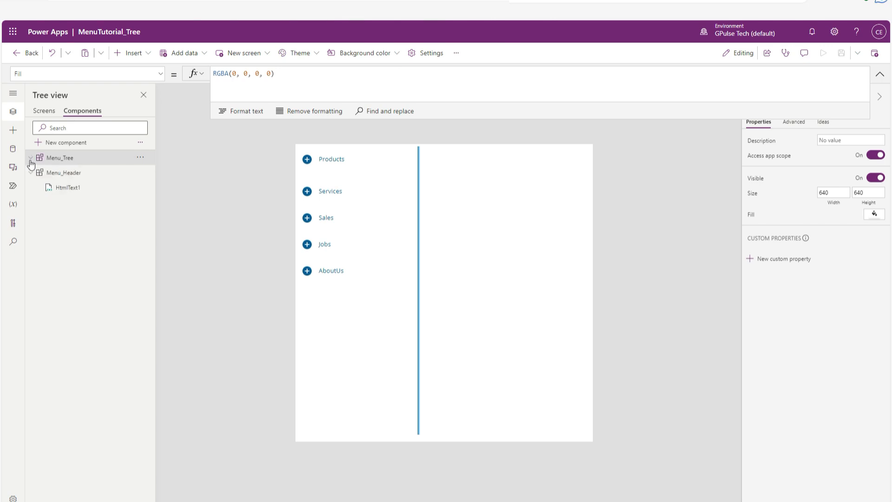
click(46, 111)
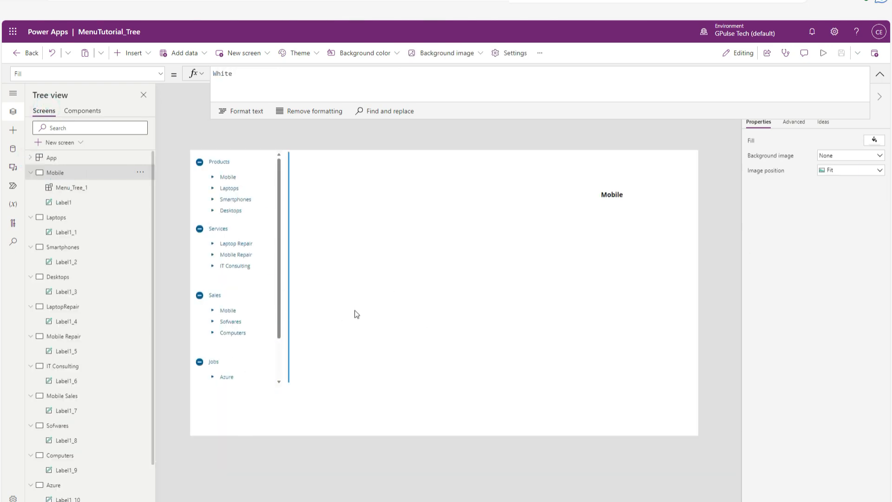
click(284, 320)
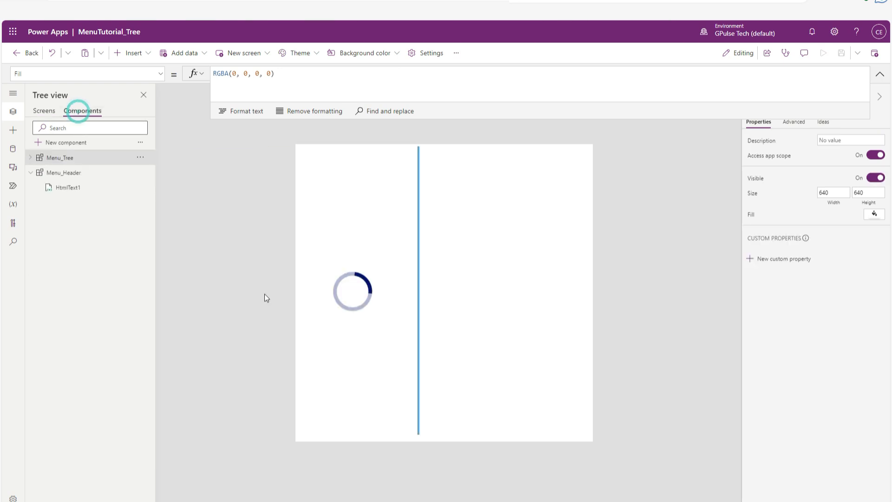
Increase the template size of Menu_Tree's GalMenu gallery to about 82.
click(357, 175)
click(357, 172)
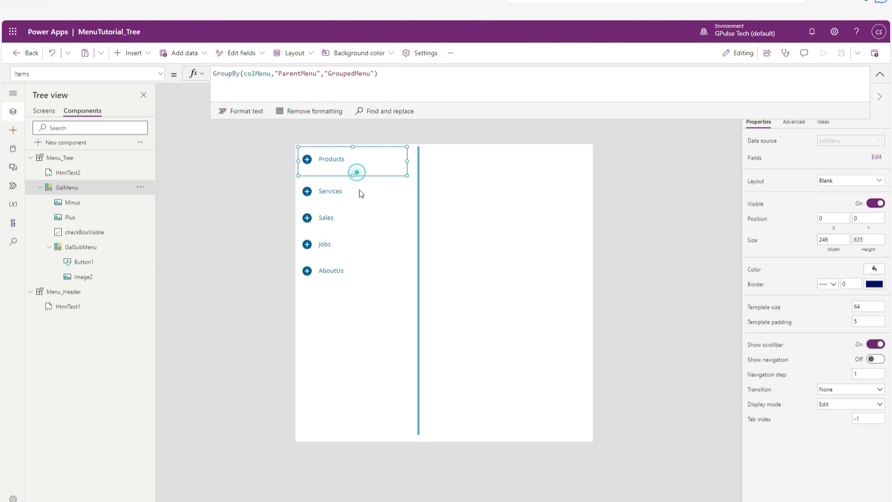
drag(353, 175, 356, 184)
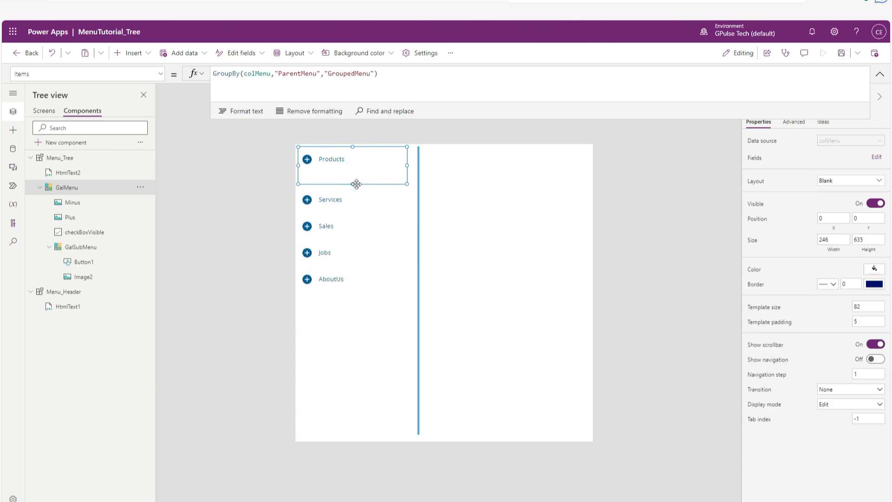
click(466, 231)
Delete the Menu_Tree_1 instance from the Mobile screen.
click(44, 111)
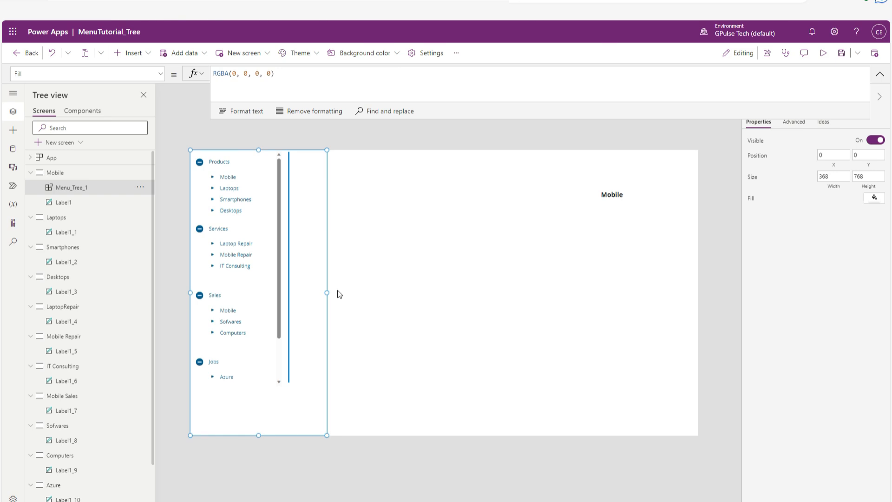
key(Delete)
click(337, 290)
Insert the Menu_Header component on the Mobile screen, shrink it to a height of about 45, and save the app.
click(135, 53)
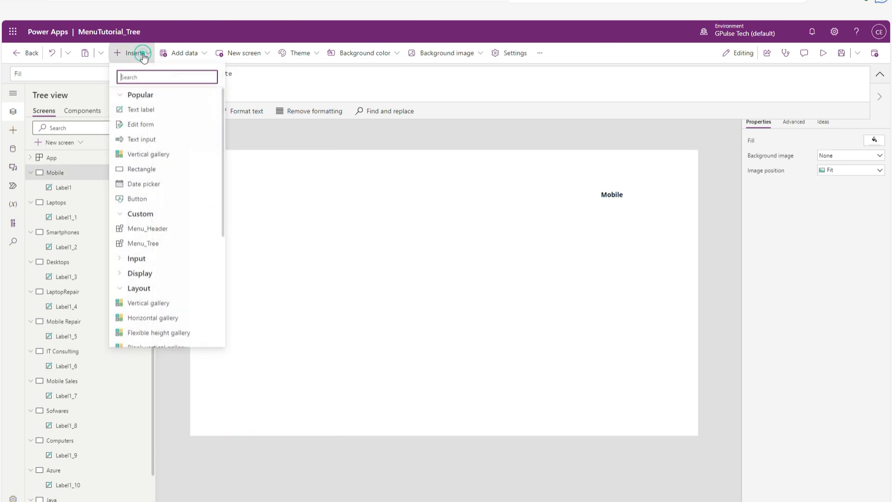
click(157, 232)
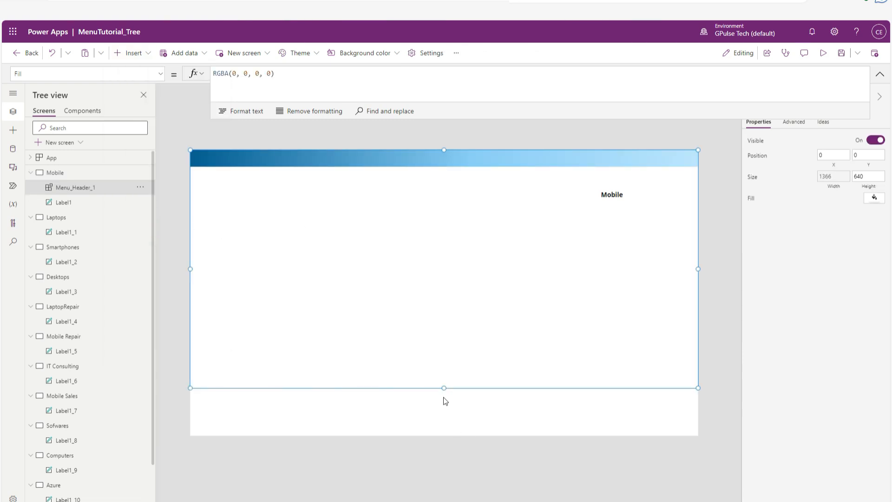
drag(444, 388, 450, 438)
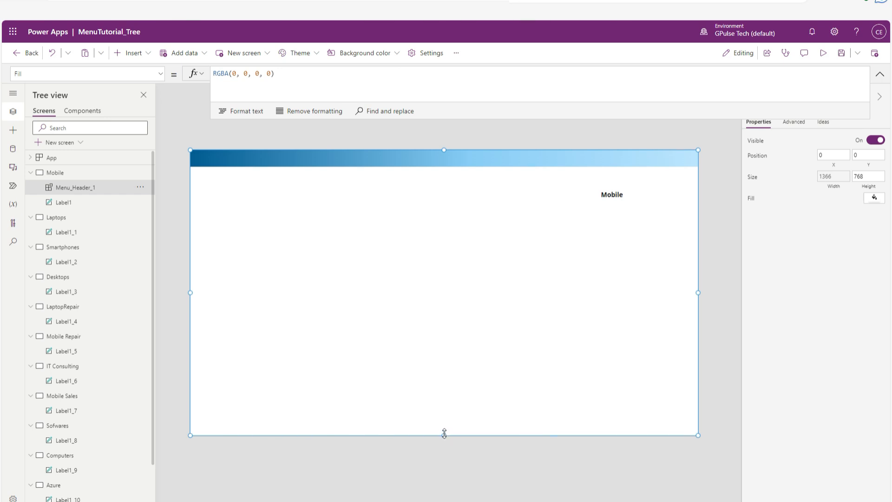
drag(444, 434, 454, 166)
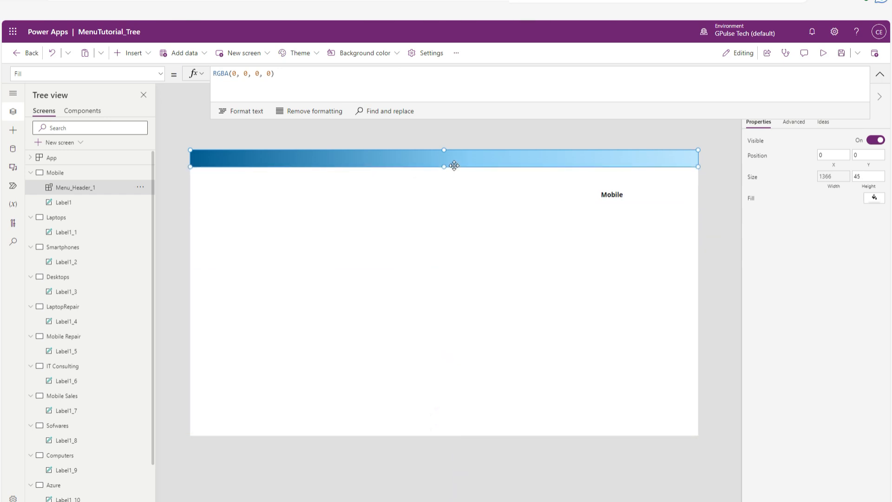
click(454, 284)
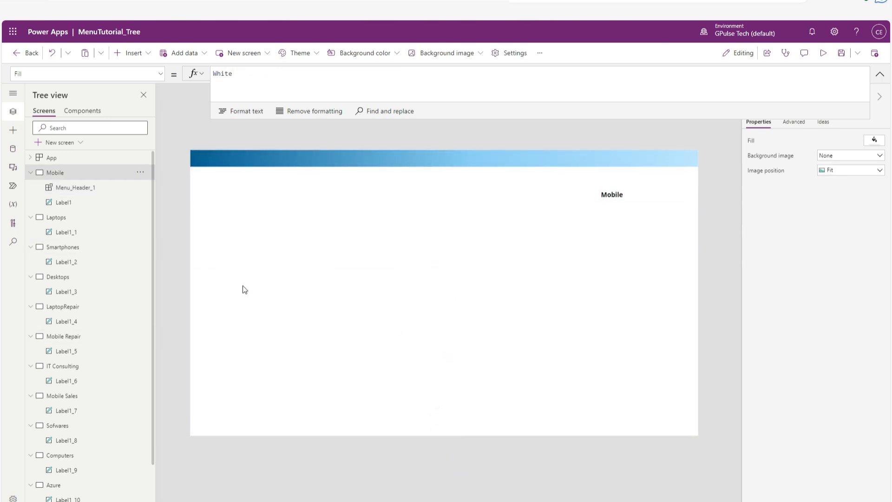
key(ctrl+s)
Insert the Menu_Tree component on the Mobile screen and fit it below the header, narrowed to around its vertical bar and reaching the screen's lower edge.
click(132, 53)
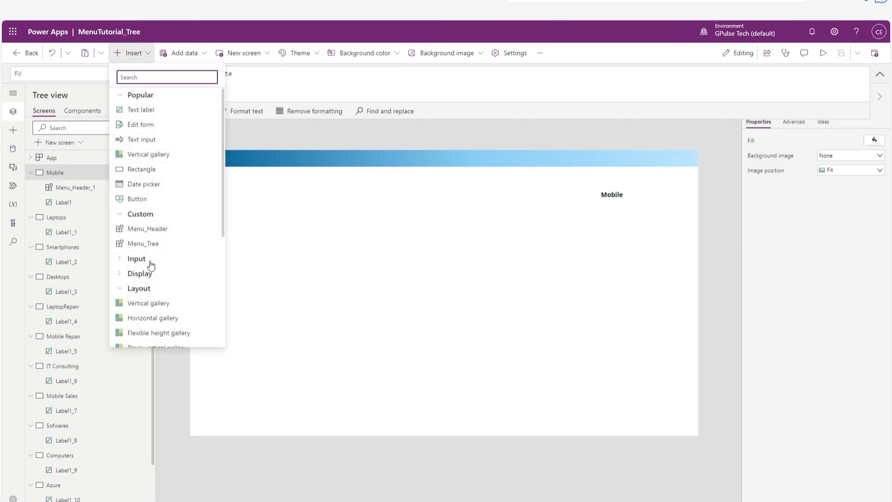
click(158, 243)
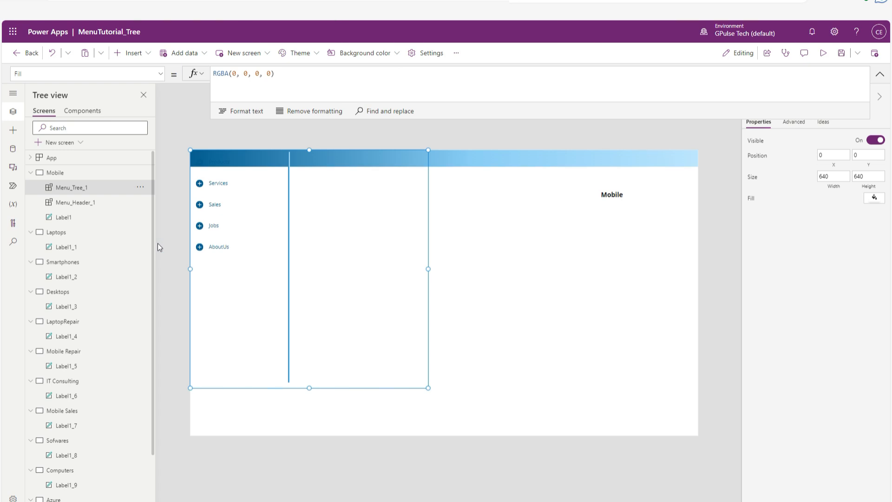
drag(428, 268, 258, 297)
drag(239, 406, 239, 434)
click(391, 356)
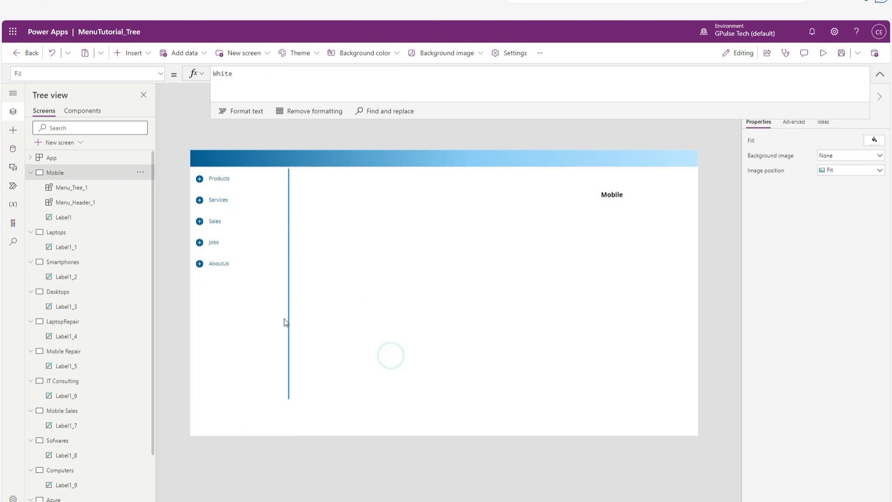
Test the Products and Services menu entries on the Mobile screen by expanding and collapsing them.
click(377, 295)
click(222, 179)
click(223, 177)
click(221, 202)
click(223, 202)
Set the Color property of the Mobile screen's title label to gAppColors.MenuDarkColor and save the app.
click(609, 196)
click(135, 71)
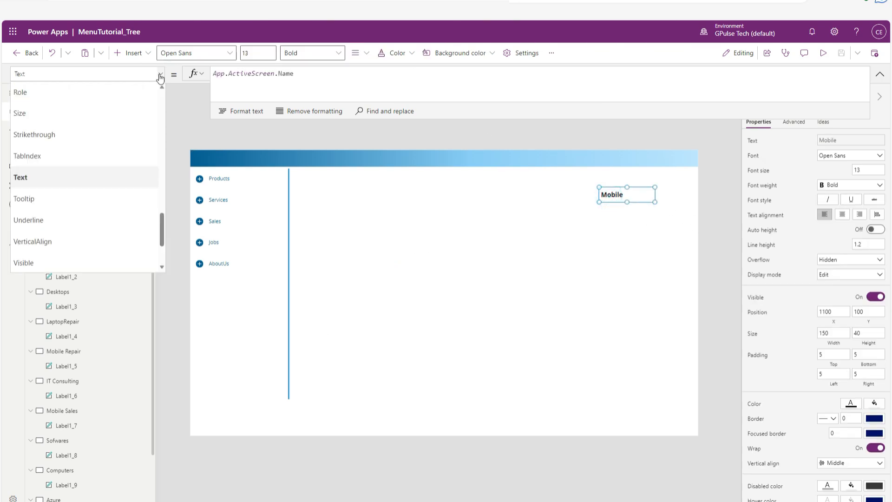
scroll(71, 199, up, 5)
scroll(71, 198, up, 6)
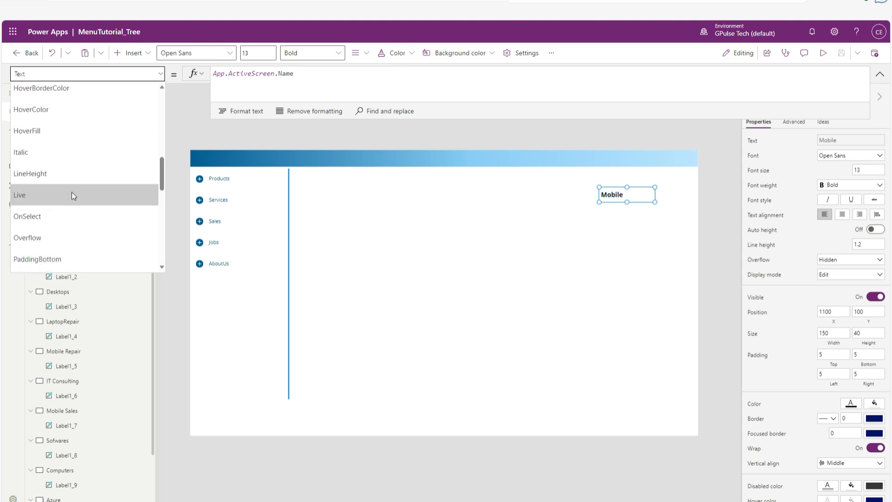
scroll(71, 192, up, 2)
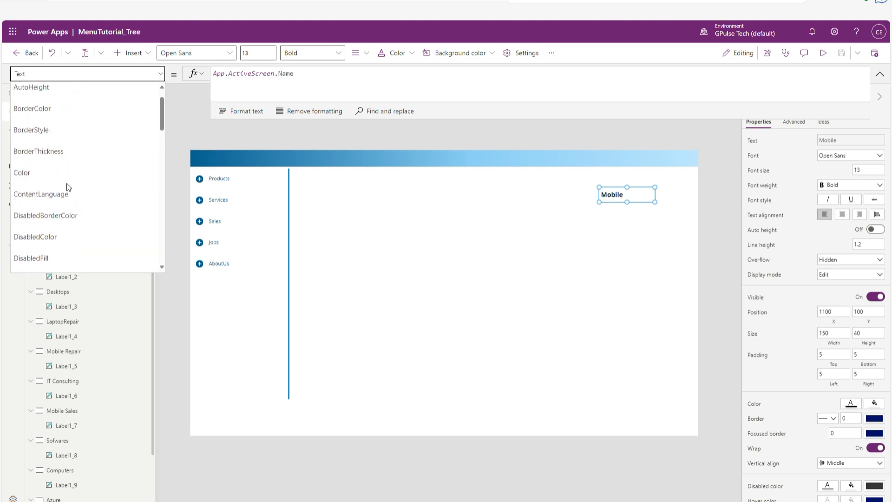
click(66, 180)
click(305, 71)
triple_click(323, 74)
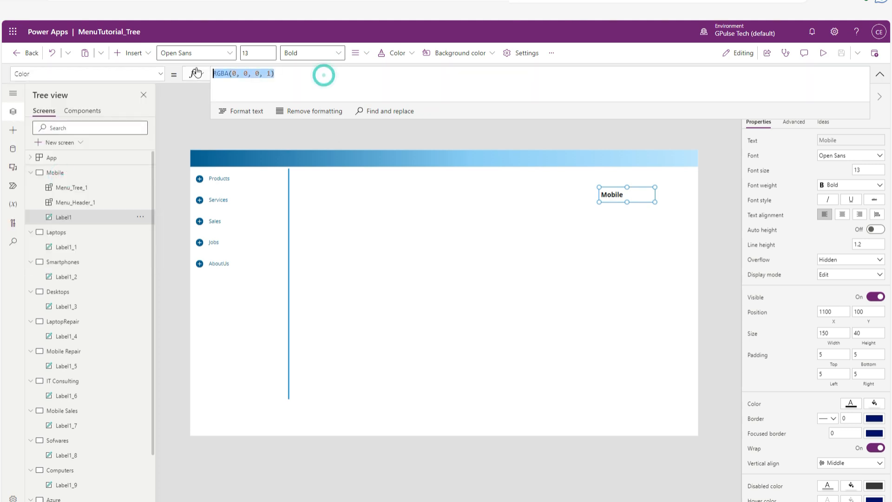
text(gapp)
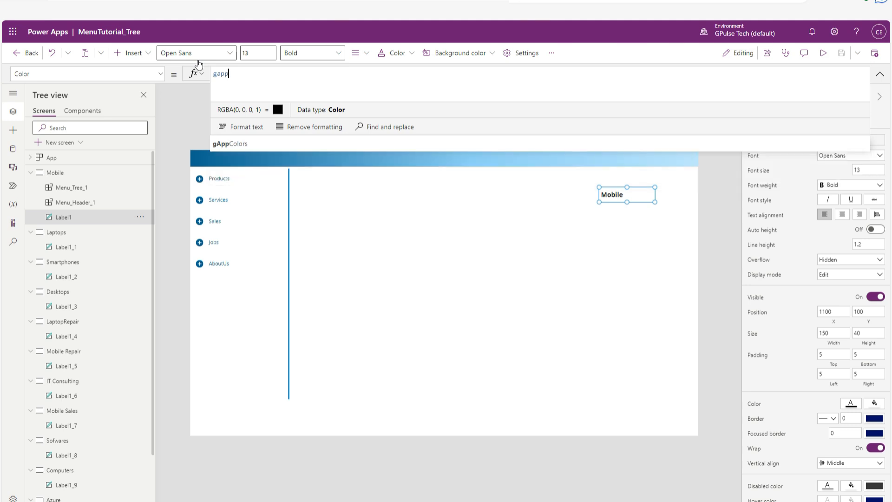
click(244, 130)
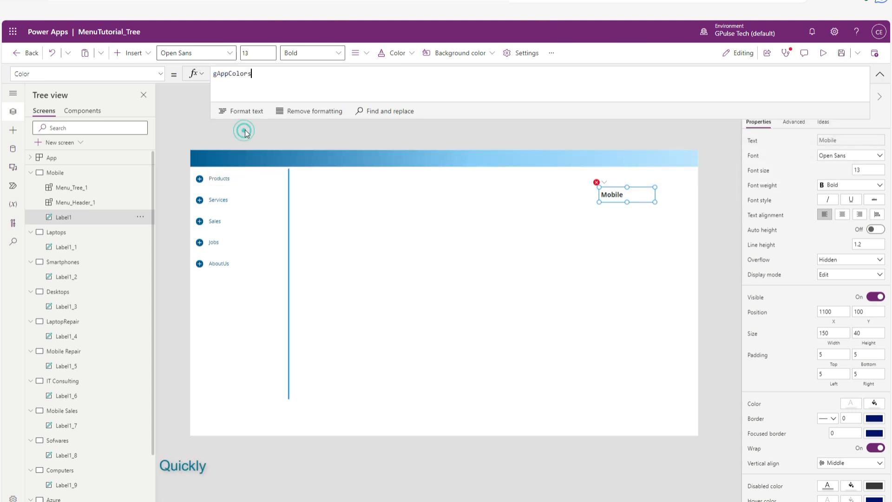
text(.)
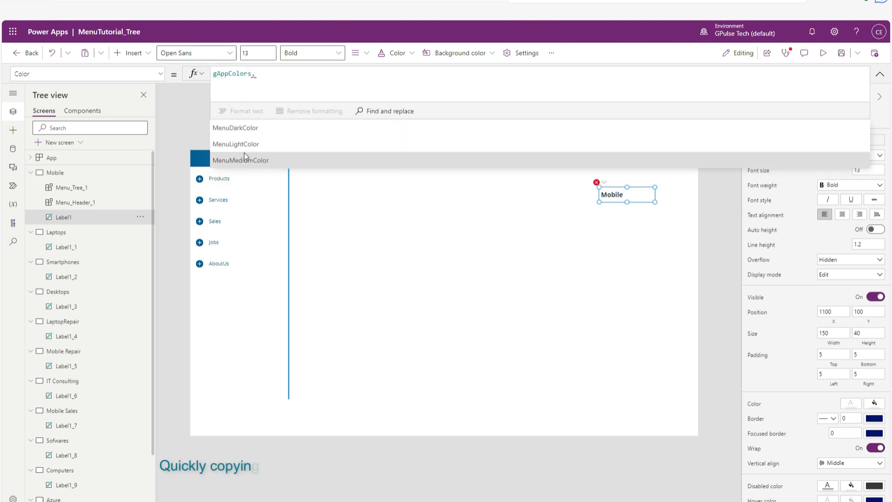
click(253, 127)
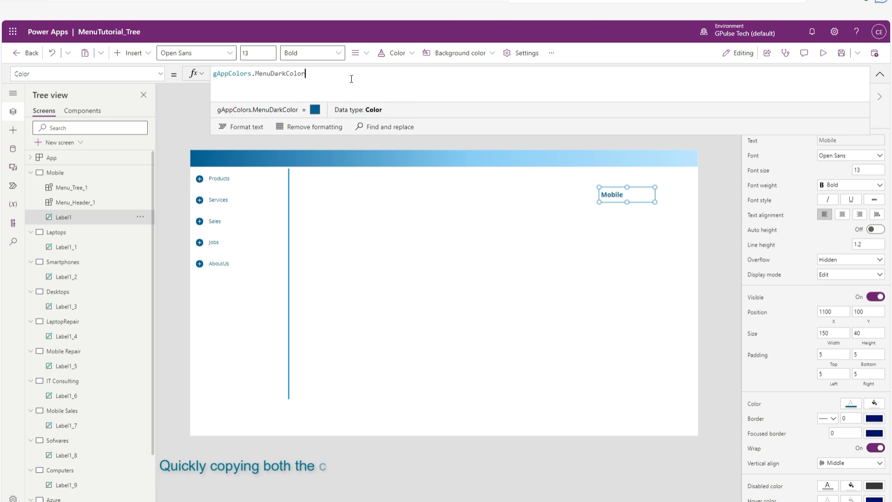
click(456, 277)
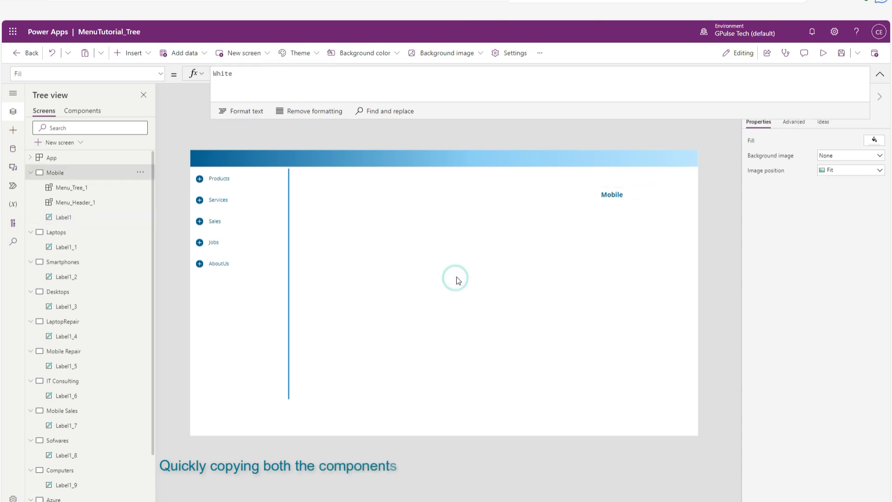
key(ctrl+s)
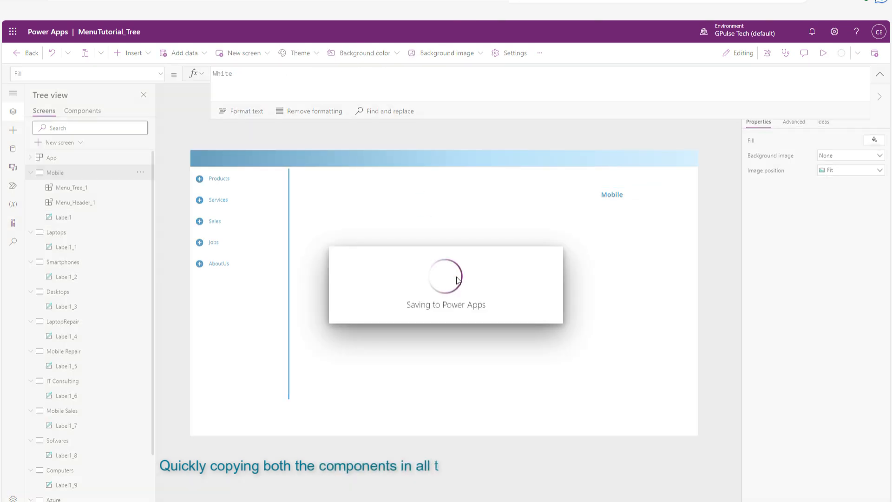
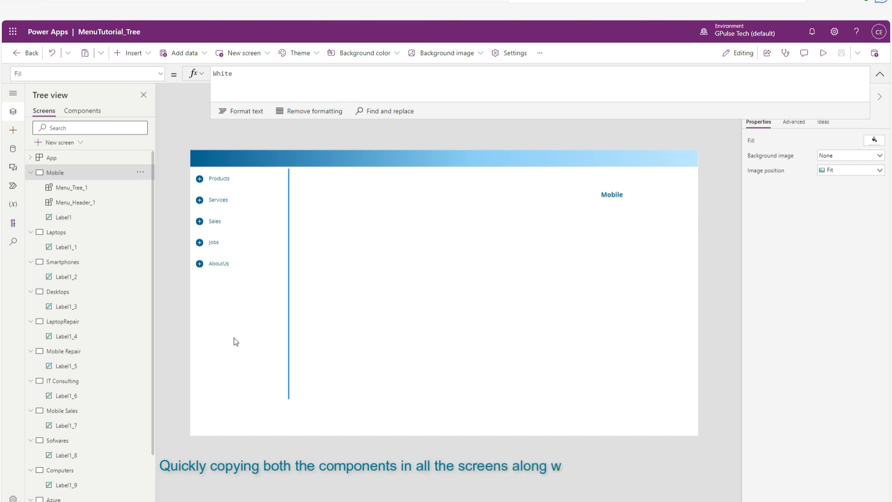
Copy the menu tree and header components from the Mobile screen to the Laptops, Smartphones and Desktops screens.
click(229, 324)
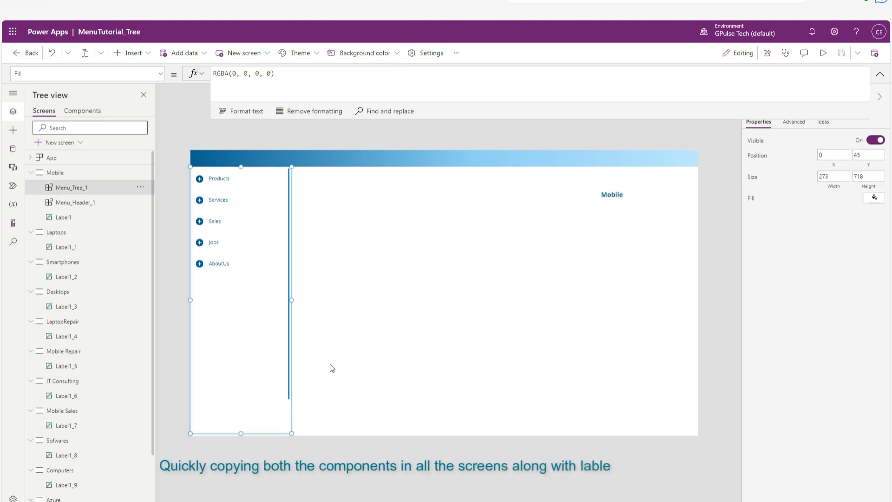
shift+click(345, 163)
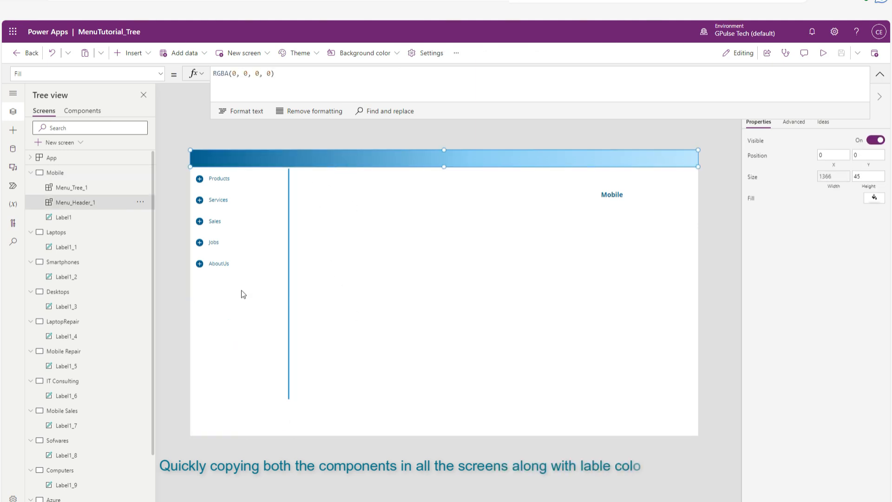
click(56, 232)
key(ctrl+v)
click(62, 292)
key(ctrl+v)
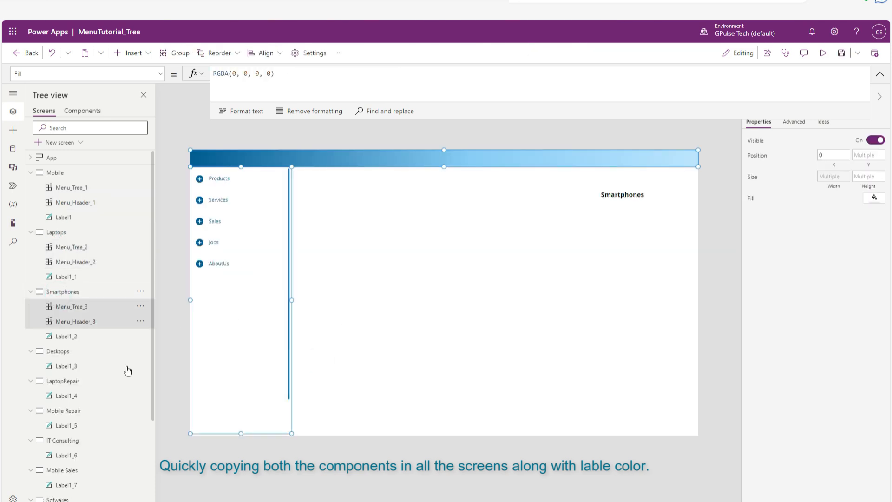
click(57, 351)
key(ctrl+v)
Paste the copied menu tree and header components onto the LaptopRepair and Mobile Repair screens.
scroll(88, 418, down, 3)
click(79, 300)
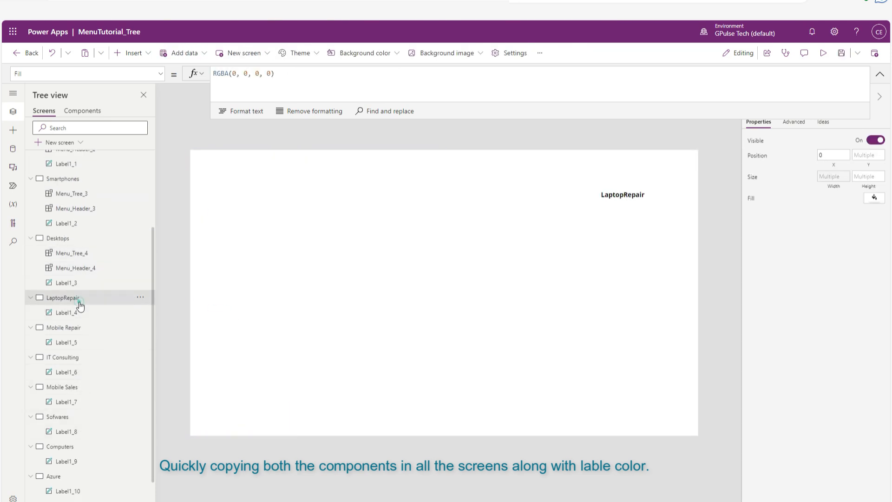
key(ctrl+v)
scroll(106, 378, down, 2)
click(69, 299)
key(ctrl+v)
Paste the copied menu tree and header components onto the IT Consulting and Mobile Sales screens.
scroll(82, 421, down, 2)
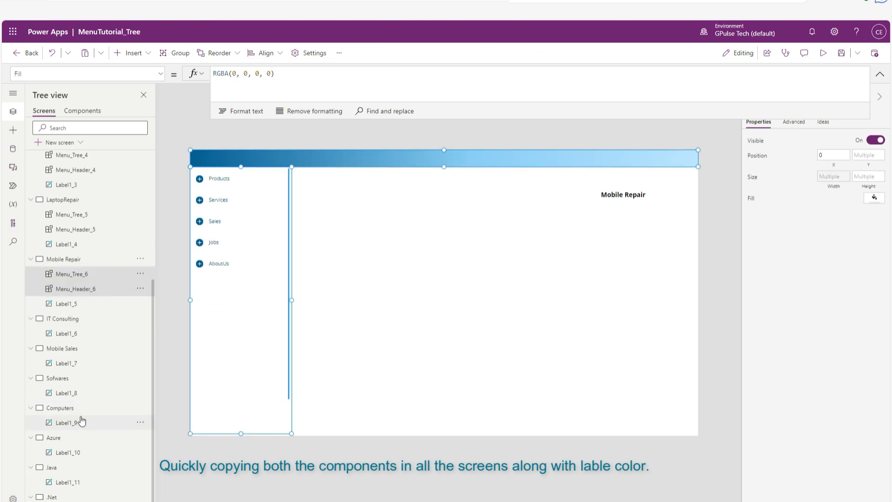
scroll(82, 421, down, 1)
click(71, 291)
key(ctrl+v)
scroll(88, 412, down, 1)
click(65, 321)
key(ctrl+v)
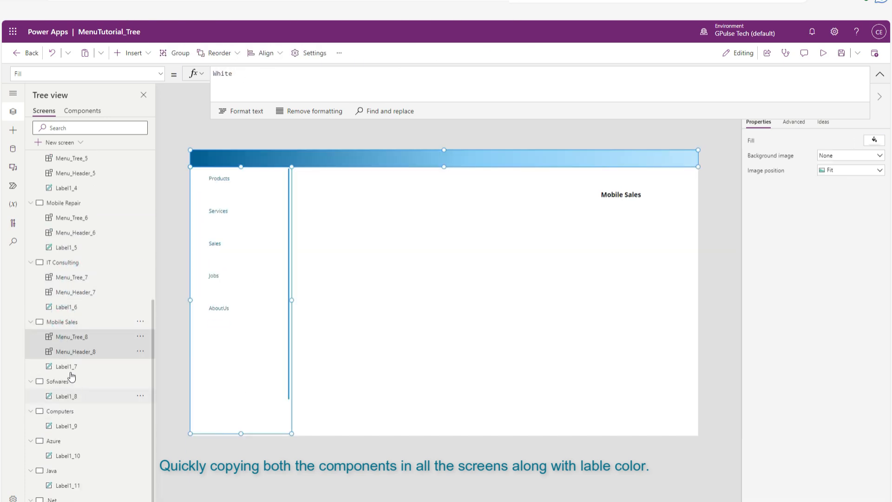
Paste the copied menu tree and header components onto the Sofwares, Computers and Azure screens.
click(65, 381)
key(ctrl+v)
scroll(70, 381, down, 1)
click(65, 380)
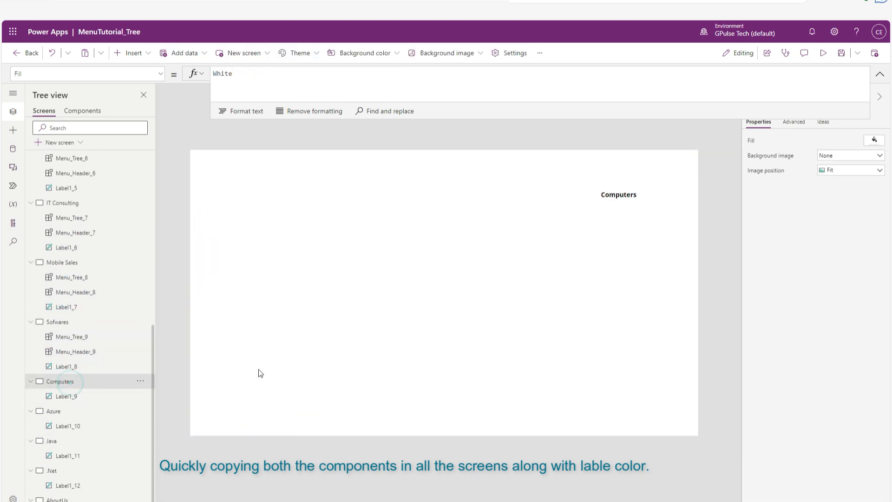
key(ctrl+v)
click(70, 414)
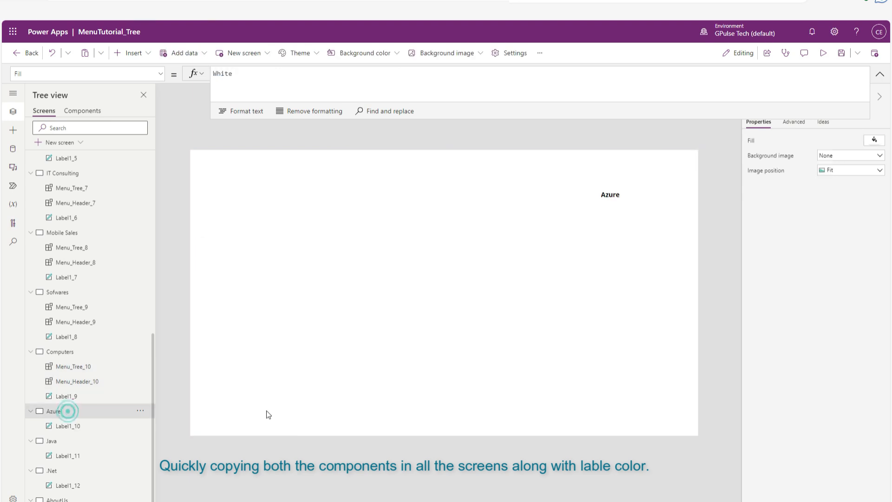
key(ctrl+v)
Paste the copied menu tree and header components onto the Java, .Net and AboutUs screens.
scroll(139, 420, down, 1)
click(60, 422)
key(ctrl+v)
scroll(102, 466, down, 1)
click(55, 471)
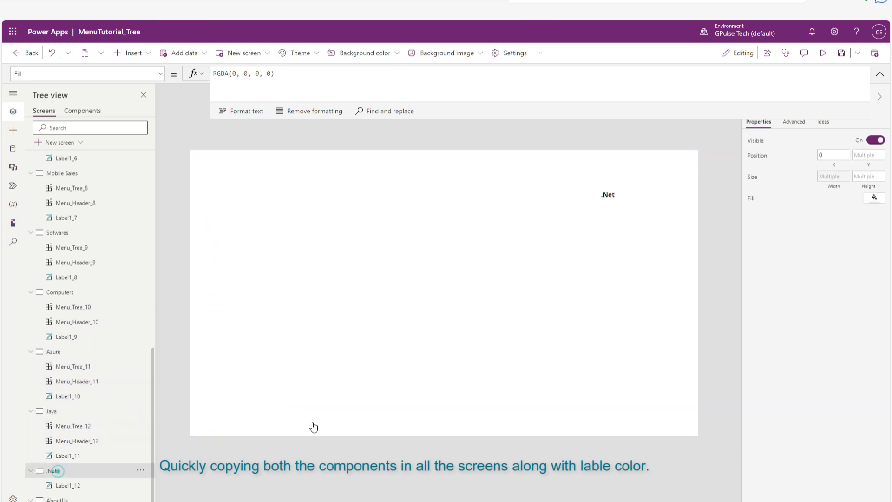
key(ctrl+v)
scroll(60, 441, down, 1)
click(58, 499)
key(ctrl+v)
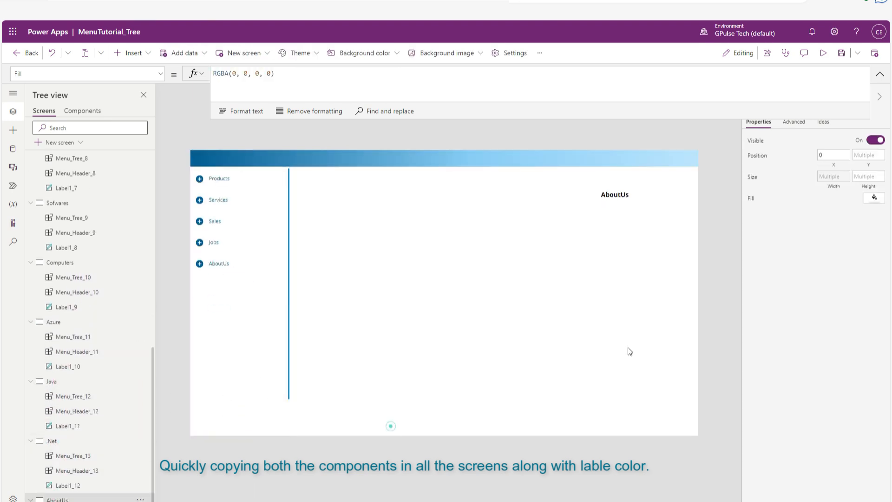
Set the Color property of the AboutUs screen's title label to gAppColors.MenuDarkColor.
click(614, 195)
click(158, 74)
scroll(108, 204, up, 10)
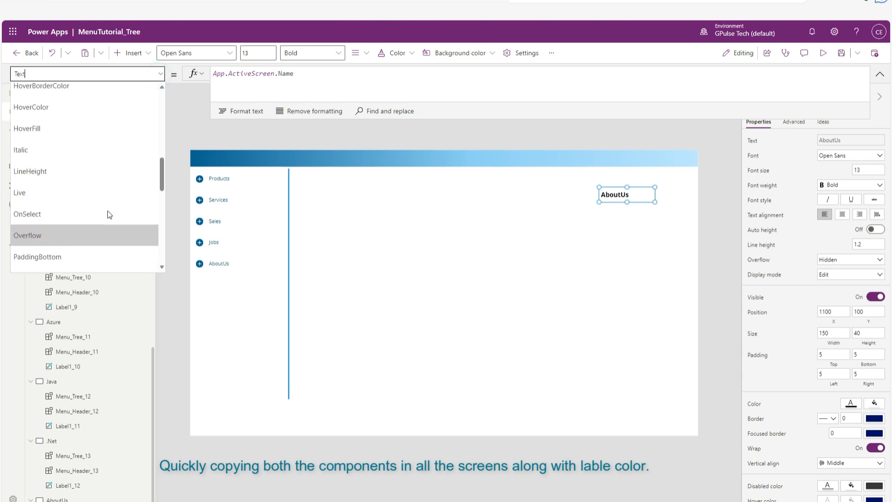
click(87, 181)
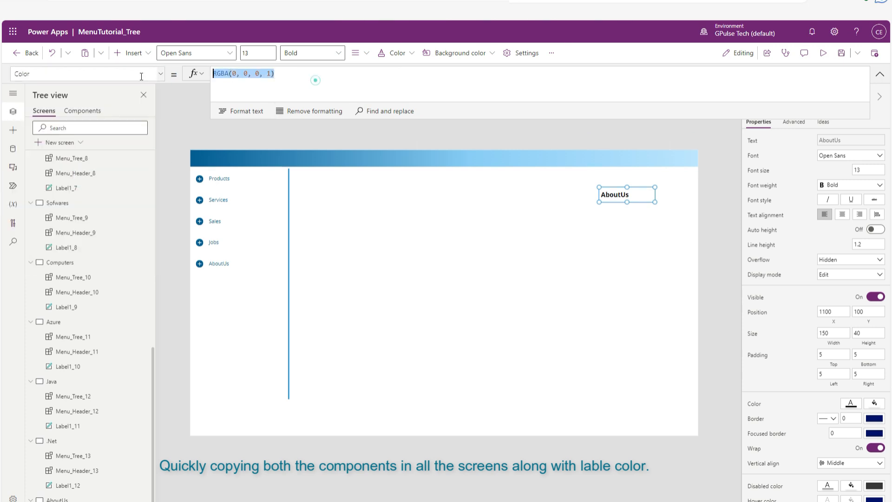
key(ctrl+a)
text(gAppColors)
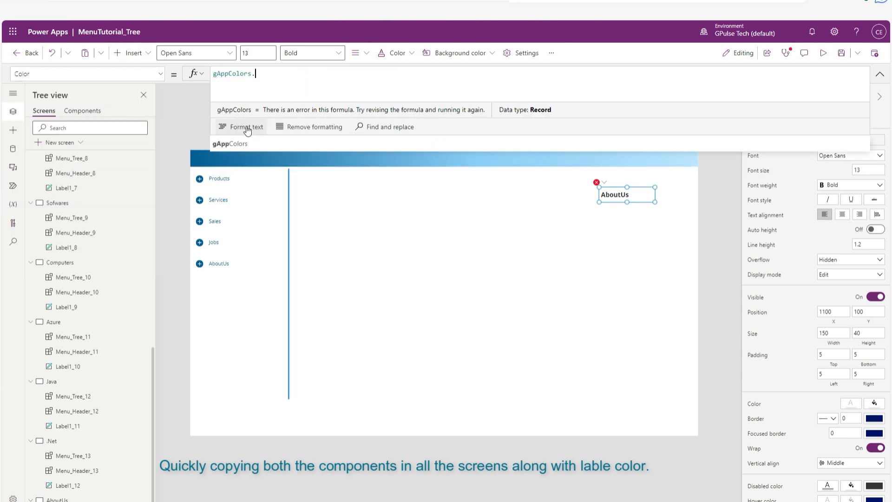
text(.)
click(258, 128)
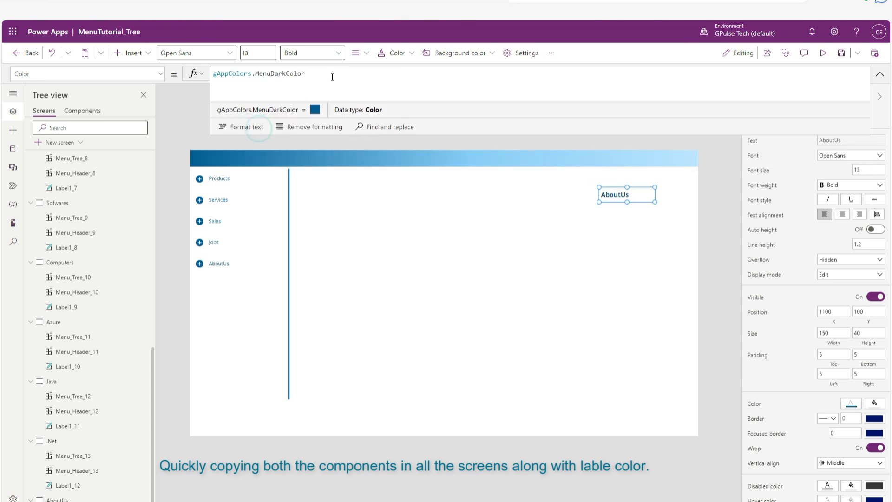
Copy the gAppColors.MenuDarkColor formula from the AboutUs label into the Color property of the .Net screen's title label.
drag(331, 75, 187, 69)
key(ctrl+c)
click(74, 458)
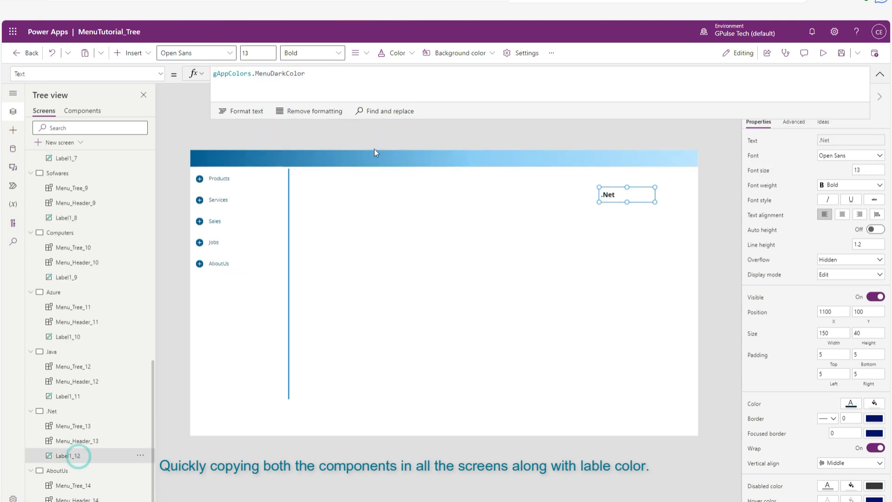
click(160, 73)
scroll(84, 207, up, 8)
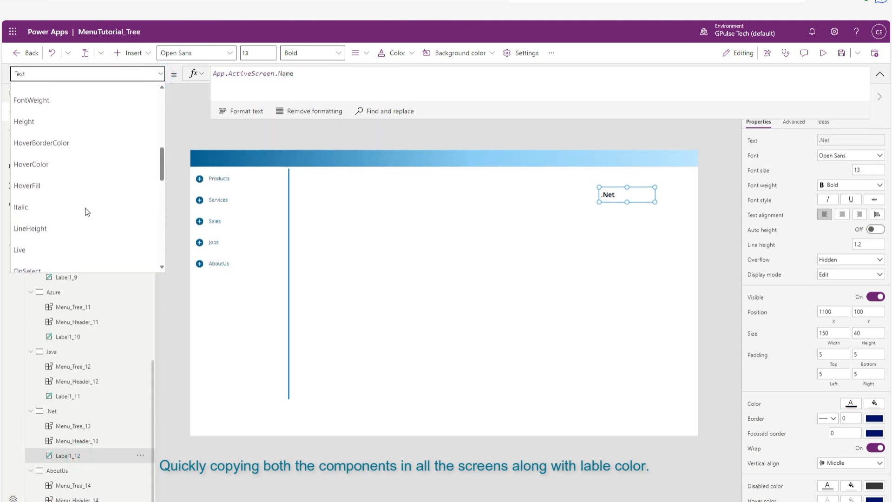
scroll(90, 189, up, 2)
click(79, 169)
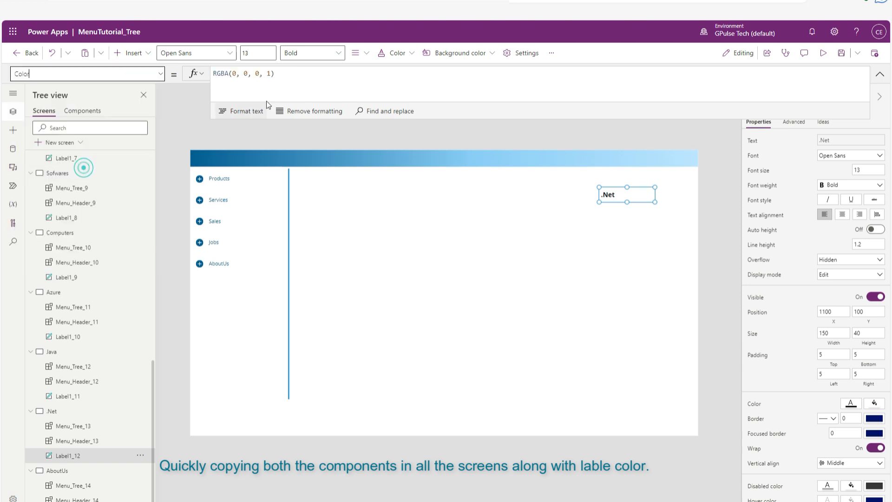
click(338, 73)
key(ctrl+a)
key(ctrl+v)
Set the Color property of the title labels on the Java and Azure screens to gAppColors.MenuDarkColor.
click(77, 396)
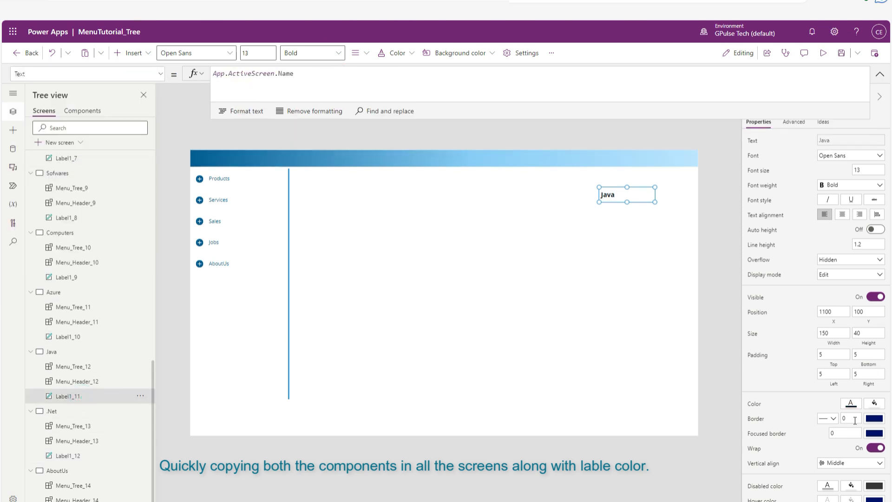
click(310, 79)
key(ctrl+a)
key(ctrl+v)
click(77, 336)
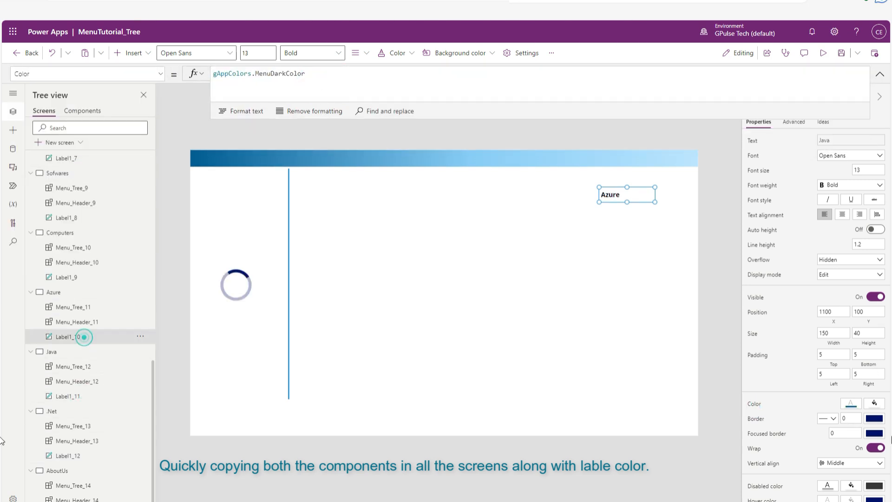
click(340, 81)
key(ctrl+a)
key(ctrl+v)
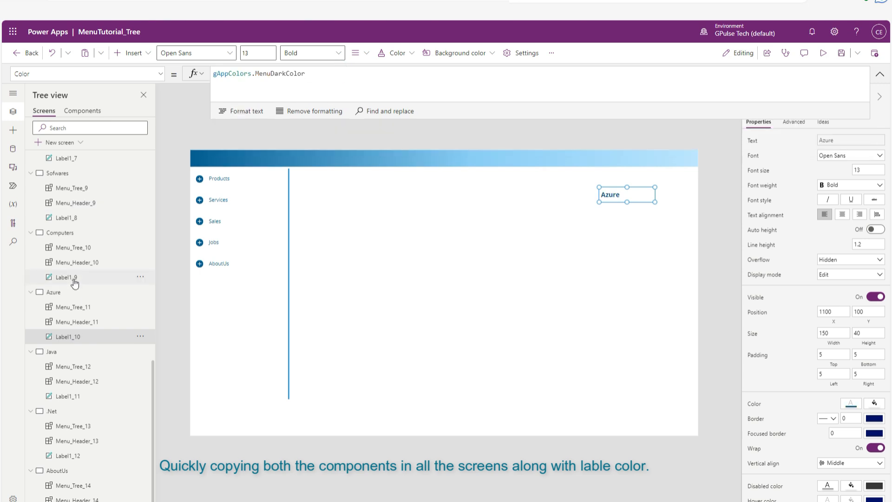
Set the Color property of the title labels on the Computers and Sofwares screens to gAppColors.MenuDarkColor.
click(69, 277)
click(400, 93)
key(ctrl+a)
key(ctrl+v)
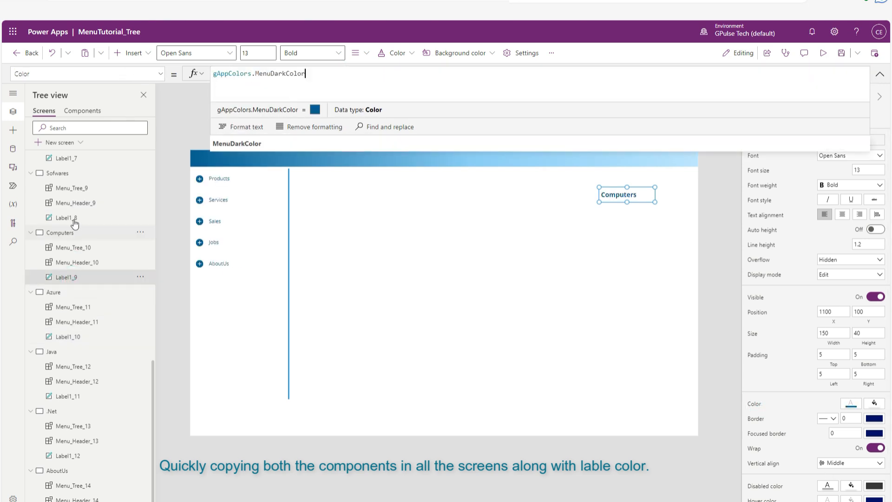
click(67, 217)
click(764, 408)
click(406, 82)
key(ctrl+a)
key(ctrl+v)
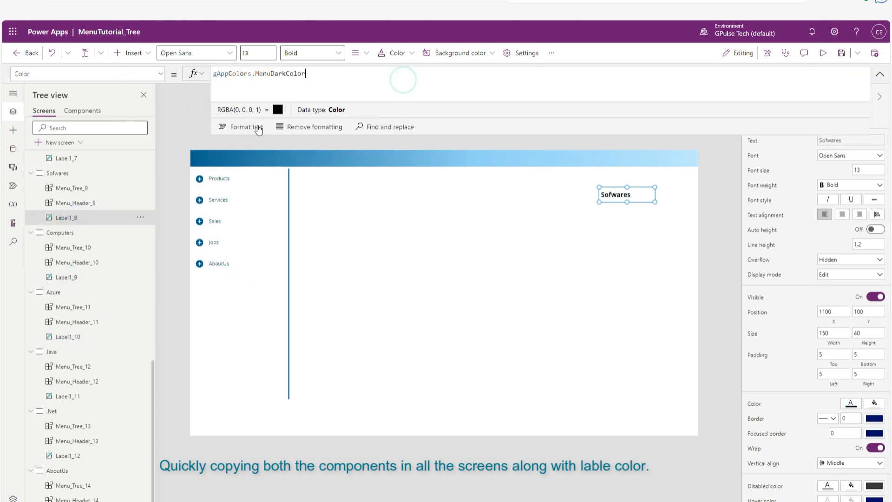
Set the Color property of the Mobile Sales screen's title label to gAppColors.MenuDarkColor.
scroll(90, 271, up, 3)
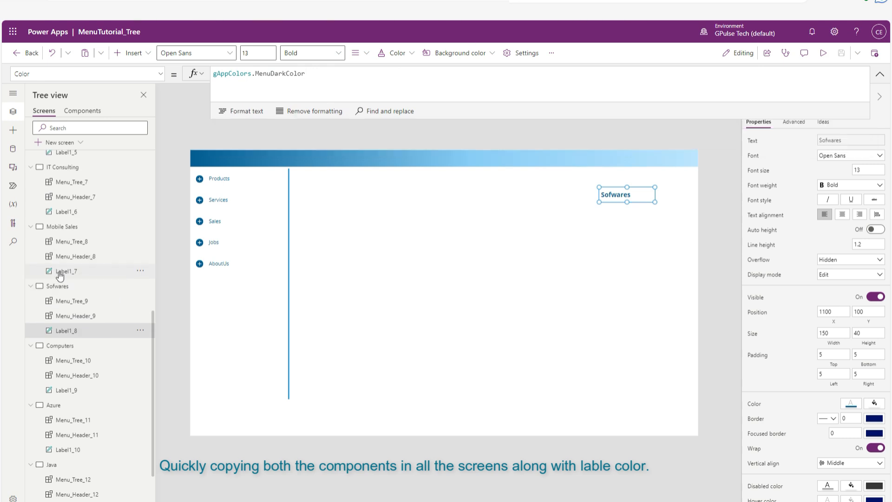
click(93, 271)
click(754, 404)
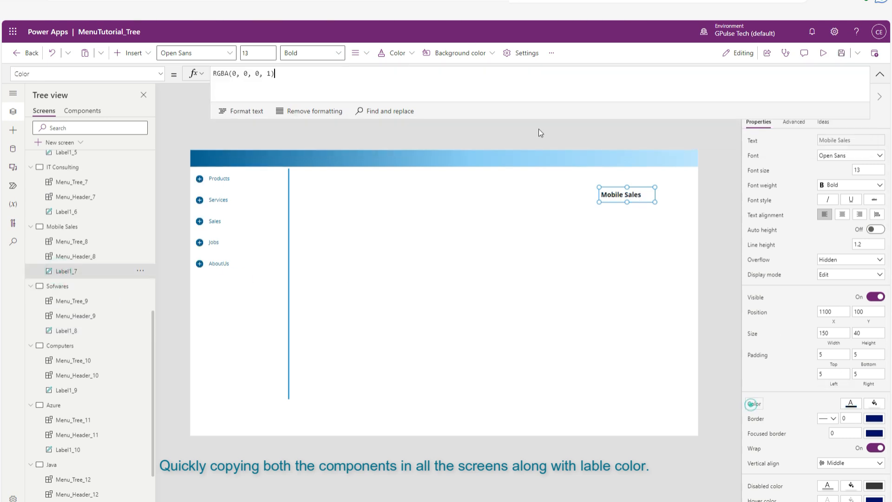
click(334, 76)
key(ctrl+a)
key(ctrl+v)
Set the Color property of the IT Consulting screen's title label to gAppColors.MenuDarkColor.
scroll(74, 279, up, 3)
click(76, 328)
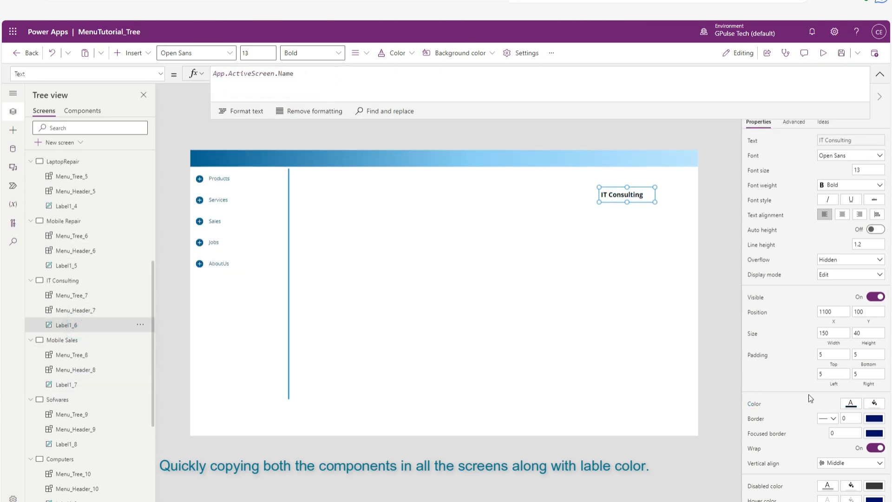
click(754, 404)
click(369, 80)
key(ctrl+a)
key(ctrl+v)
Set the Color property of the title labels on the Mobile Repair and LaptopRepair screens to gAppColors.MenuDarkColor.
click(66, 262)
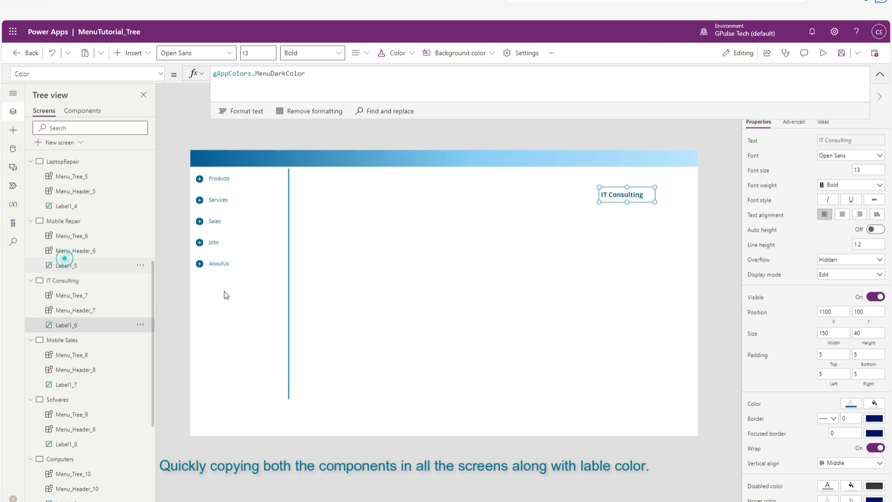
click(755, 404)
click(273, 67)
key(ctrl+a)
key(ctrl+v)
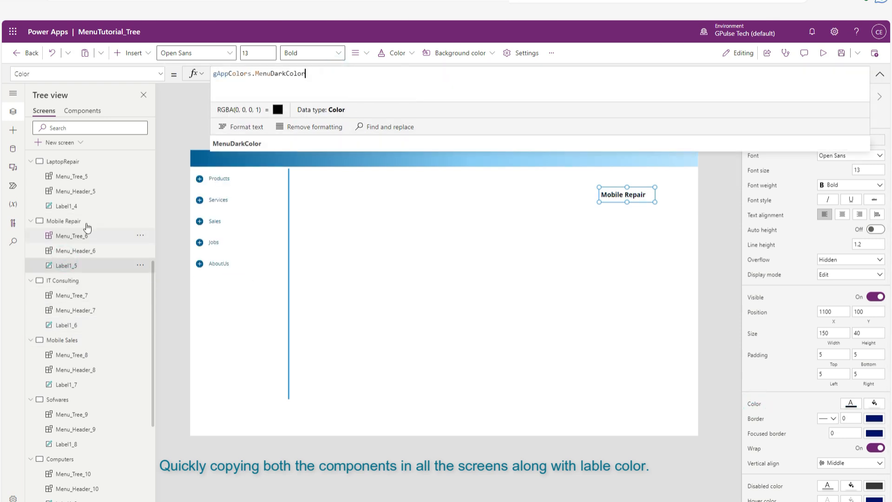
click(66, 206)
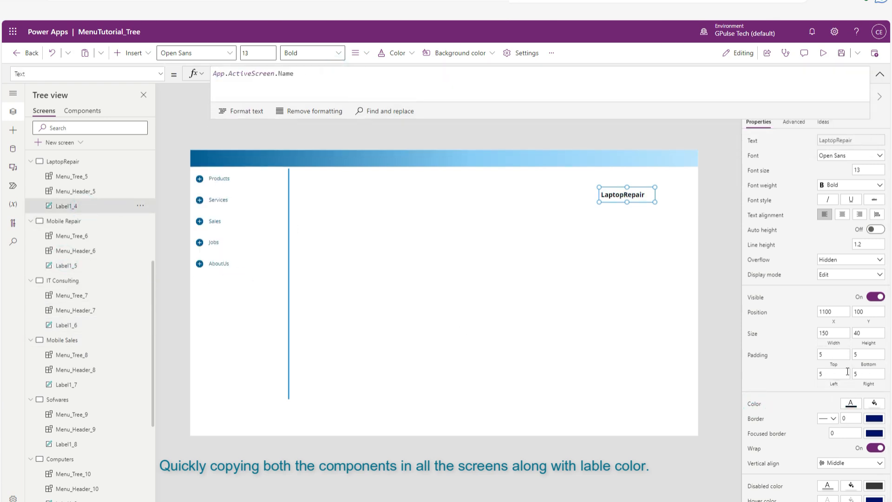
click(754, 403)
click(338, 70)
key(ctrl+a)
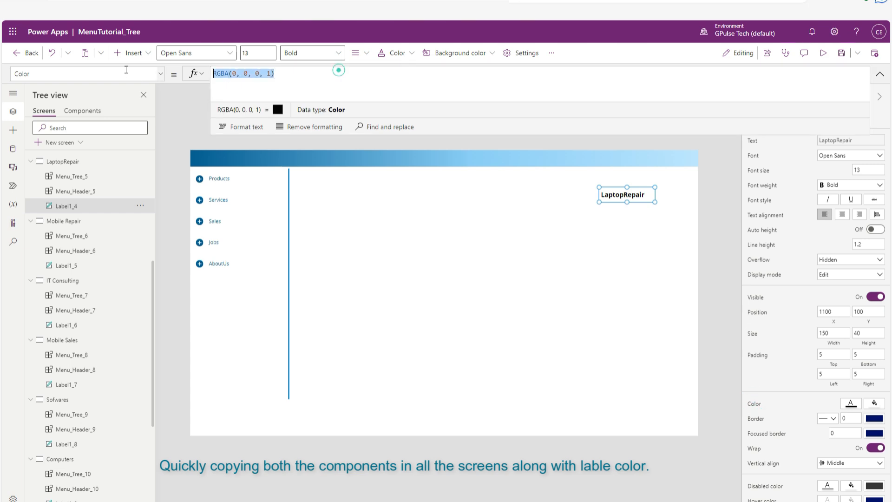
key(ctrl+v)
Set the Color property of the title labels on the Desktops and Smartphones screens to gAppColors.MenuDarkColor.
scroll(100, 325, up, 5)
click(84, 395)
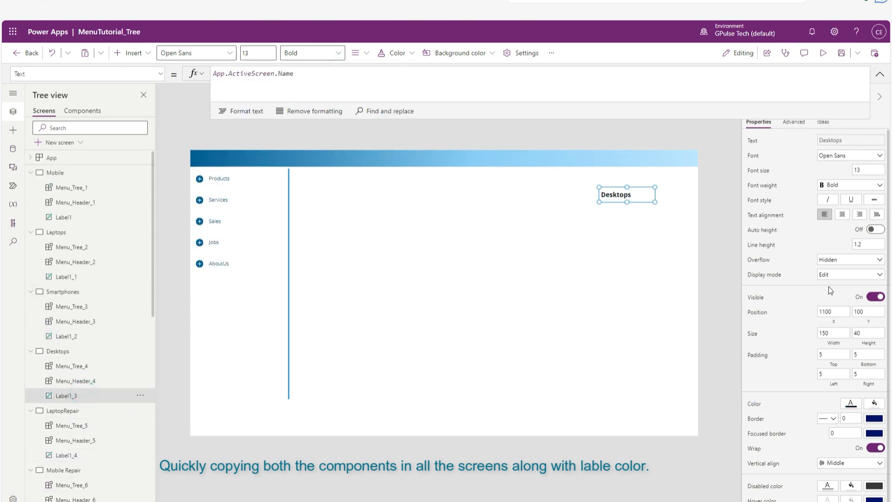
click(757, 404)
click(336, 79)
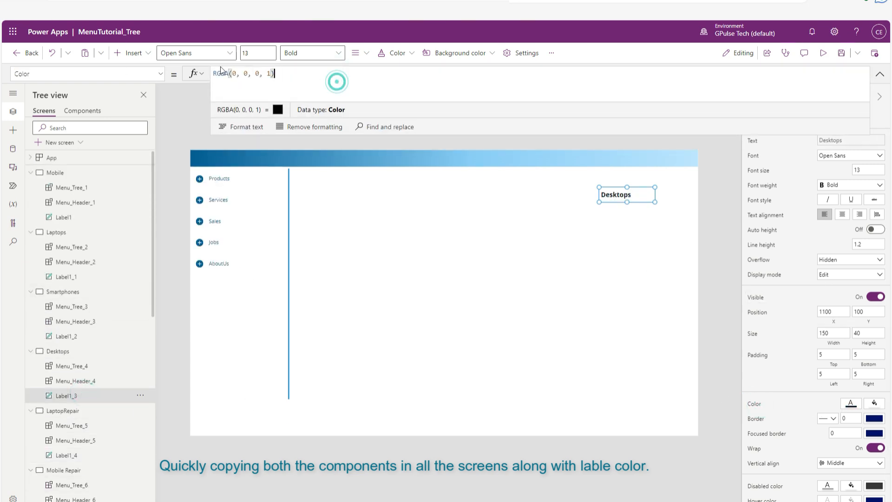
key(ctrl+a)
key(ctrl+v)
click(77, 337)
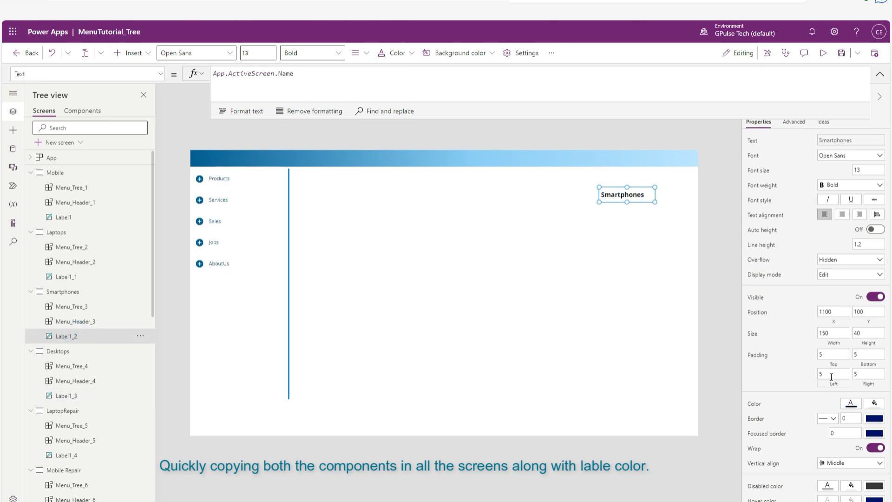
click(757, 404)
click(353, 78)
key(ctrl+a)
key(ctrl+v)
Set the Laptops screen's title label Color to gAppColors.MenuDarkColor and return to the Mobile screen.
click(69, 277)
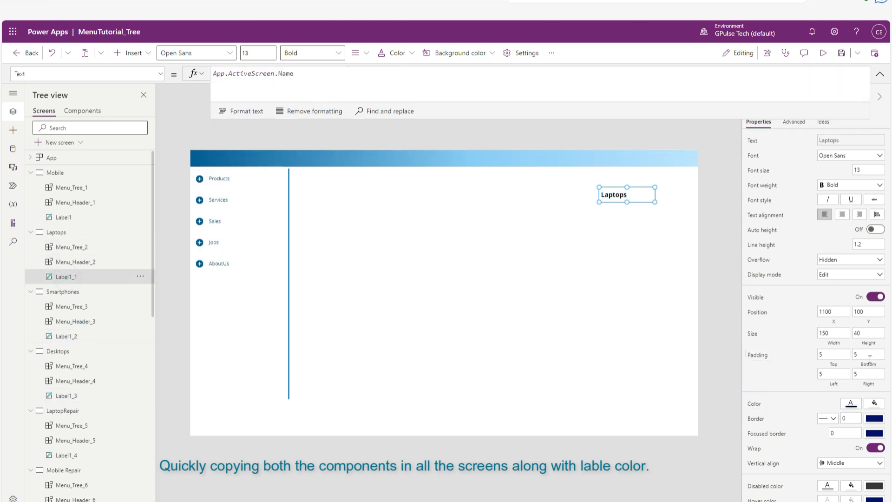
click(753, 404)
click(392, 74)
key(ctrl+a)
key(ctrl+v)
click(65, 217)
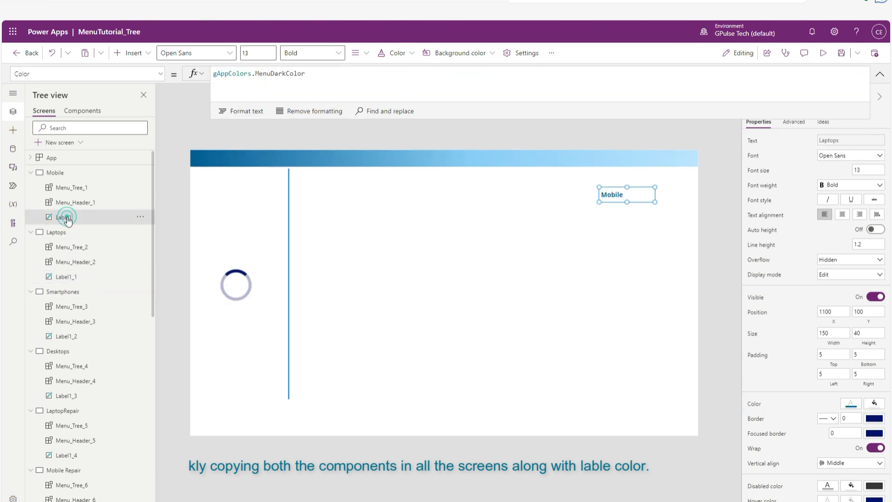
click(611, 354)
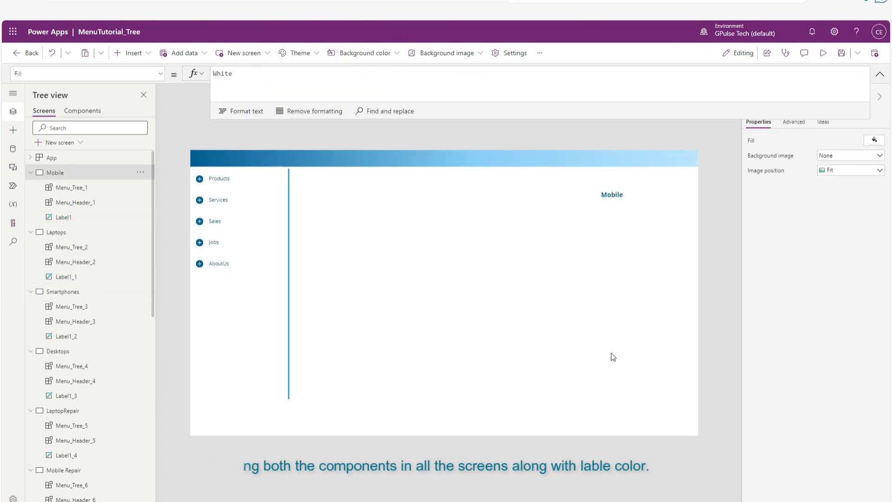
Save the app and collapse the Mobile and Laptops screens in the tree view.
key(ctrl+s)
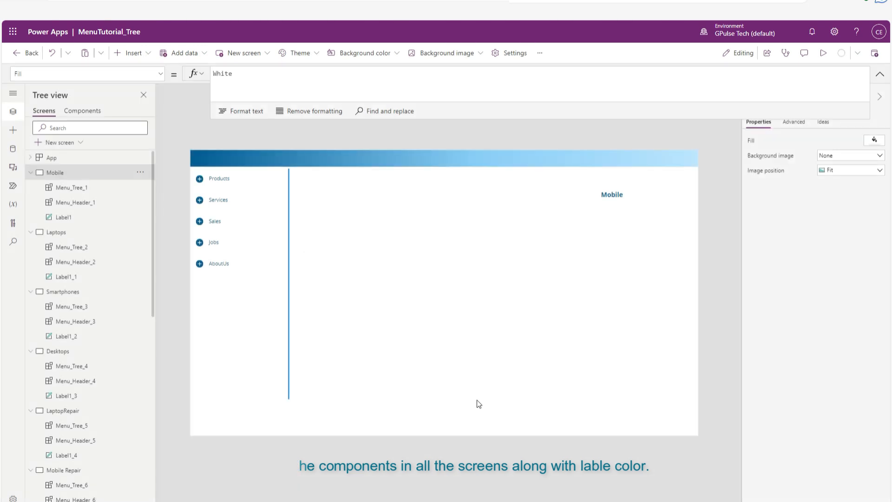
click(32, 178)
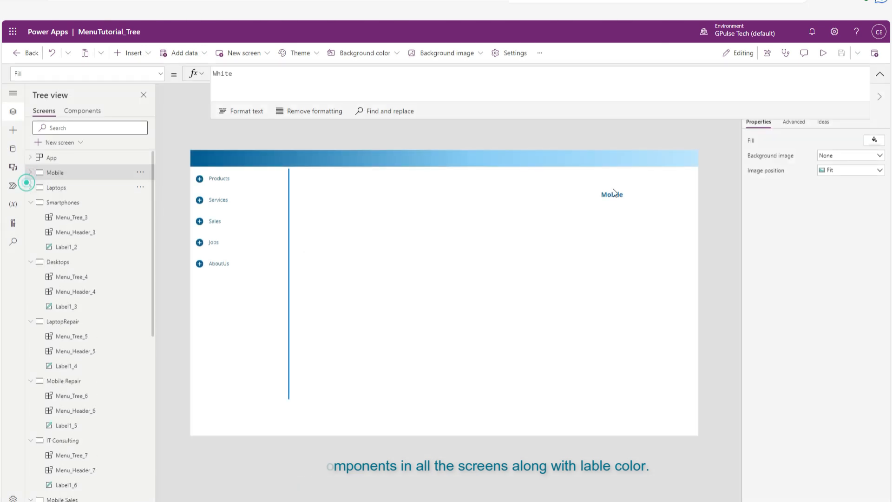
Preview the app from the Mobile screen, test expanding and collapsing Products and navigating between its submenu screens, and exit the preview.
click(822, 52)
click(61, 93)
click(78, 117)
click(83, 134)
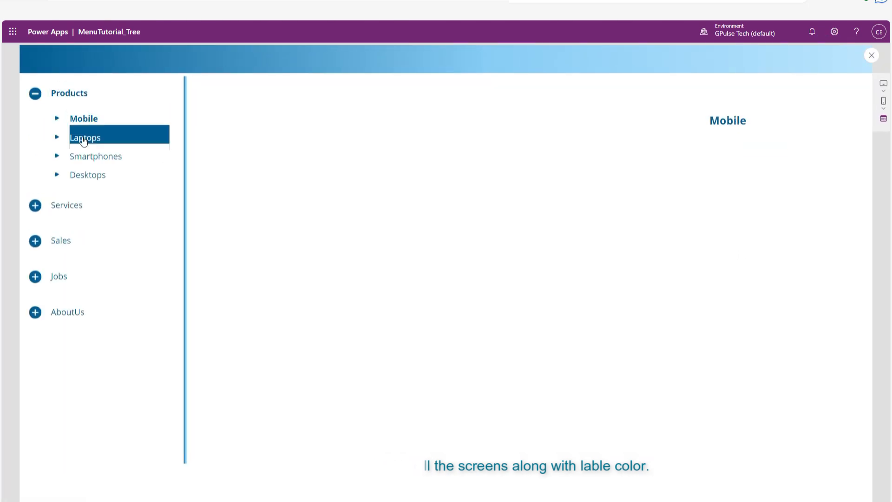
click(76, 93)
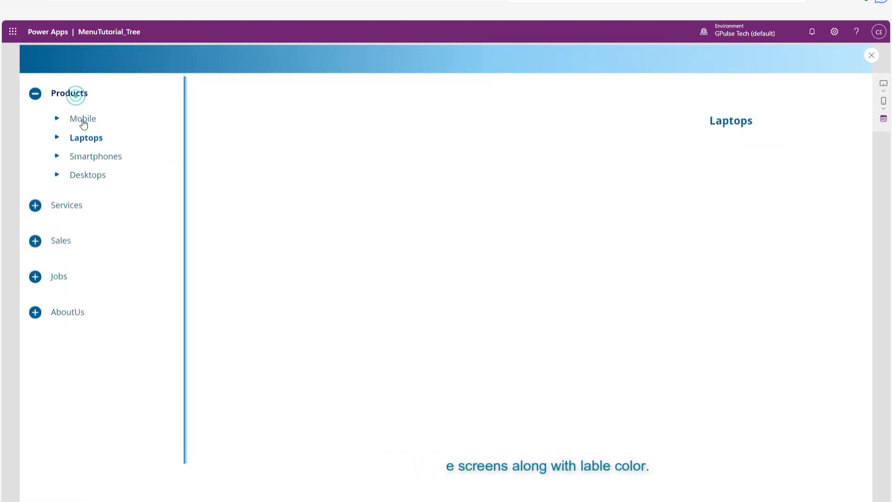
click(71, 93)
click(90, 176)
click(72, 93)
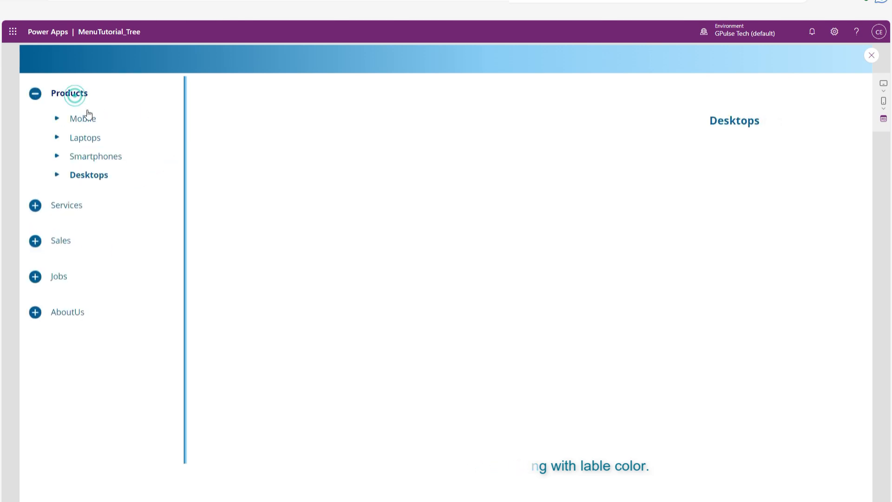
click(87, 119)
click(75, 94)
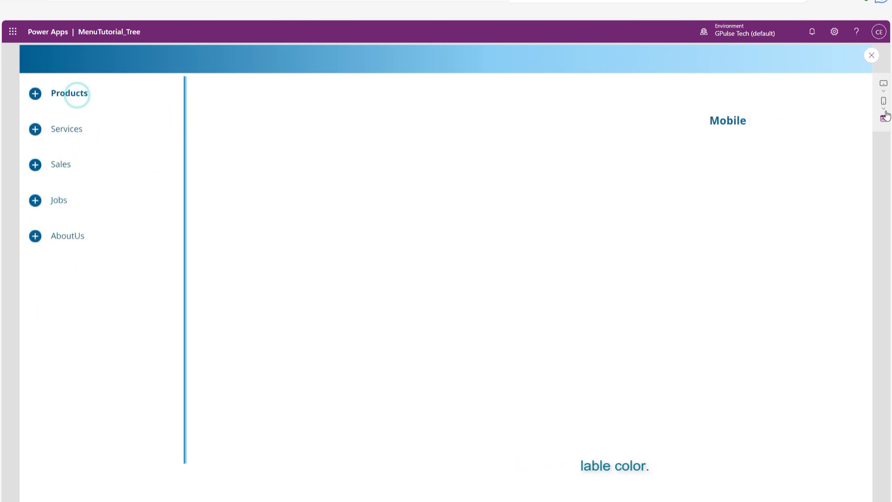
click(872, 55)
click(463, 458)
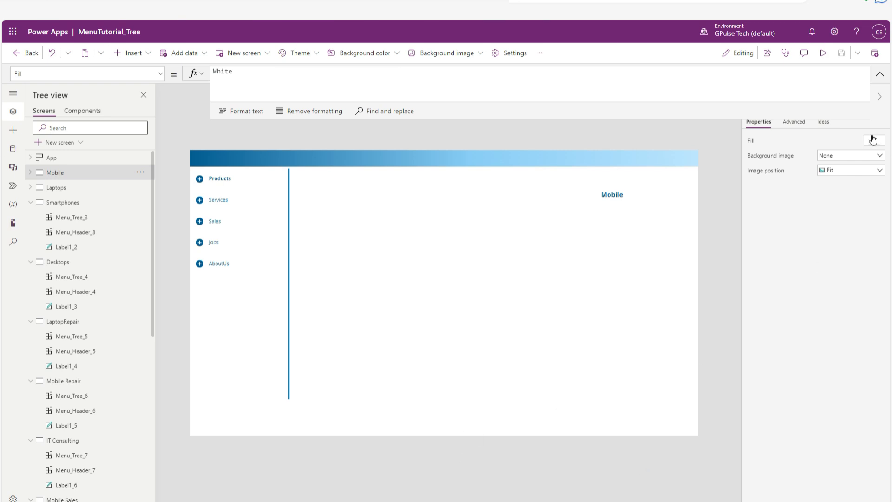
Preview the app again to check how the Laptops submenu item looks when pressed, and return to editing.
click(824, 53)
click(72, 96)
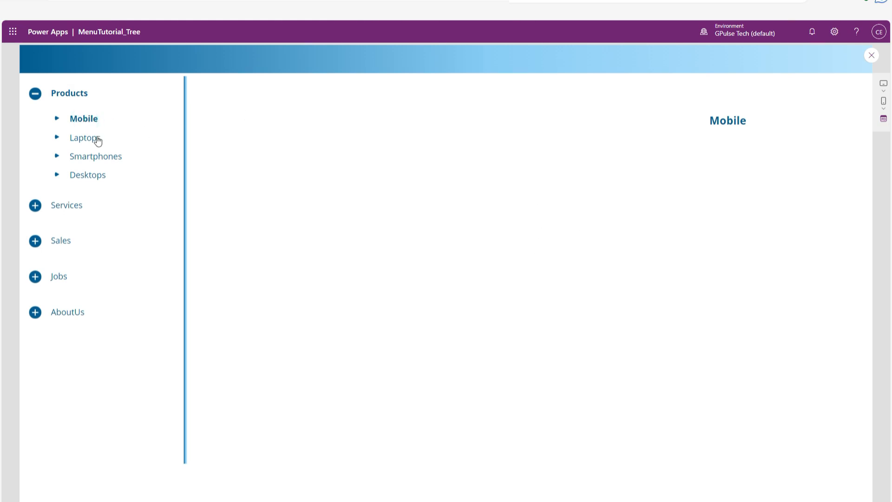
click(98, 141)
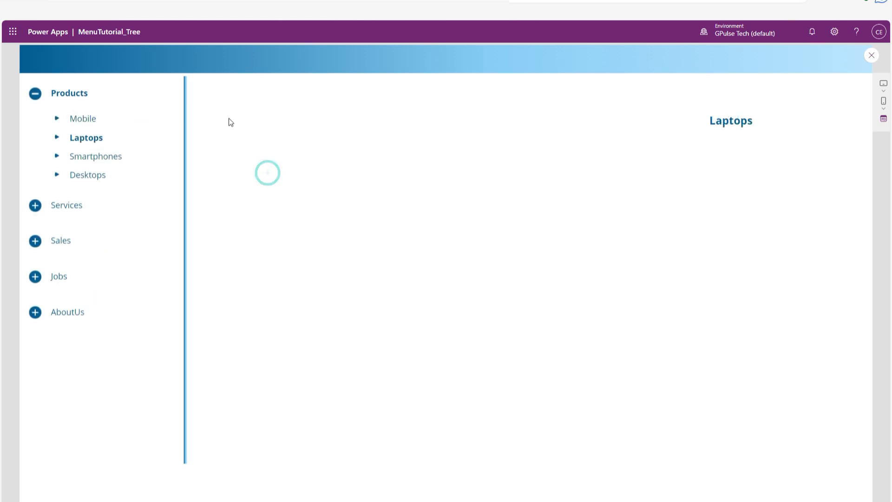
click(84, 142)
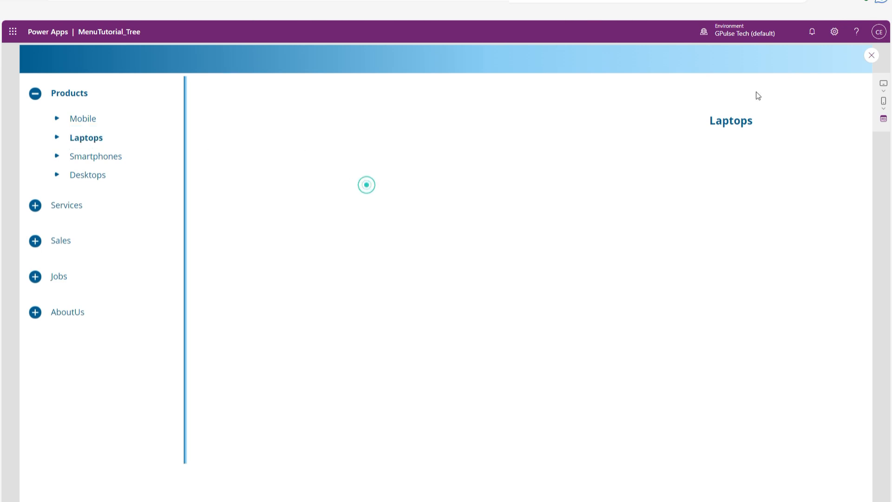
click(871, 55)
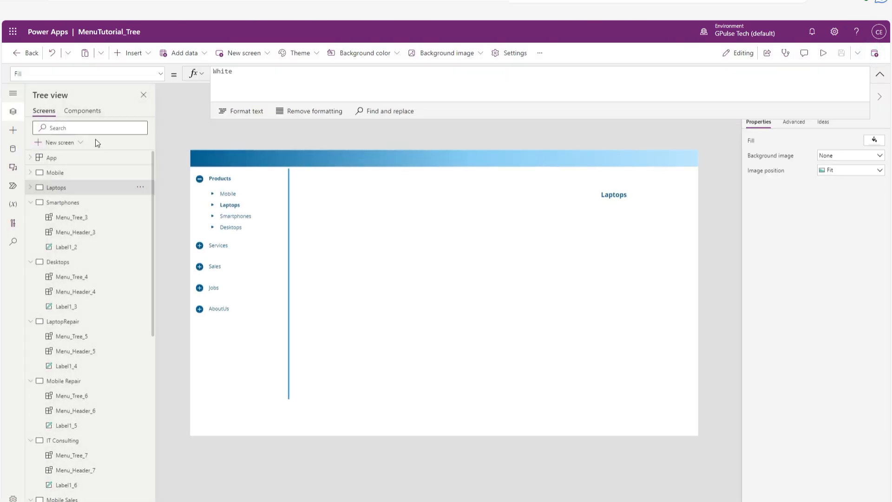
Clear the PressedFill formula of Button1 in the GalSubMenu gallery of the Menu_Tree component.
click(82, 112)
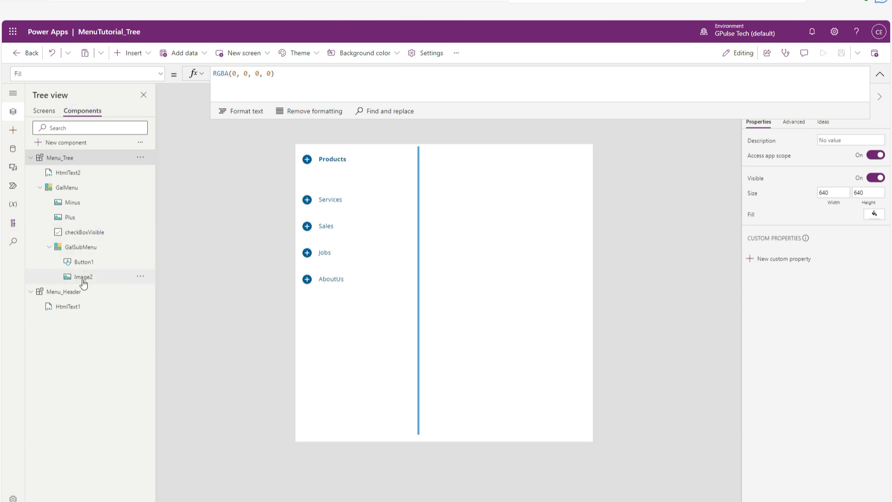
click(81, 261)
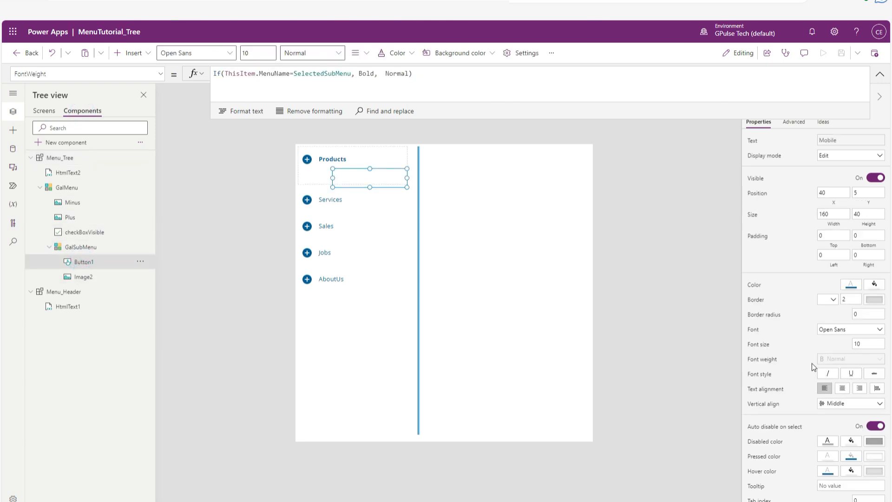
click(852, 459)
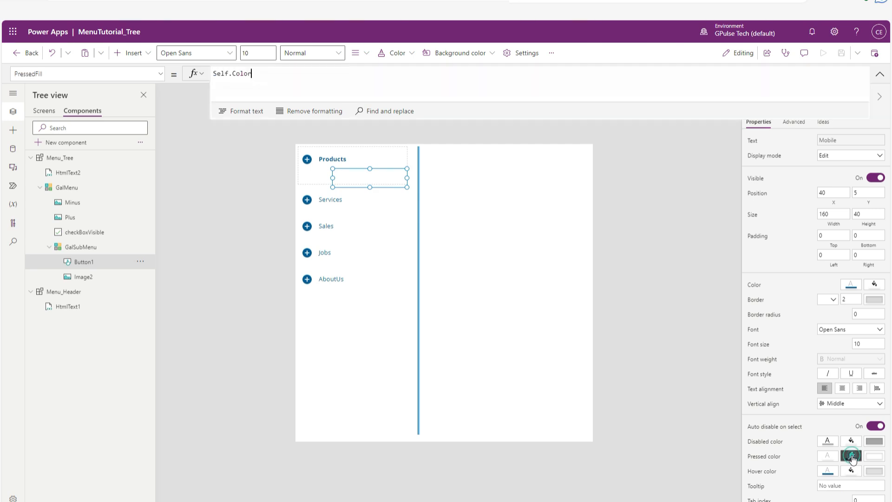
drag(263, 73, 207, 79)
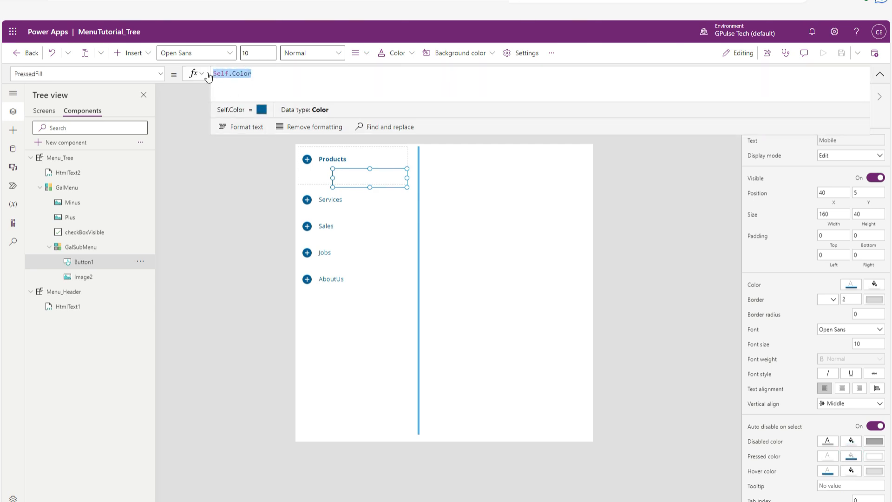
key(BackSpace)
click(657, 262)
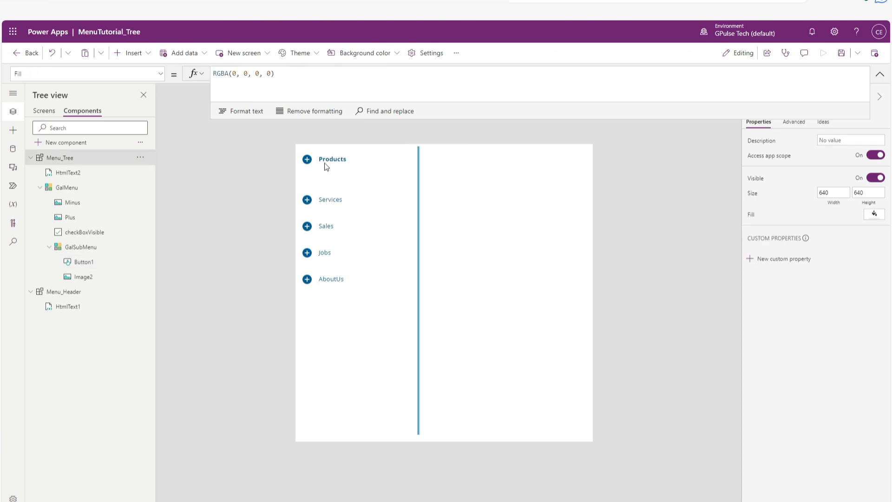
click(81, 263)
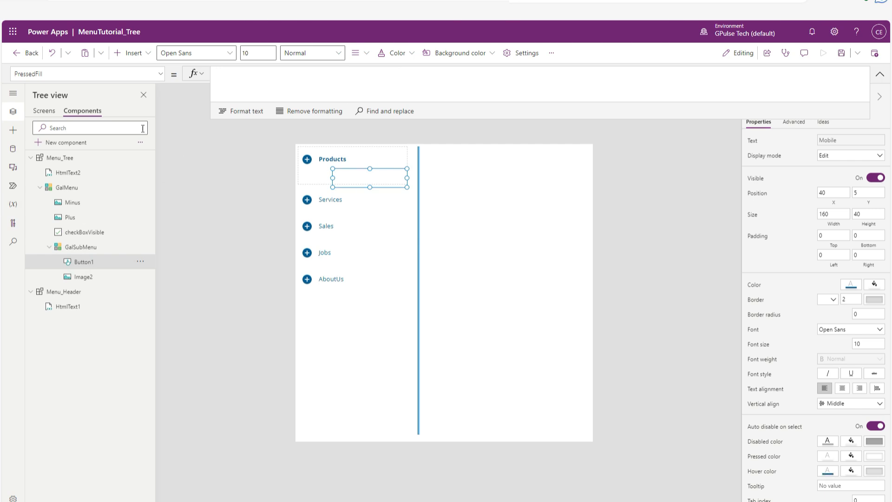
Preview the Laptops screen to check the pressed look of the Mobile submenu item, and exit the preview.
click(47, 115)
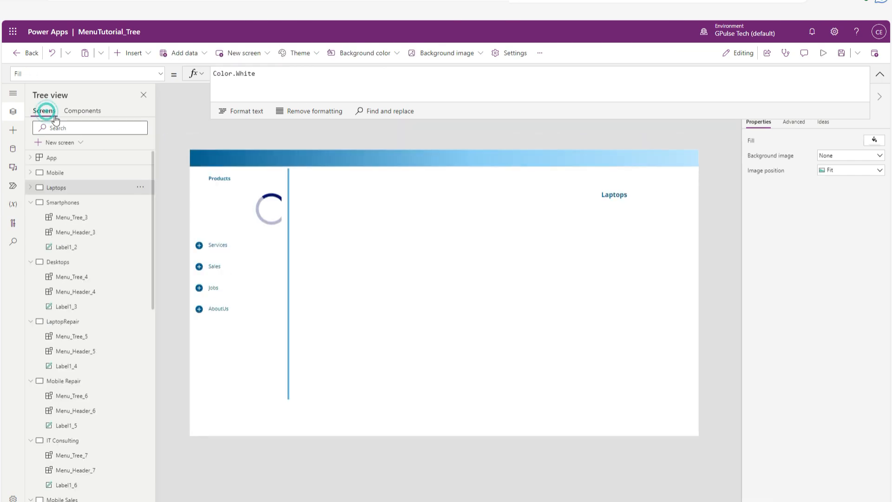
click(823, 53)
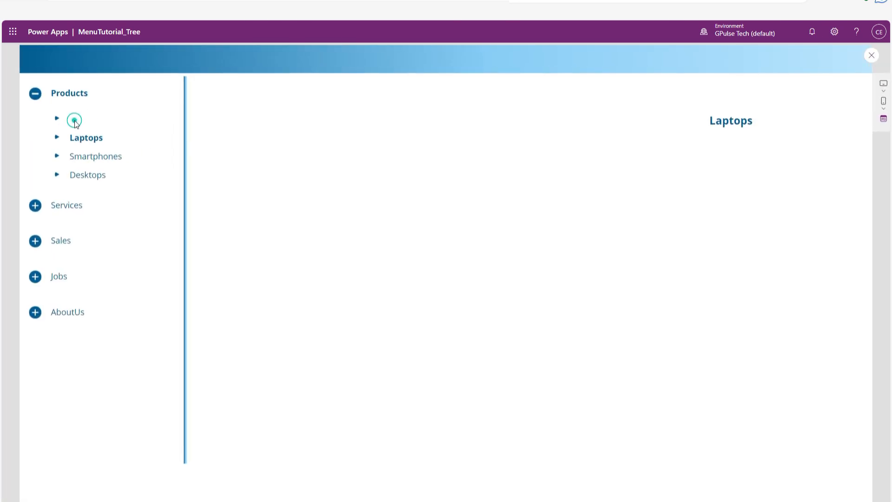
click(75, 122)
click(871, 56)
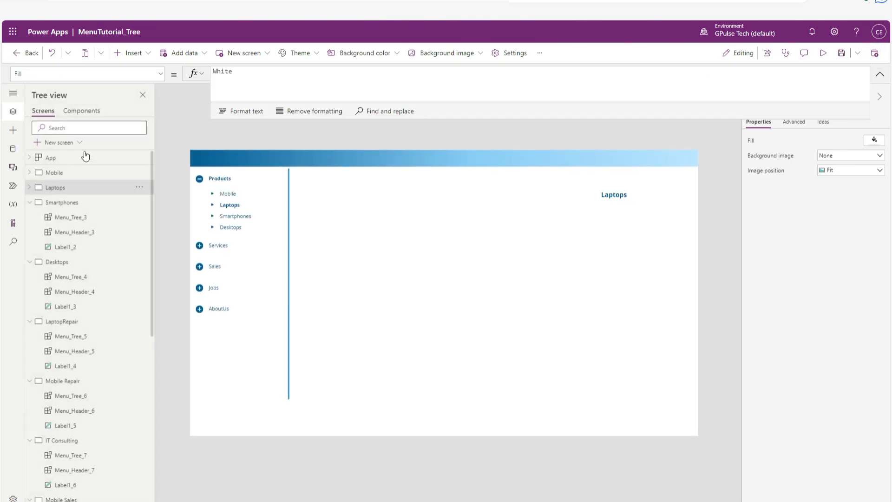
Set the PressedColor property of Button1 in the Menu_Tree component to gAppColors.MenuDarkColor.
click(87, 112)
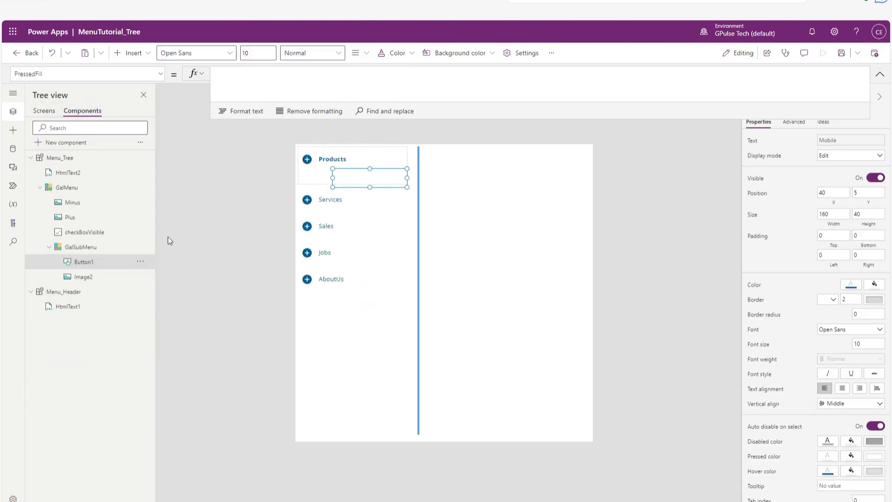
click(831, 457)
triple_click(284, 80)
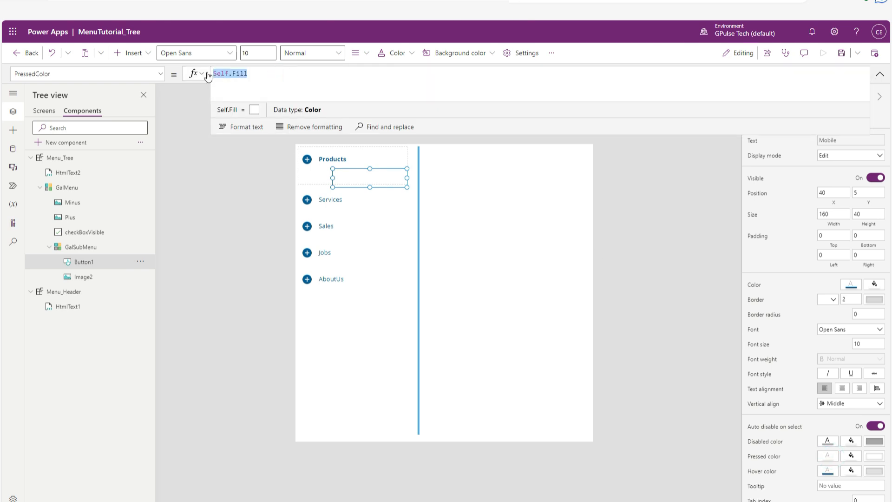
text(gapp)
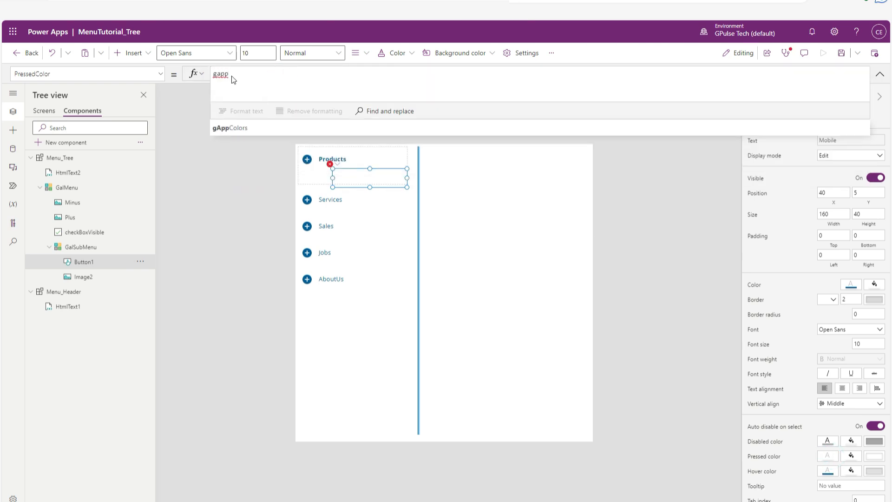
click(245, 133)
text(.)
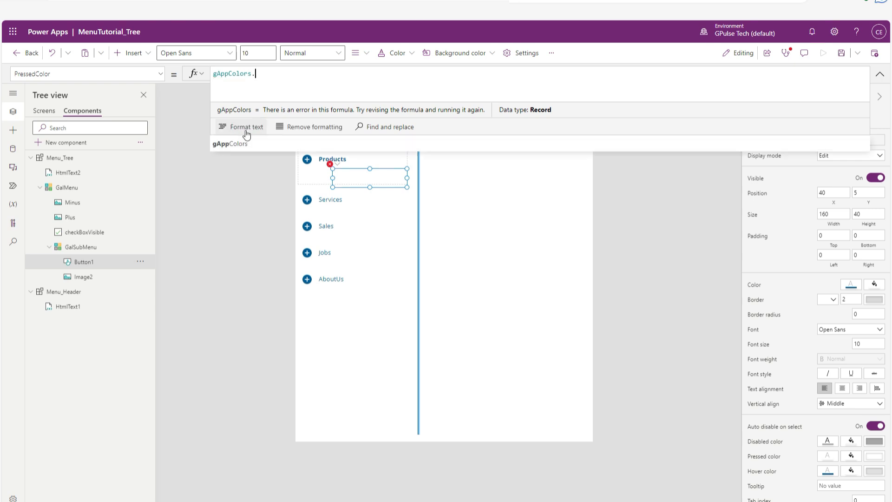
click(269, 133)
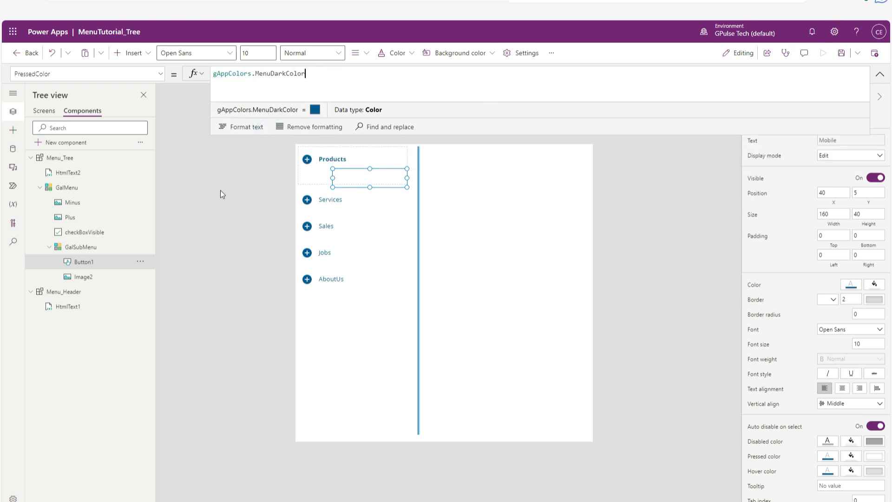
click(238, 185)
Preview the app from the Laptops screen and test the Mobile, Laptops, Smartphones and Desktops submenu items under Products.
click(45, 110)
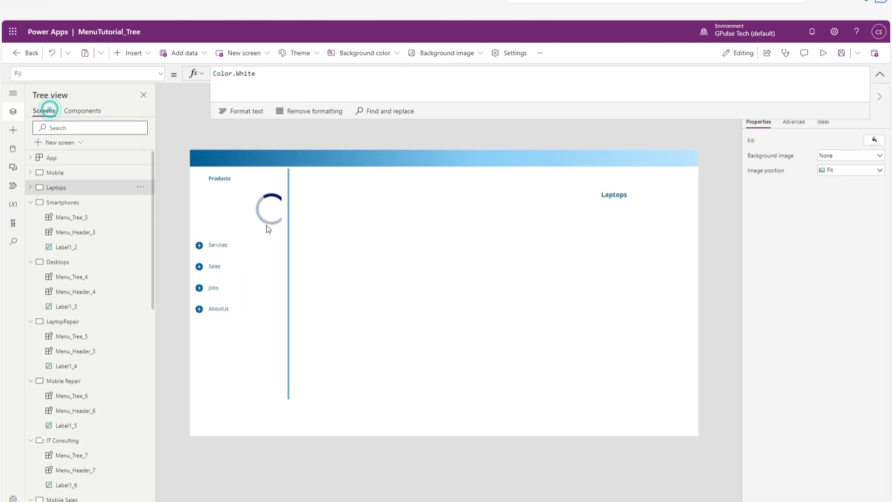
click(823, 53)
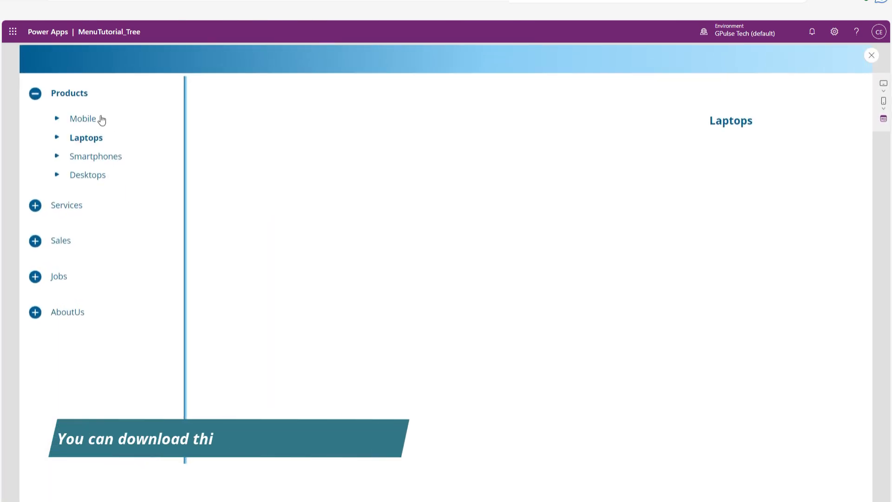
click(94, 119)
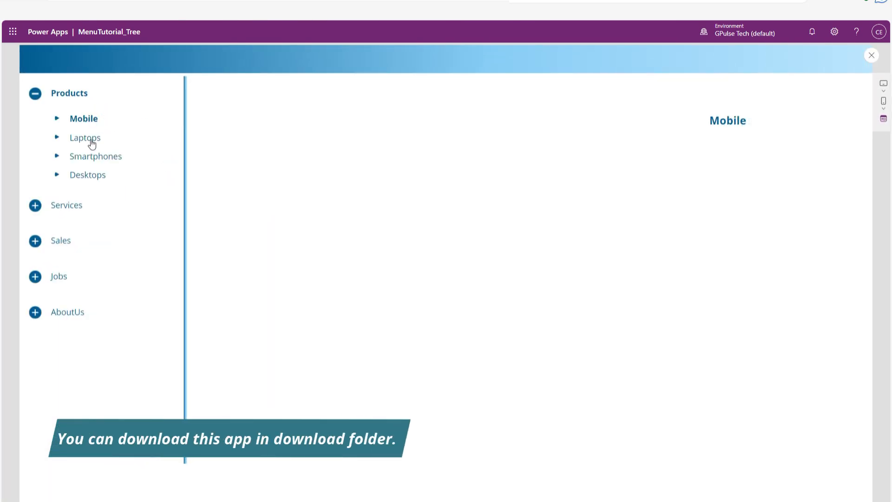
click(92, 142)
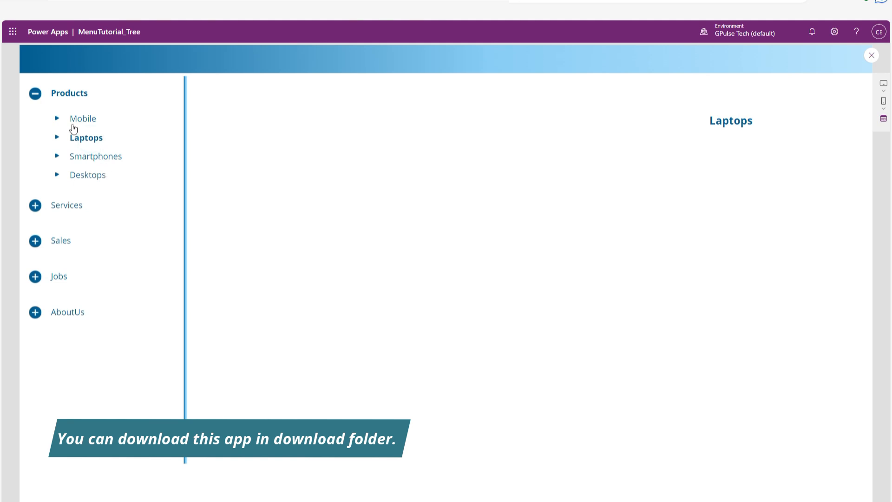
click(85, 121)
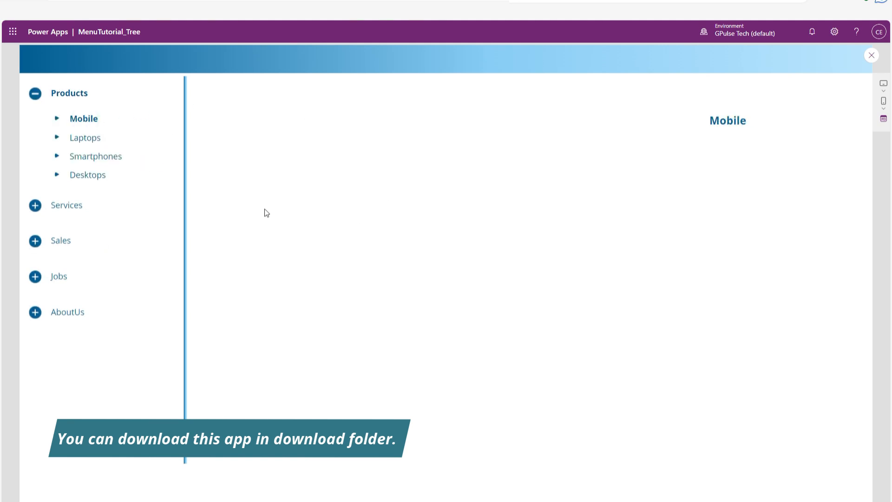
click(83, 139)
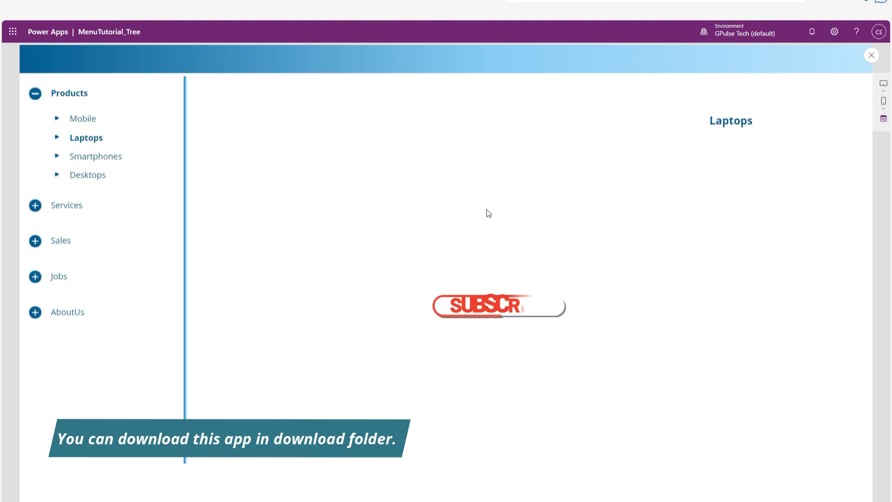
click(111, 160)
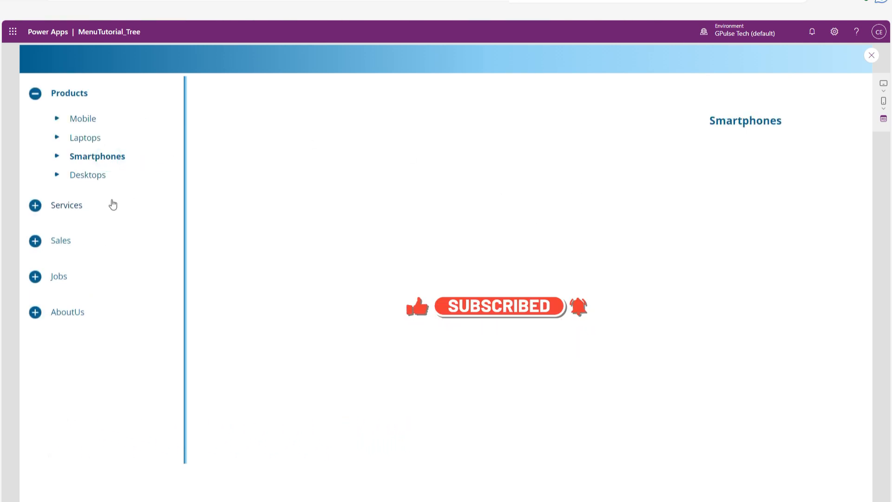
click(91, 183)
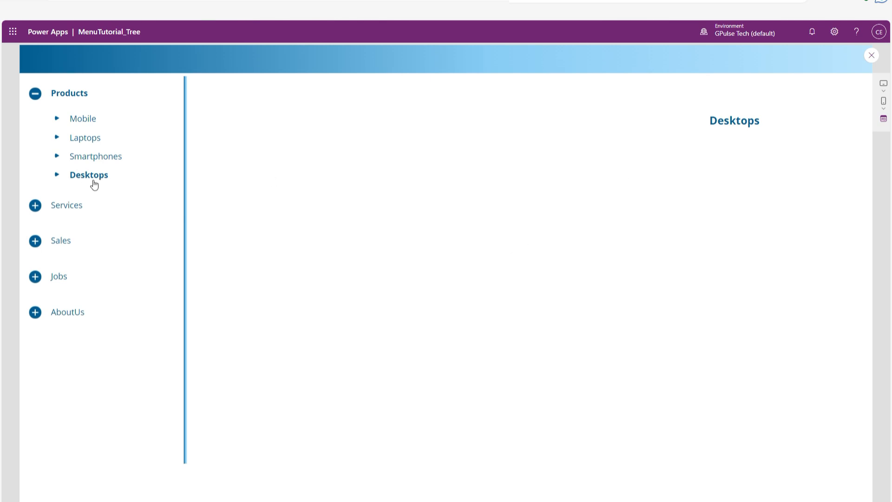
click(86, 138)
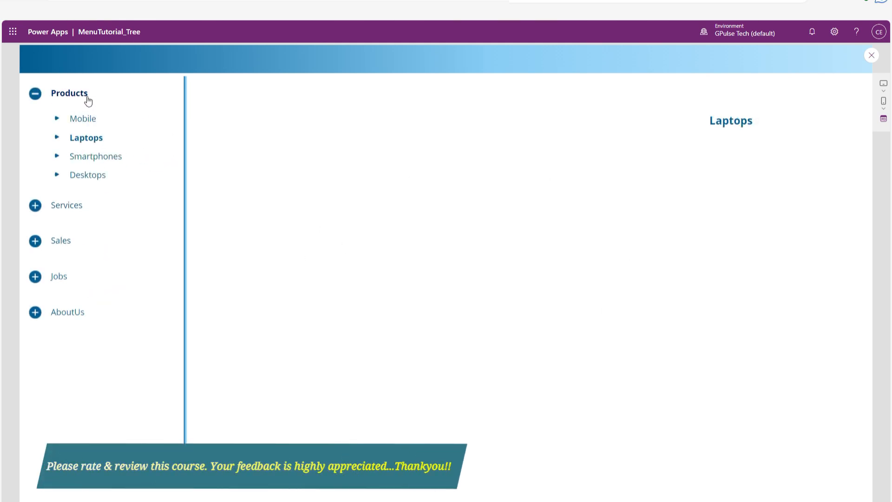
click(95, 121)
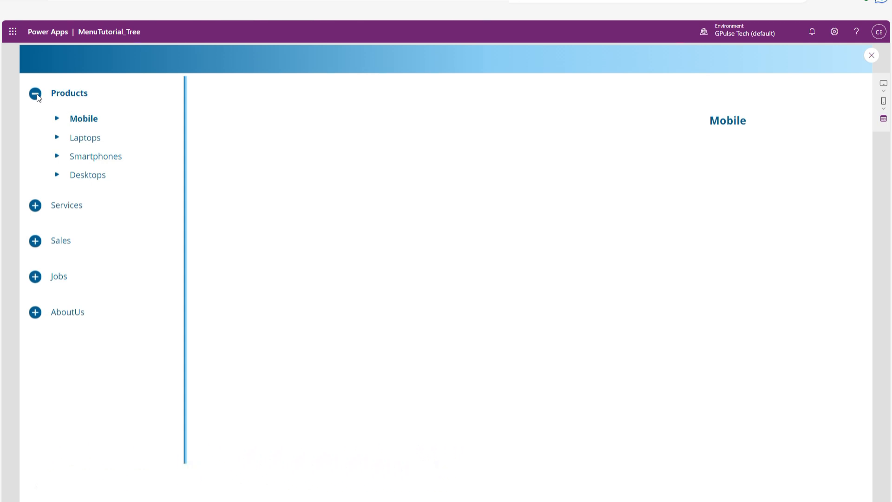
Test the Products heading of the tree menu in the app preview.
click(67, 97)
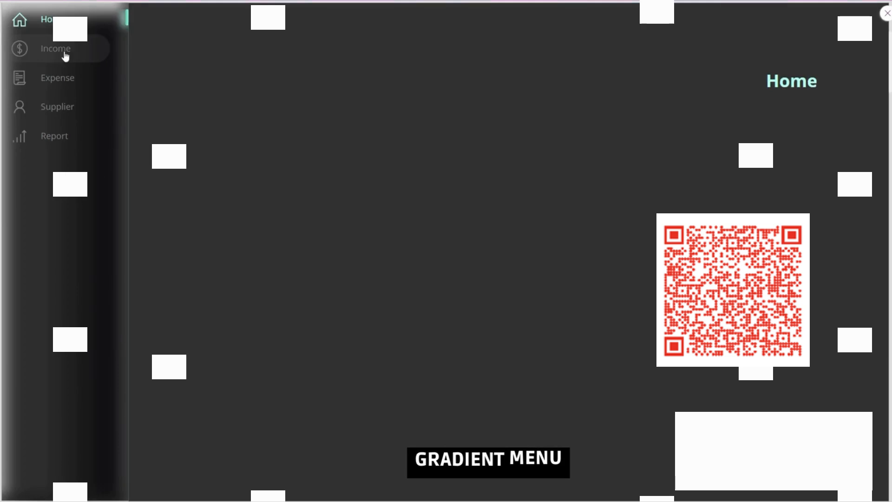
Test the Income, Expense, Supplier and Report items of the dark gradient side menu in the previewed sample app.
click(65, 55)
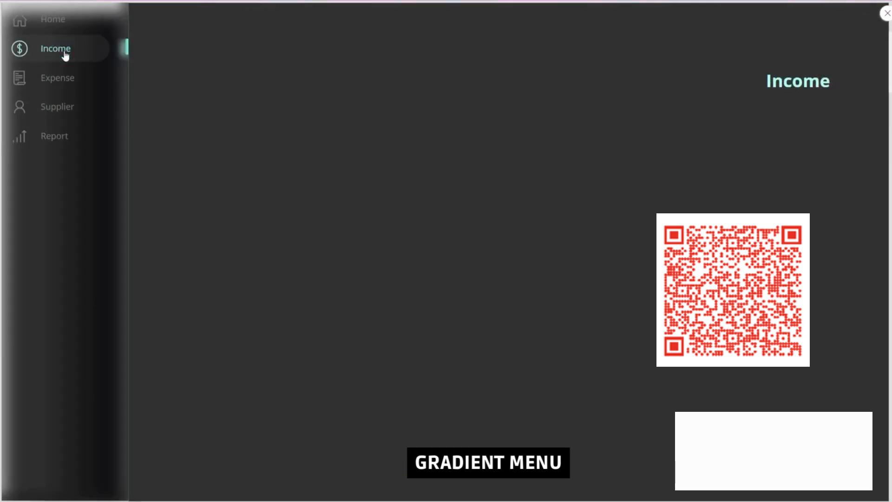
click(68, 82)
click(69, 110)
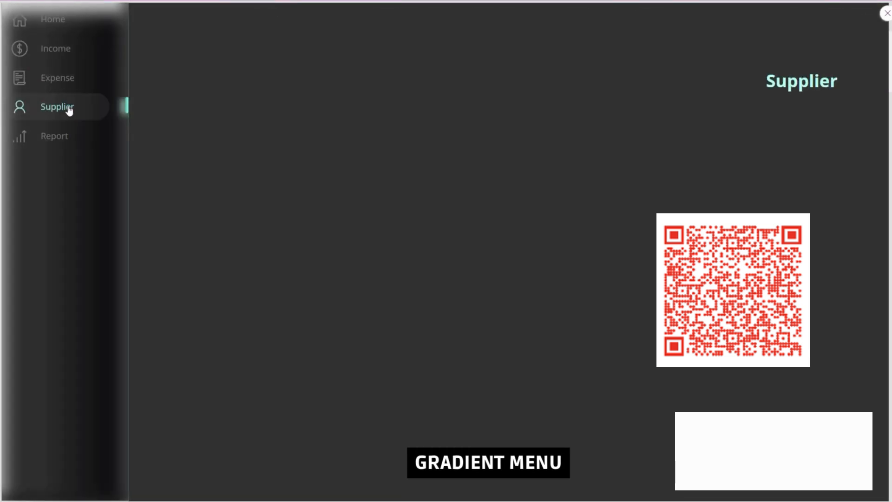
click(80, 135)
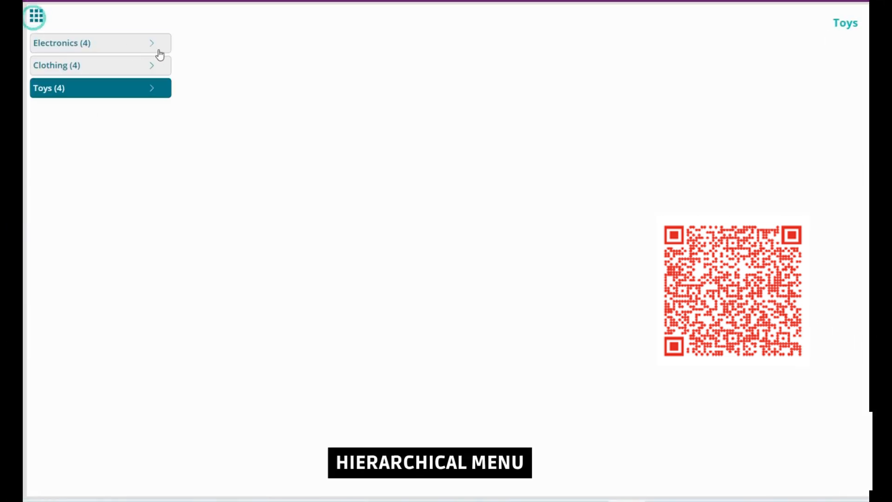
Expand Electronics in the hierarchical menu and check its Smartphones, Laptops, Tablets and Accessories submenus.
click(152, 43)
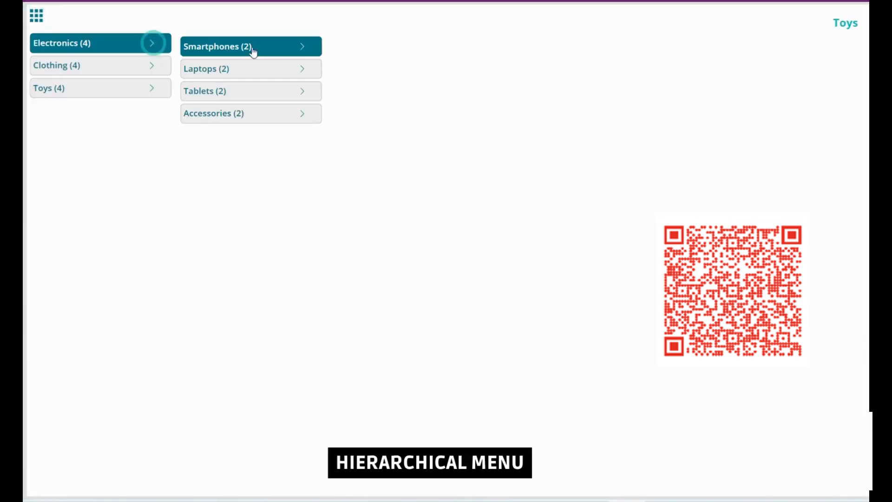
click(303, 48)
click(302, 70)
click(303, 92)
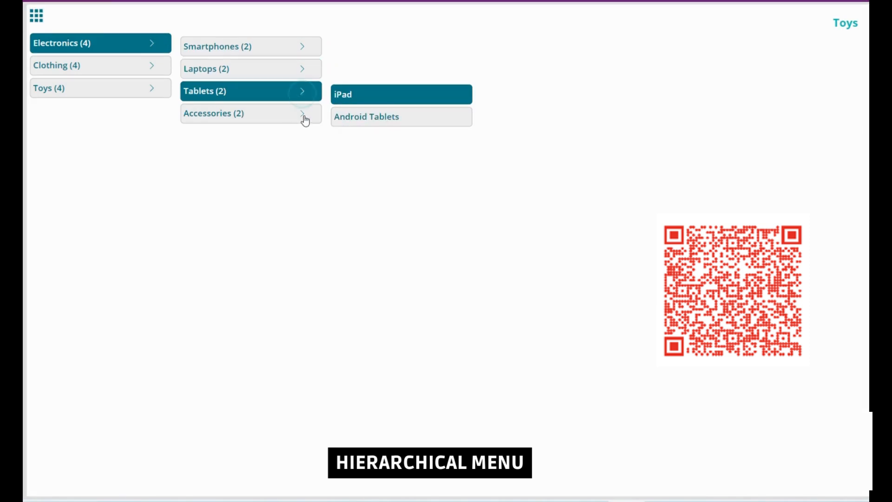
click(303, 115)
Browse the Toys submenus down to a Board Games item and open its screen, and reopen the hierarchical menu to go to Electronics.
click(149, 89)
click(305, 91)
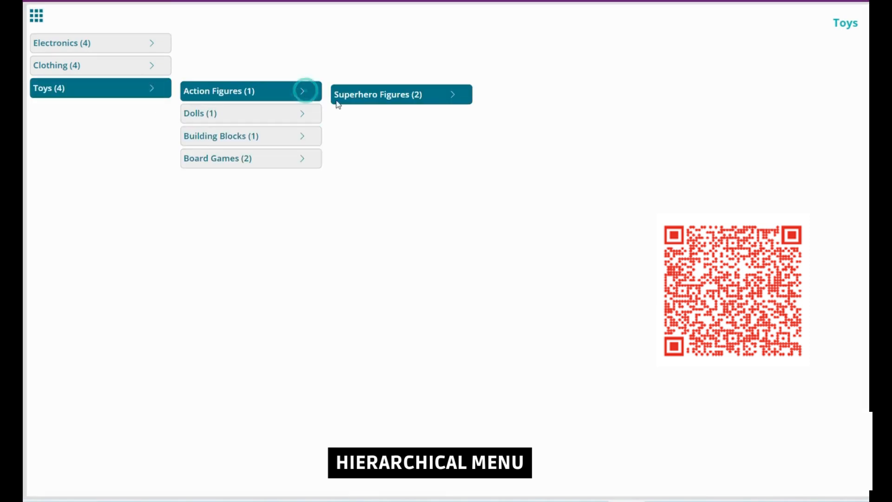
click(452, 95)
click(300, 115)
click(301, 138)
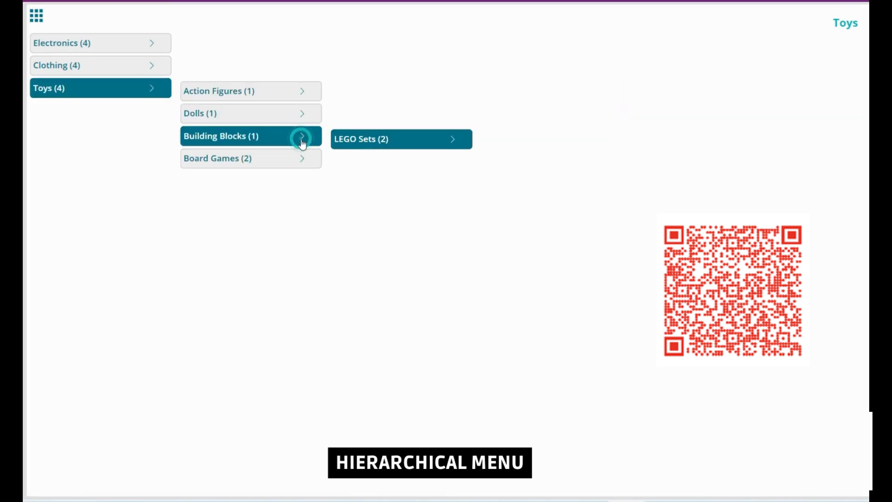
click(302, 159)
click(452, 184)
click(512, 187)
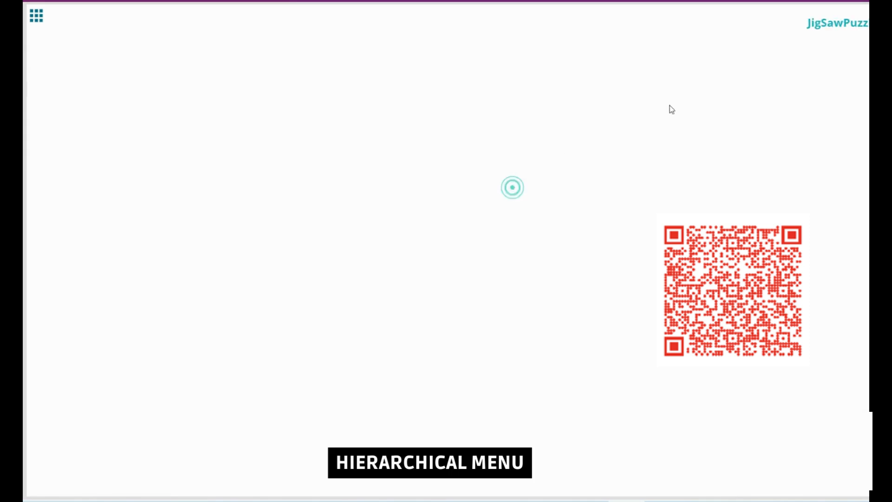
click(36, 16)
click(65, 46)
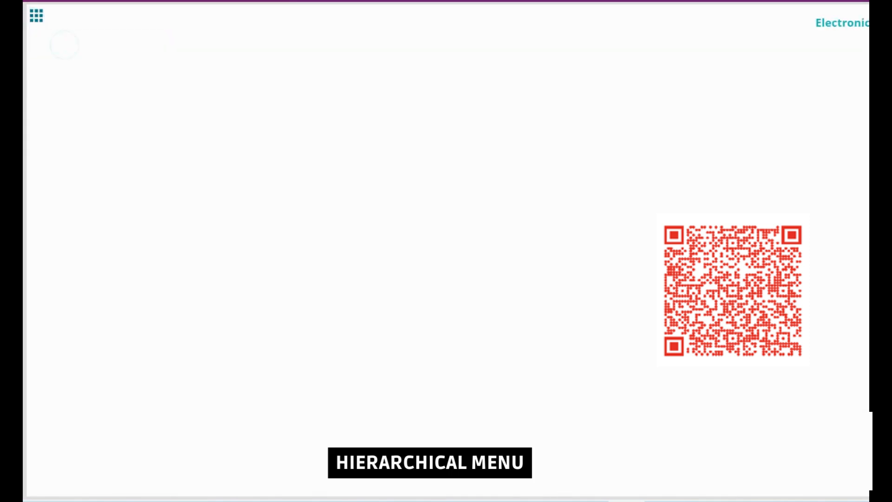
Test the Home, Income, Expense, Supplier and Report items of the light grey side menu.
click(31, 24)
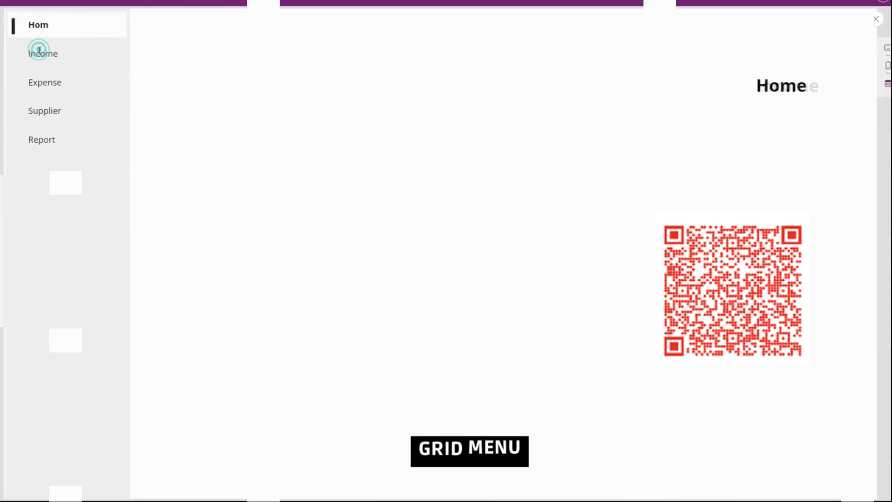
click(40, 52)
click(41, 82)
click(52, 111)
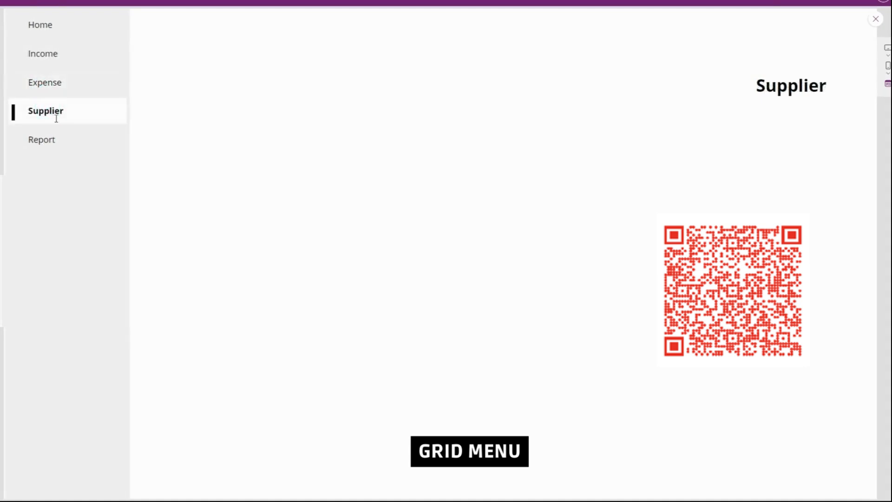
click(48, 138)
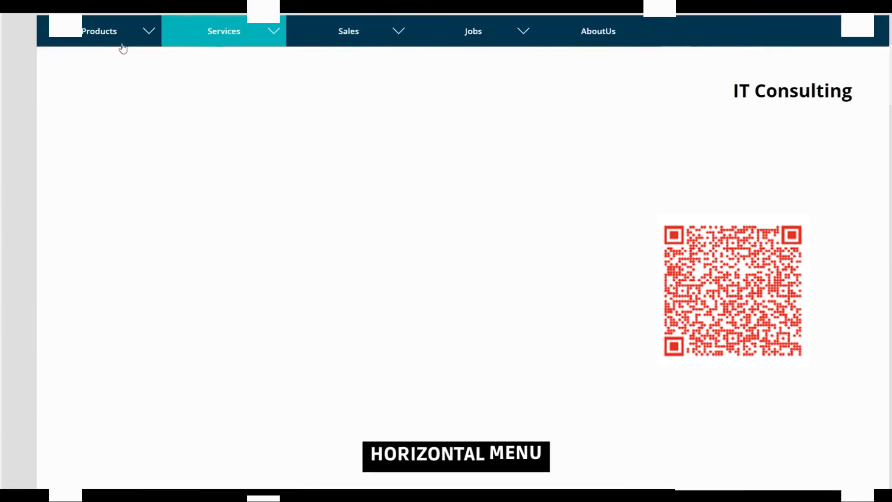
Test the Products submenu of the horizontal menu by opening its first item, Smartphones and Desktops.
click(118, 31)
click(107, 60)
click(114, 37)
click(112, 83)
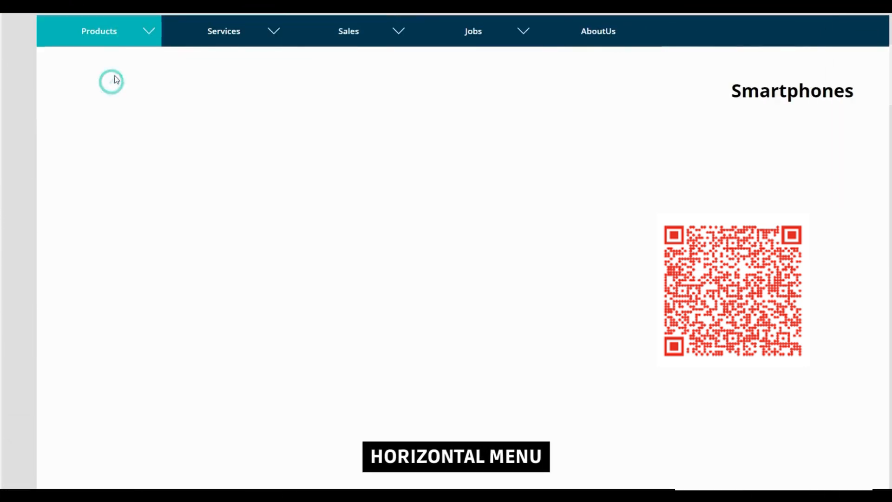
click(137, 39)
click(117, 106)
Test the Mobile Repair and IT Consulting items in the Services submenu of the horizontal menu.
click(241, 40)
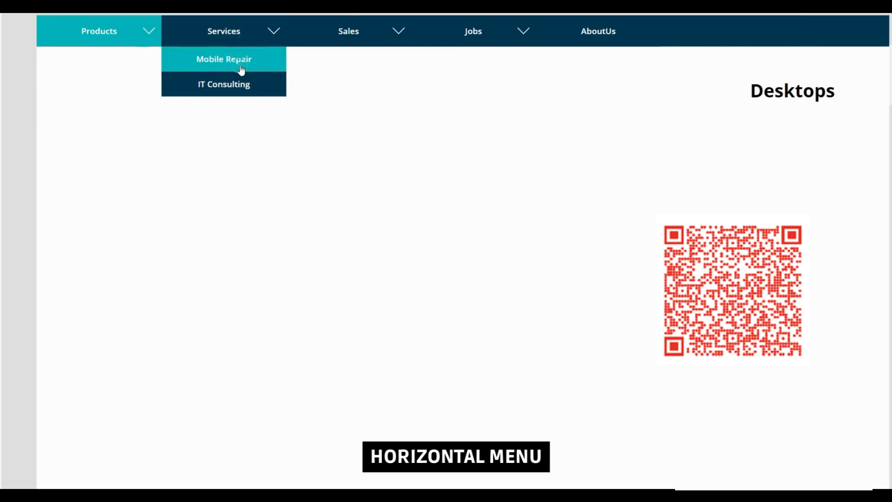
click(241, 67)
click(252, 39)
click(250, 86)
Open Computers in the Sales submenu of the horizontal menu and test both items of the Jobs submenu.
click(379, 31)
click(369, 85)
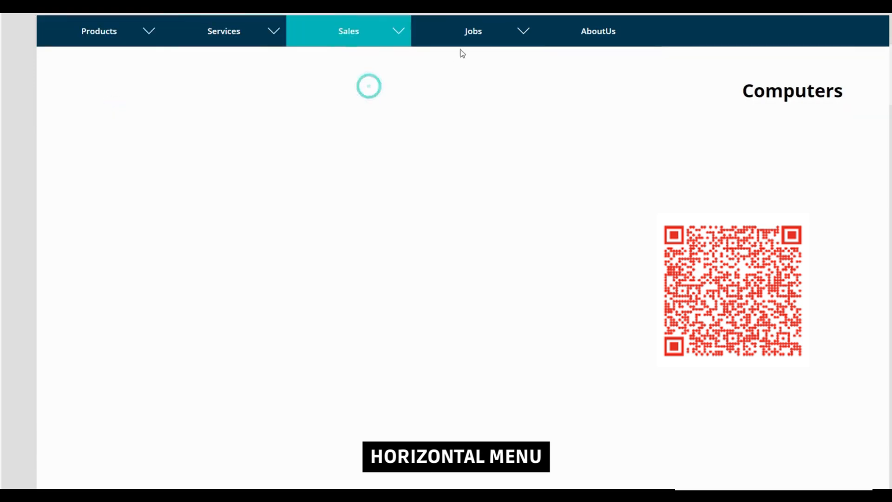
click(473, 31)
click(477, 64)
click(473, 31)
click(469, 86)
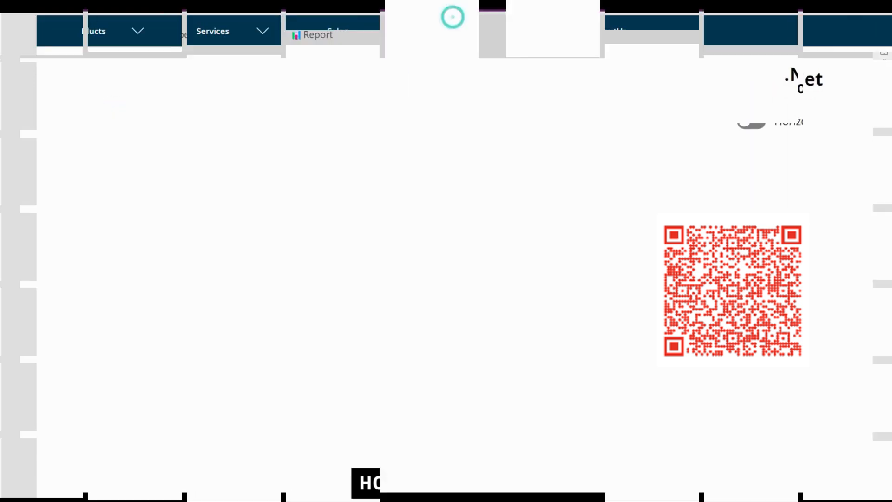